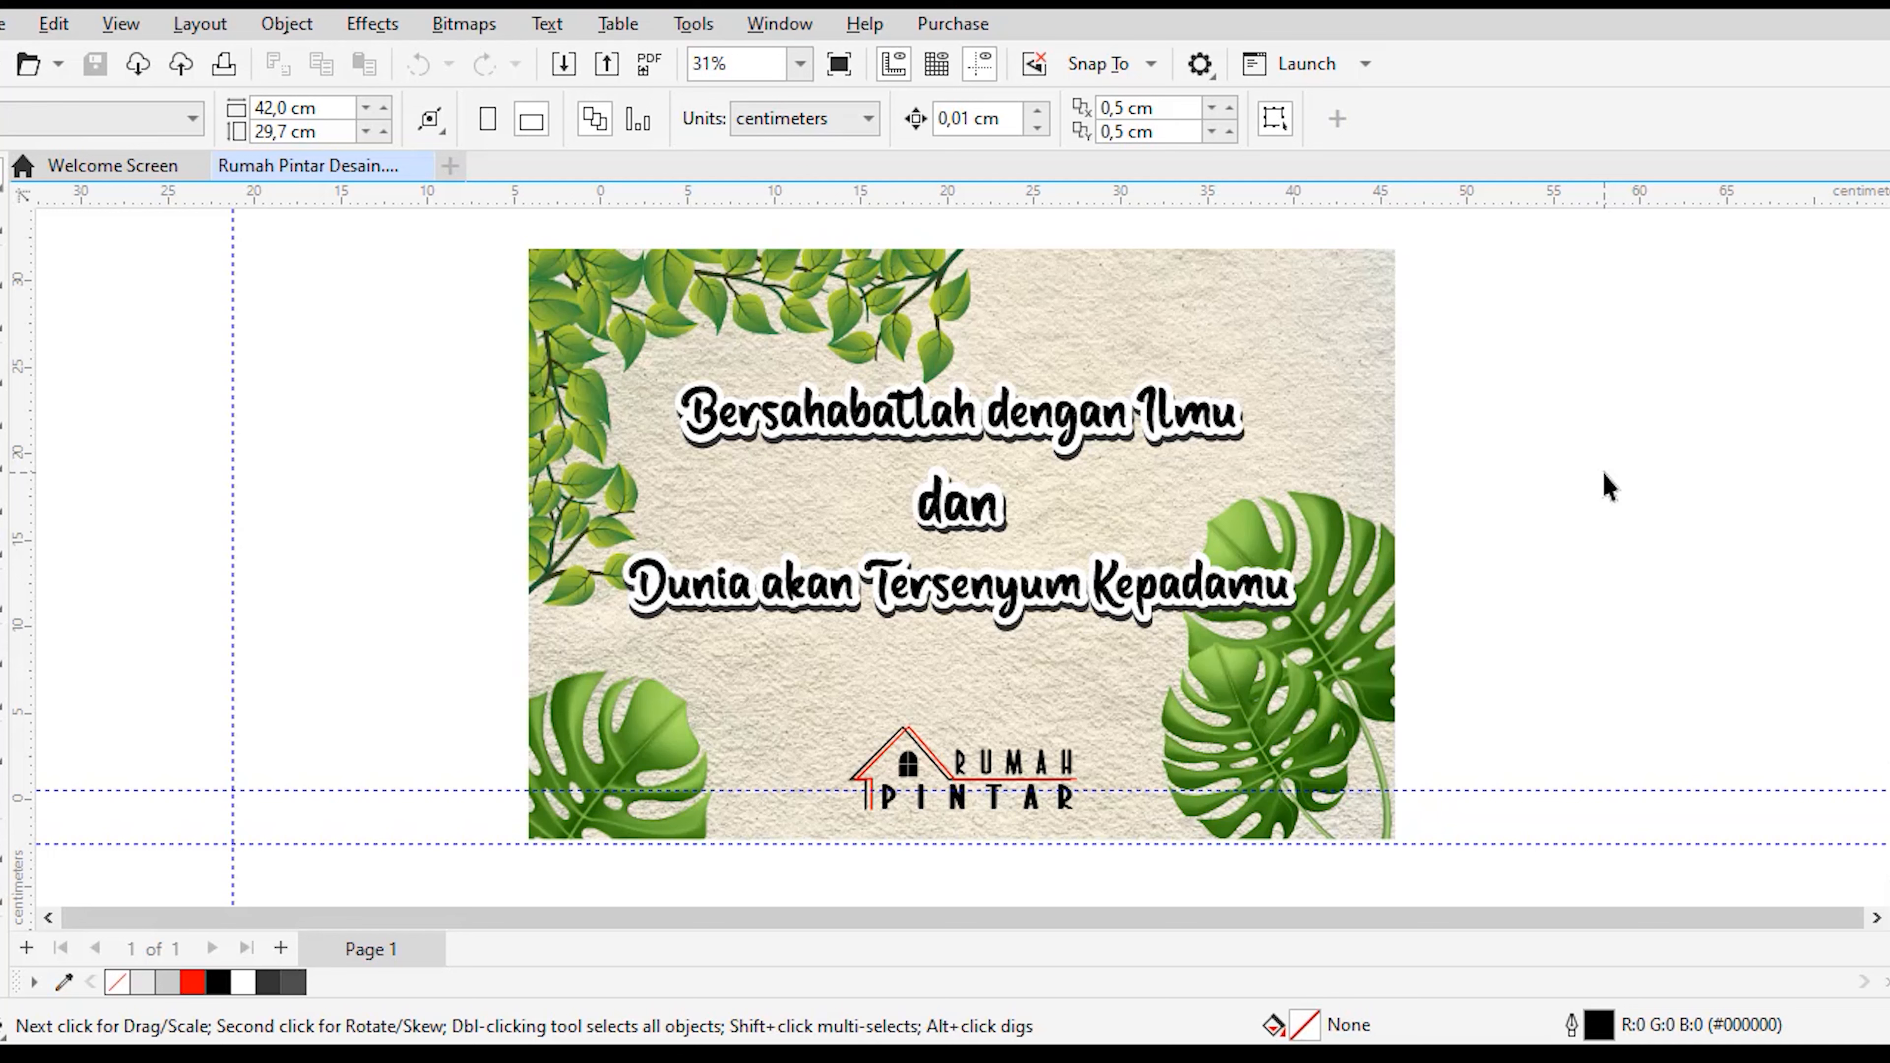
Step: Ungroup all objects of the poster design and clear the selection
{"action": "left_click", "coordinate": [1027, 324]}
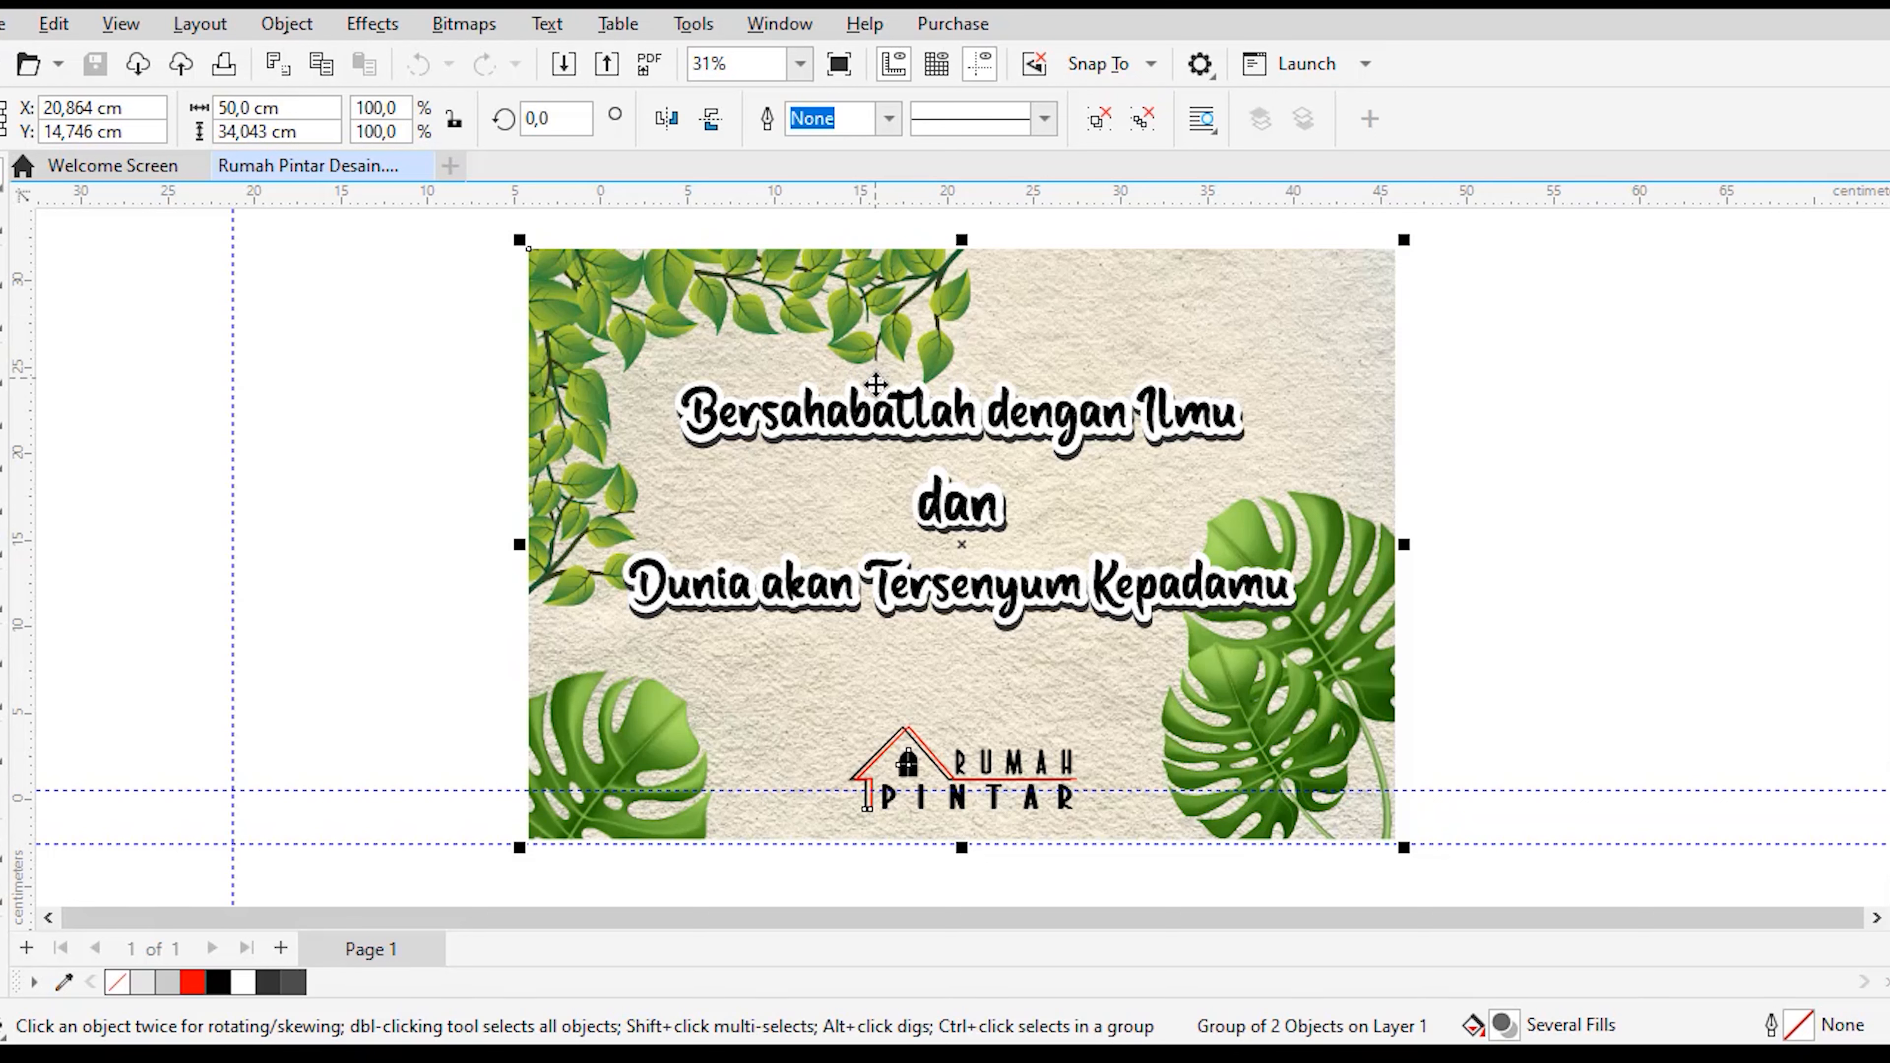
{"action": "right_click", "coordinate": [956, 523]}
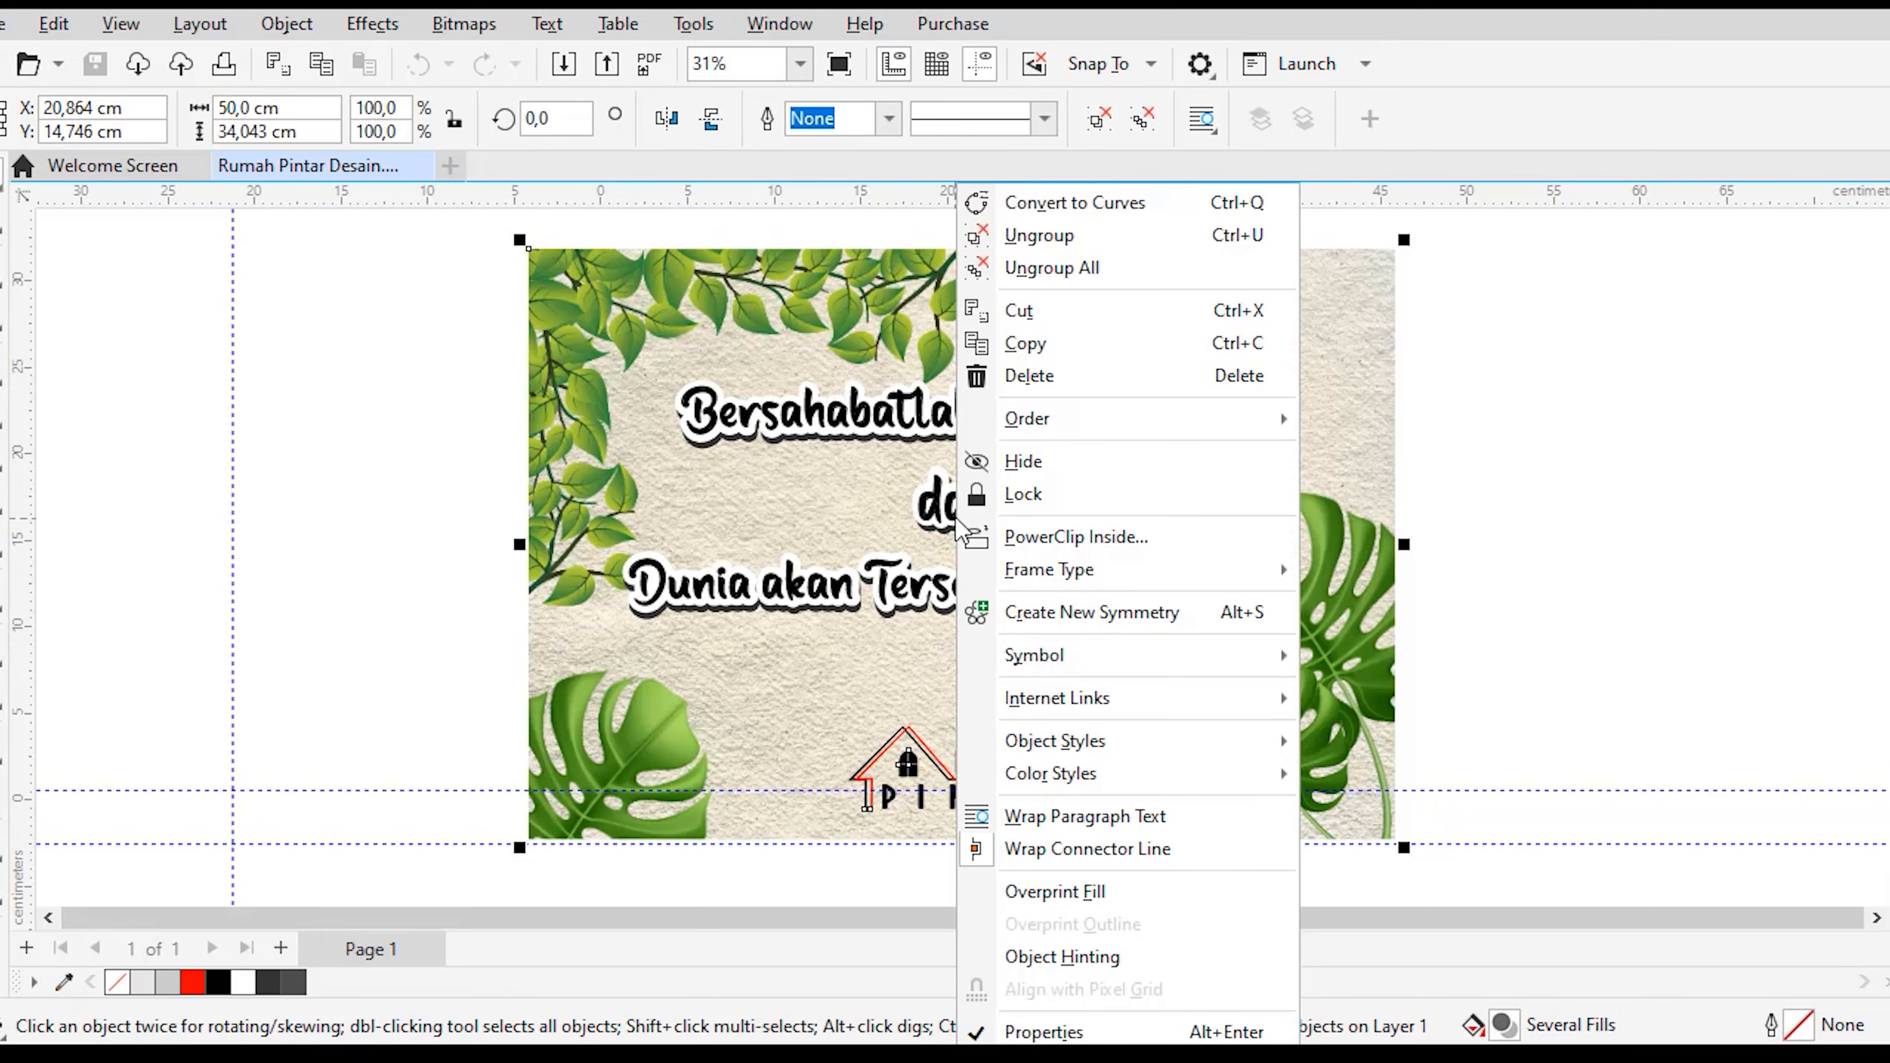
{"action": "left_click", "coordinate": [1090, 268]}
{"action": "left_click", "coordinate": [1547, 433]}
{"action": "scroll", "coordinate": [1875, 527], "scroll_direction": "down", "scroll_amount": 1}
{"action": "scroll", "coordinate": [1778, 540], "scroll_direction": "up", "scroll_amount": 1}
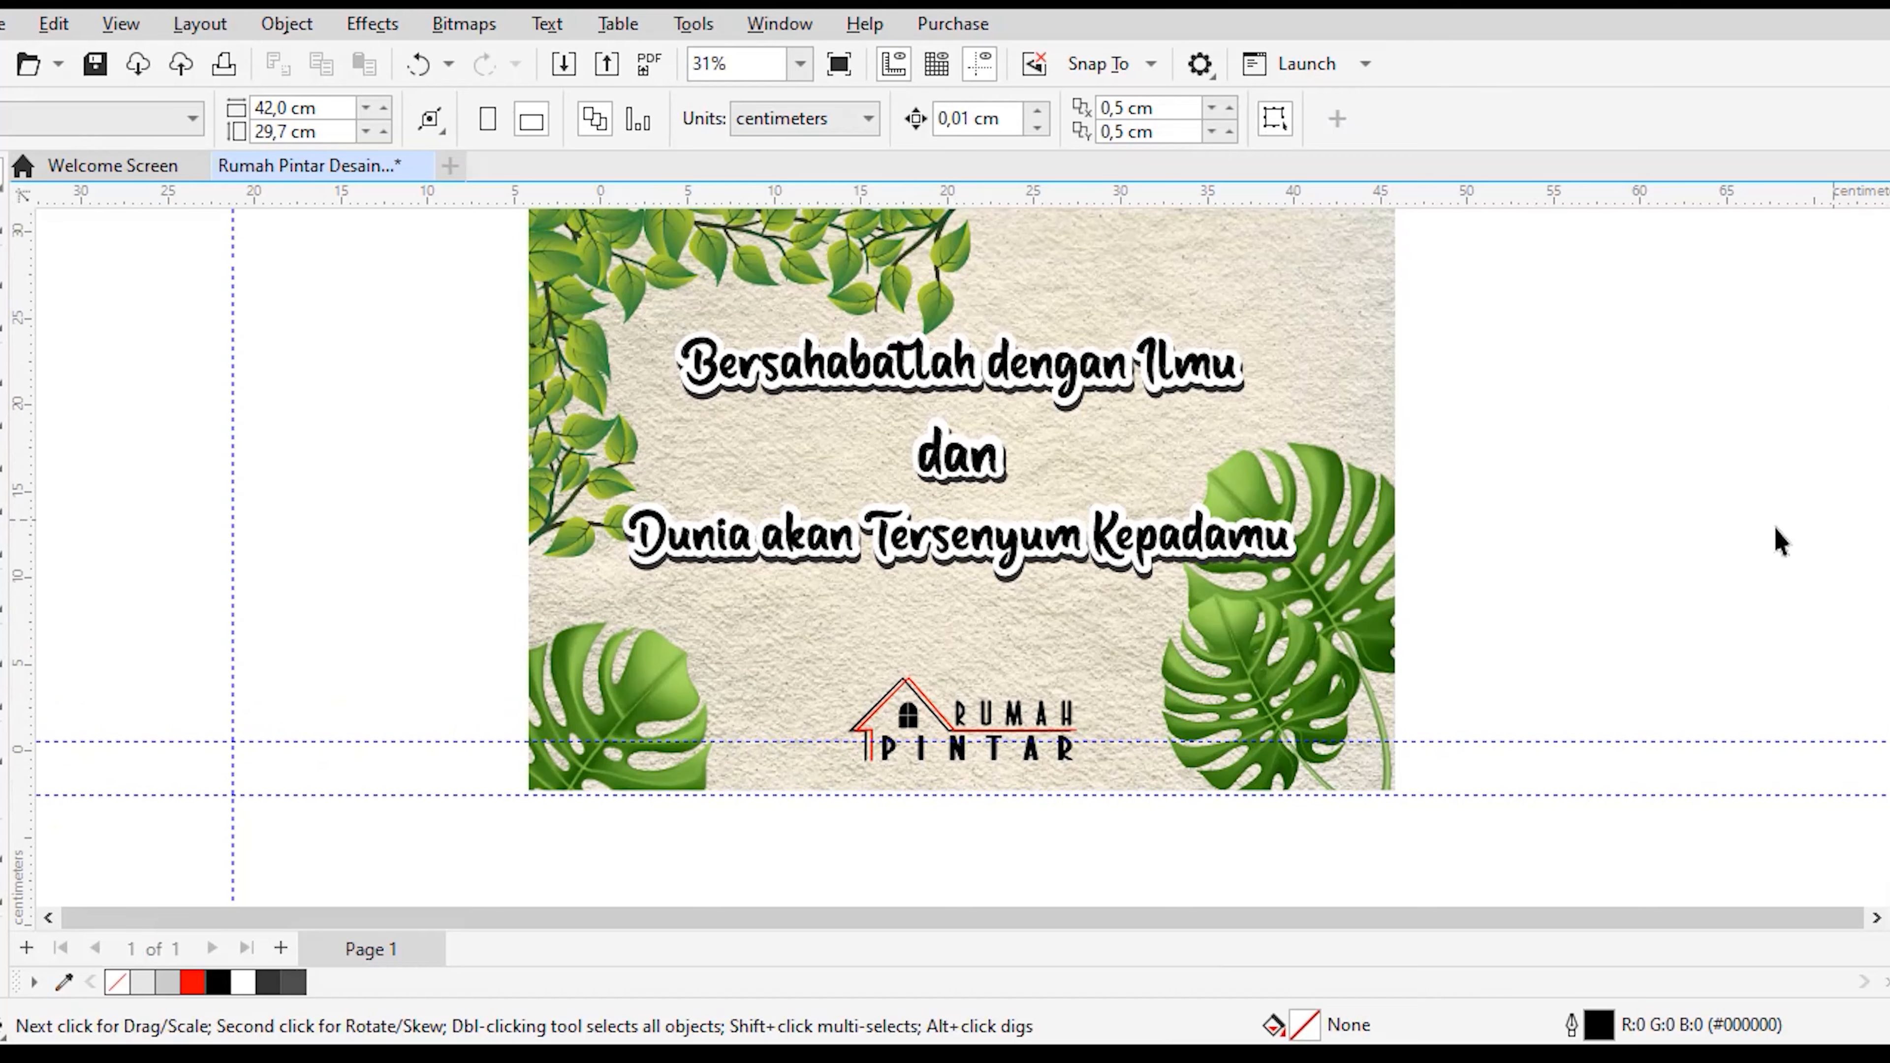
Step: Select all parts of the Rumah Pintar logo and move them about 36 cm right onto the blank area beside the poster
{"action": "left_click", "coordinate": [1018, 552]}
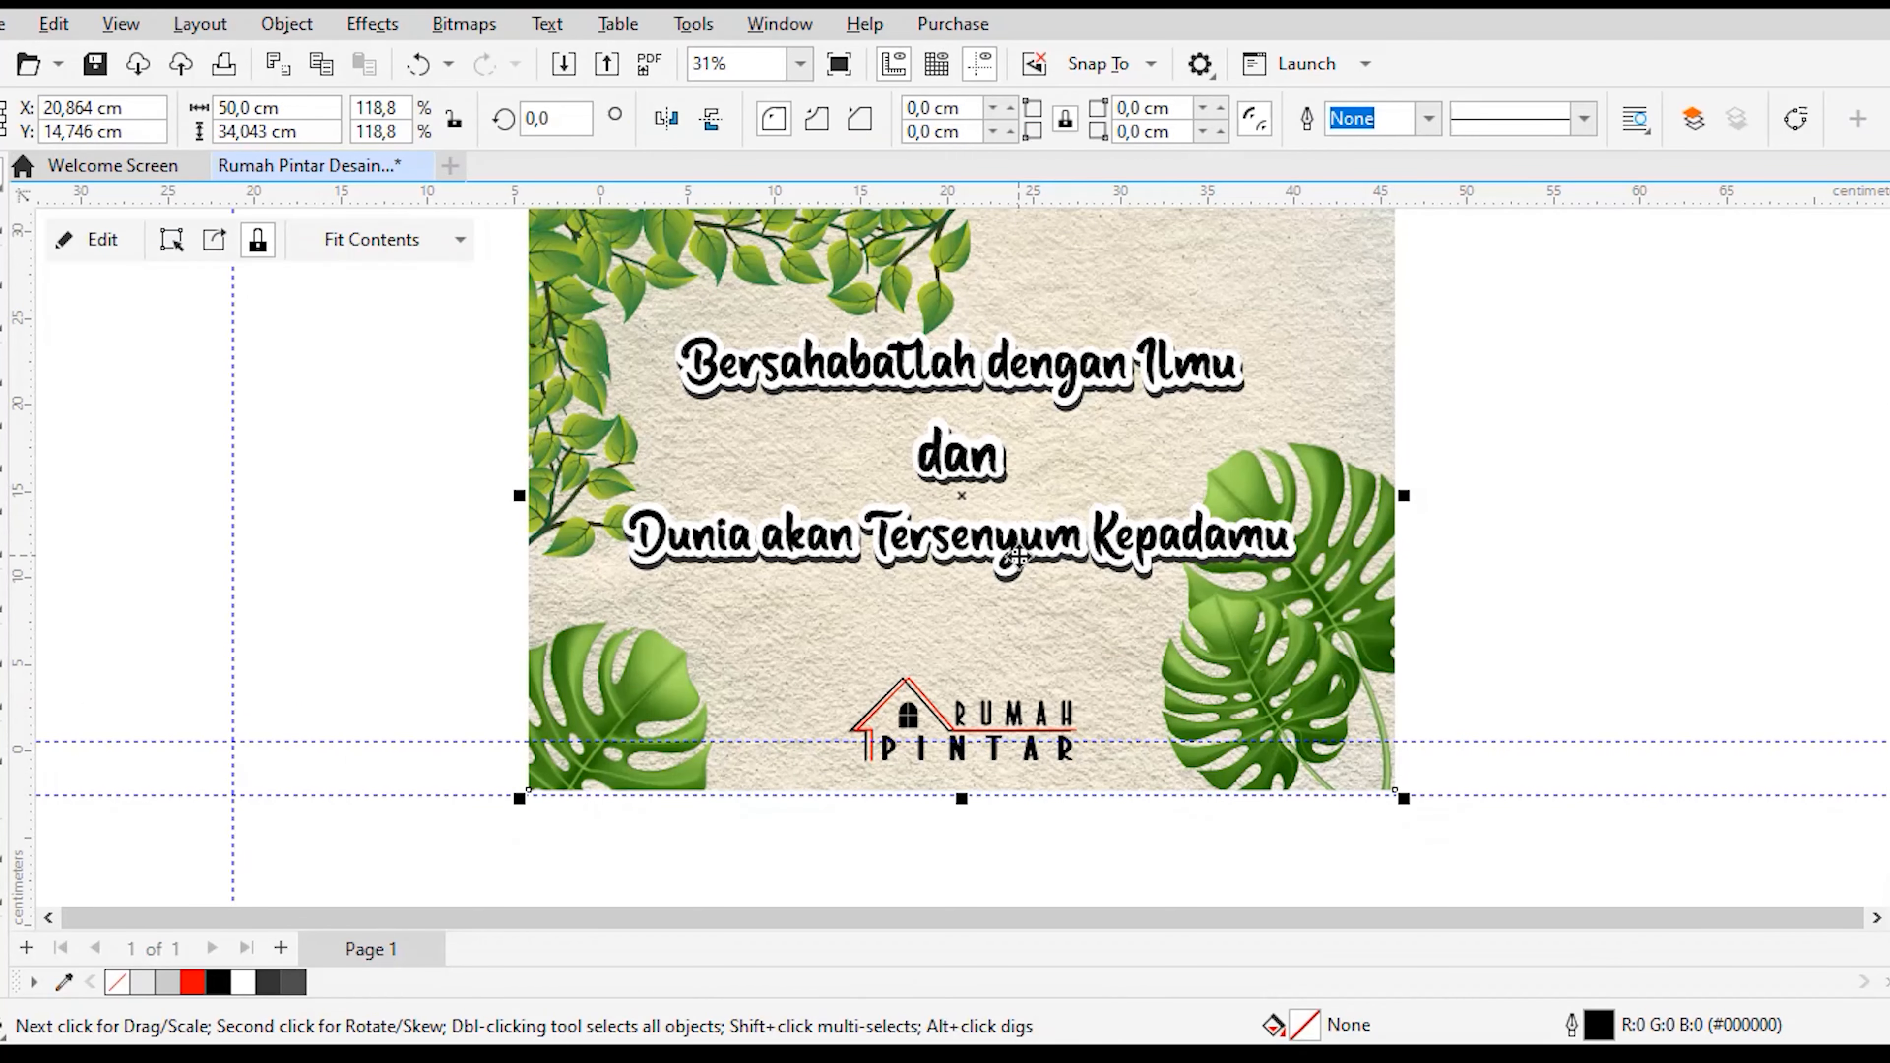
{"action": "left_click", "coordinate": [1016, 741]}
{"action": "left_click", "coordinate": [1018, 721]}
{"action": "left_click_drag", "start_coordinate": [1119, 854], "coordinate": [825, 655]}
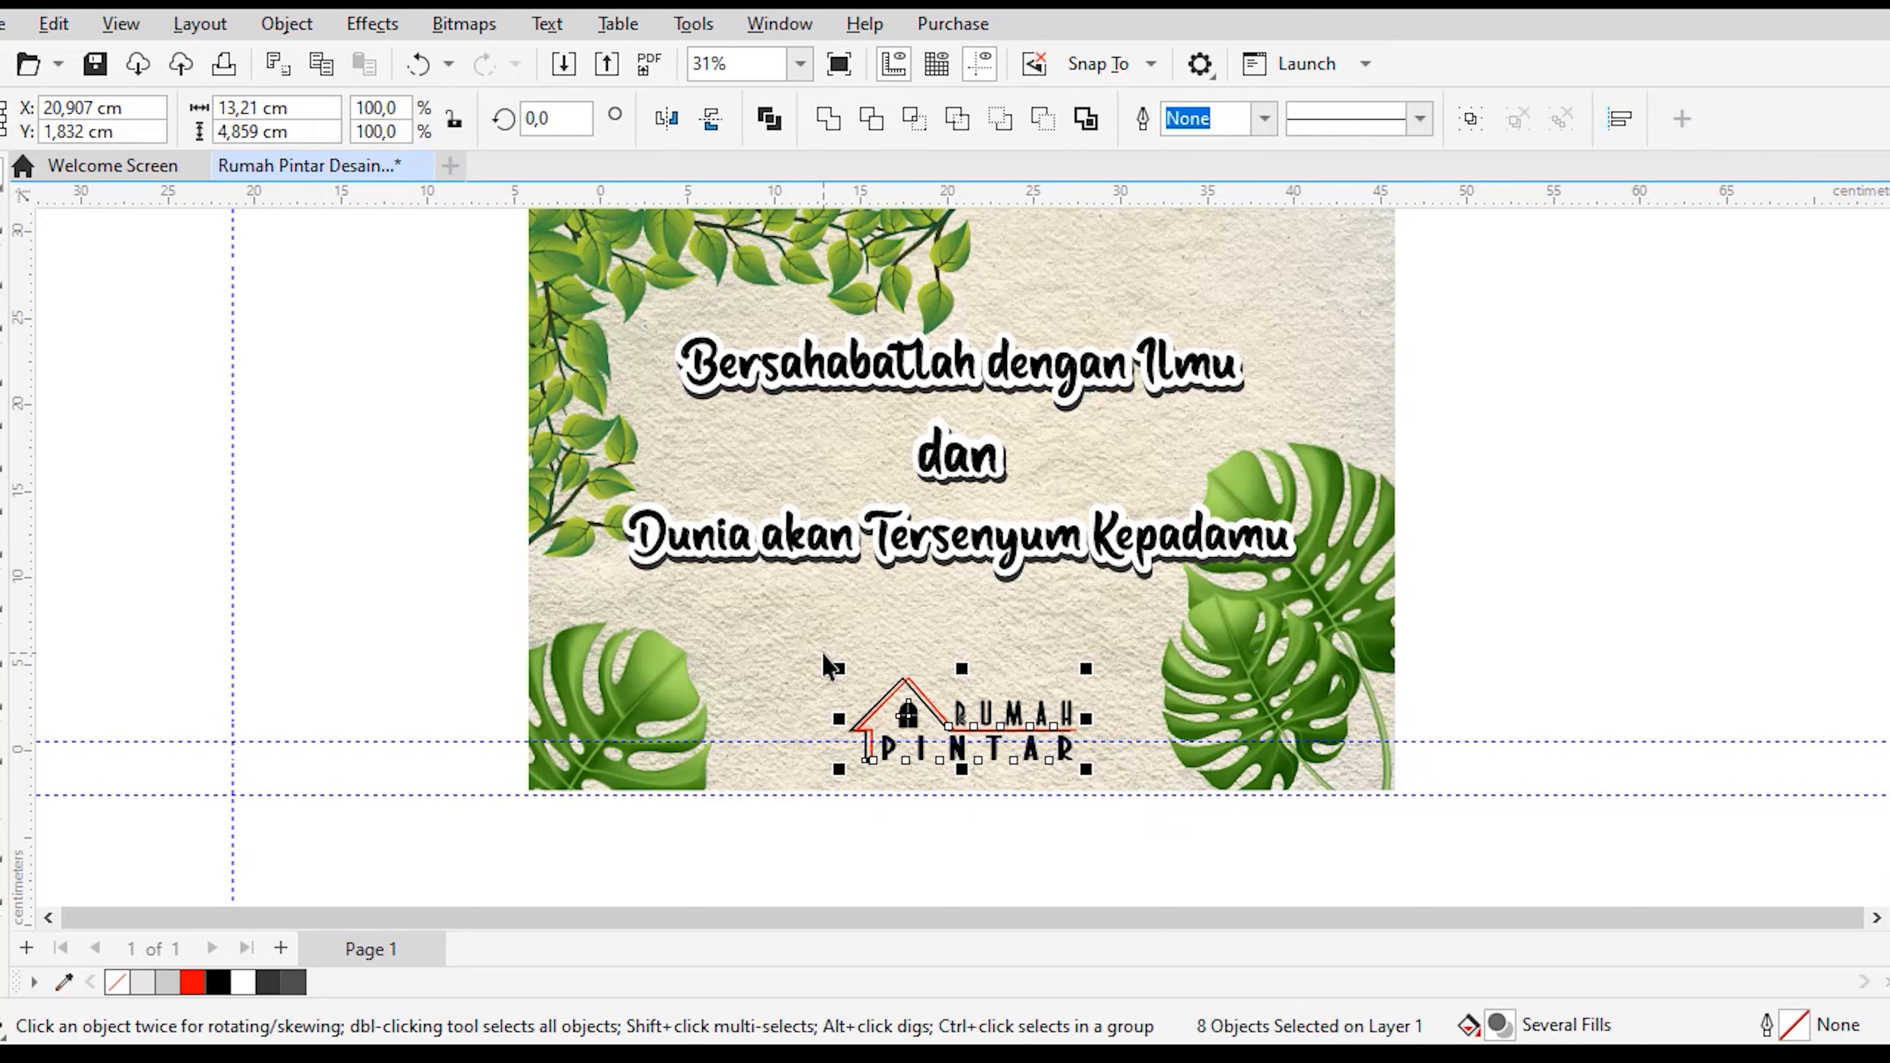
{"action": "left_click_drag", "start_coordinate": [1041, 734], "coordinate": [1637, 723]}
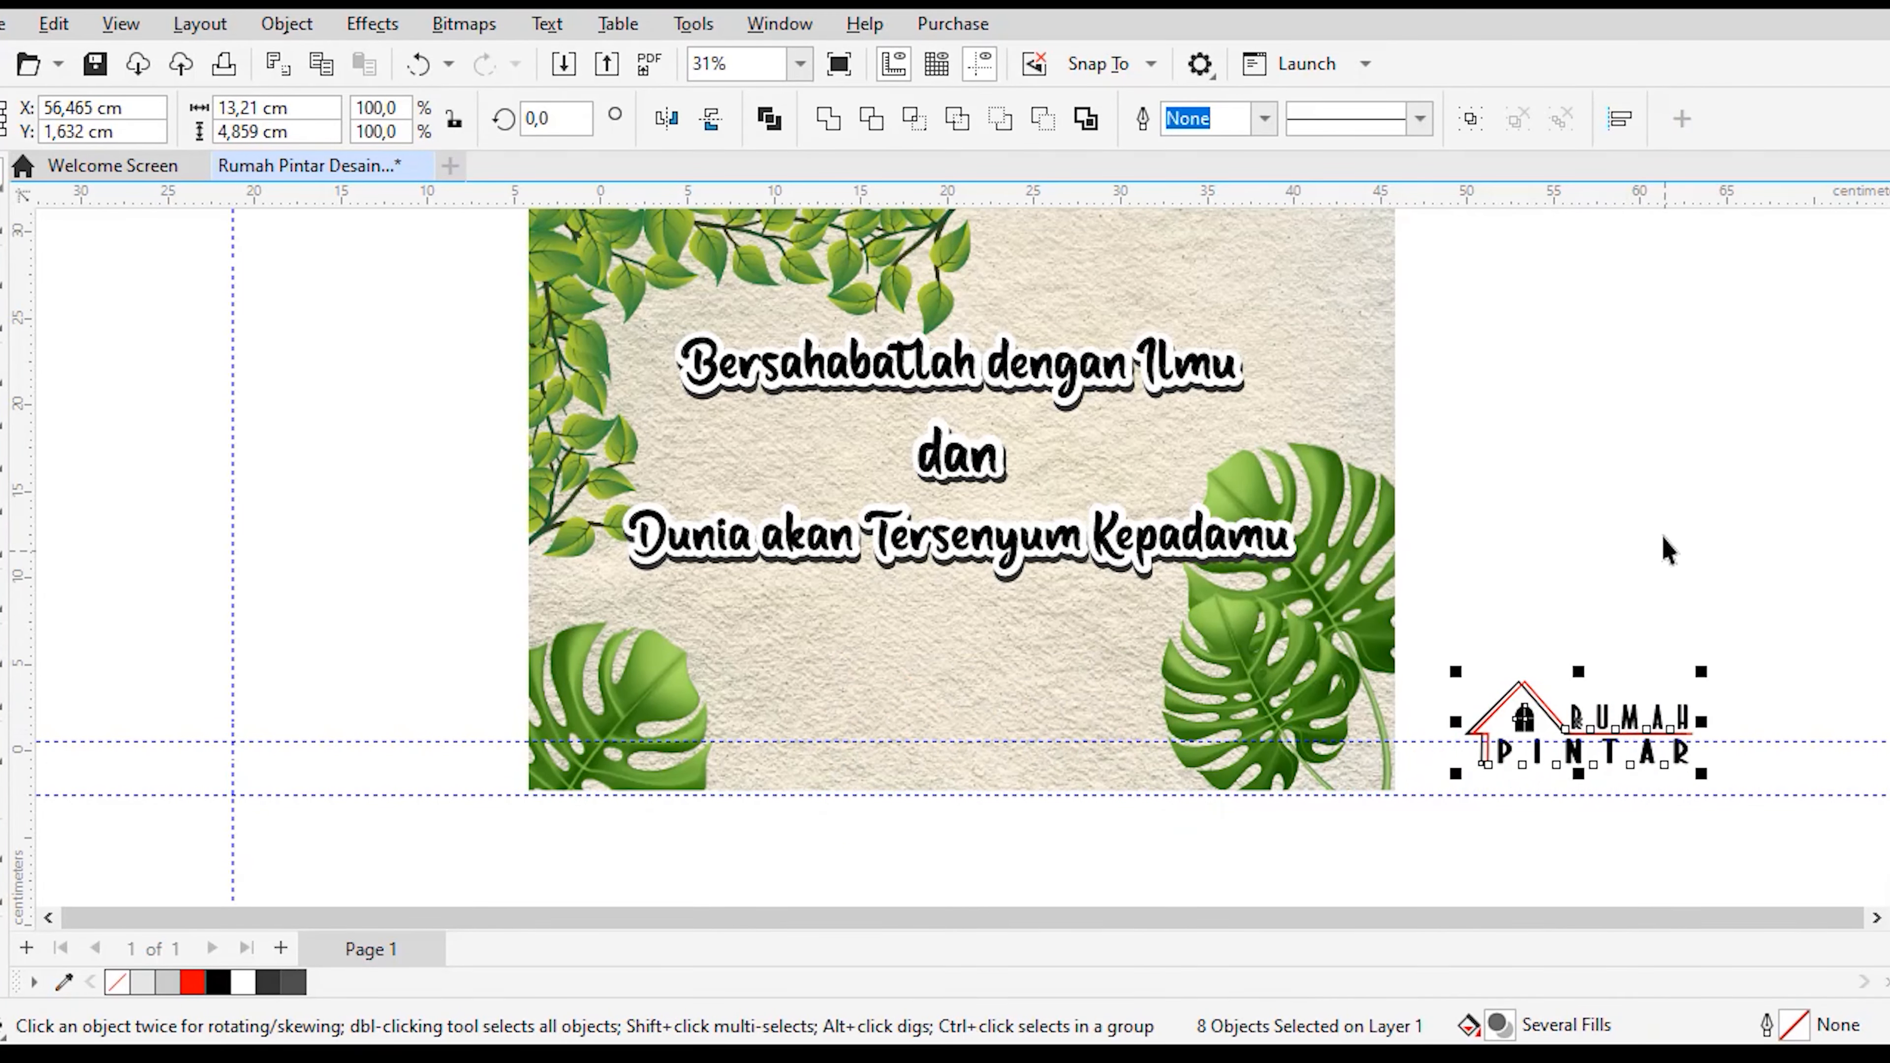
{"action": "left_click", "coordinate": [1664, 550]}
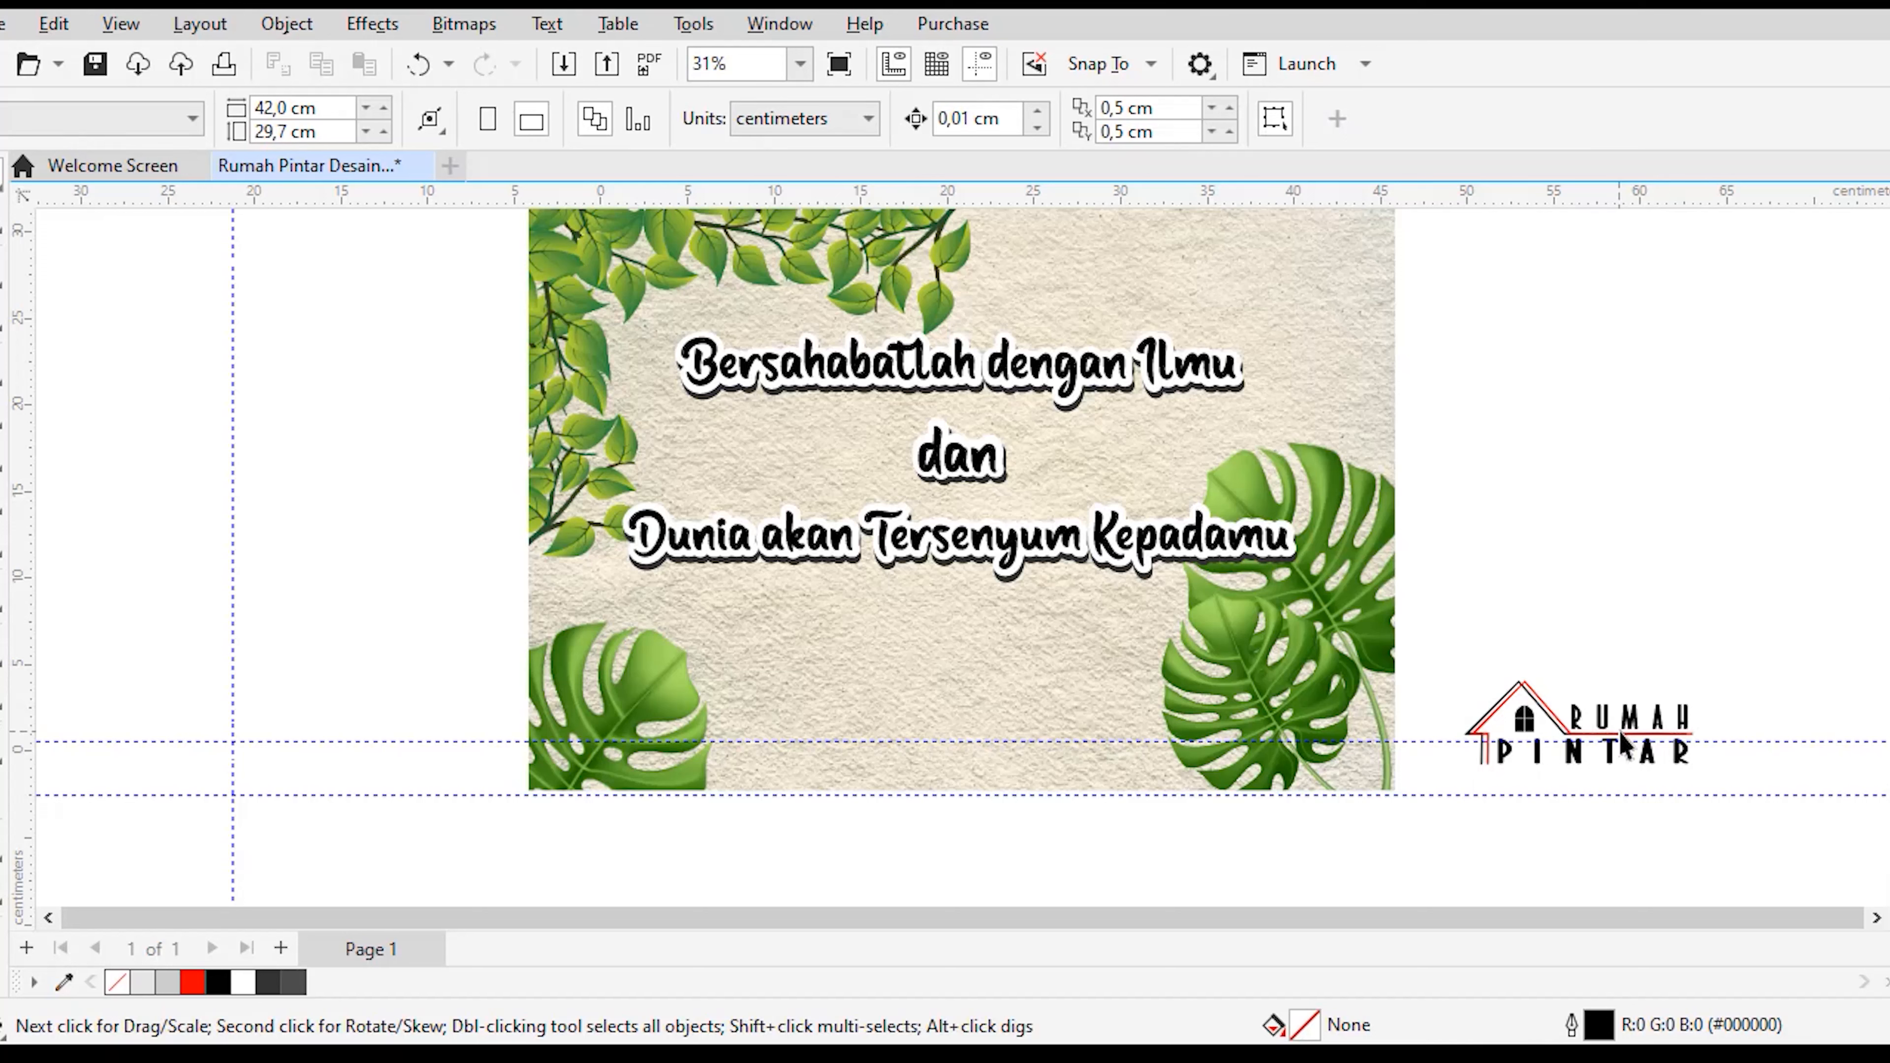
Step: Examine the separated logo's parts, including the RUMAH and PINTAR text objects
{"action": "left_click", "coordinate": [1626, 726]}
{"action": "left_click", "coordinate": [1541, 708]}
{"action": "left_click", "coordinate": [1570, 560]}
{"action": "scroll", "coordinate": [1659, 629], "scroll_direction": "up", "scroll_amount": 3}
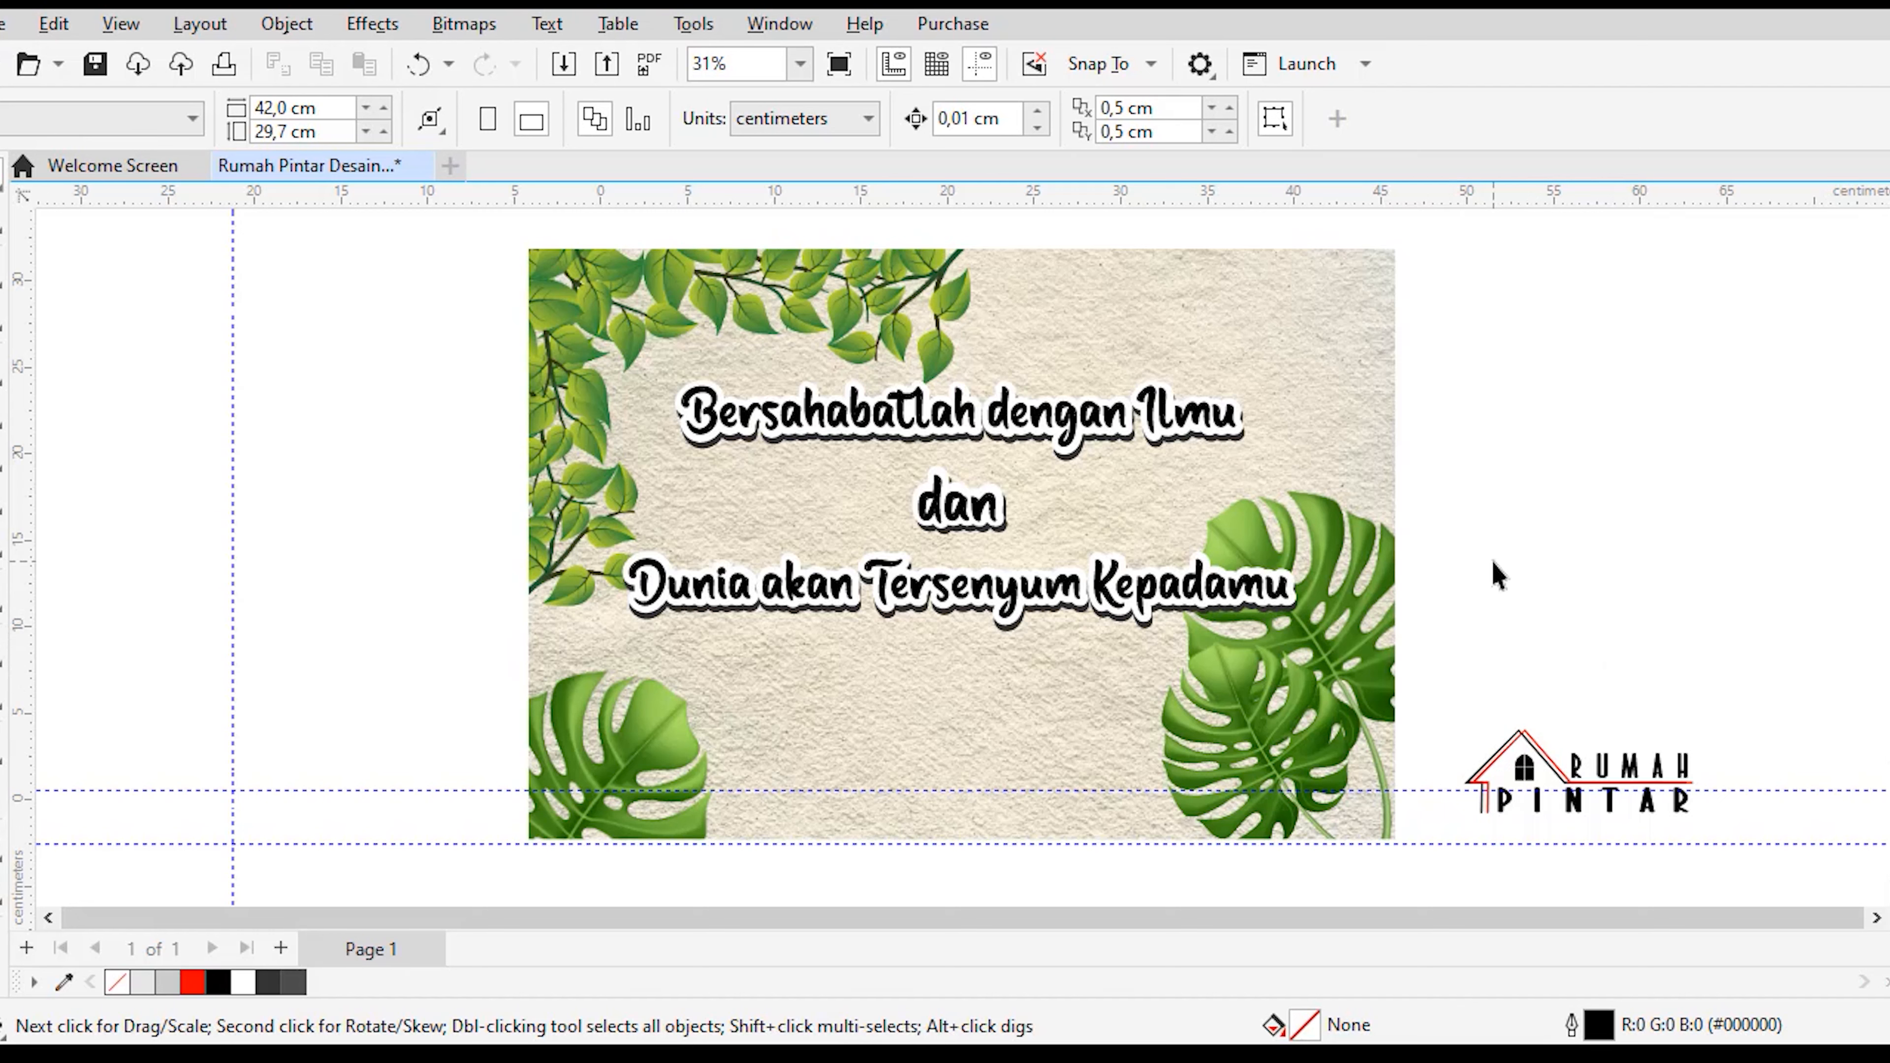
{"action": "left_click", "coordinate": [1641, 779]}
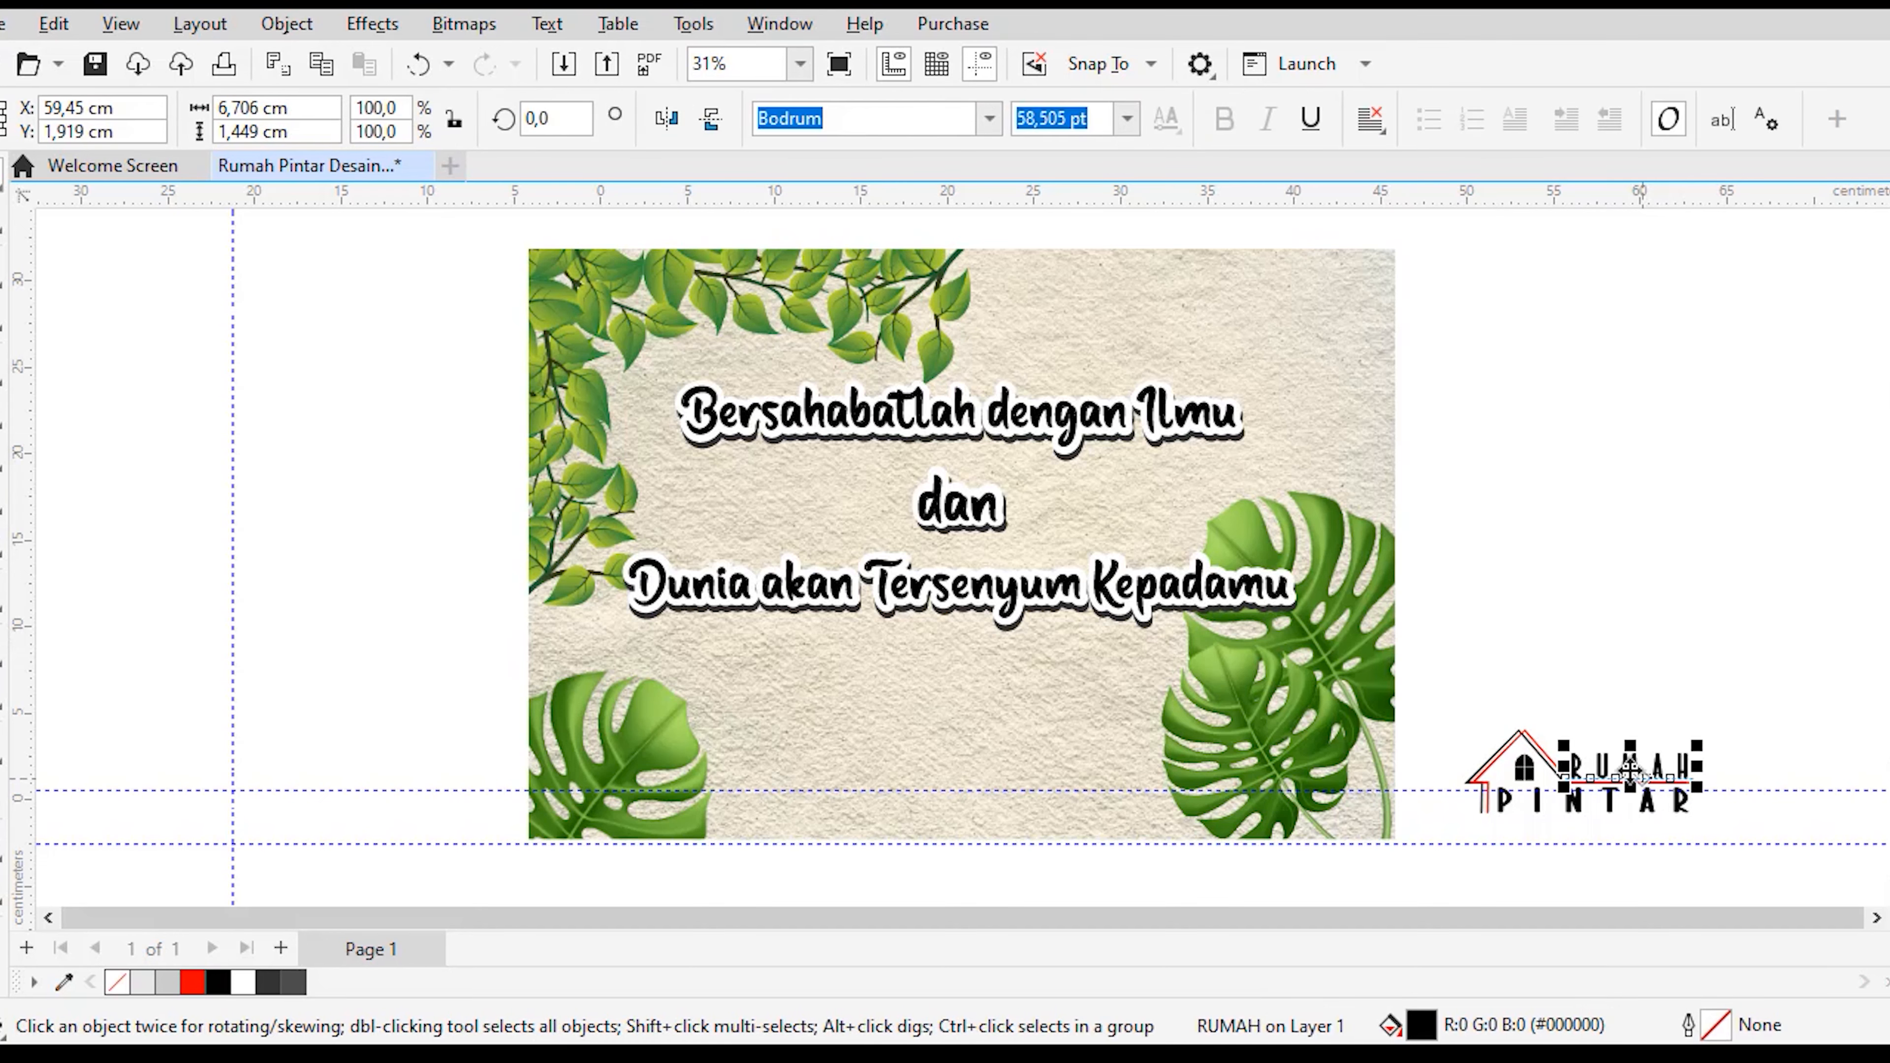
{"action": "left_click", "coordinate": [1637, 650]}
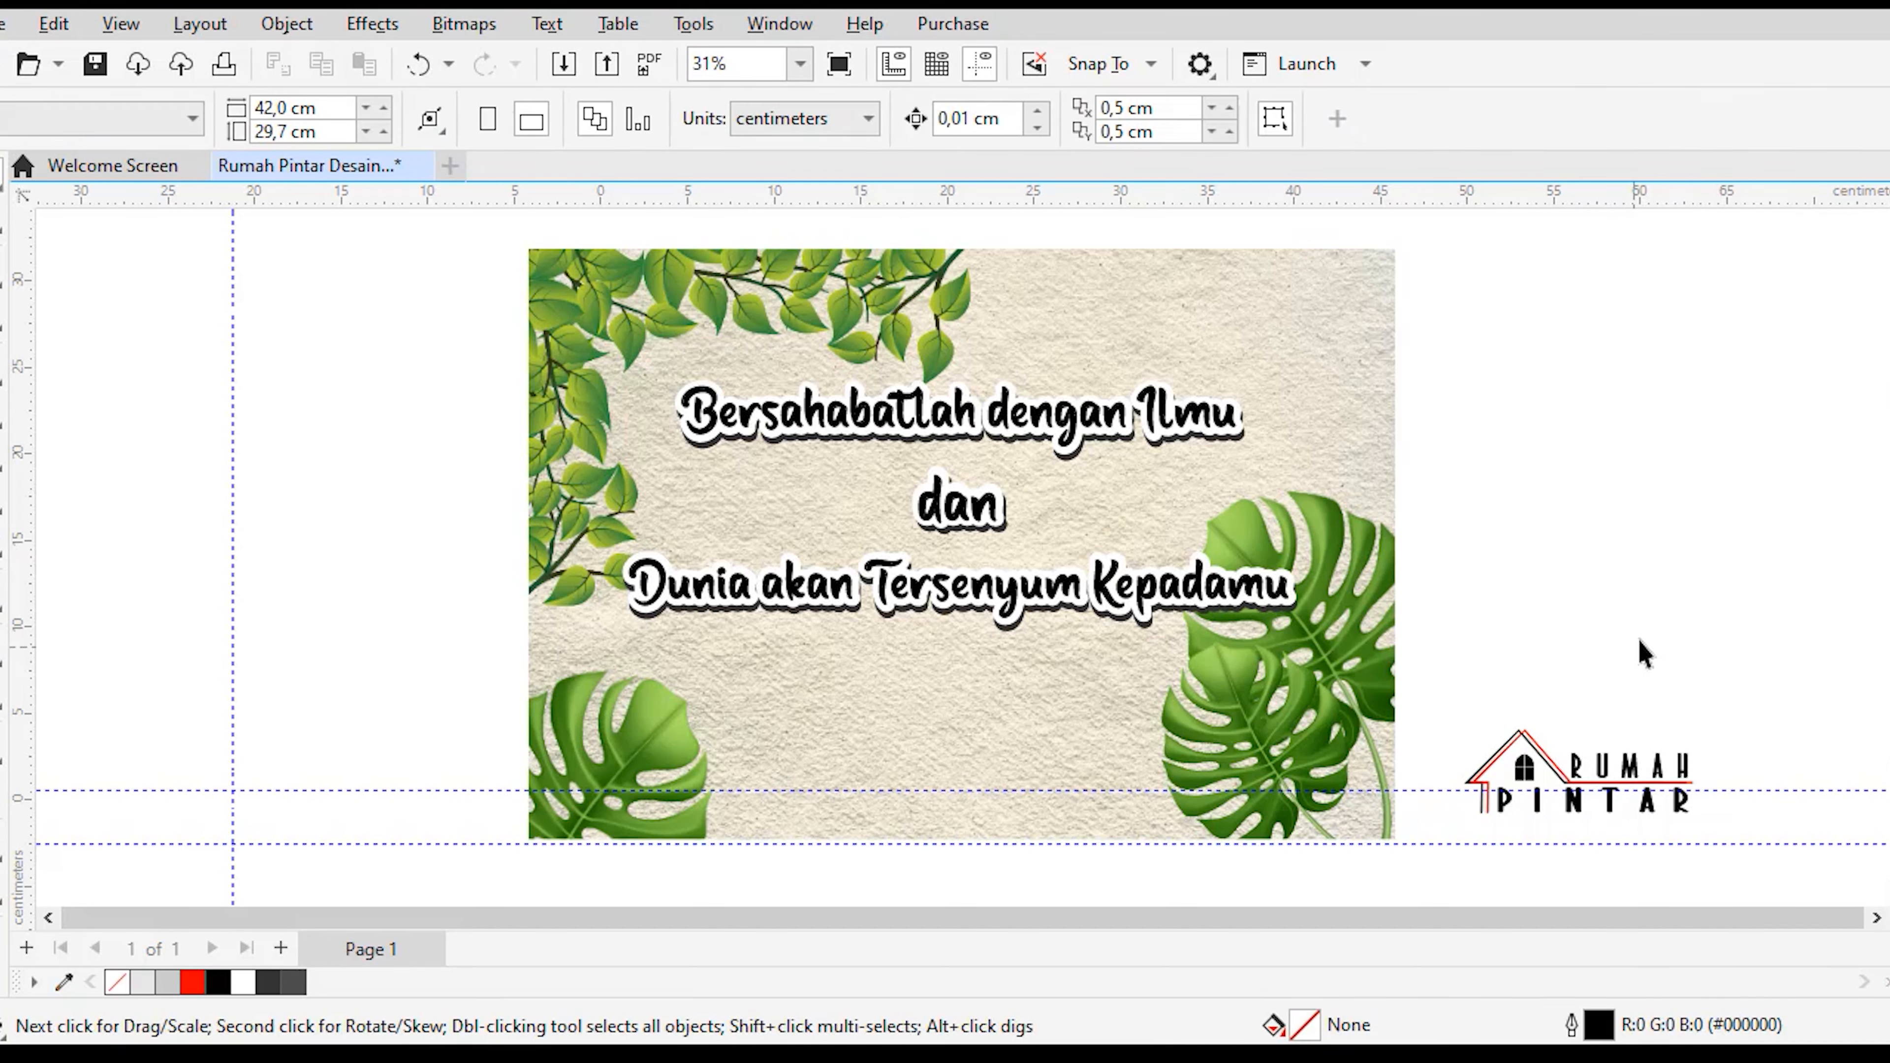
{"action": "left_click", "coordinate": [1607, 812]}
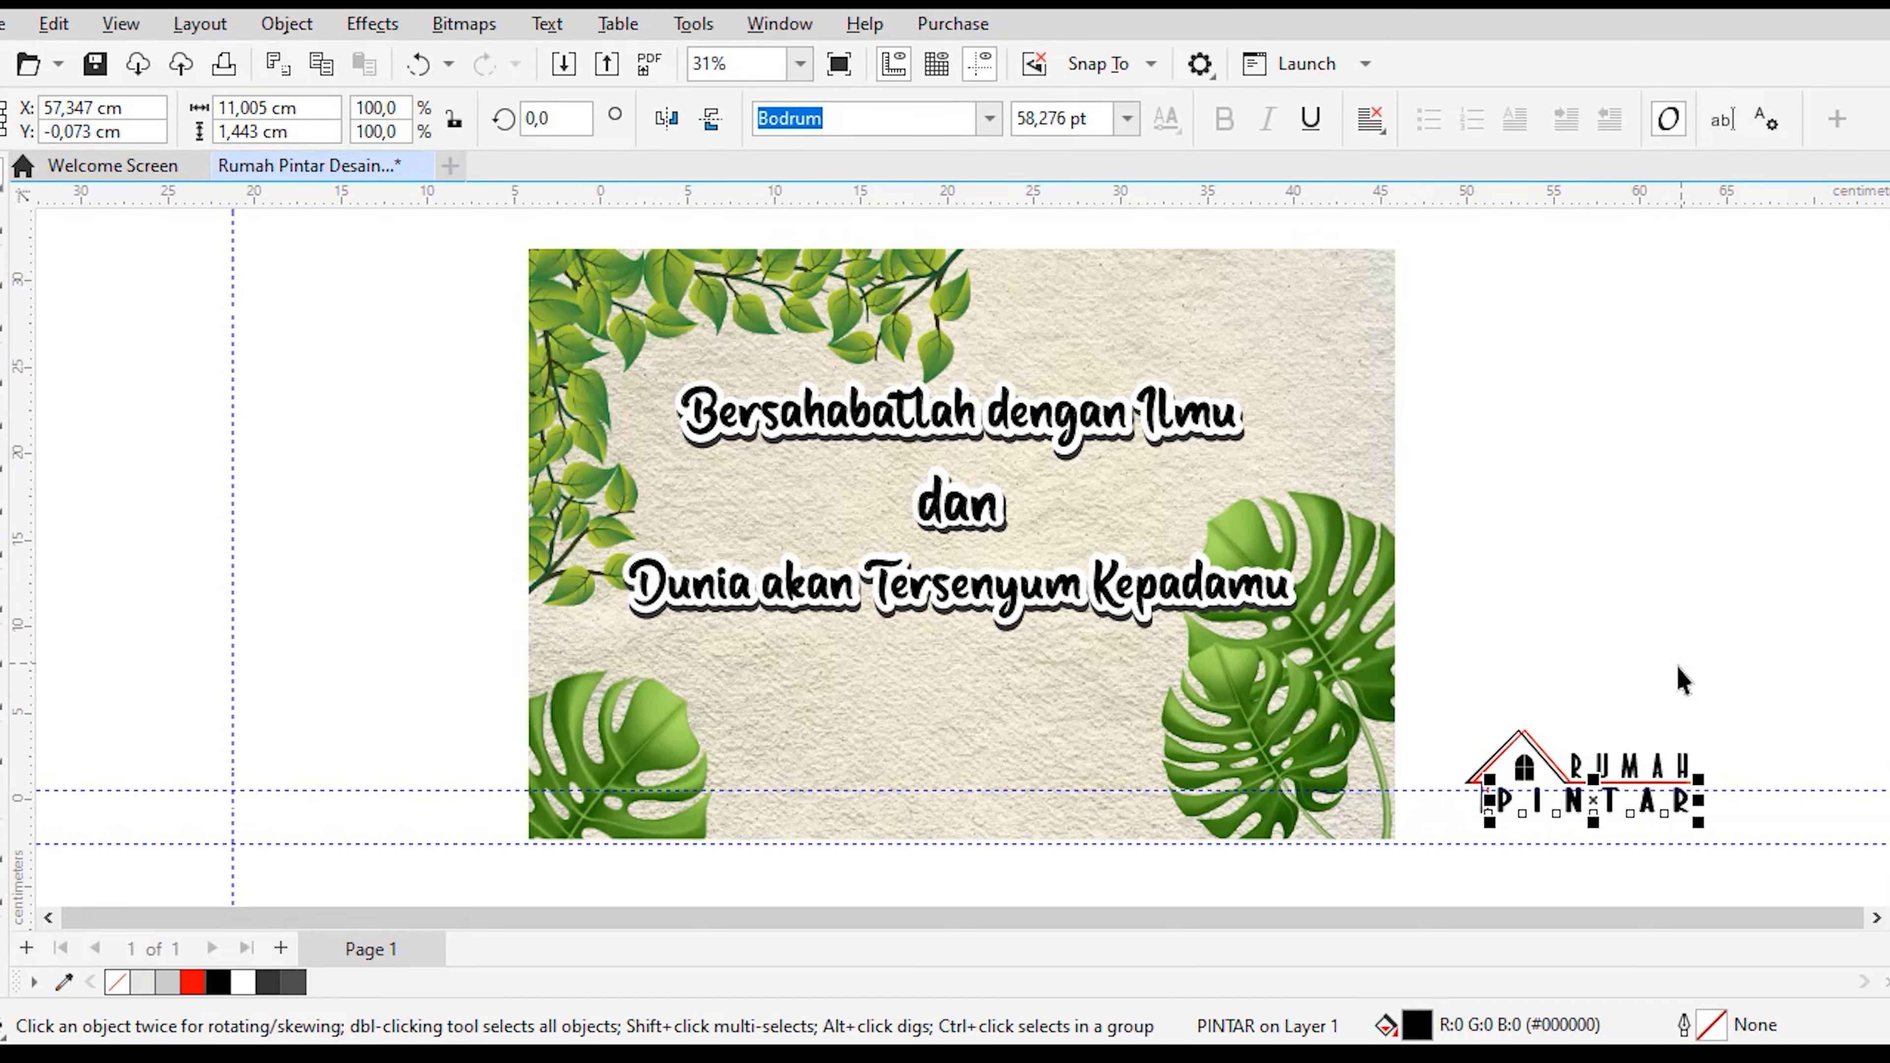
{"action": "left_click", "coordinate": [1649, 771]}
{"action": "left_click", "coordinate": [1648, 635]}
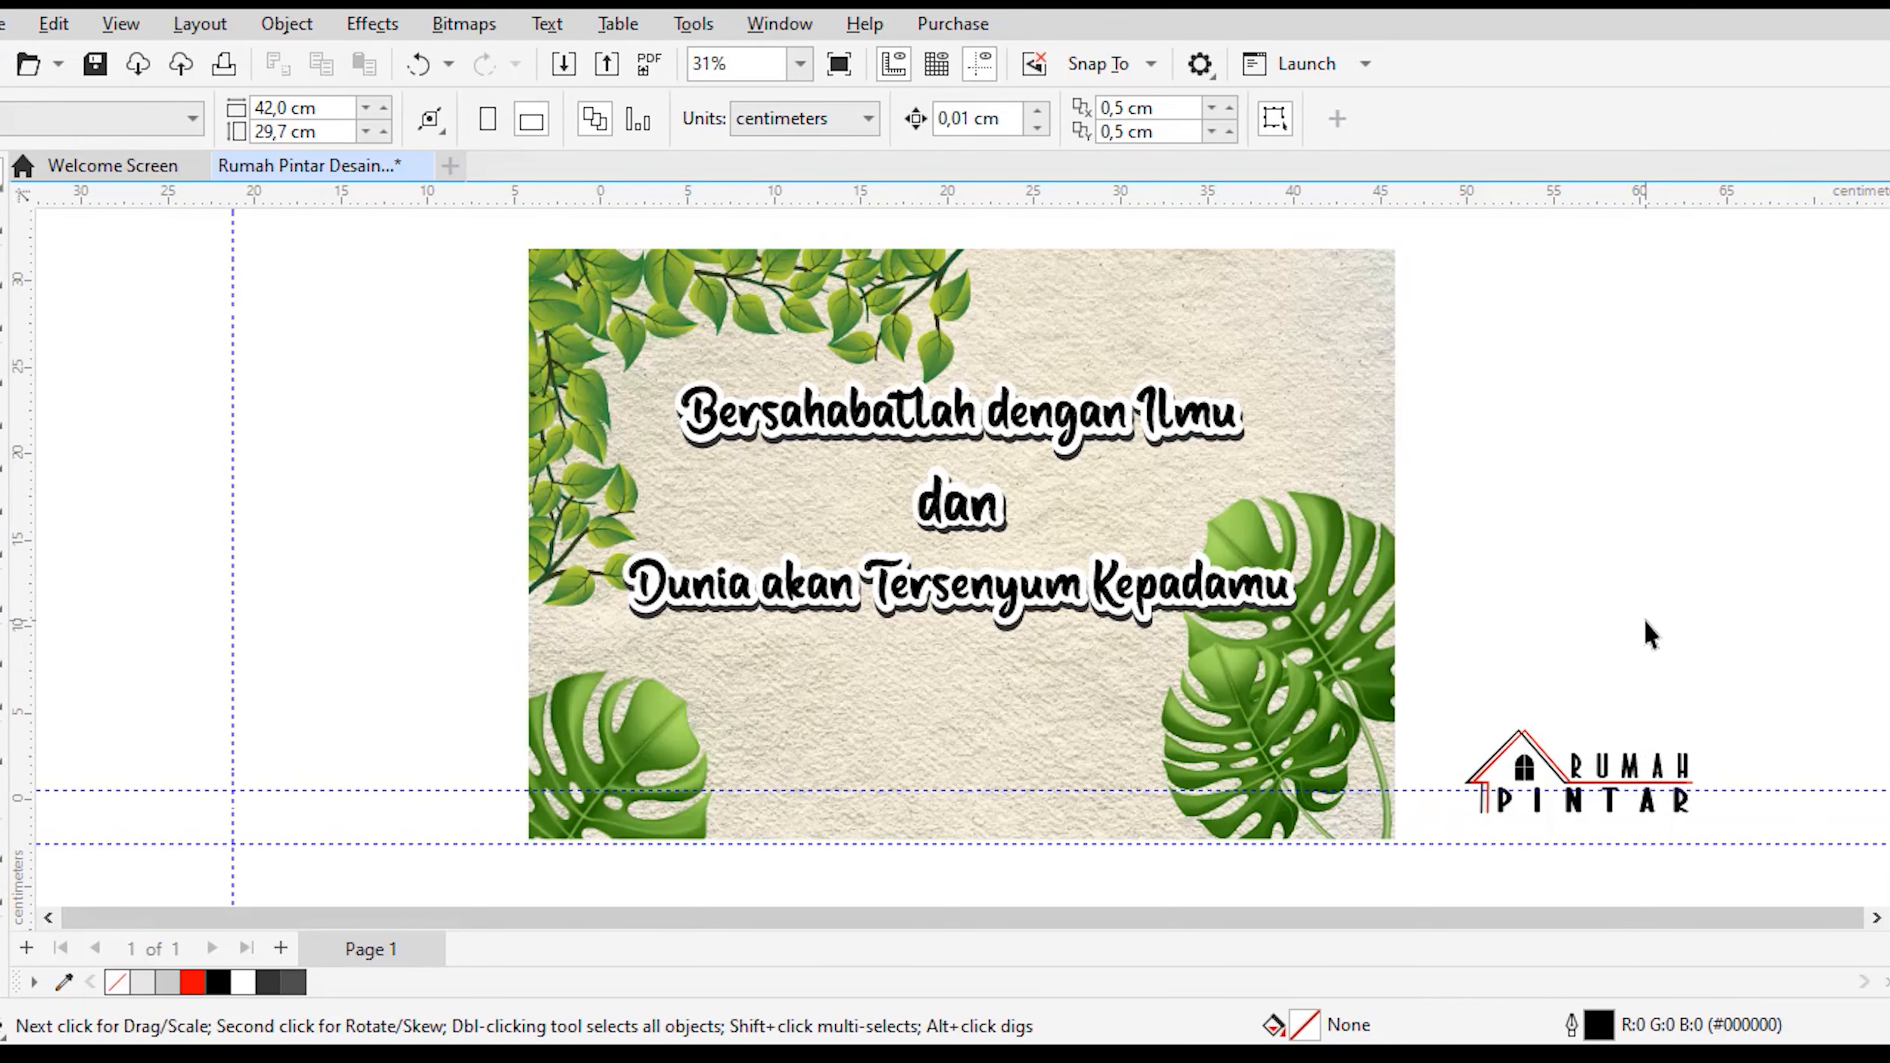
{"action": "scroll", "coordinate": [960, 551], "scroll_direction": "up", "scroll_amount": 1}
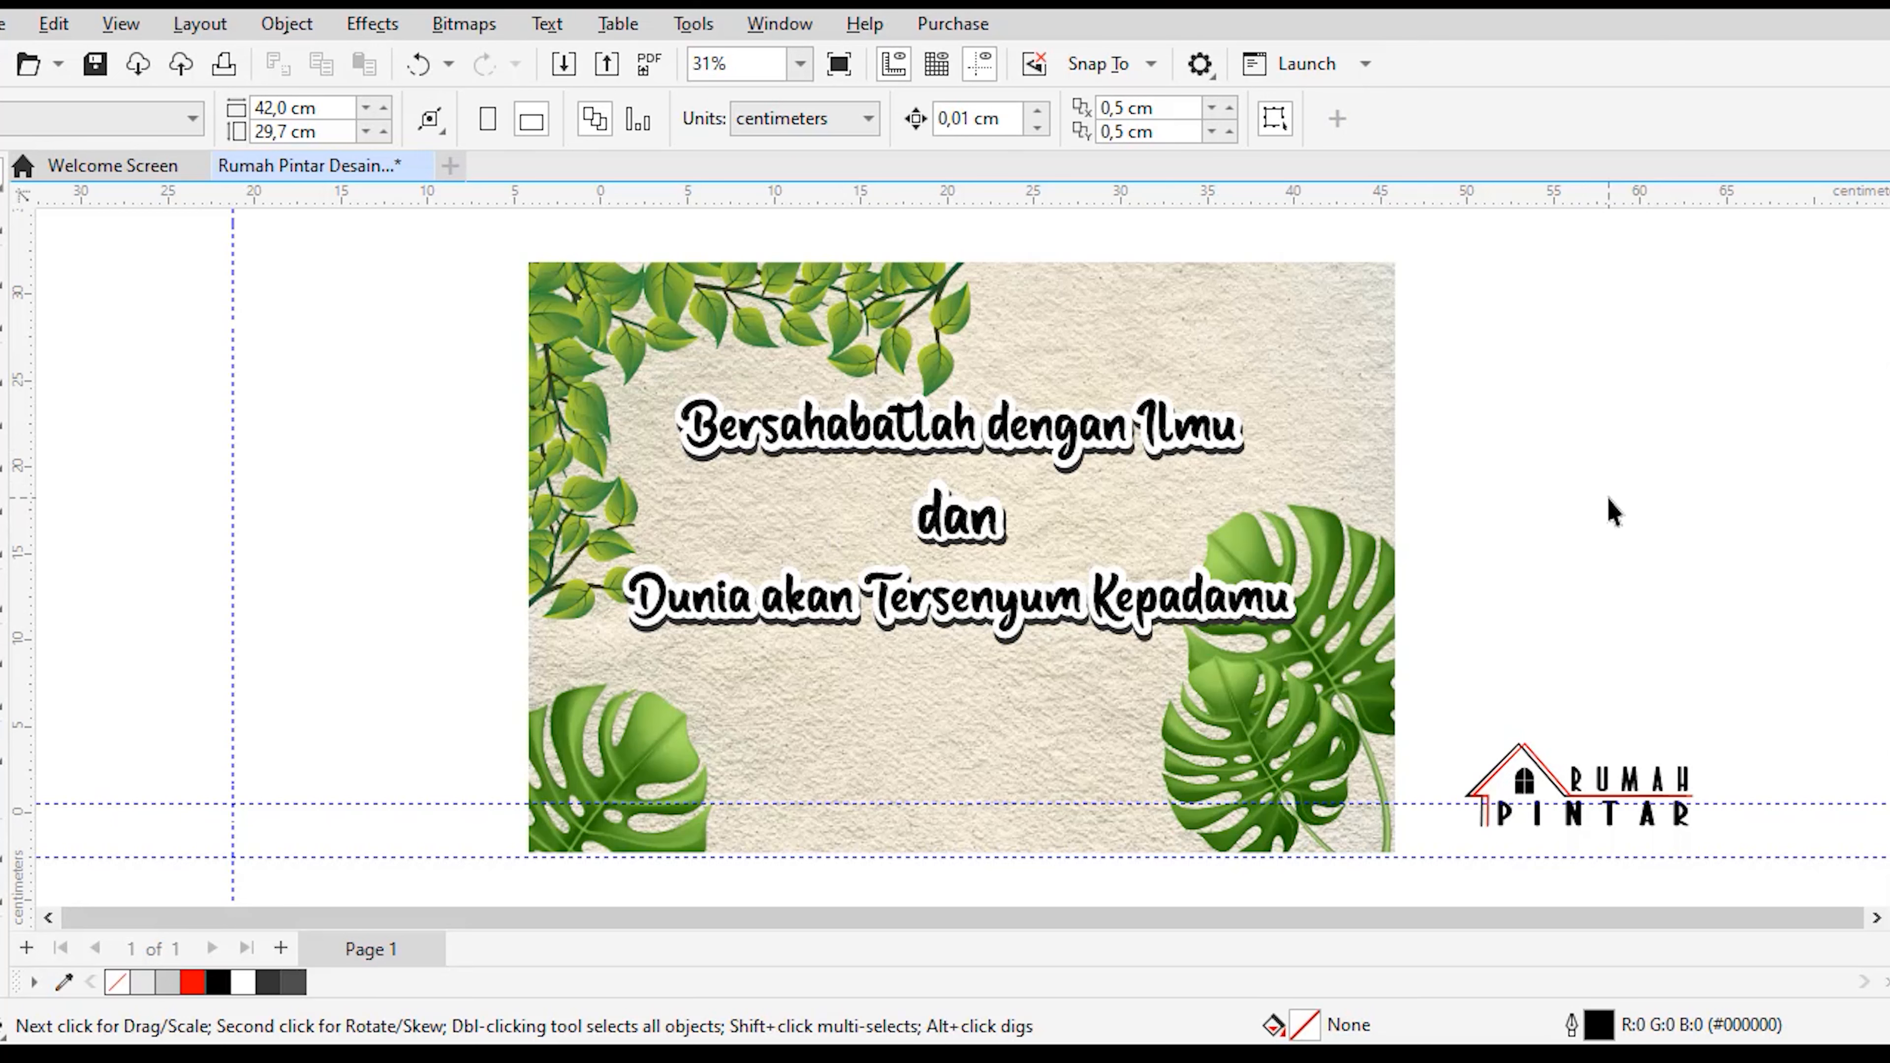
Step: Open the poster's PowerClip rectangle for editing its contents
{"action": "left_click", "coordinate": [990, 421]}
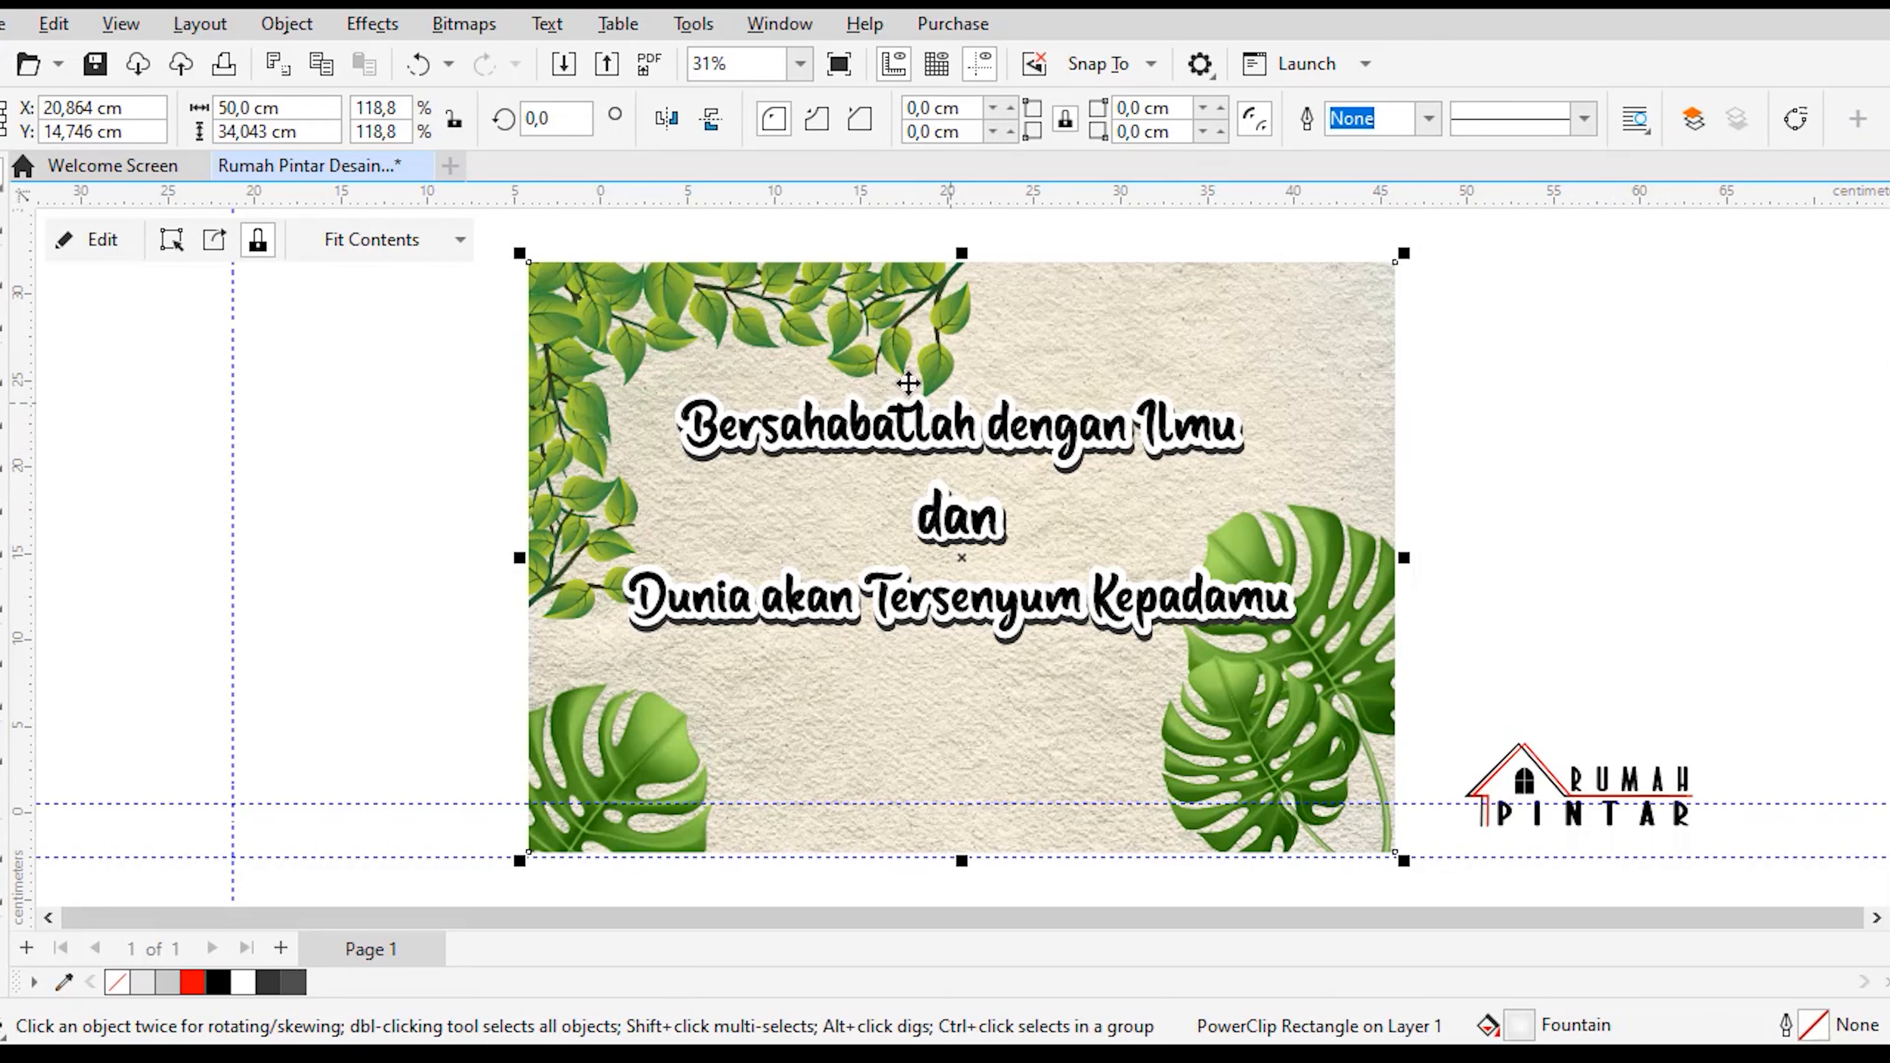
{"action": "left_click", "coordinate": [97, 239]}
{"action": "left_click", "coordinate": [1569, 427]}
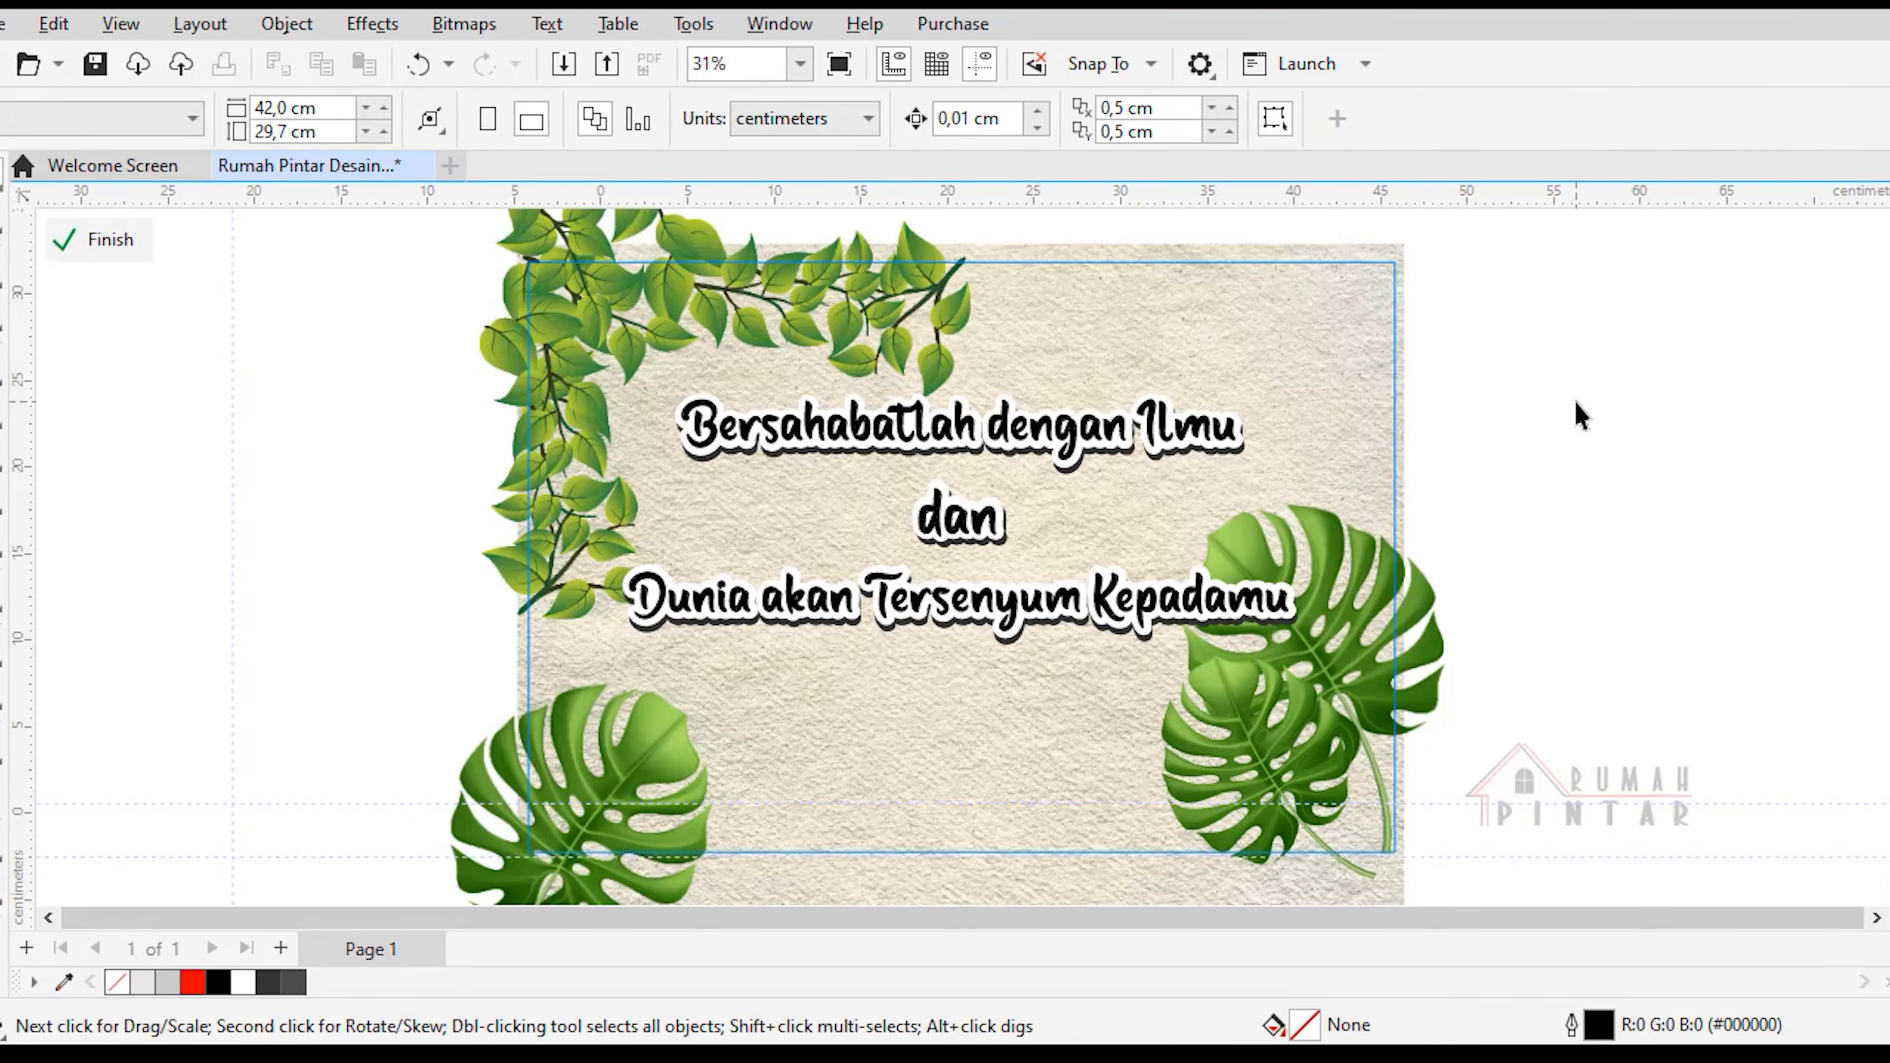
{"action": "scroll", "coordinate": [1556, 423], "scroll_direction": "down", "scroll_amount": 1}
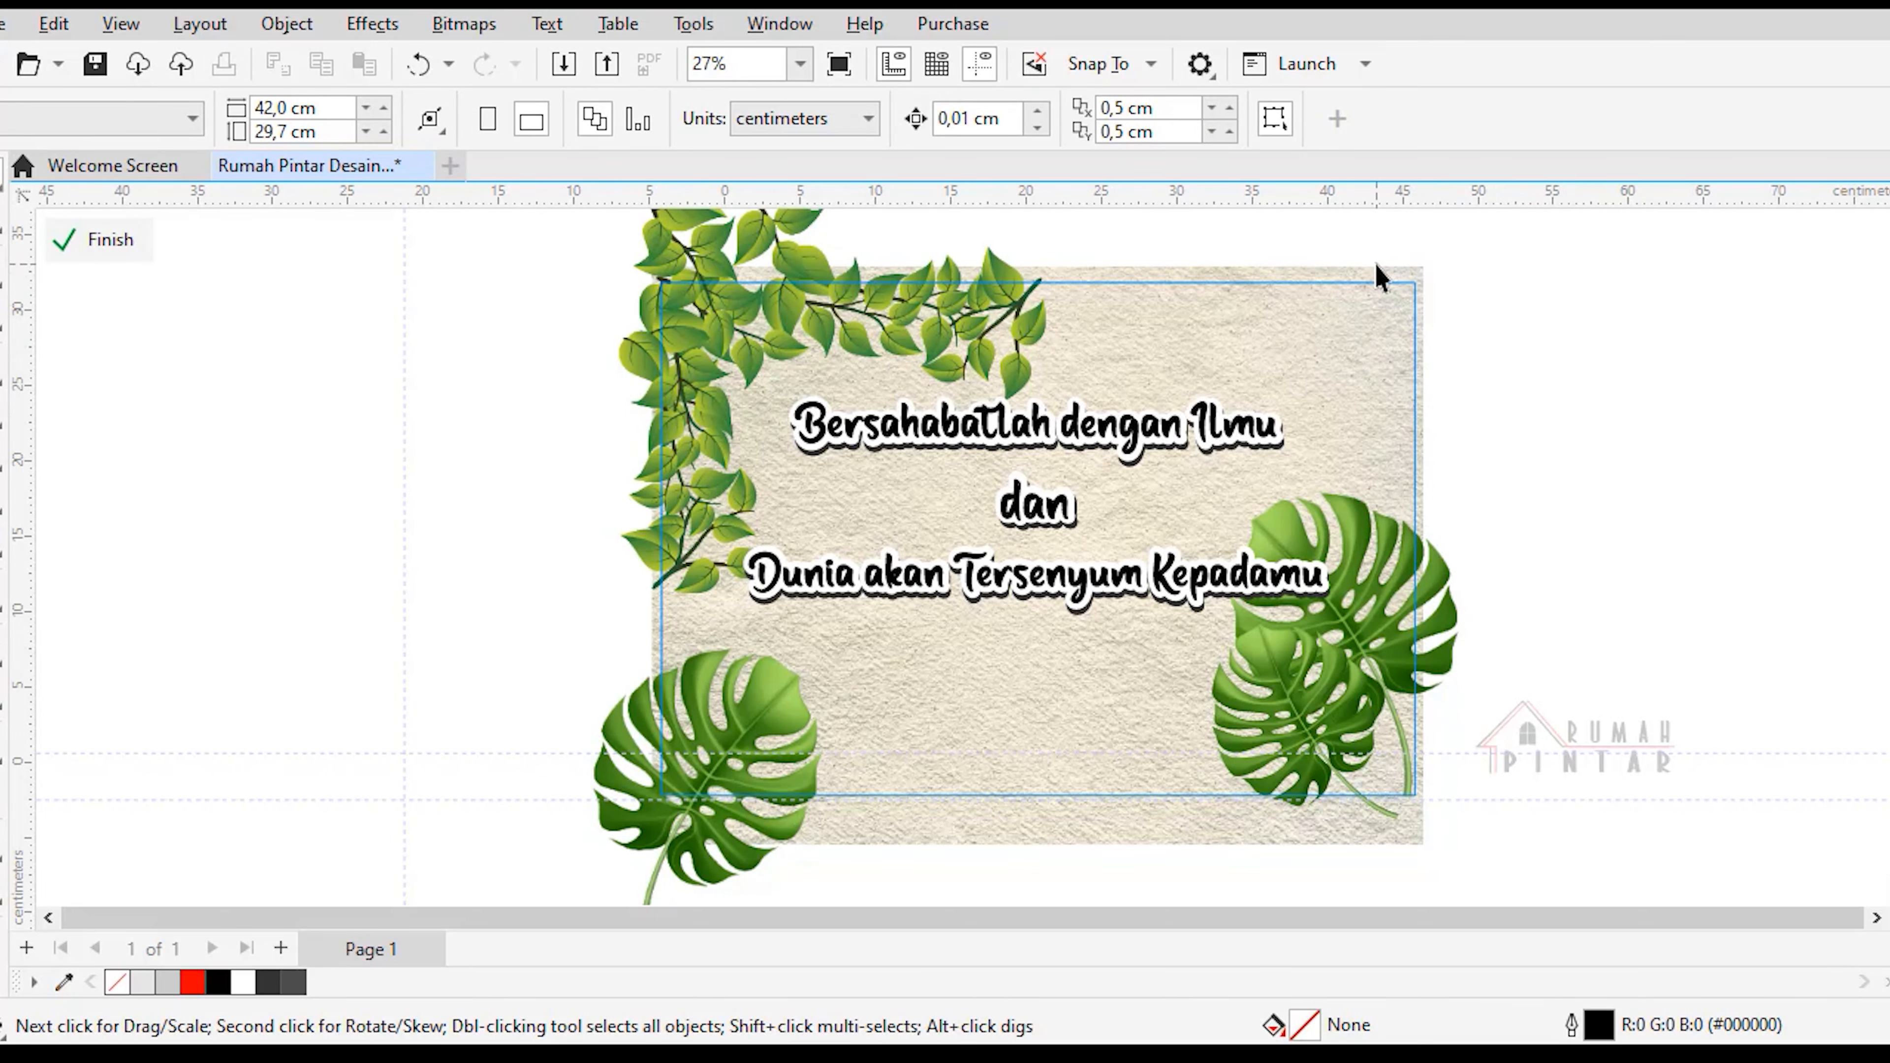
Step: Move the paper texture bitmap about 29 cm to the right within the PowerClip contents
{"action": "left_click", "coordinate": [1377, 277]}
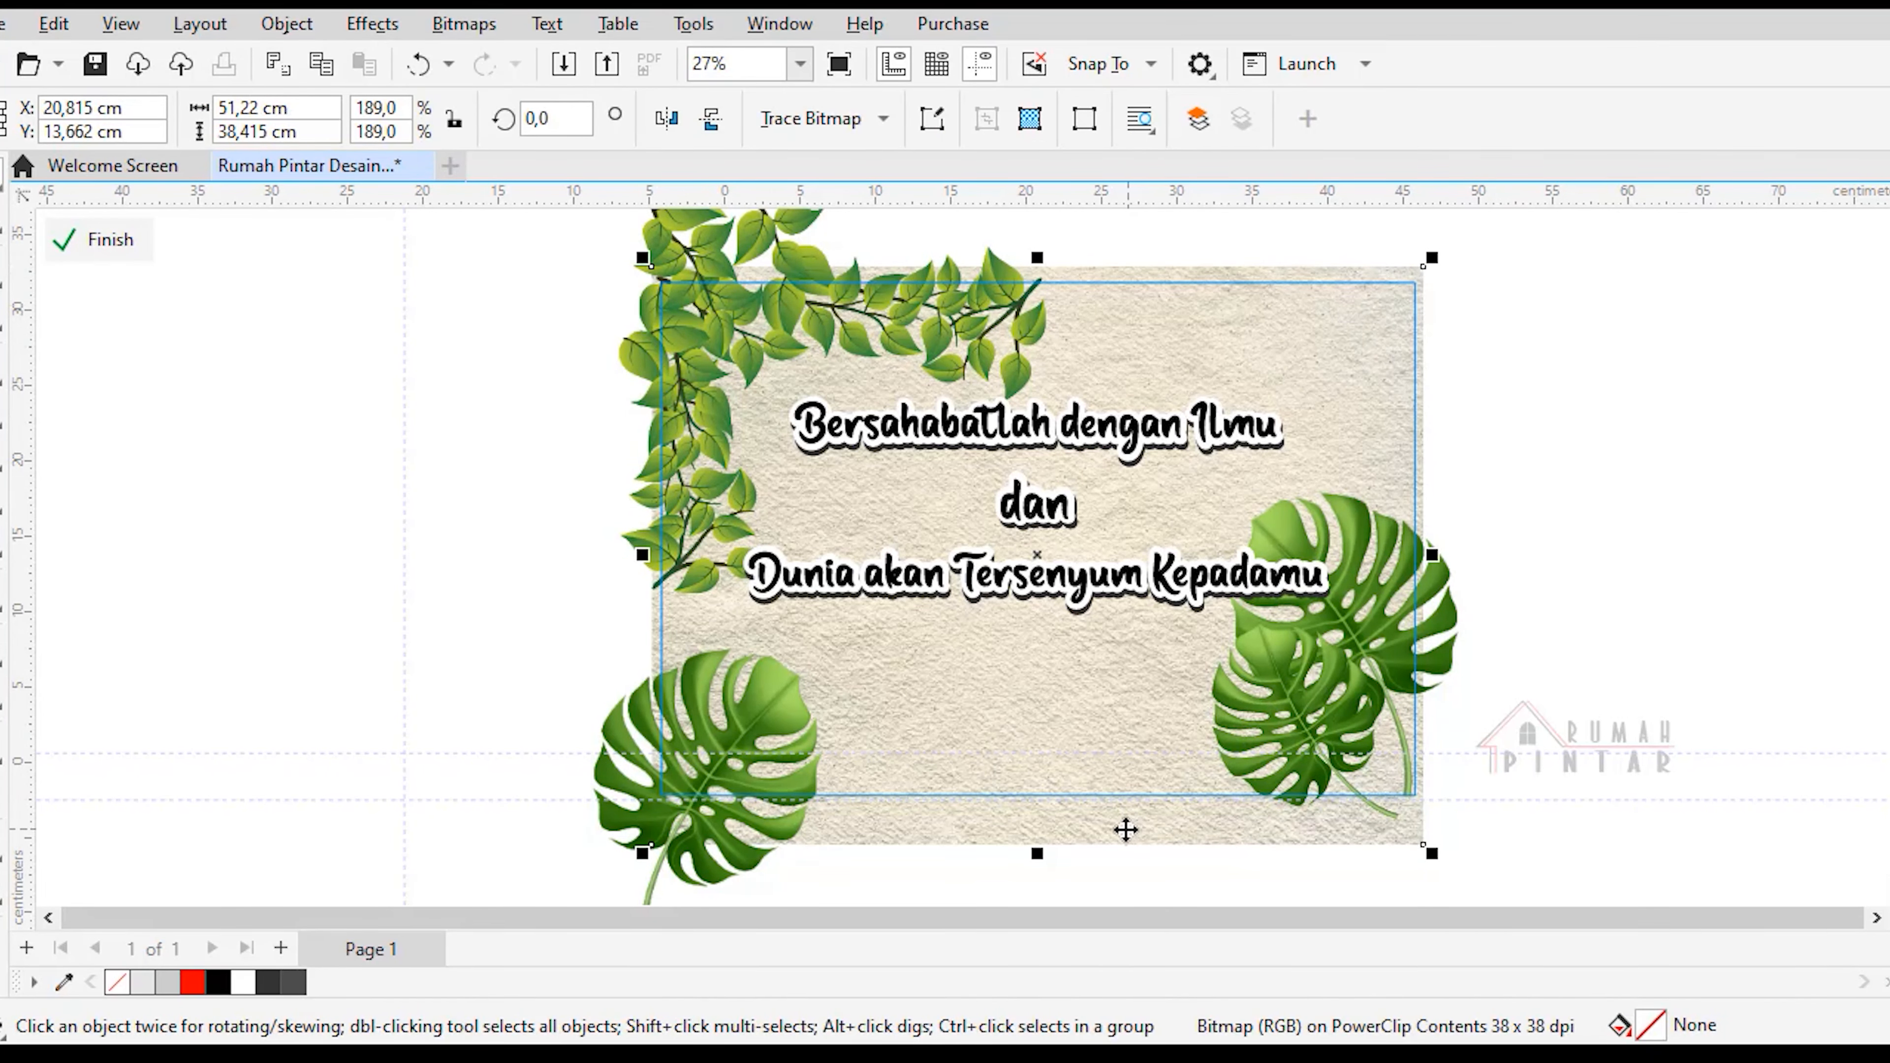
{"action": "left_click_drag", "start_coordinate": [1128, 830], "coordinate": [1569, 832]}
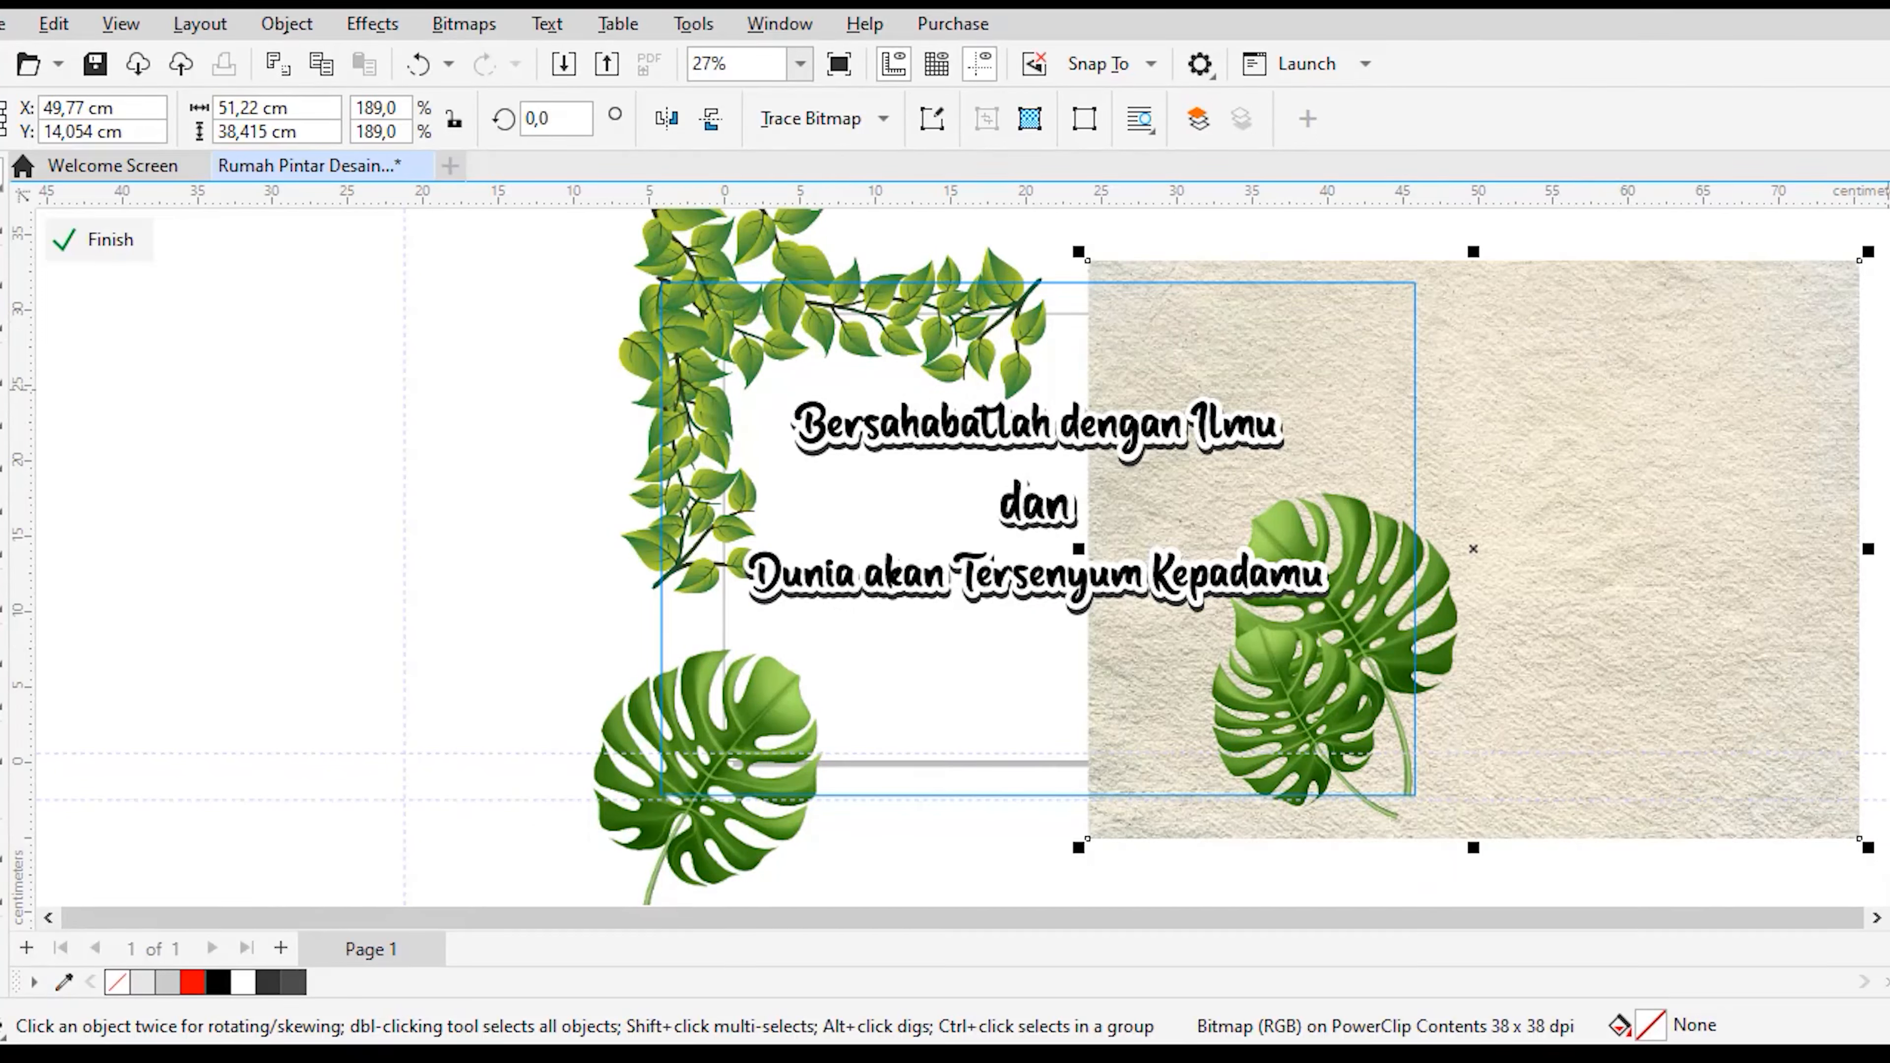
{"action": "scroll", "coordinate": [1236, 558], "scroll_direction": "up", "scroll_amount": 1}
{"action": "scroll", "coordinate": [1235, 558], "scroll_direction": "up", "scroll_amount": 1}
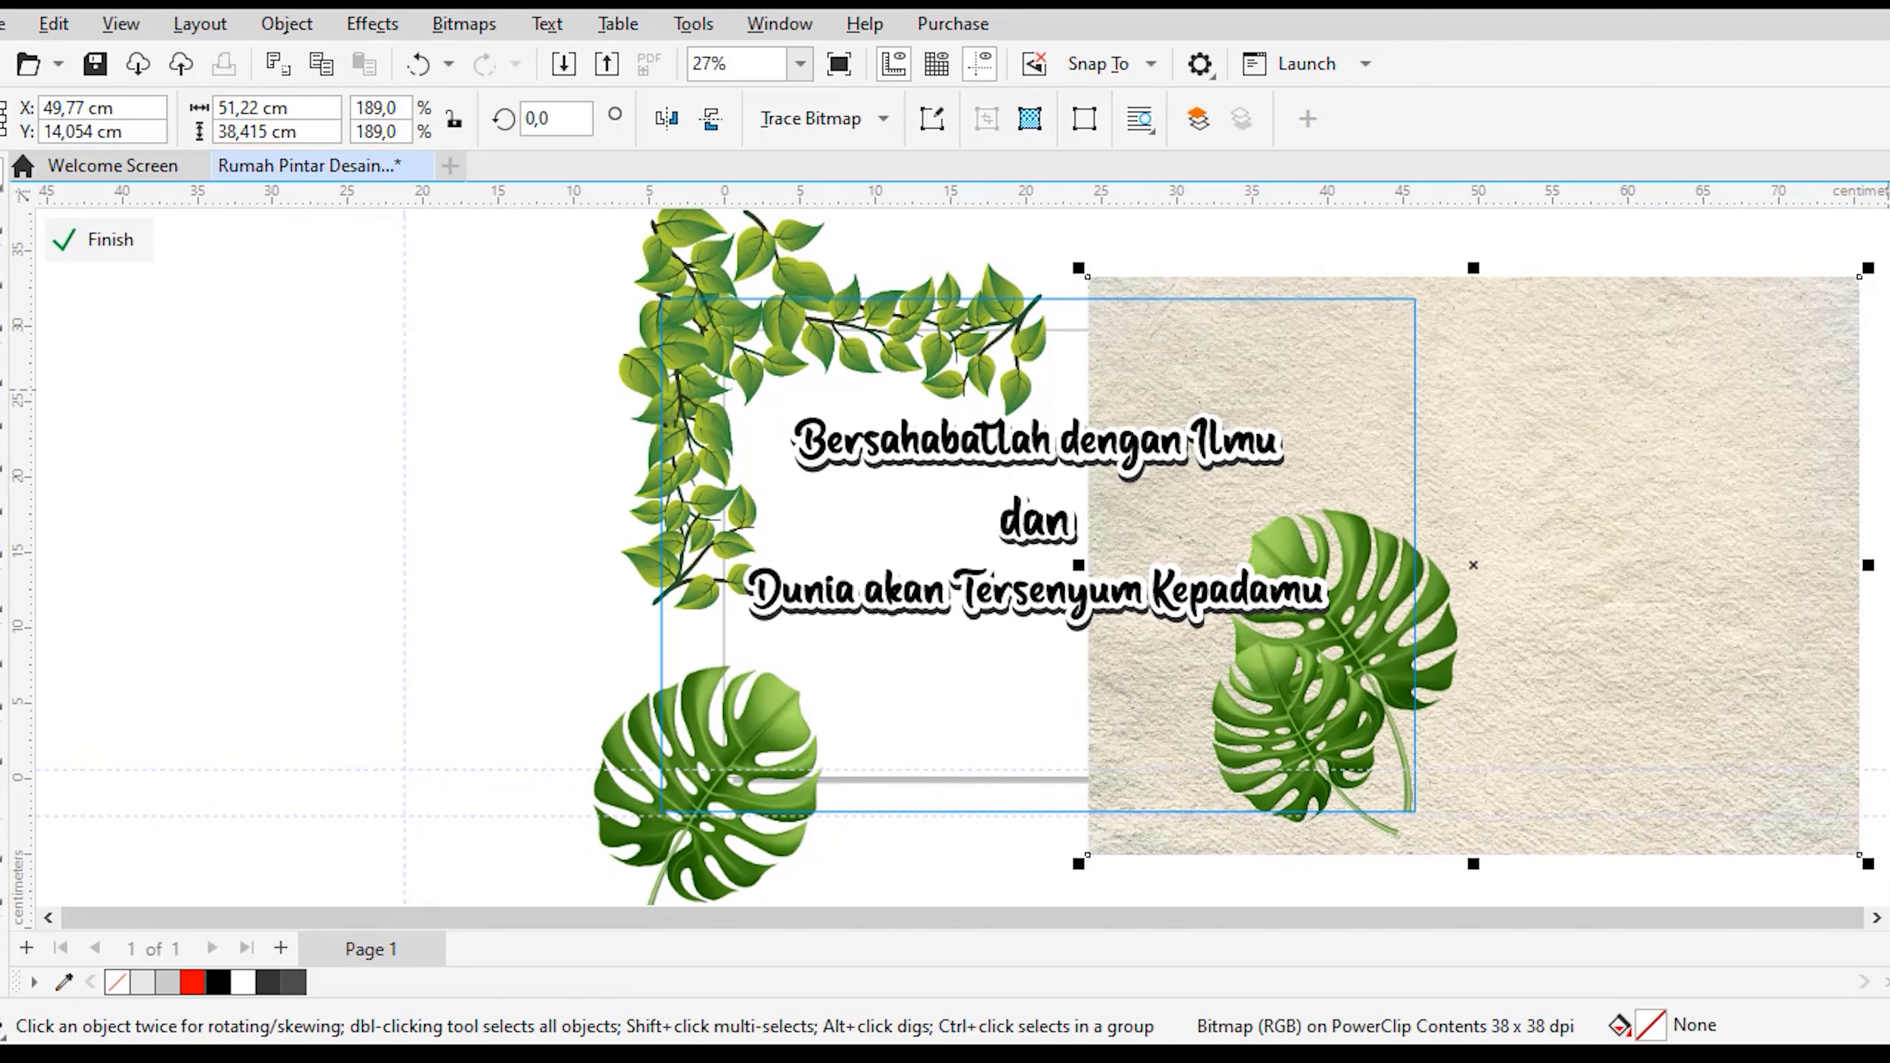
Step: Move the vertical leaf vine about 15.5 cm left and the horizontal vine upward, clear of the poster frame
{"action": "left_click", "coordinate": [681, 402]}
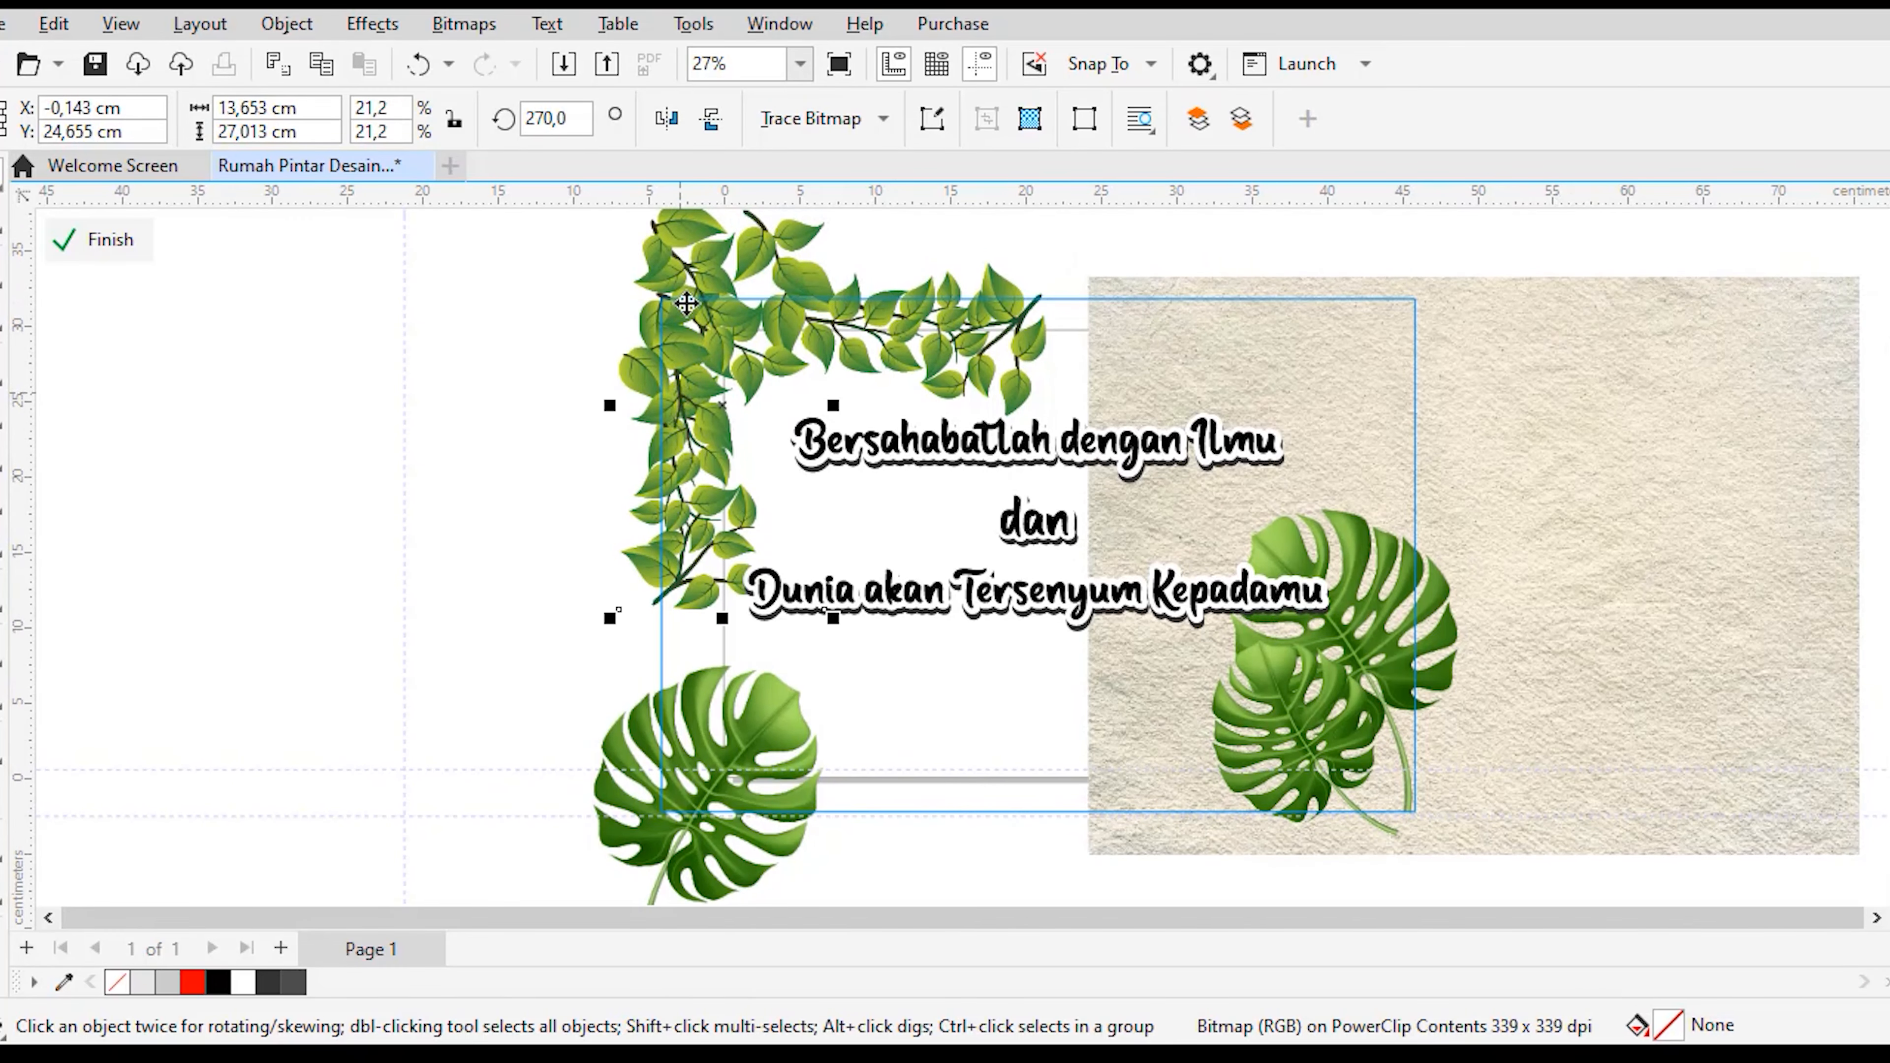
{"action": "left_click_drag", "start_coordinate": [651, 385], "coordinate": [402, 396]}
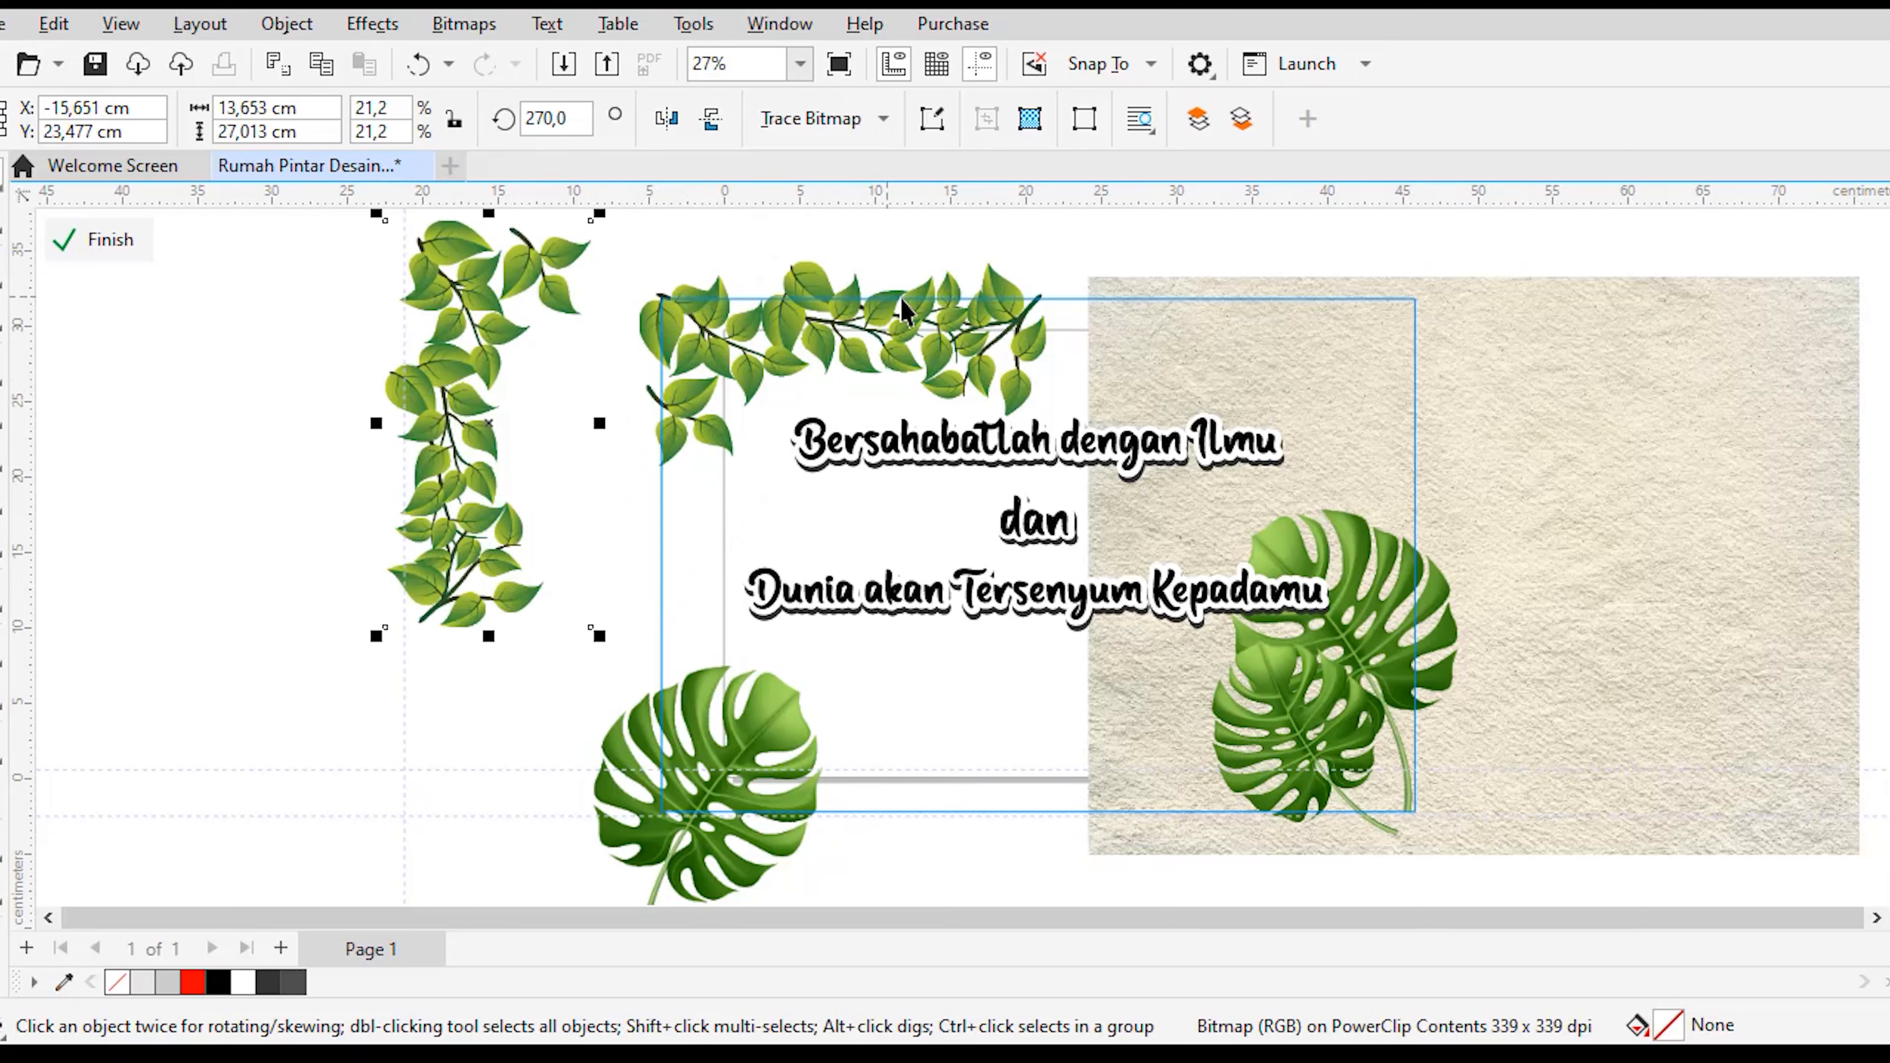
{"action": "left_click", "coordinate": [921, 328]}
{"action": "left_click_drag", "start_coordinate": [920, 328], "coordinate": [941, 223]}
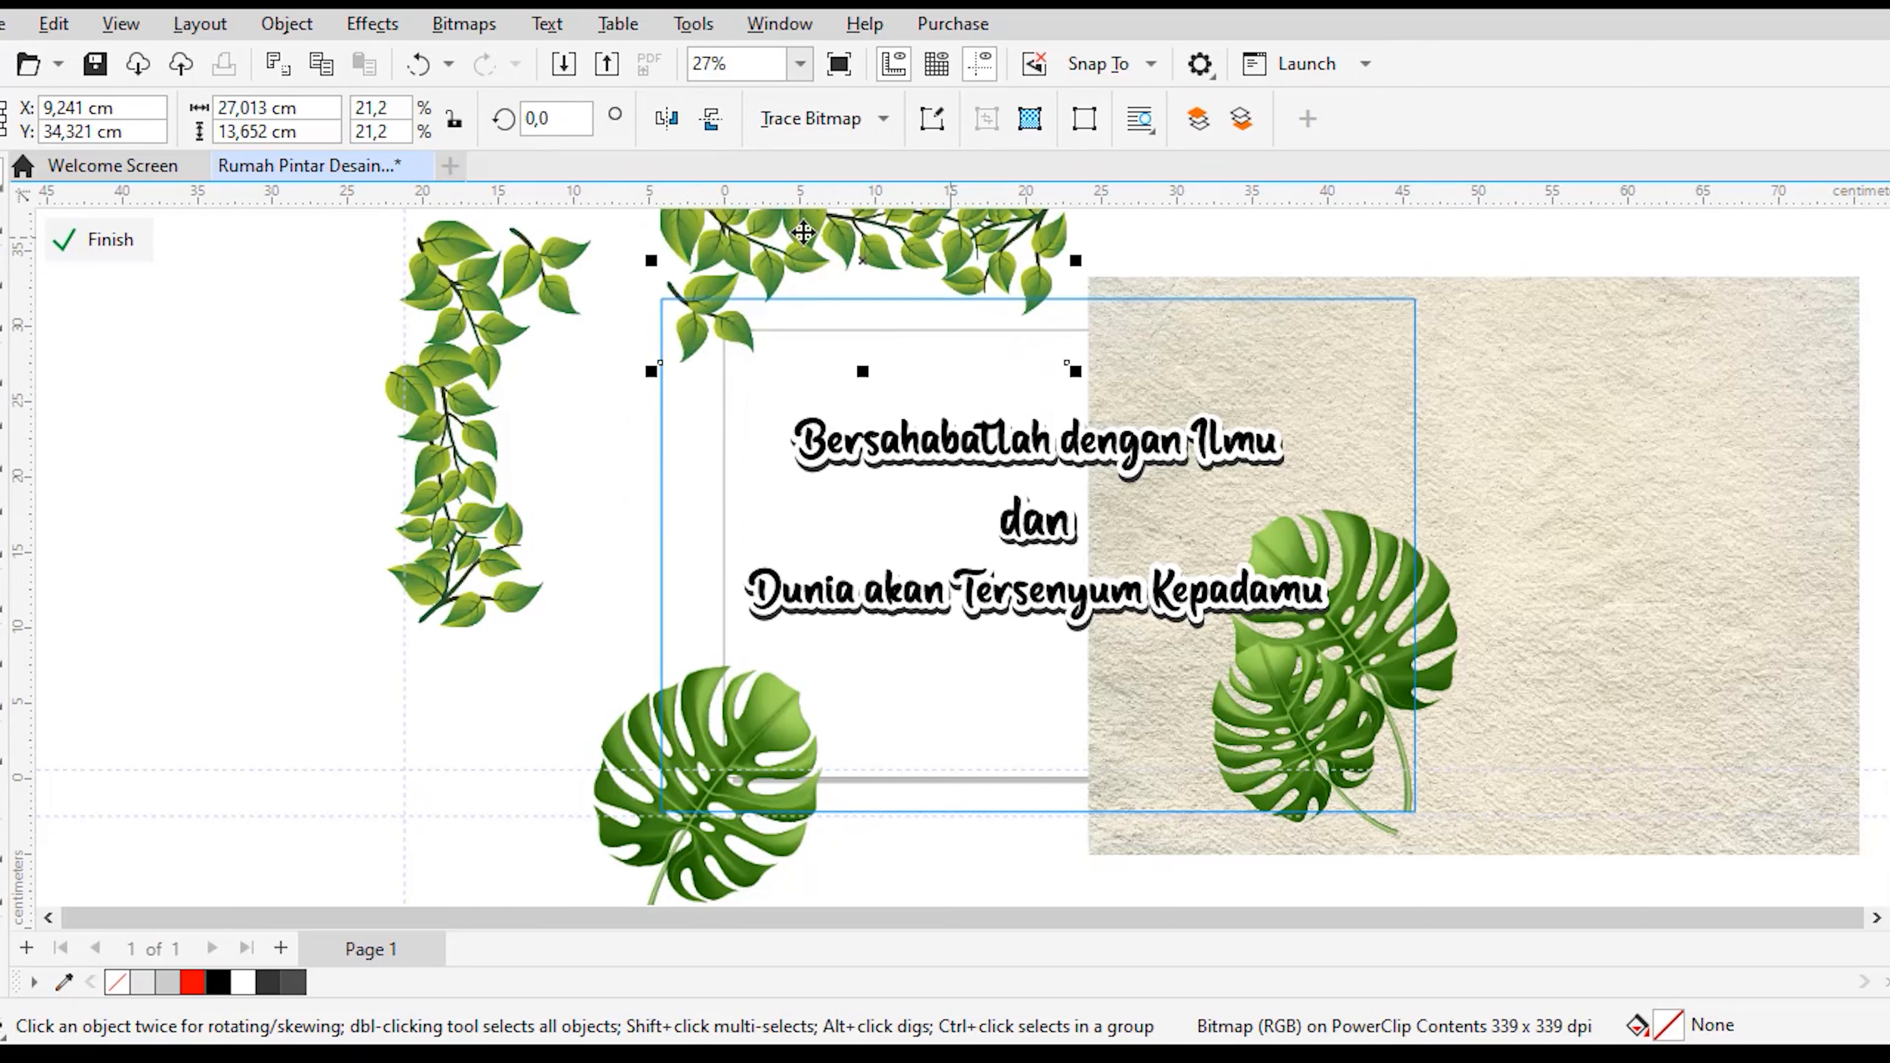
Step: Move the lower-left monstera leaf out of the frame, below the vertical vine, to about X -17.3 cm, Y -1.7 cm
{"action": "left_click", "coordinate": [491, 316]}
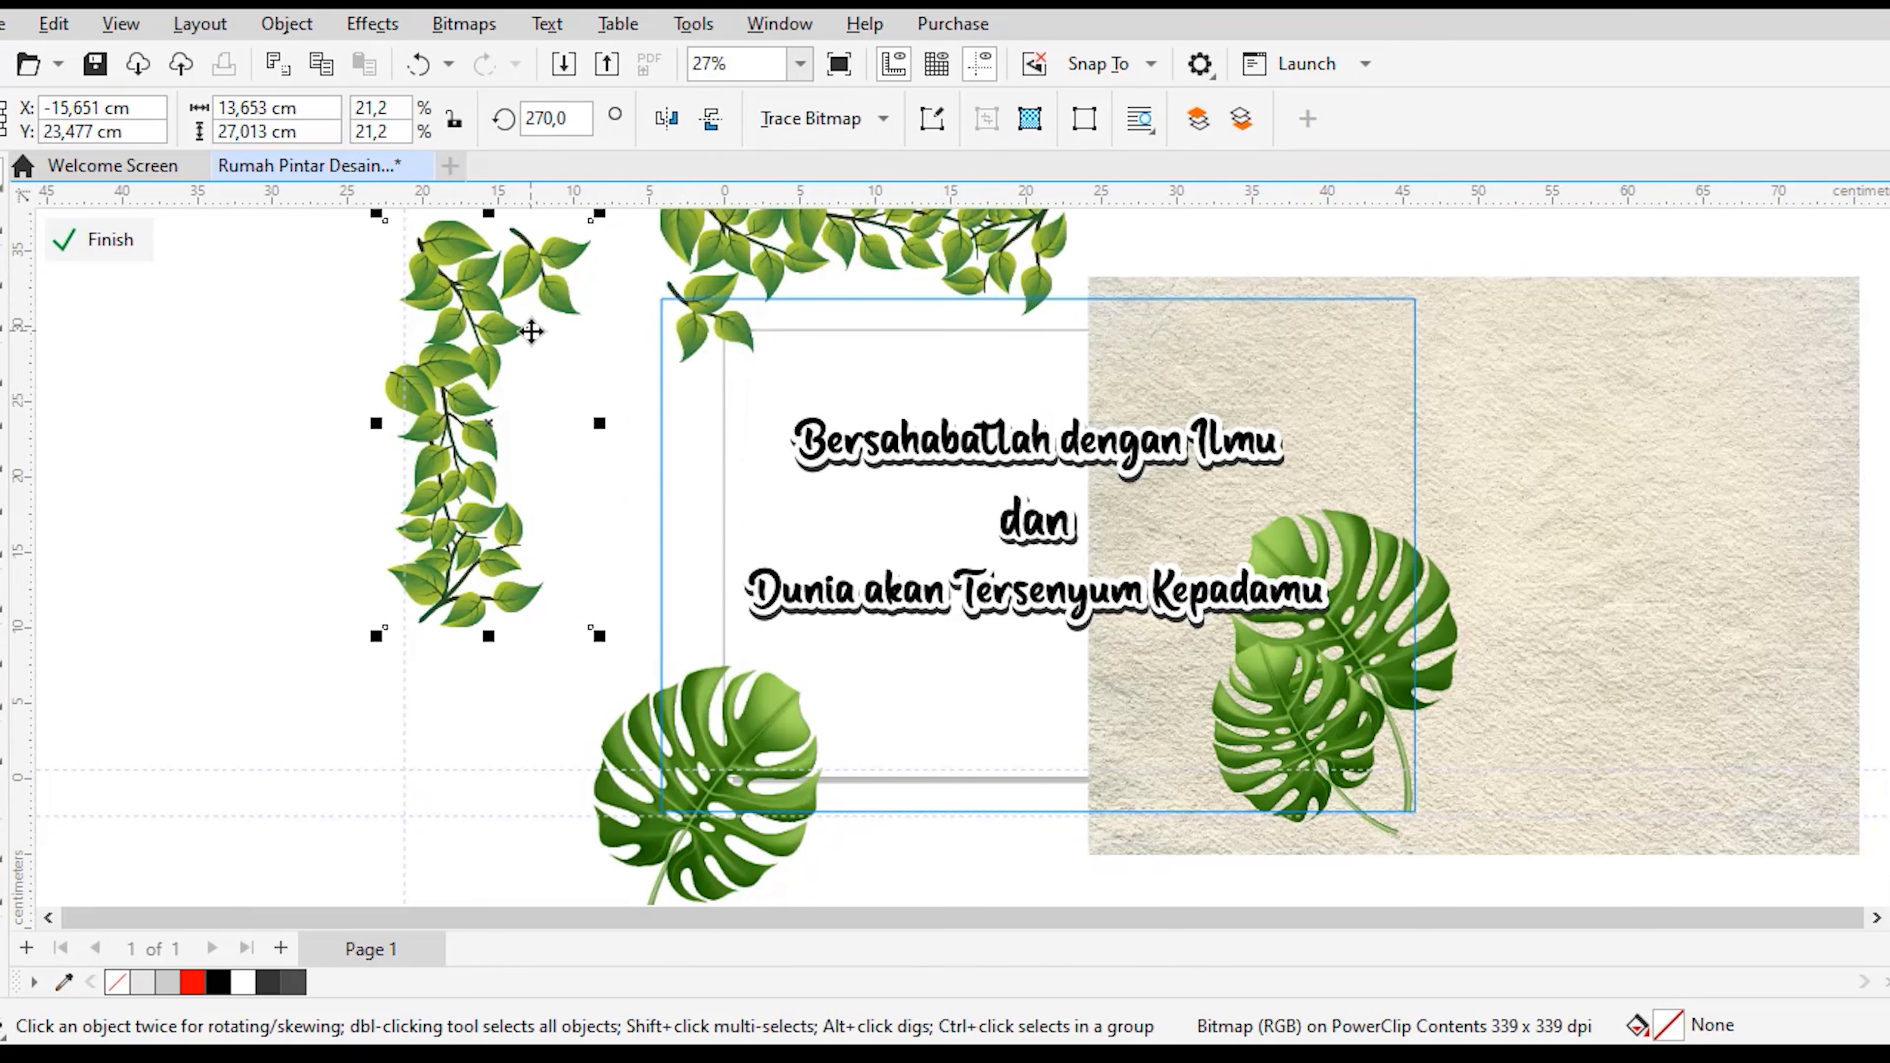
{"action": "left_click", "coordinate": [750, 737]}
{"action": "left_click_drag", "start_coordinate": [755, 737], "coordinate": [512, 717]}
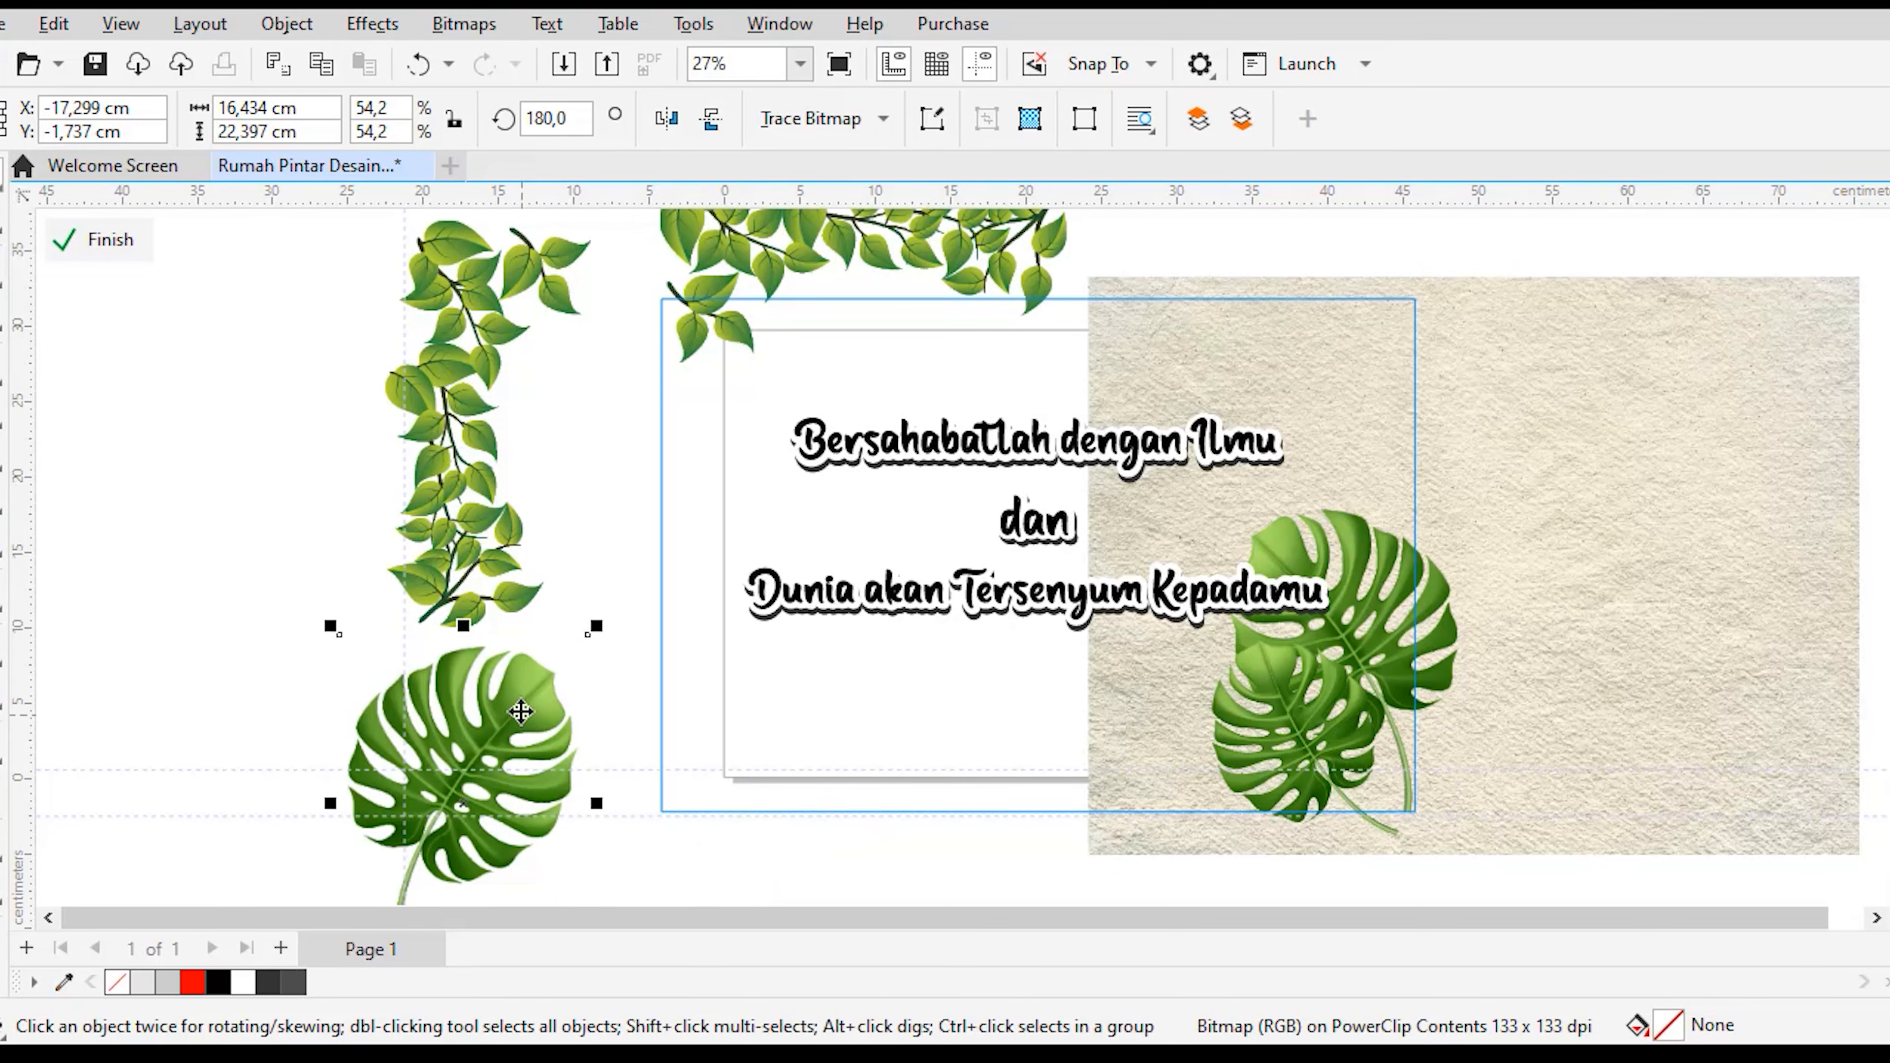
Step: Examine the paper texture, vine and monstera leaf bitmaps one by one
{"action": "left_click", "coordinate": [1663, 338]}
{"action": "left_click", "coordinate": [477, 418]}
{"action": "left_click", "coordinate": [491, 687]}
{"action": "left_click", "coordinate": [491, 446]}
{"action": "left_click", "coordinate": [1641, 406]}
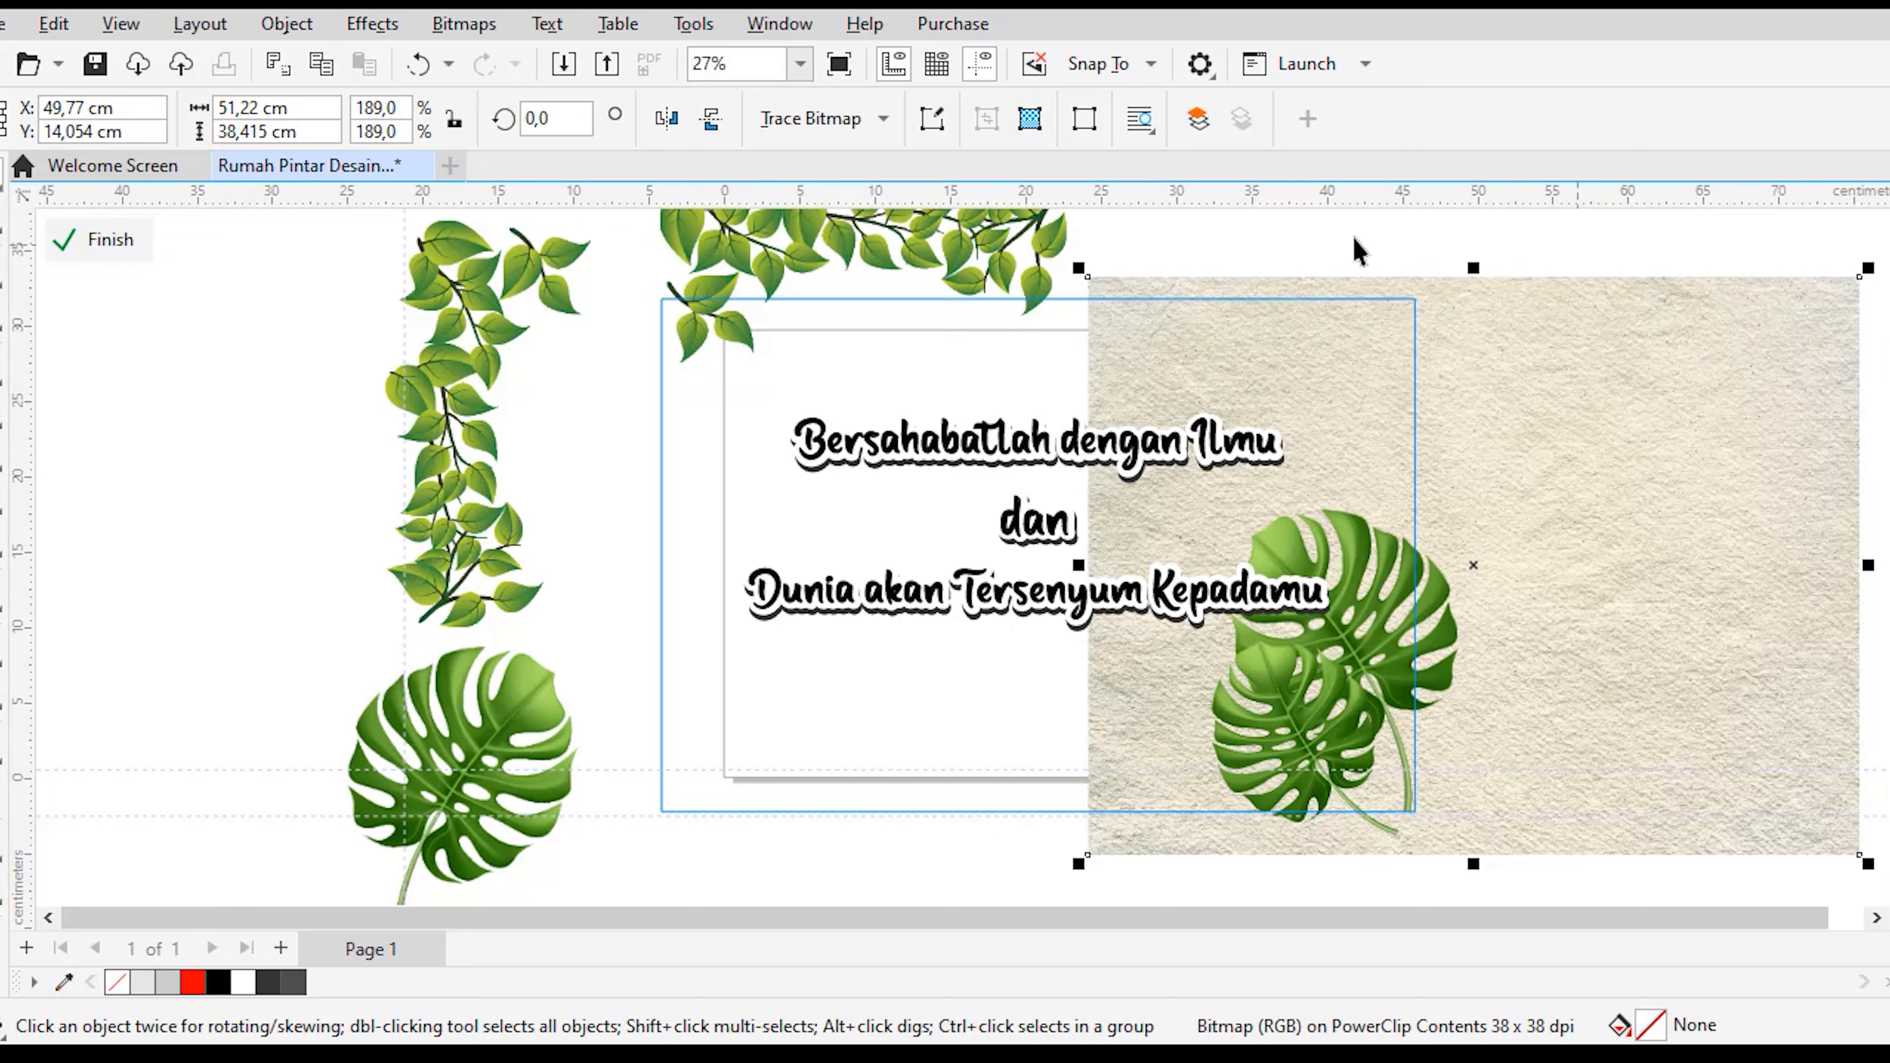
{"action": "left_click", "coordinate": [1313, 674]}
{"action": "left_click", "coordinate": [1350, 720]}
{"action": "left_click", "coordinate": [1329, 726]}
{"action": "left_click", "coordinate": [509, 730]}
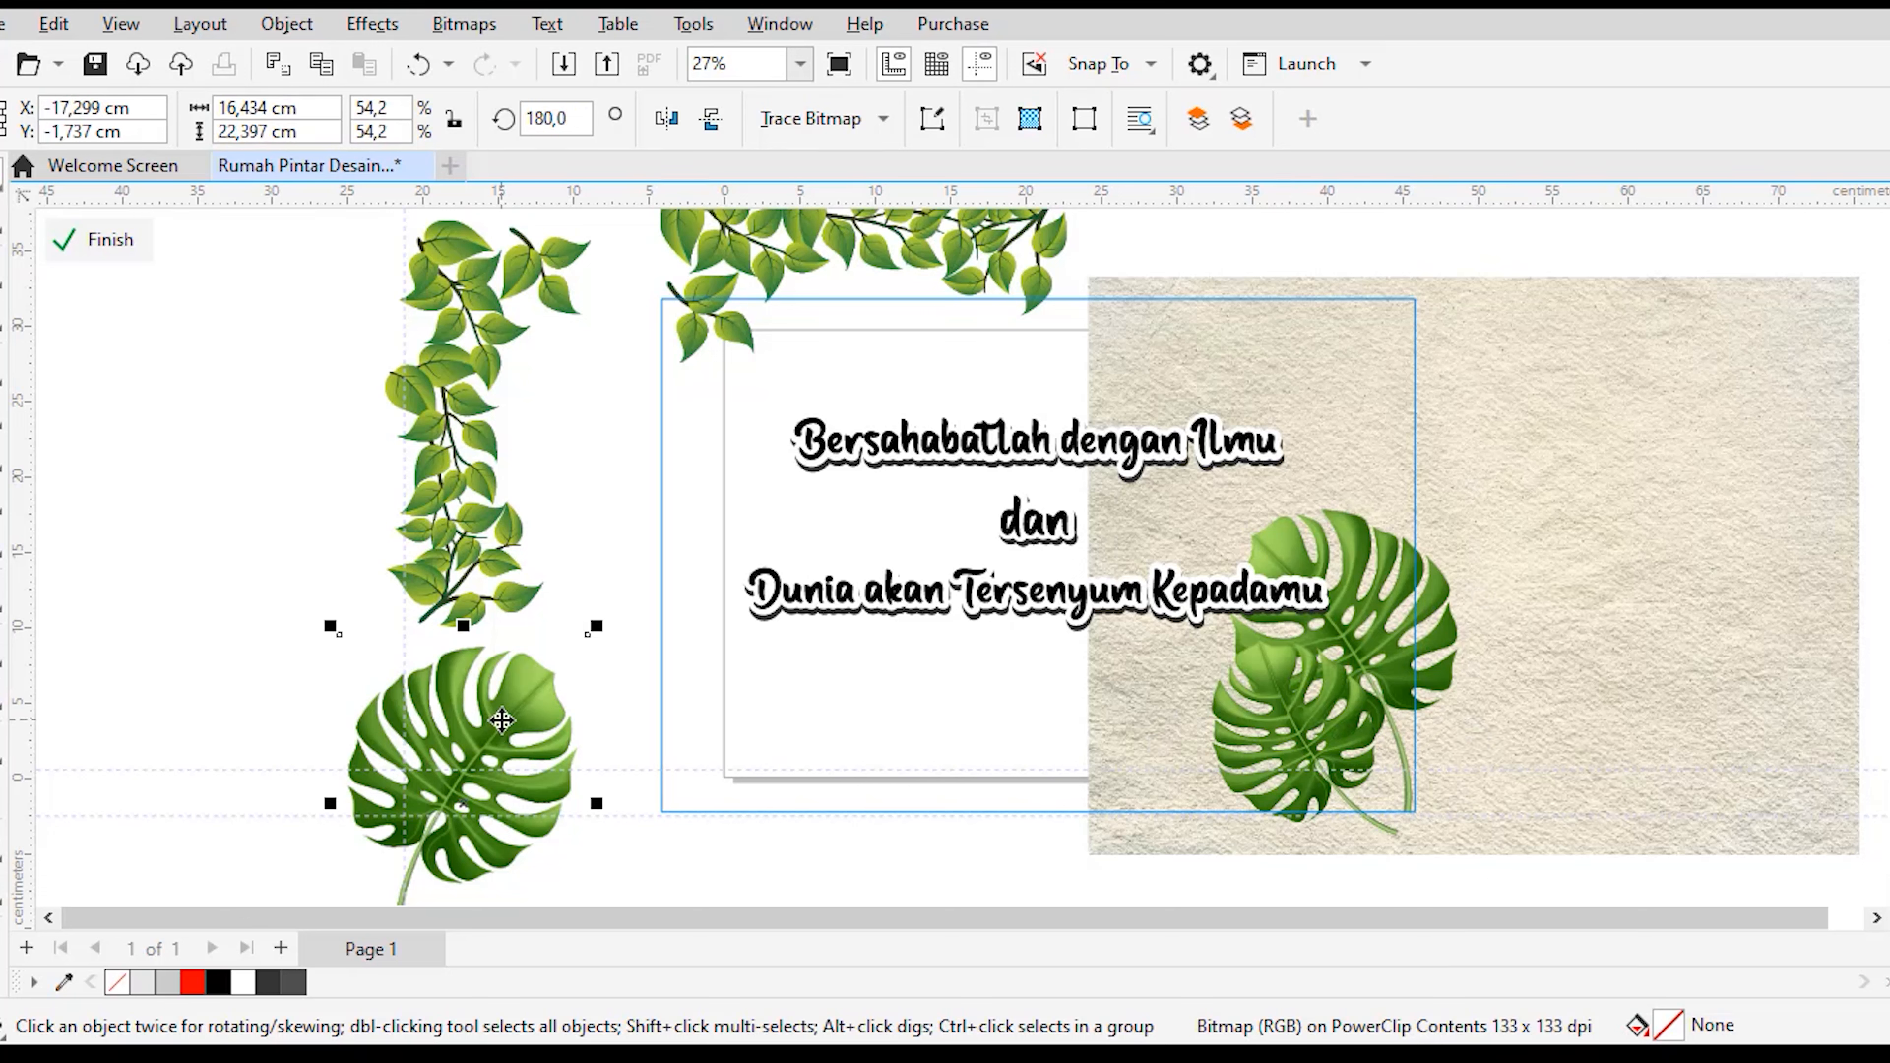
{"action": "left_click", "coordinate": [1313, 700]}
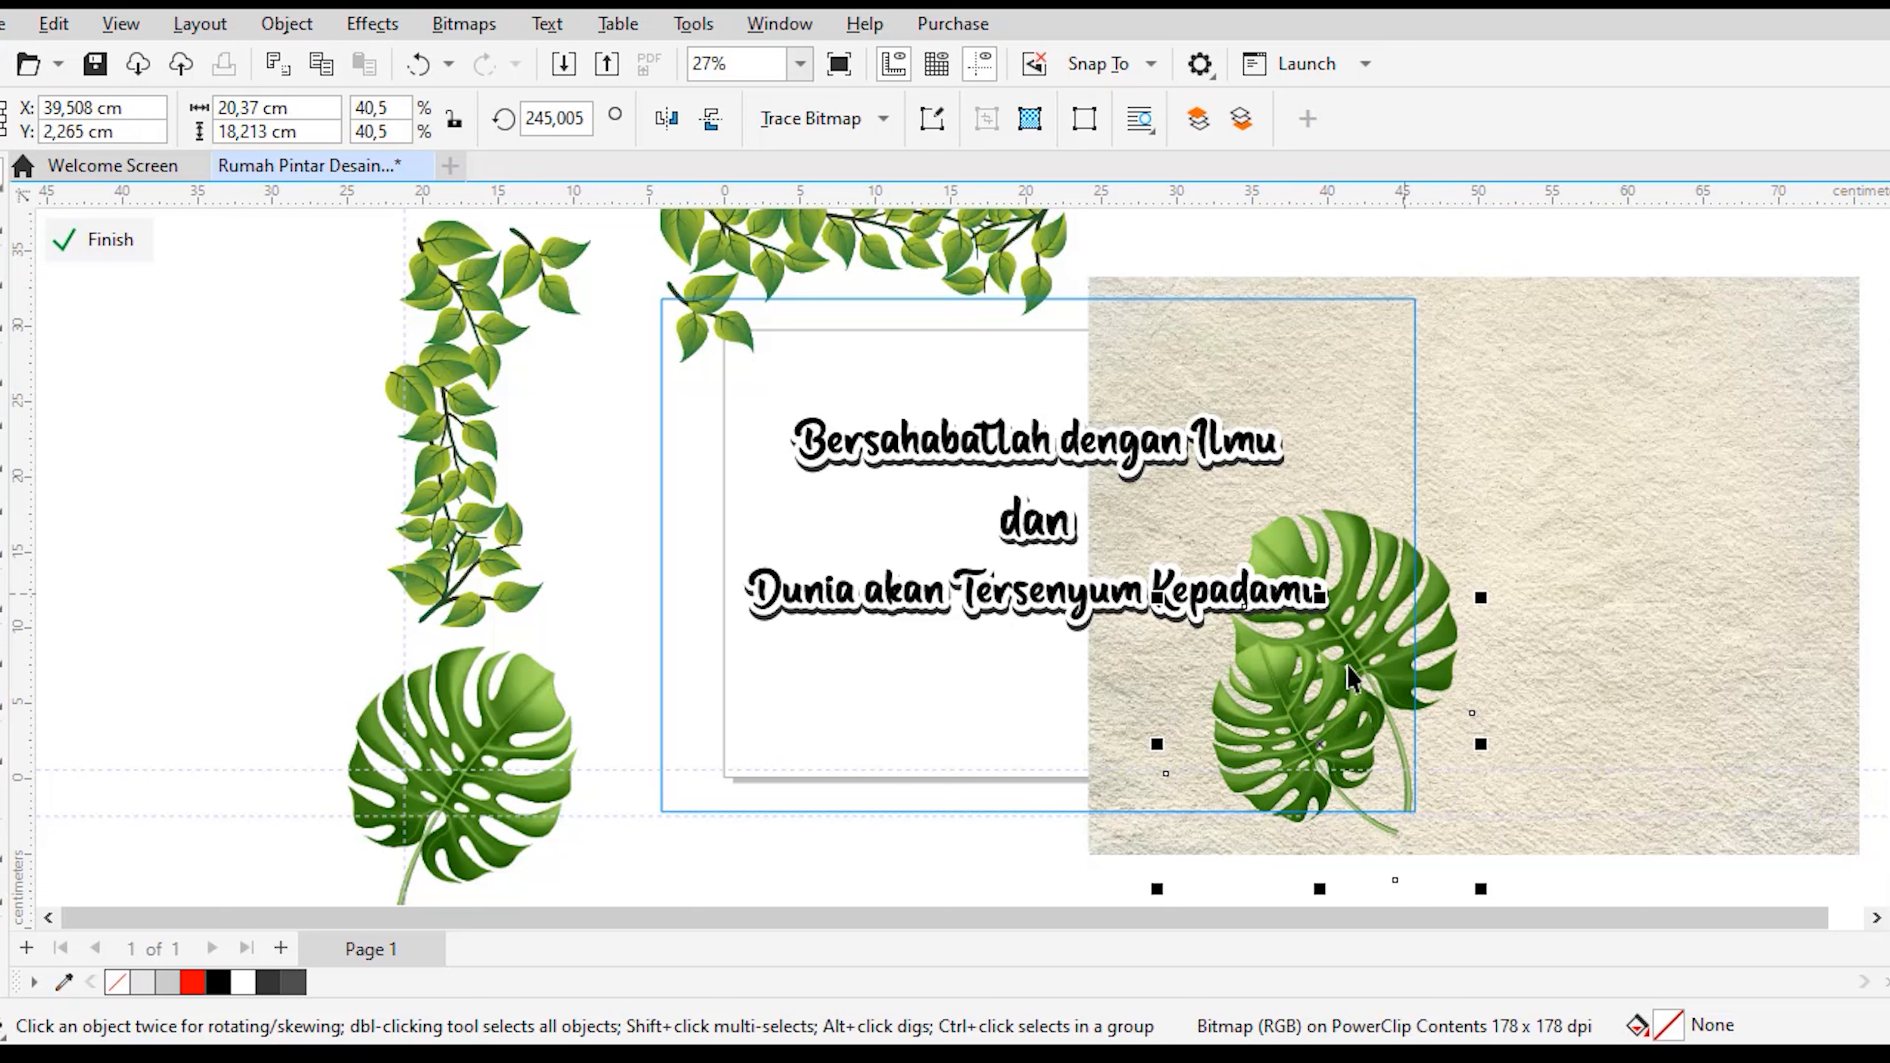
{"action": "left_click", "coordinate": [1377, 599]}
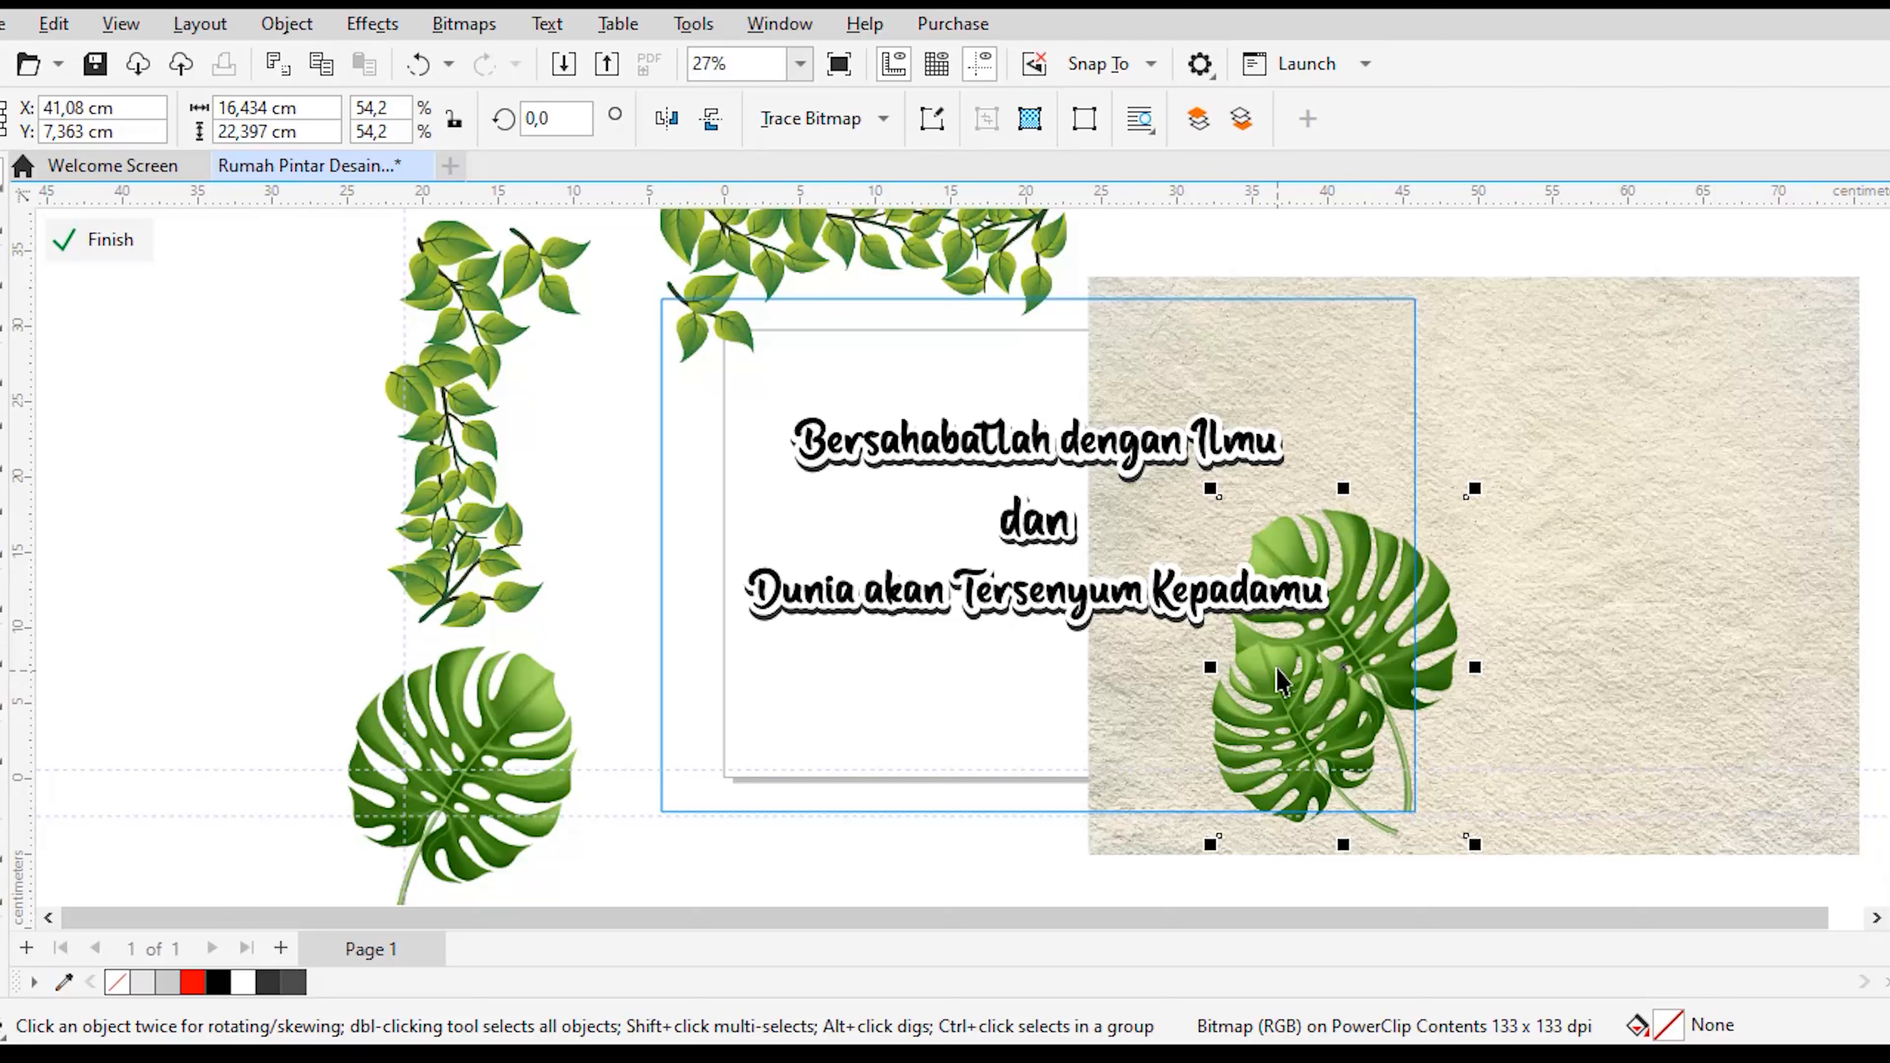
{"action": "left_click", "coordinate": [1262, 687]}
{"action": "left_click", "coordinate": [1345, 562]}
Step: Shift the grouped line "Bersahabatlah dengan Ilmu" slightly upward and ungroup all of its layers
{"action": "scroll", "coordinate": [1041, 439], "scroll_direction": "up", "scroll_amount": 4}
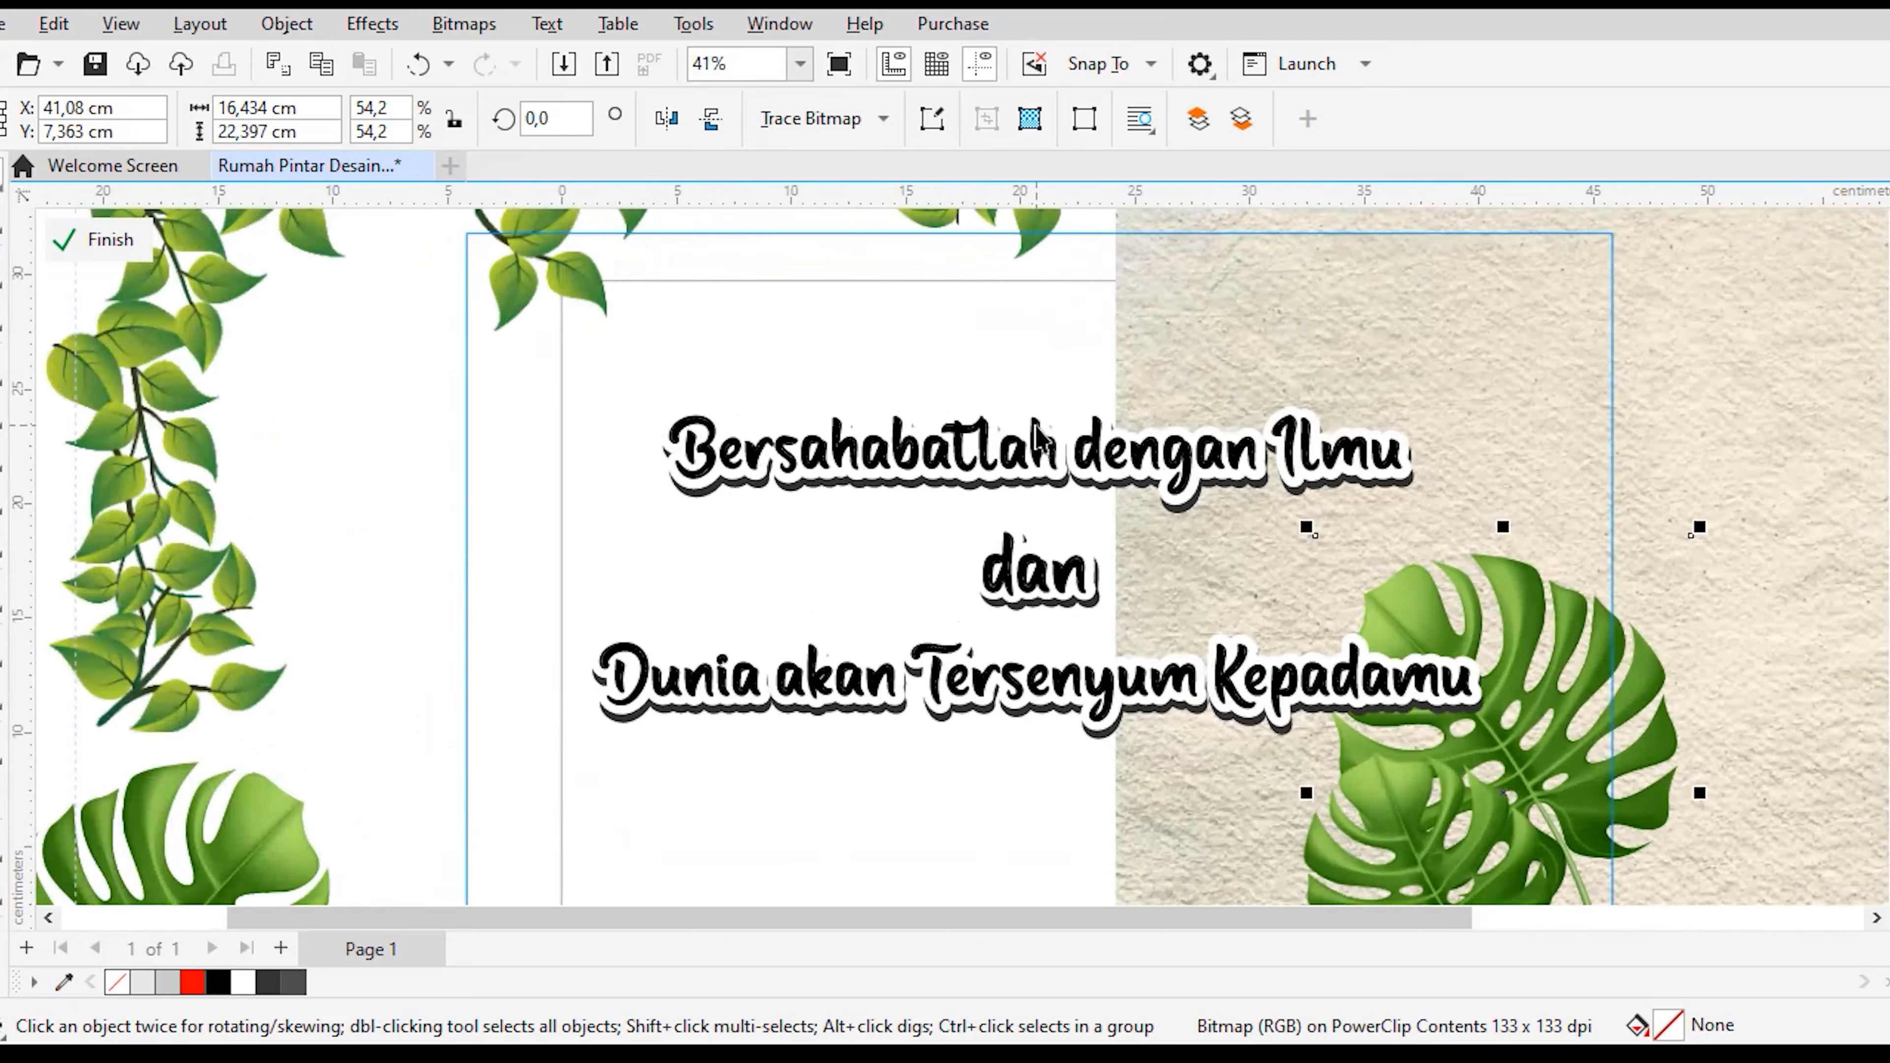
{"action": "scroll", "coordinate": [1040, 439], "scroll_direction": "up", "scroll_amount": 1}
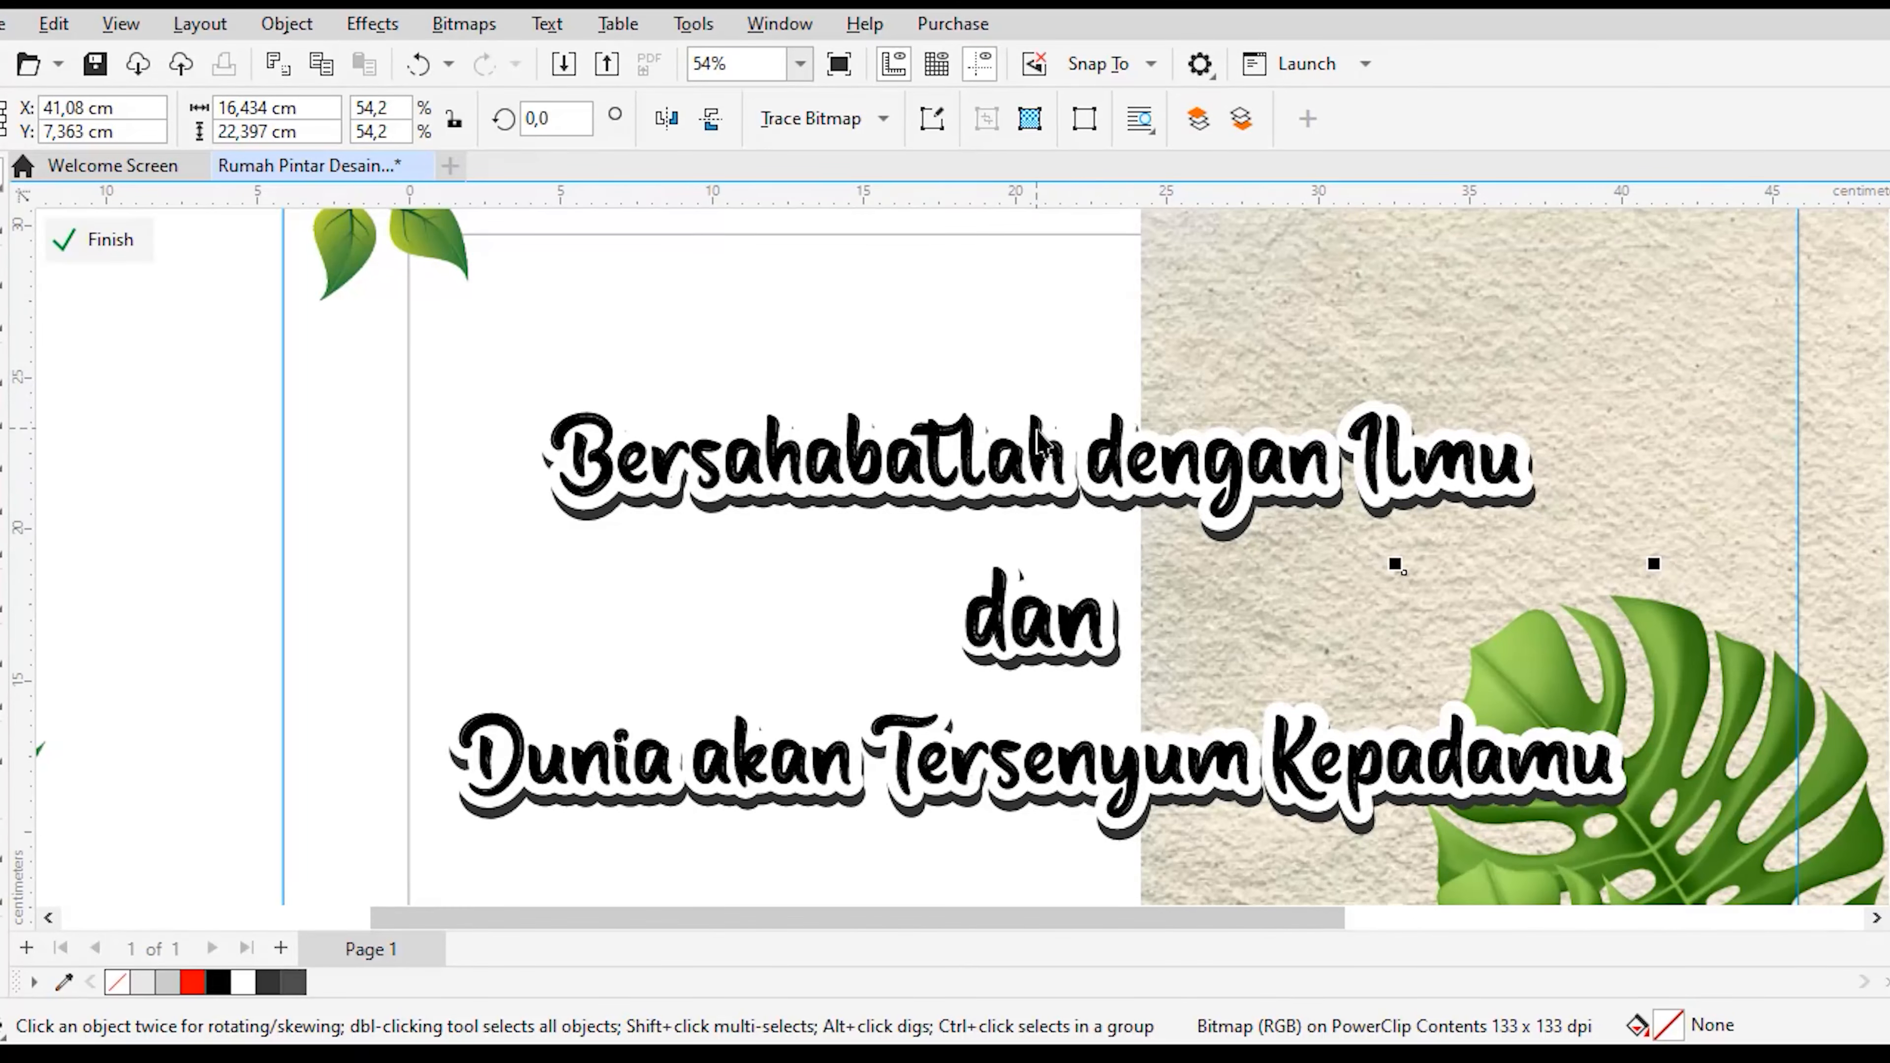
{"action": "left_click", "coordinate": [1057, 454]}
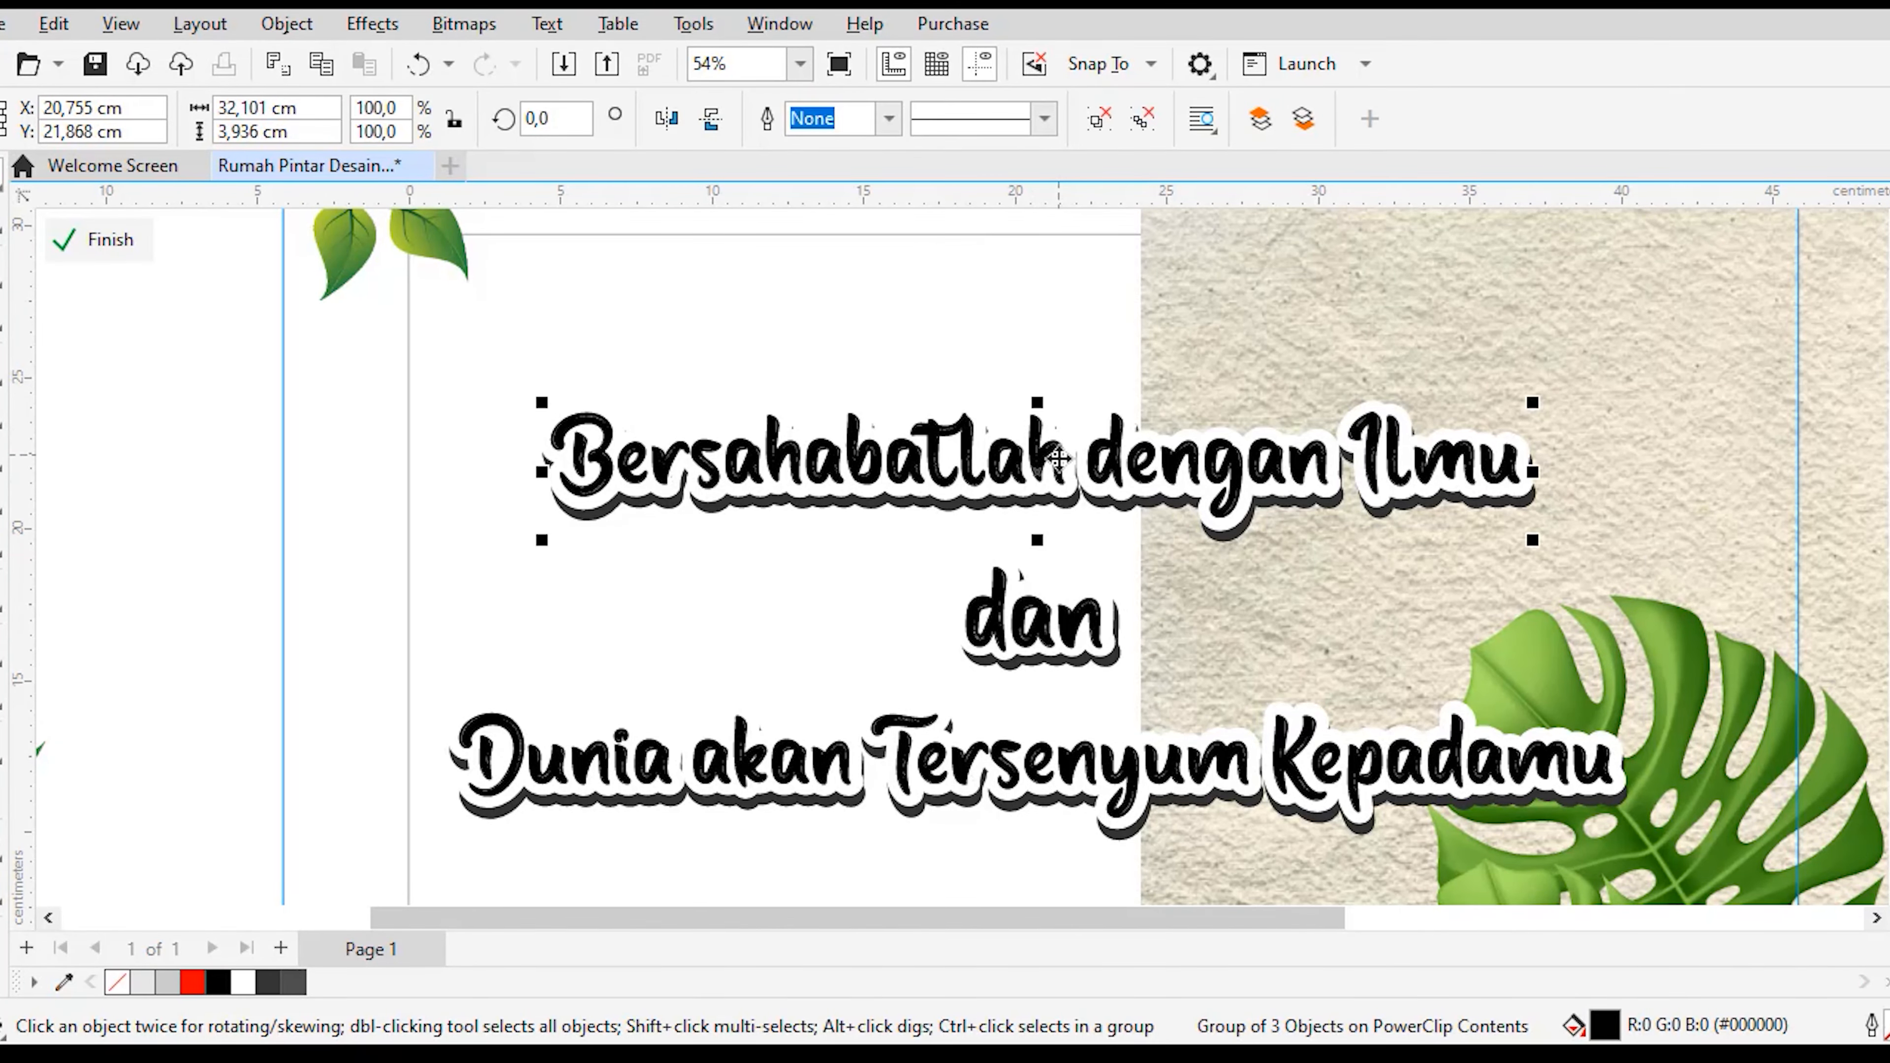
{"action": "left_click_drag", "start_coordinate": [1111, 453], "coordinate": [1125, 388]}
{"action": "left_click_drag", "start_coordinate": [1123, 390], "coordinate": [1115, 443]}
{"action": "right_click", "coordinate": [1119, 446]}
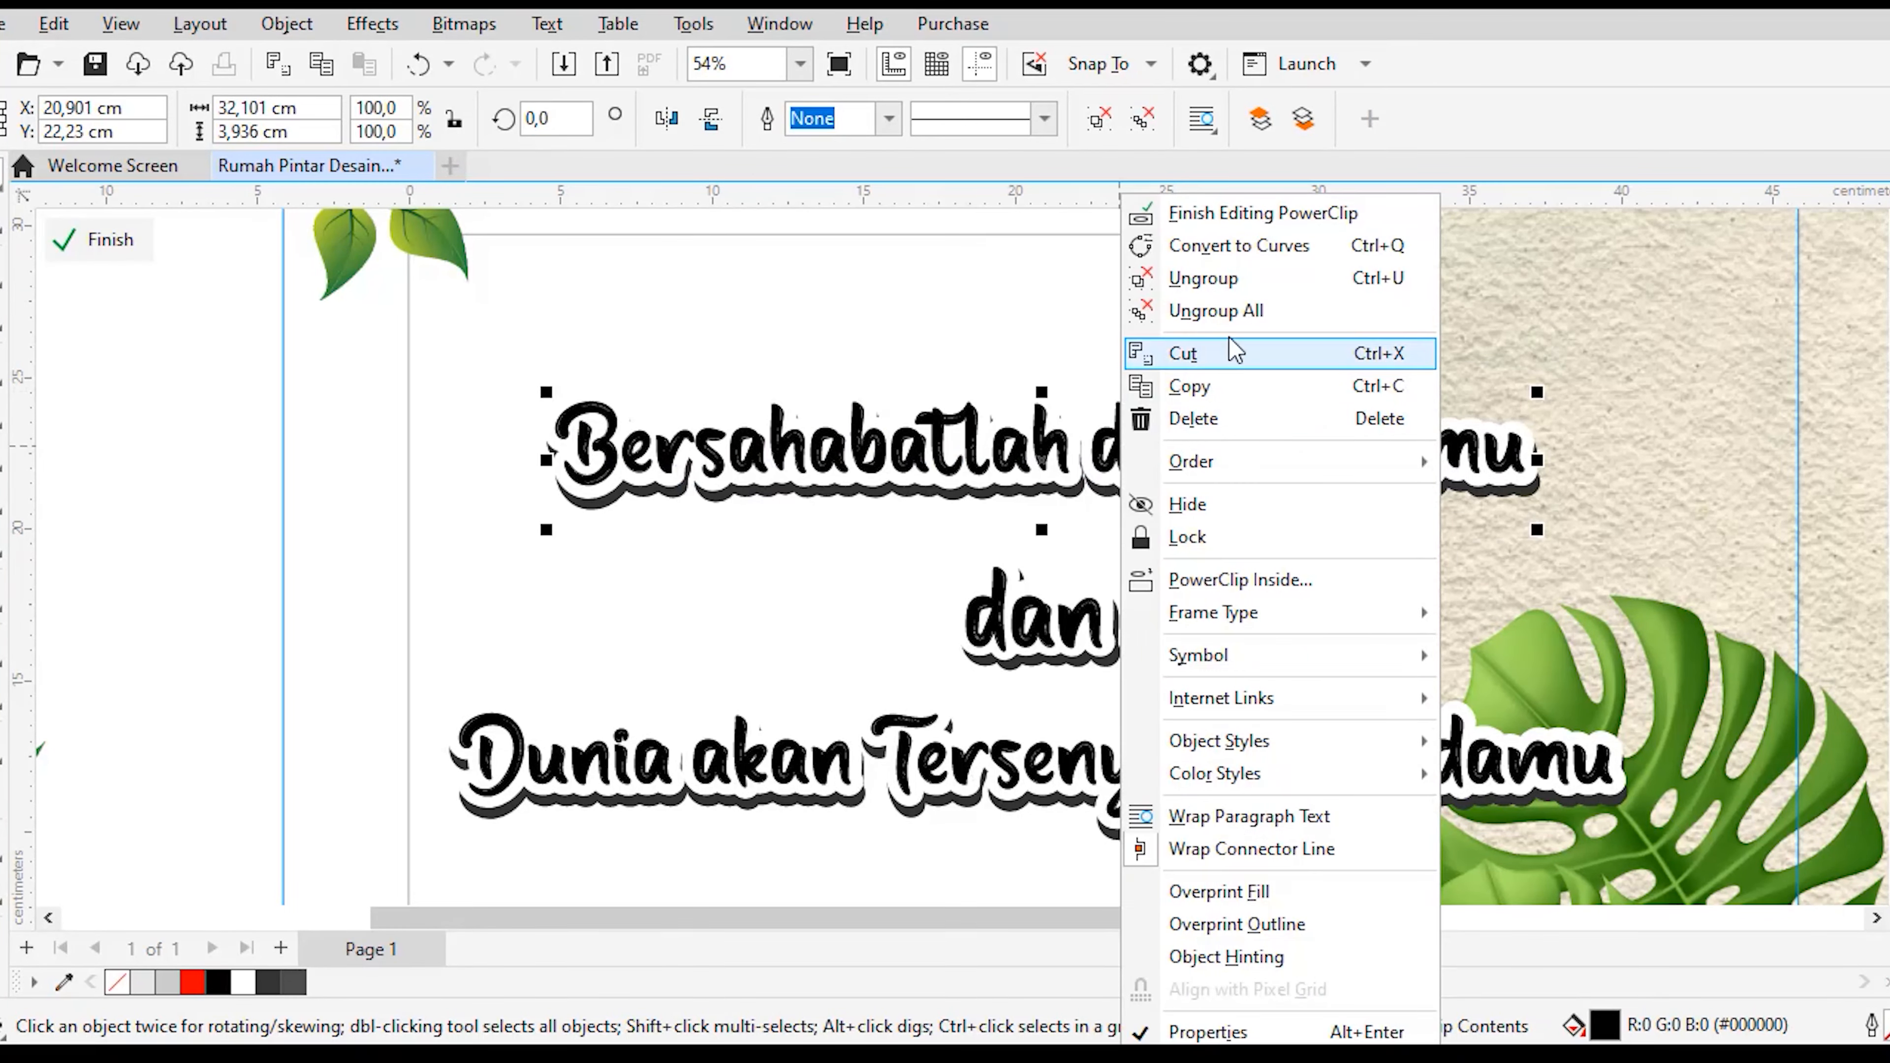
{"action": "left_click", "coordinate": [1220, 310]}
{"action": "left_click", "coordinate": [894, 316]}
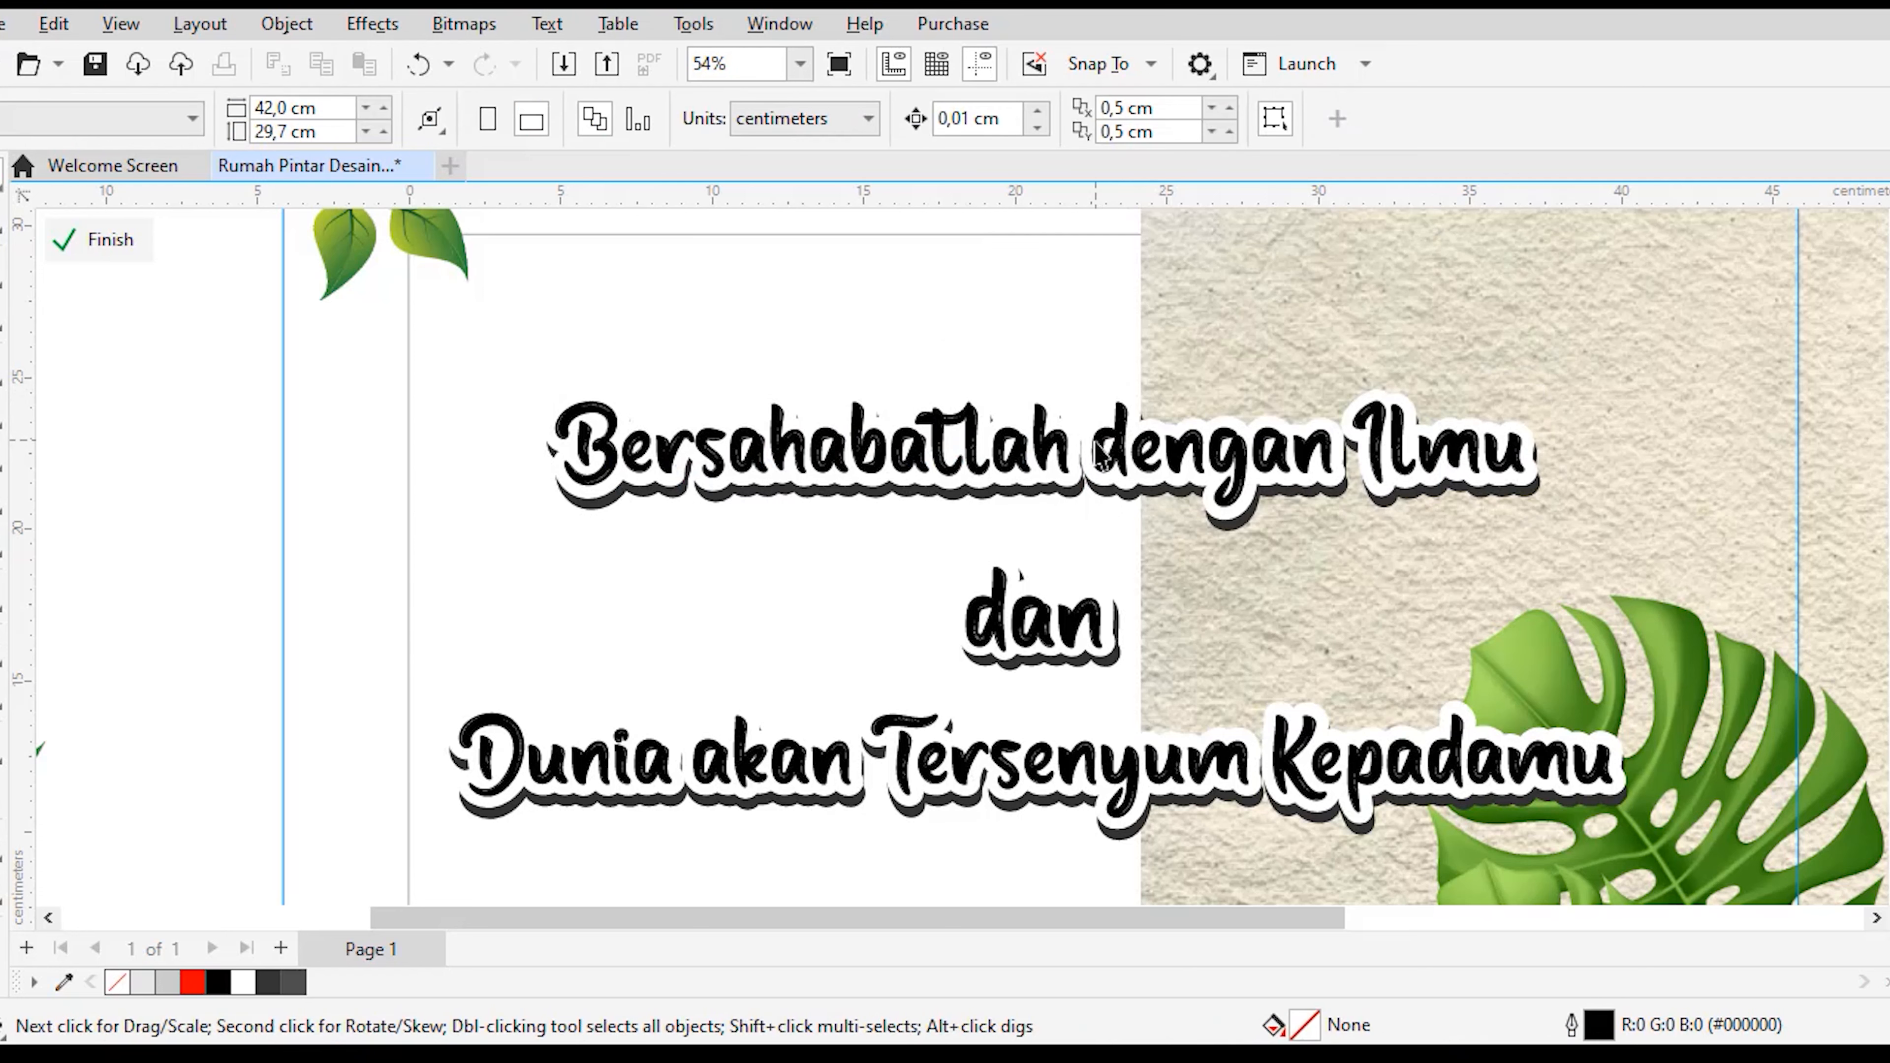
Step: Move the black "Bersahabatlah dengan Ilmu" text about 3.7 cm up, off its white outline and dark shadow
{"action": "left_click", "coordinate": [1062, 456]}
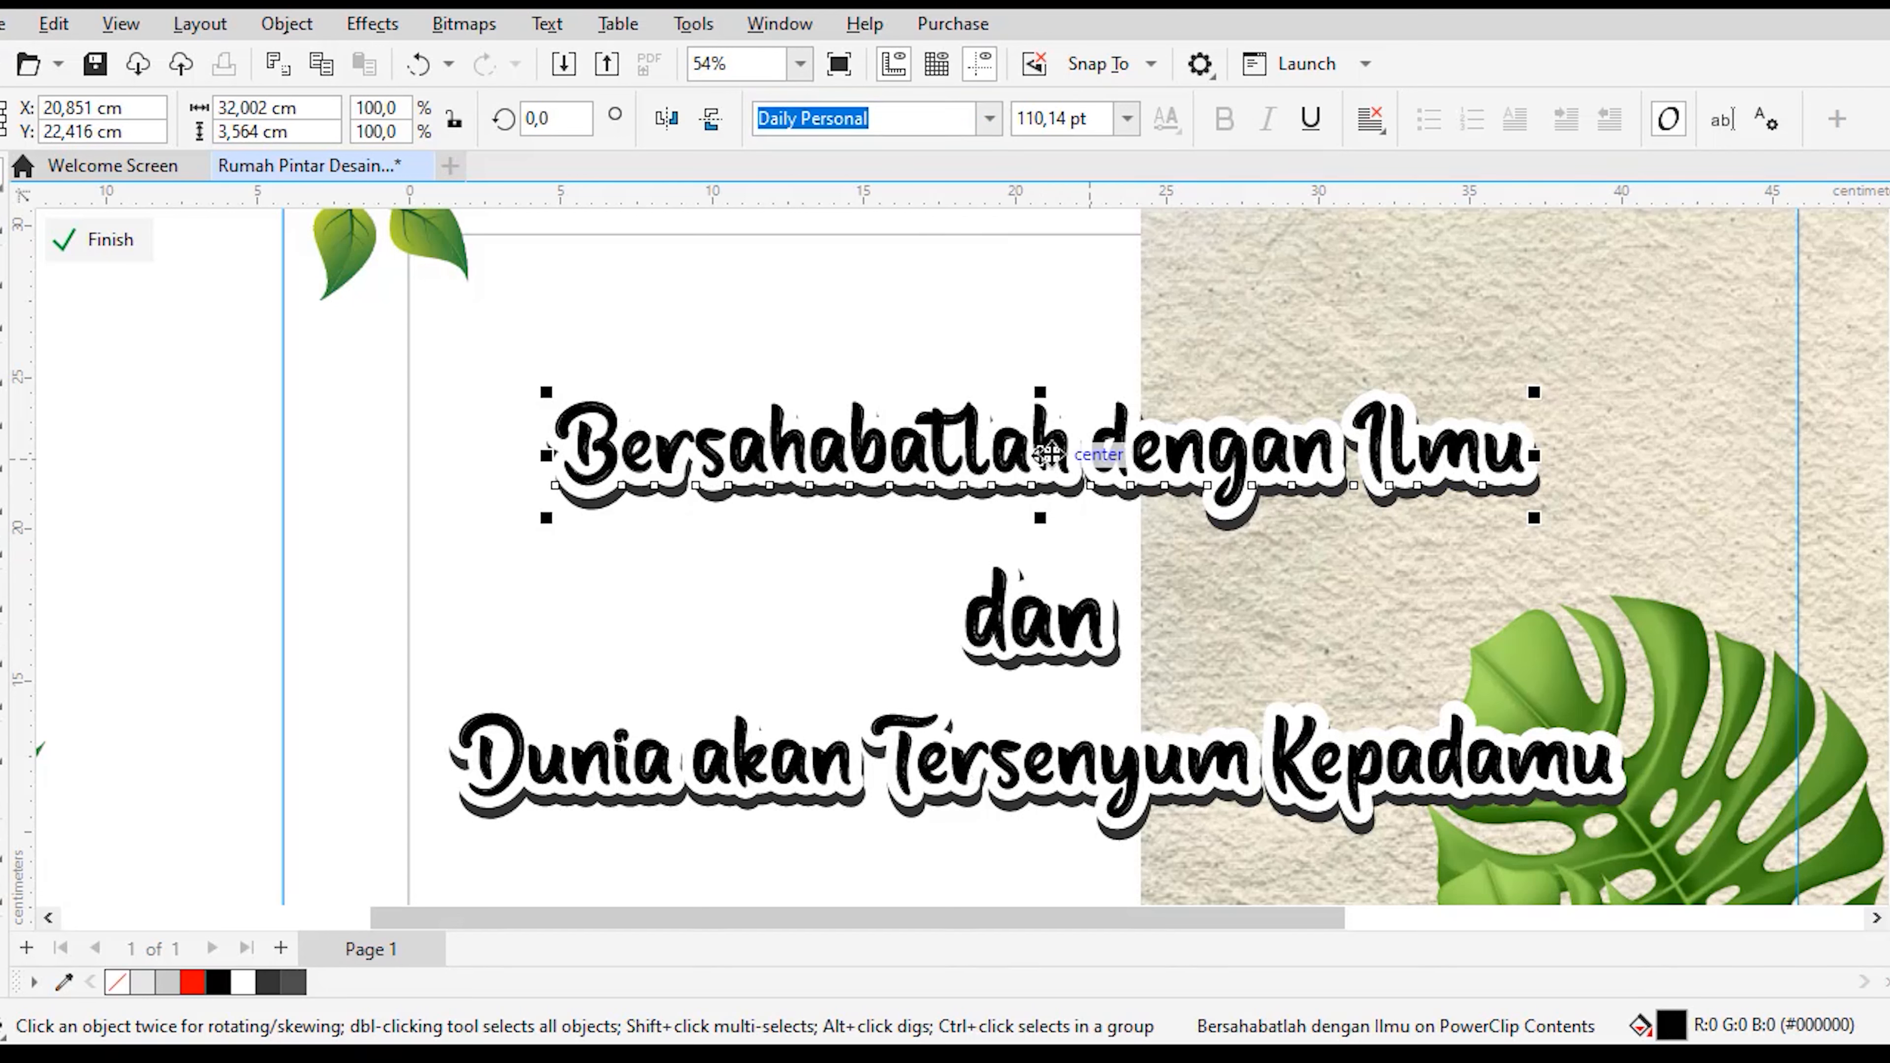
{"action": "left_click_drag", "start_coordinate": [1045, 447], "coordinate": [1039, 334]}
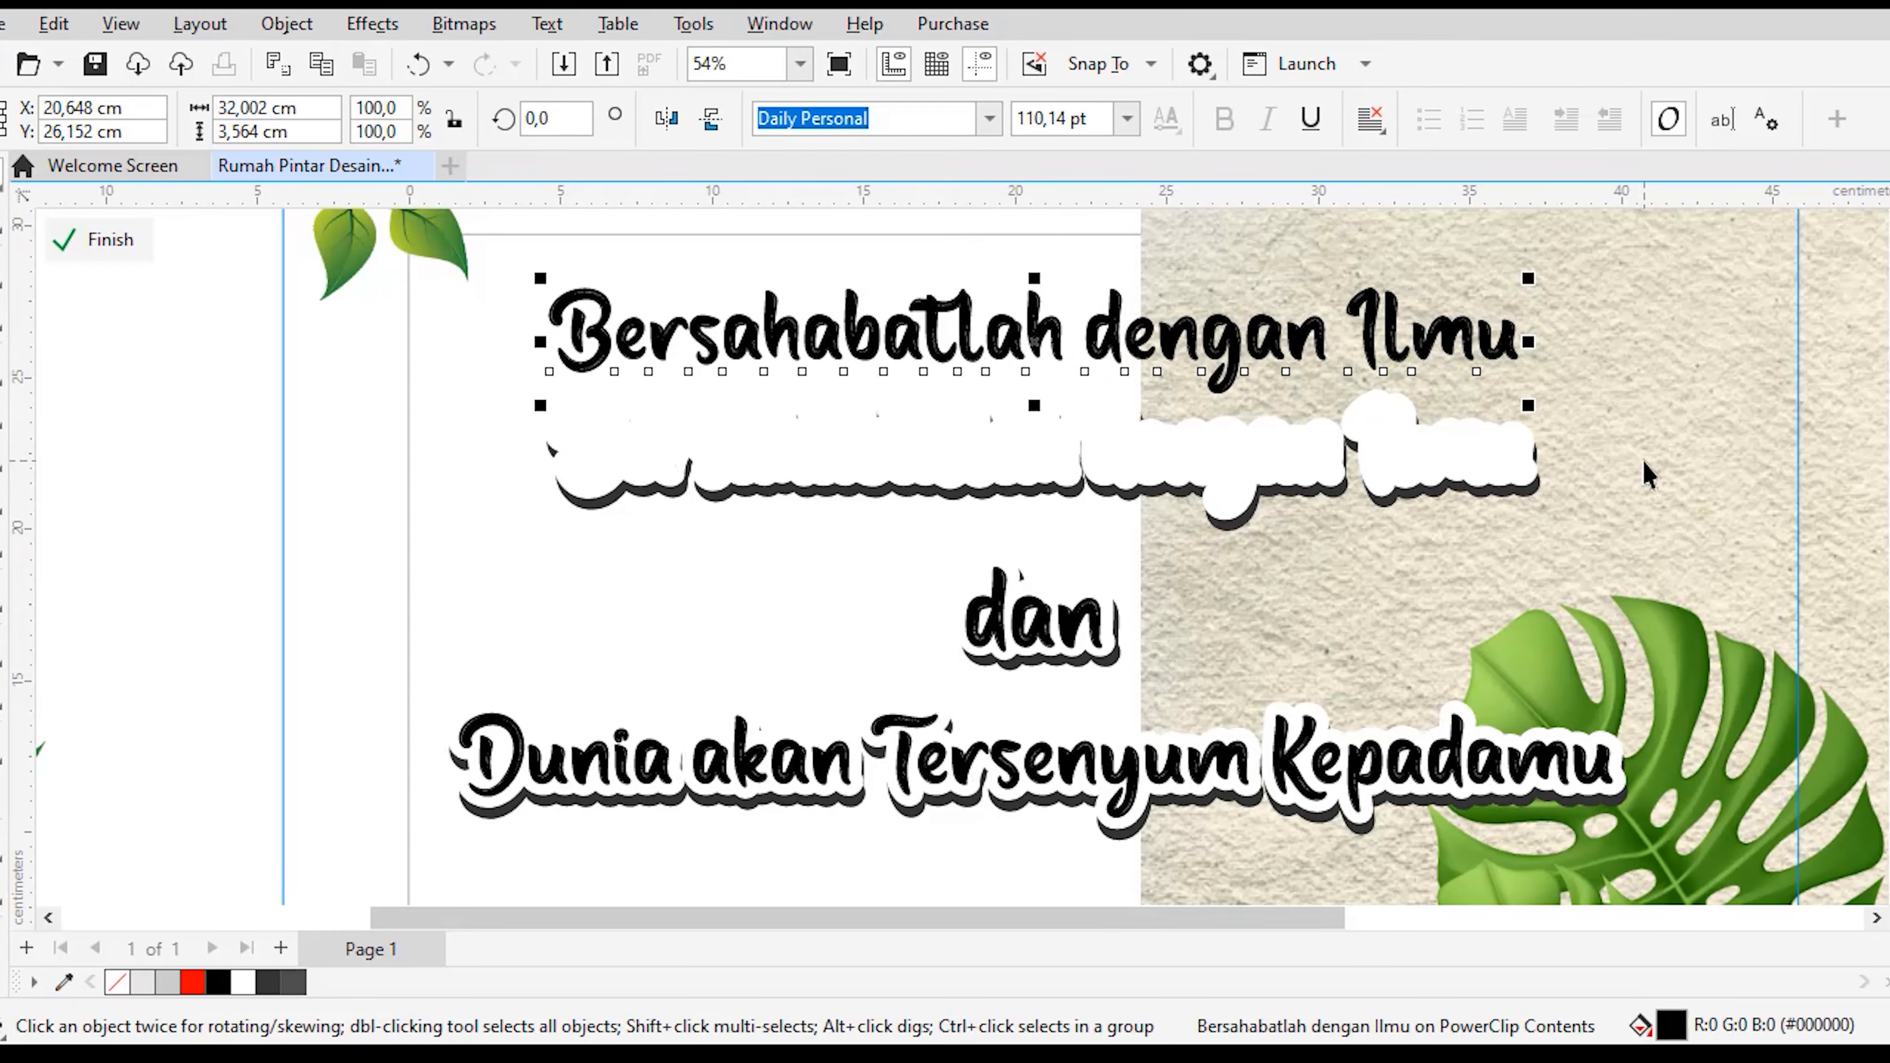
Step: Move the paper texture bitmap back behind the quote lines, to about X 24.6 cm, Y 12.1 cm
{"action": "left_click", "coordinate": [1751, 448]}
{"action": "left_click_drag", "start_coordinate": [1751, 447], "coordinate": [1002, 525]}
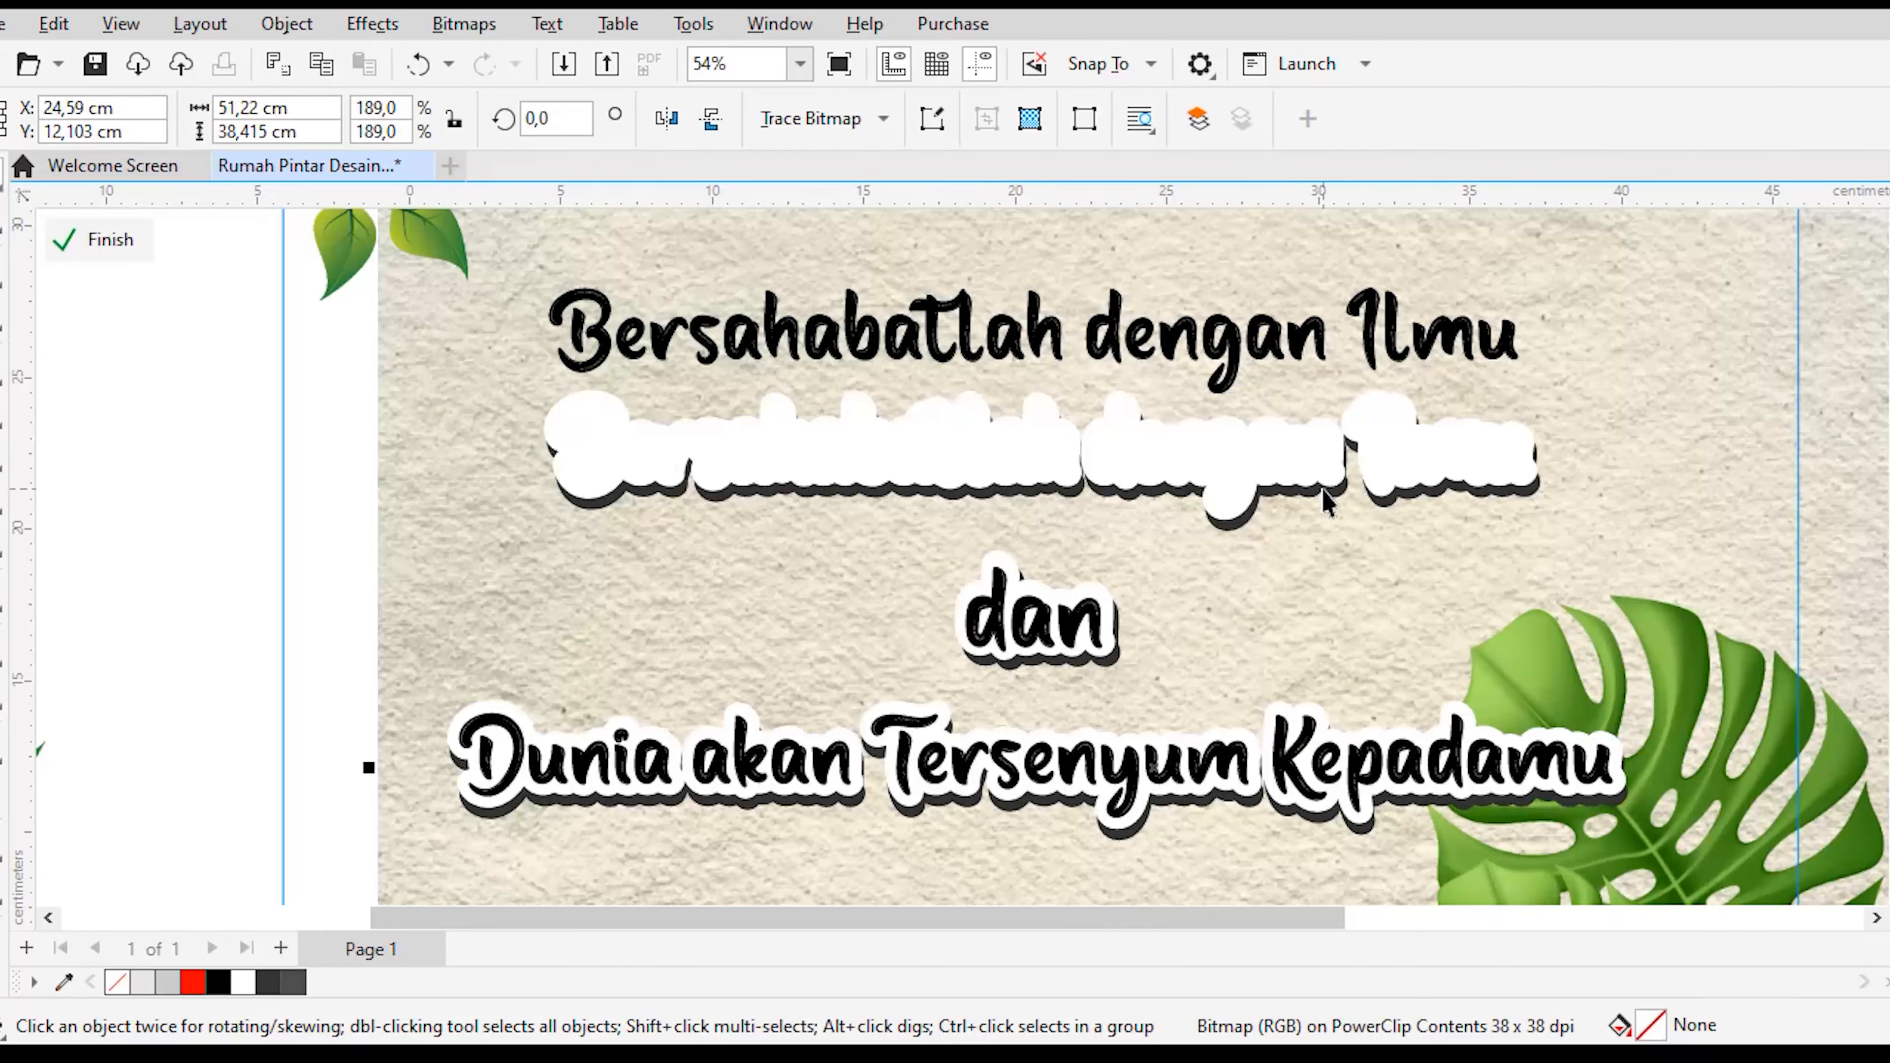
Step: Separate the first line's white outline and dark shadow into rows below the black text, at about Y 22.8 cm and Y 19.9 cm
{"action": "left_click", "coordinate": [1199, 451]}
{"action": "mouse_move", "coordinate": [1205, 452]}
{"action": "left_mouse_down"}
{"action": "mouse_move", "coordinate": [1227, 406]}
{"action": "mouse_move", "coordinate": [1227, 428]}
{"action": "left_mouse_up"}
{"action": "left_click", "coordinate": [1181, 496]}
{"action": "left_click_drag", "start_coordinate": [1181, 495], "coordinate": [1176, 559]}
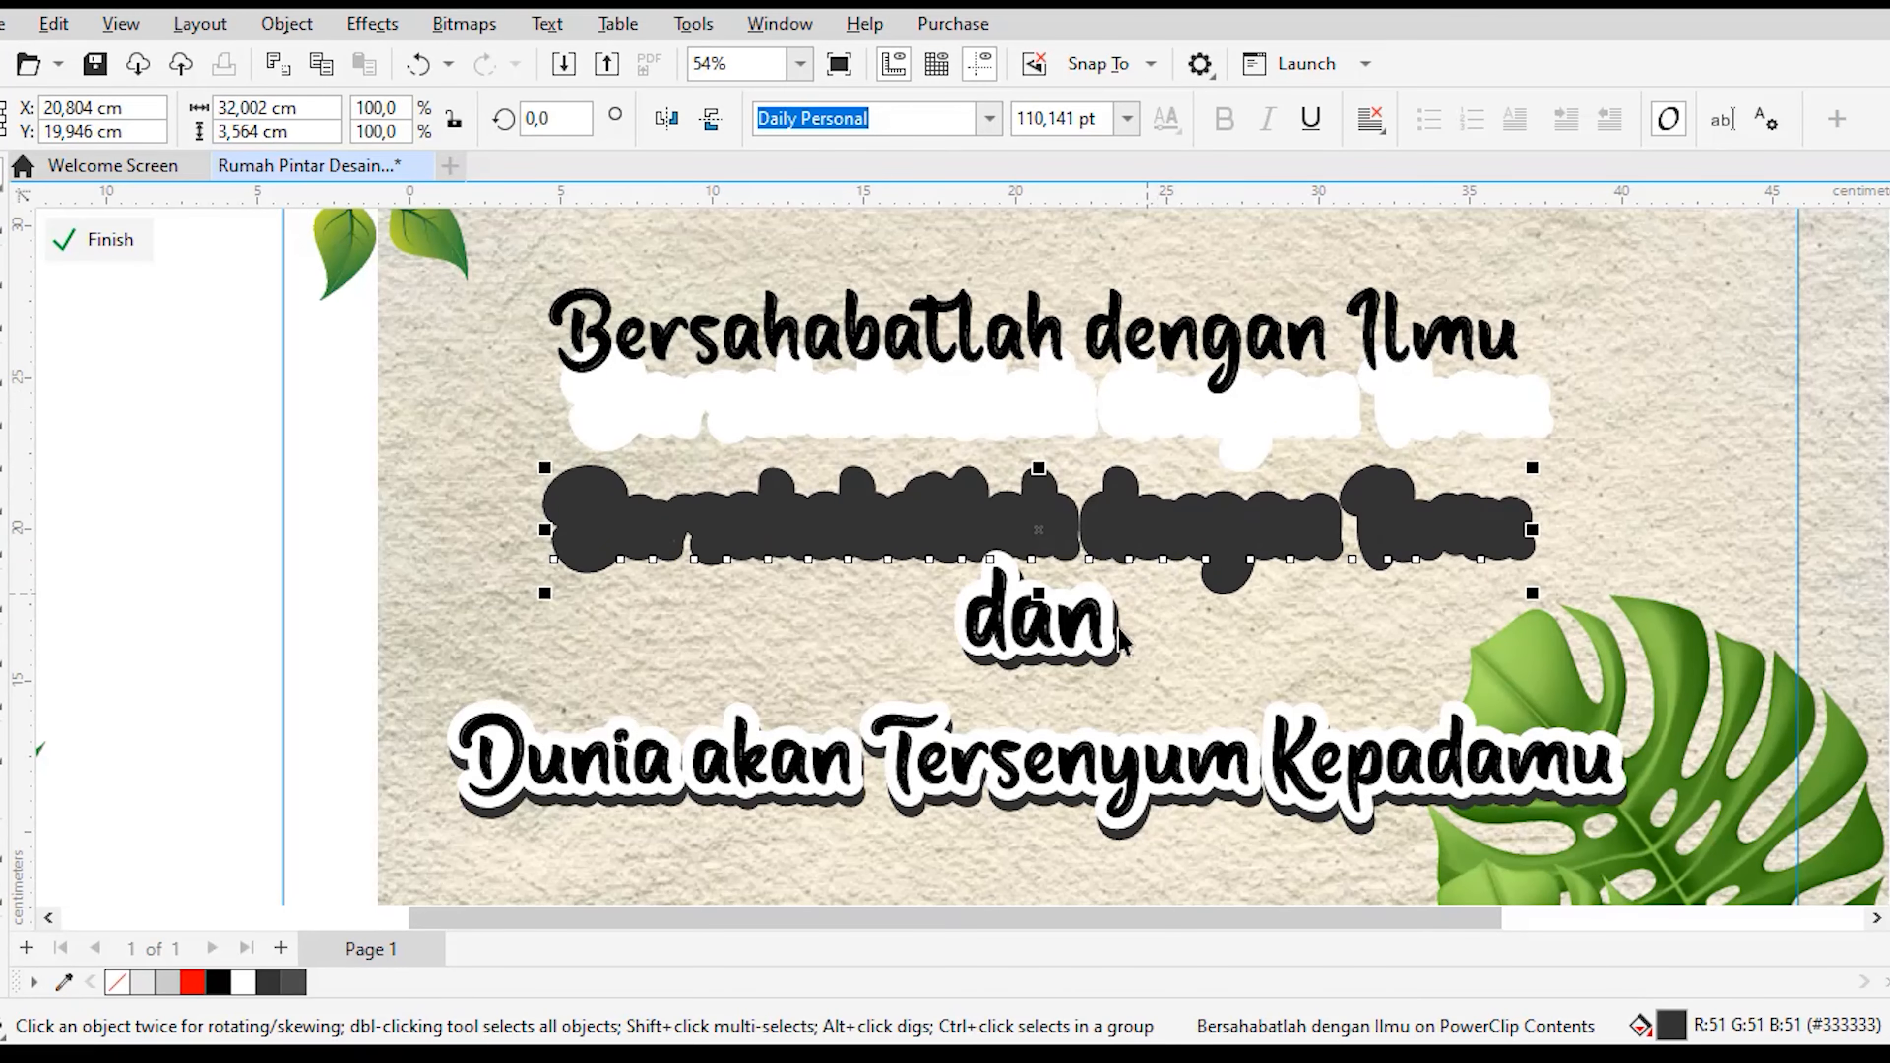
{"action": "left_click", "coordinate": [1051, 644]}
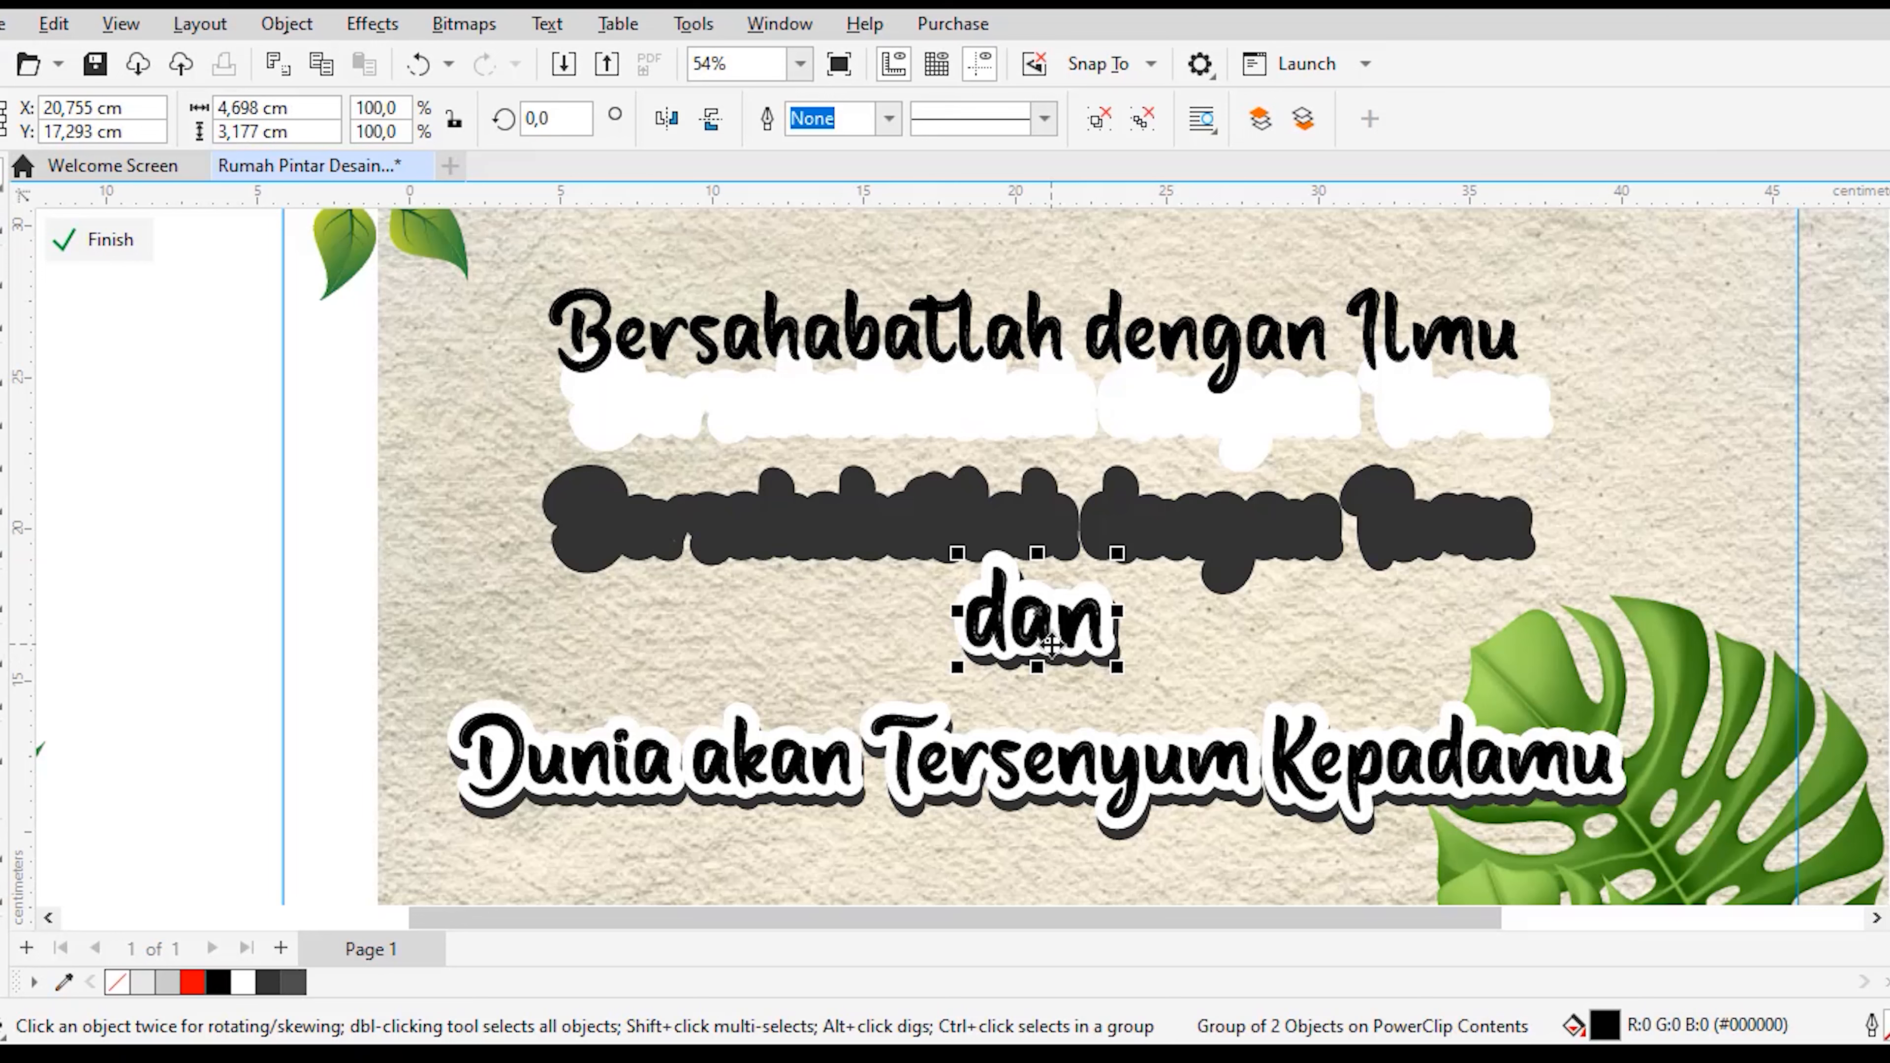
{"action": "left_click", "coordinate": [754, 779]}
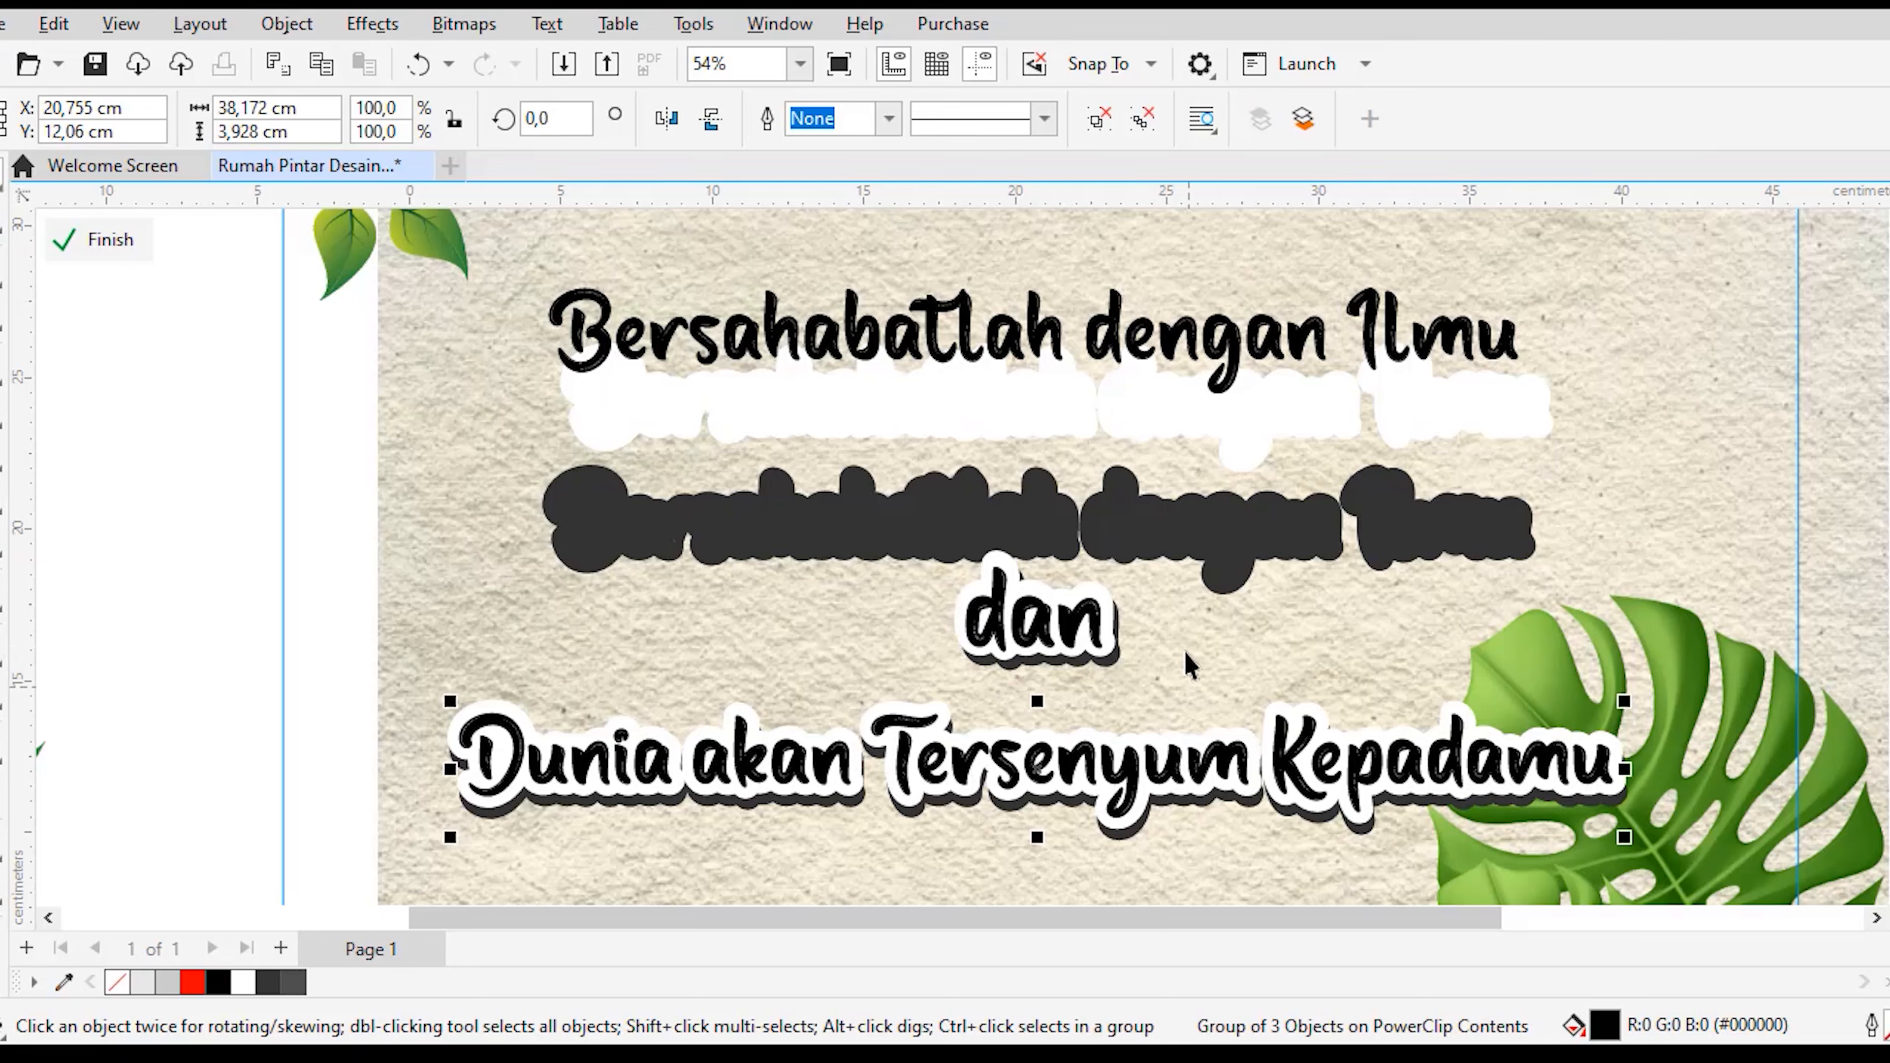
{"action": "left_click_drag", "start_coordinate": [1157, 423], "coordinate": [1159, 471]}
Step: Examine the black text, white outline and dark shadow layers of the first line and the available effect tools
{"action": "left_click", "coordinate": [1217, 341]}
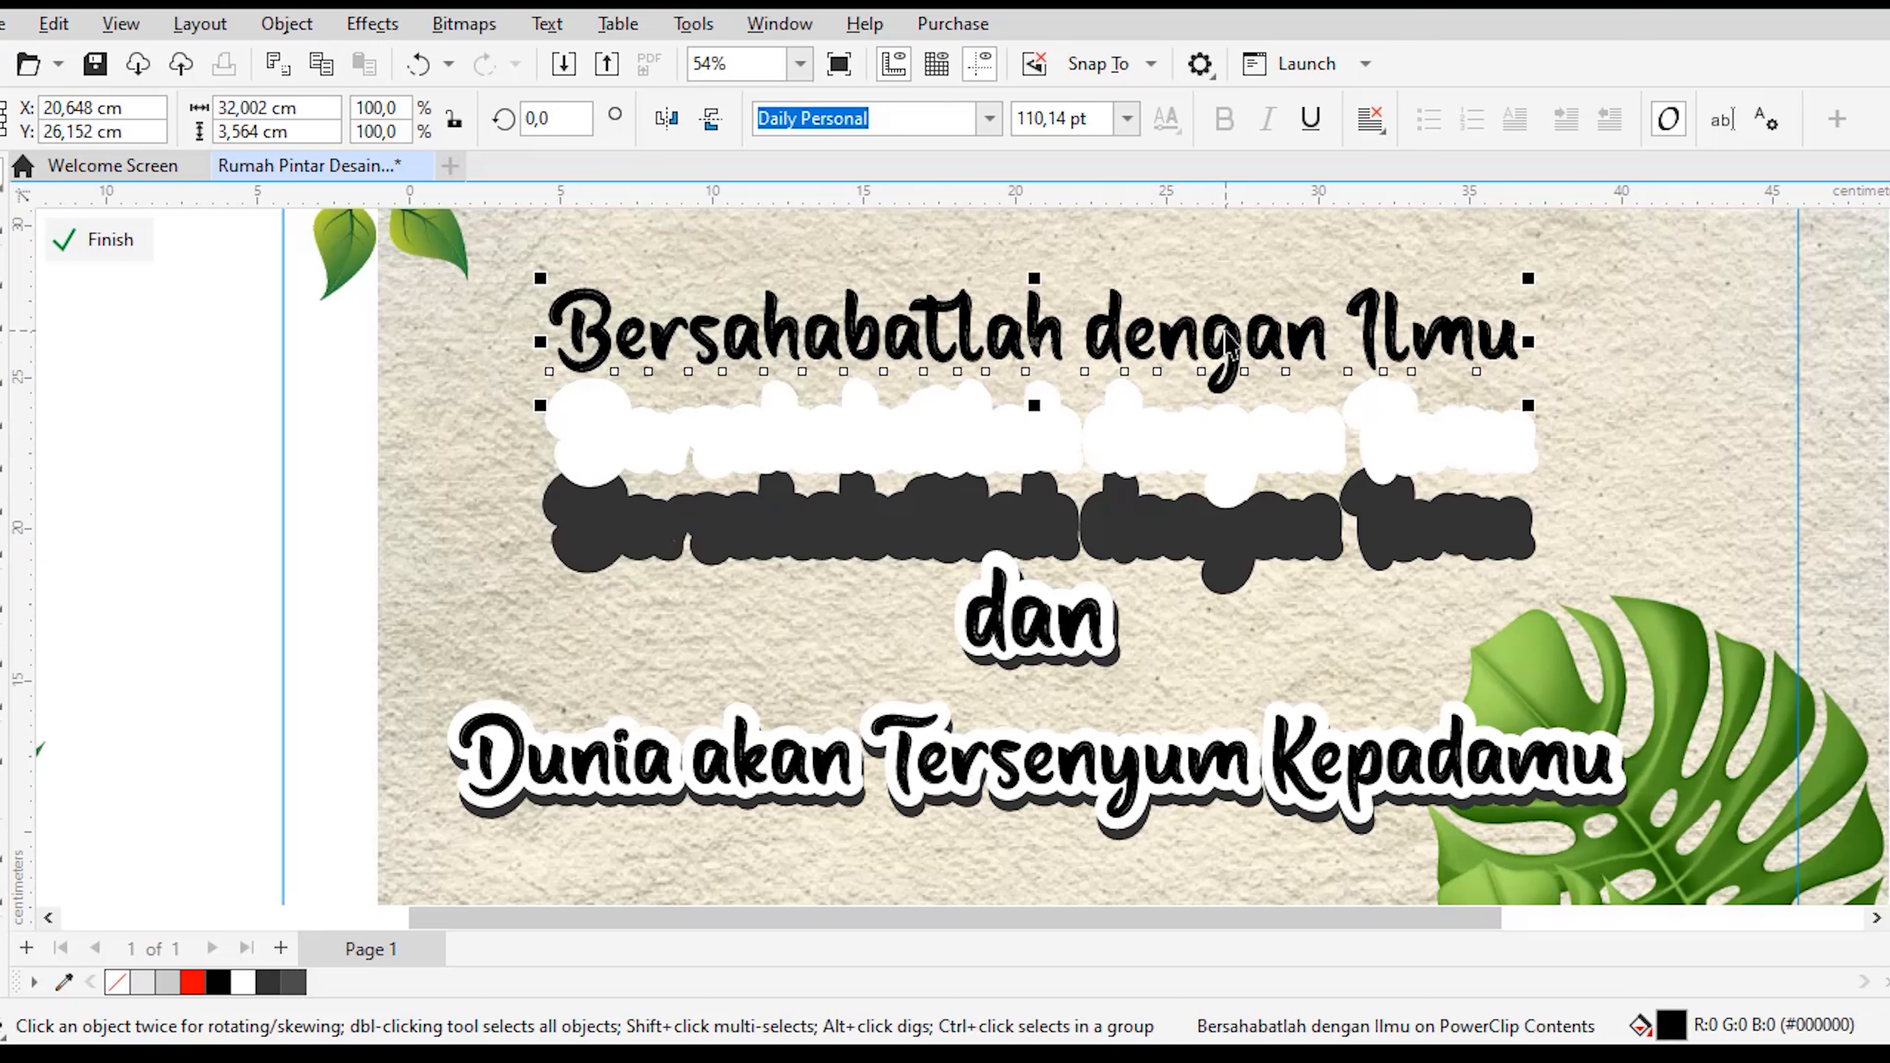
{"action": "left_click", "coordinate": [1202, 447]}
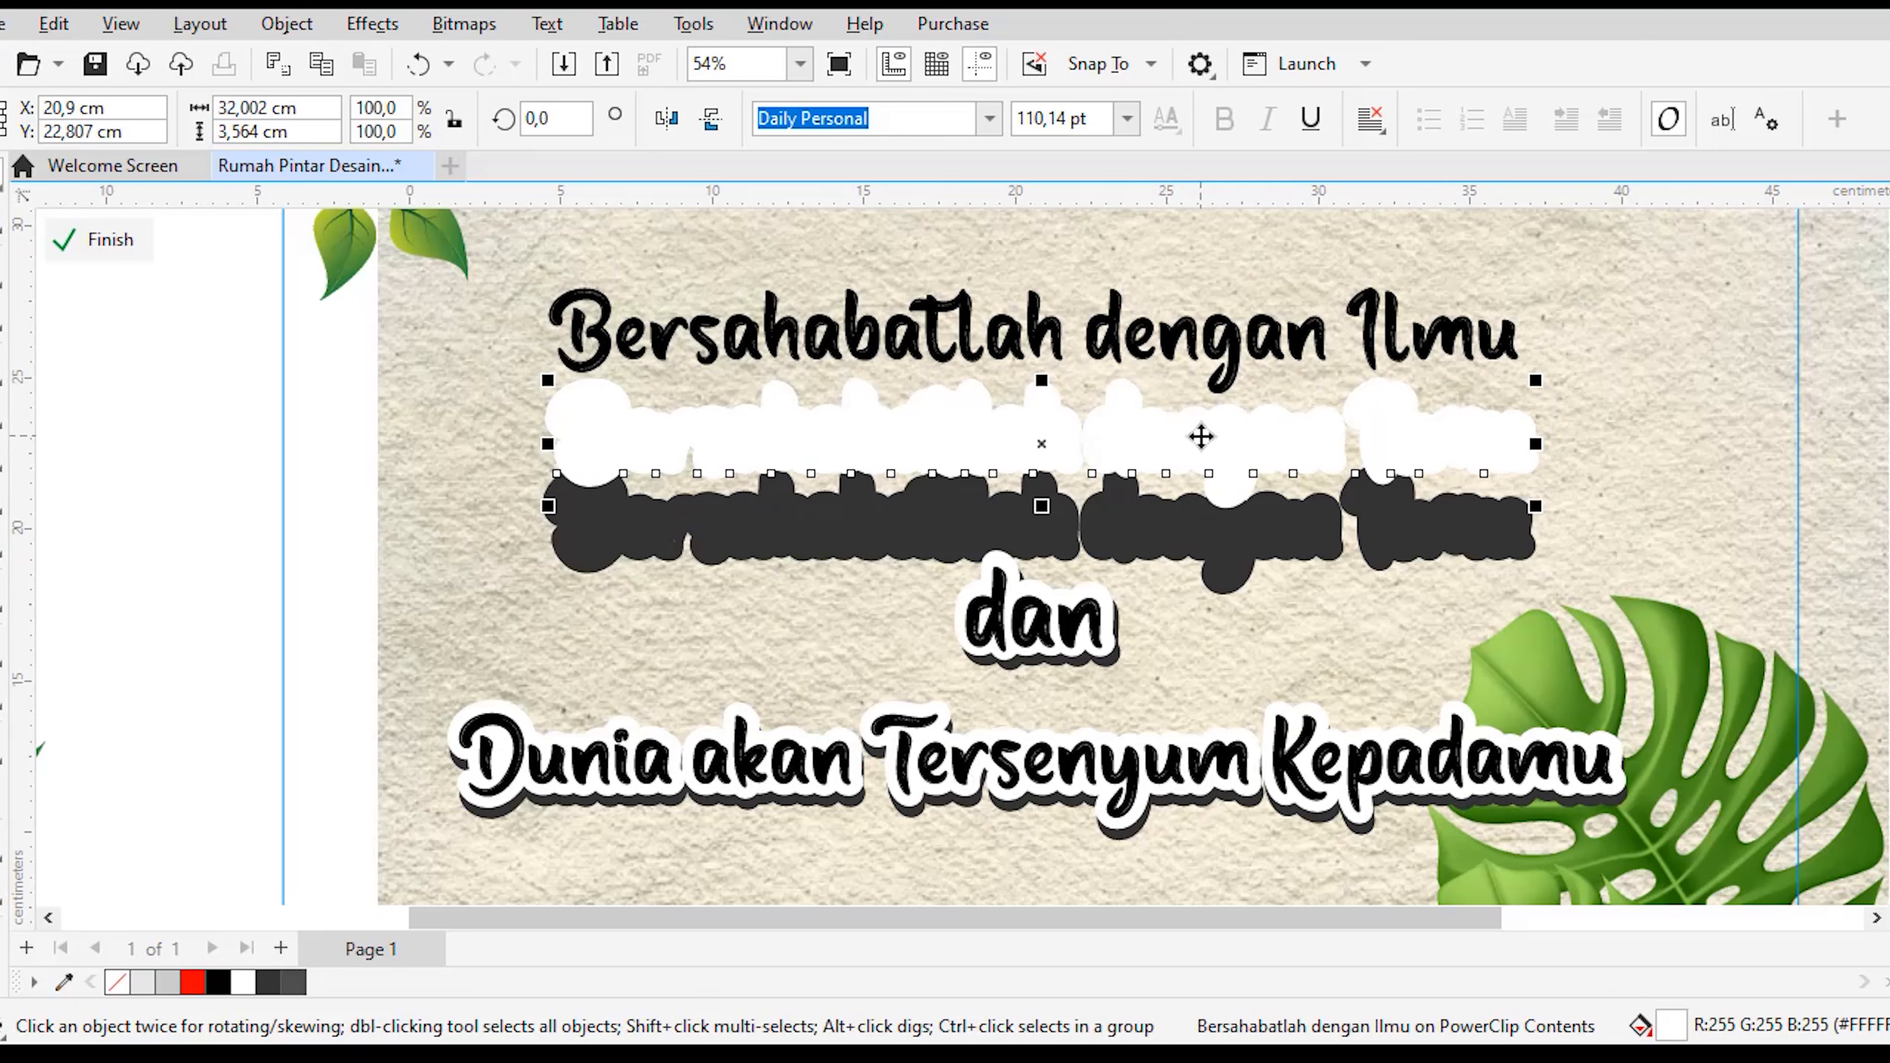
{"action": "left_click", "coordinate": [1228, 343]}
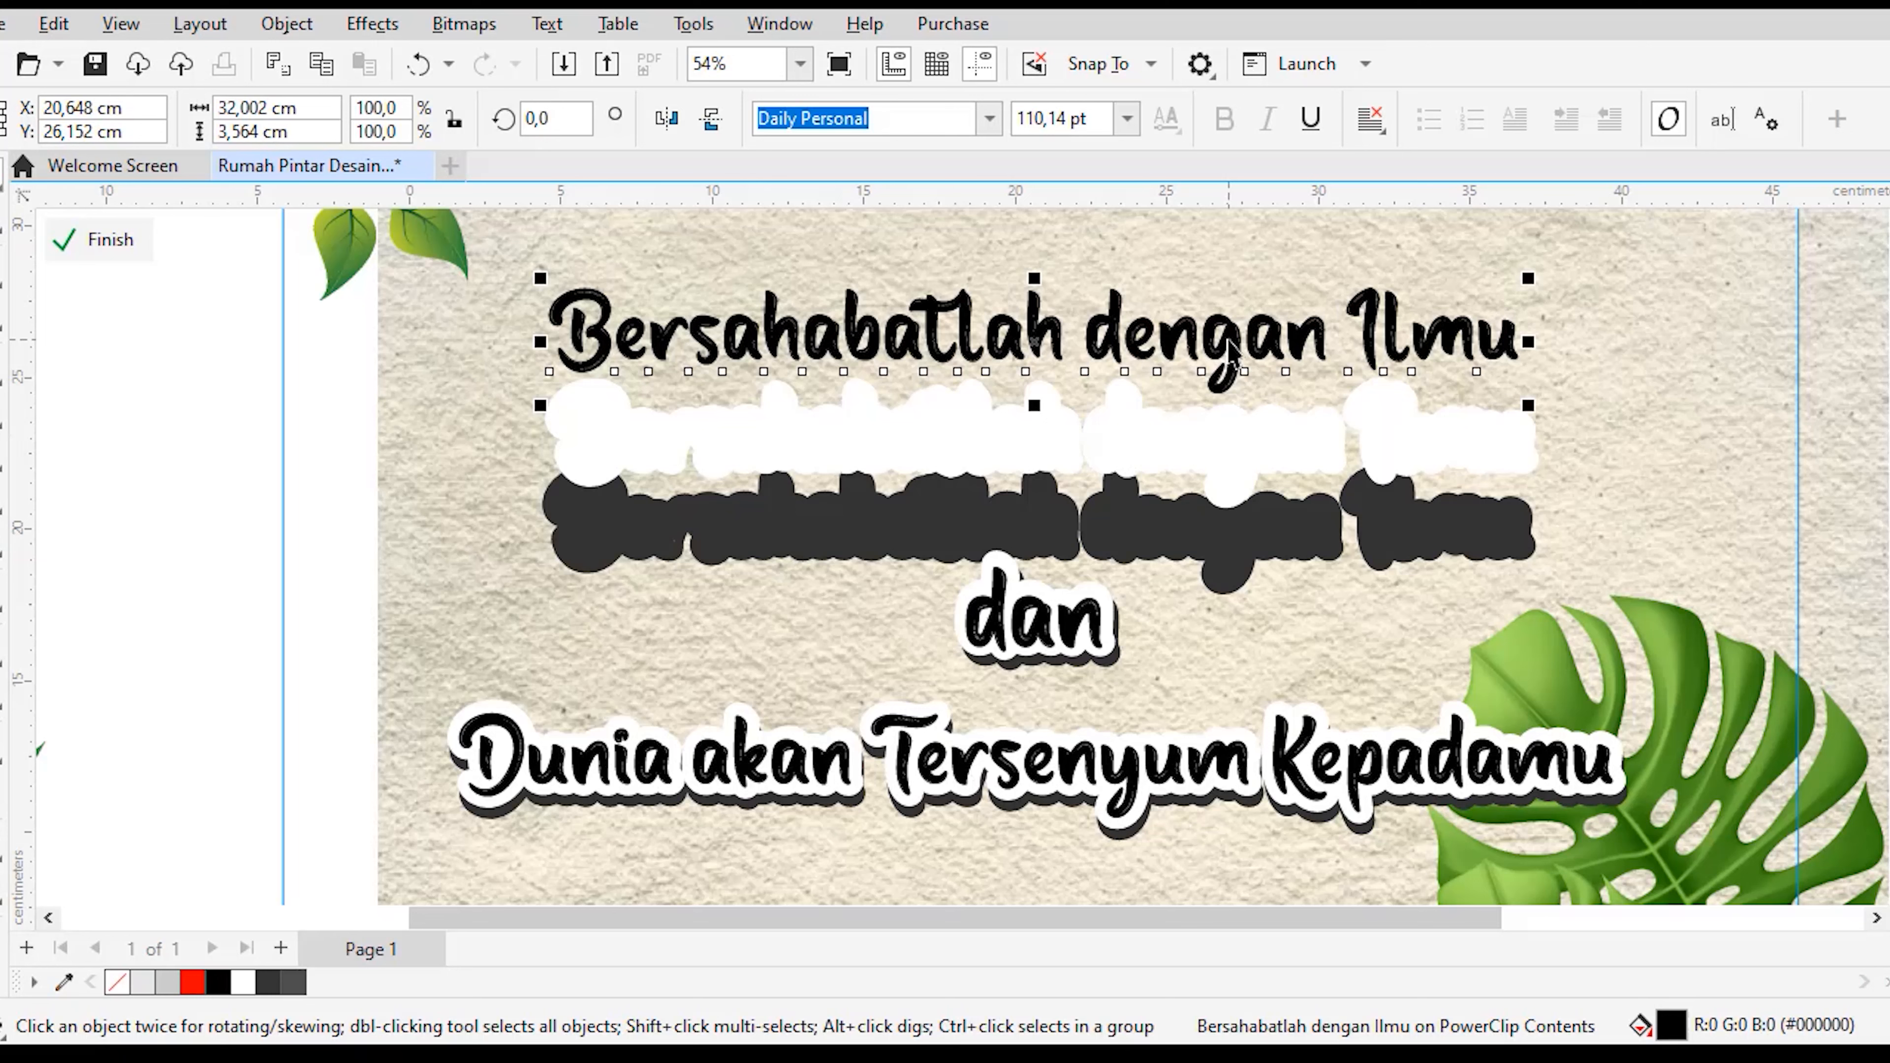
{"action": "left_click", "coordinate": [1150, 534]}
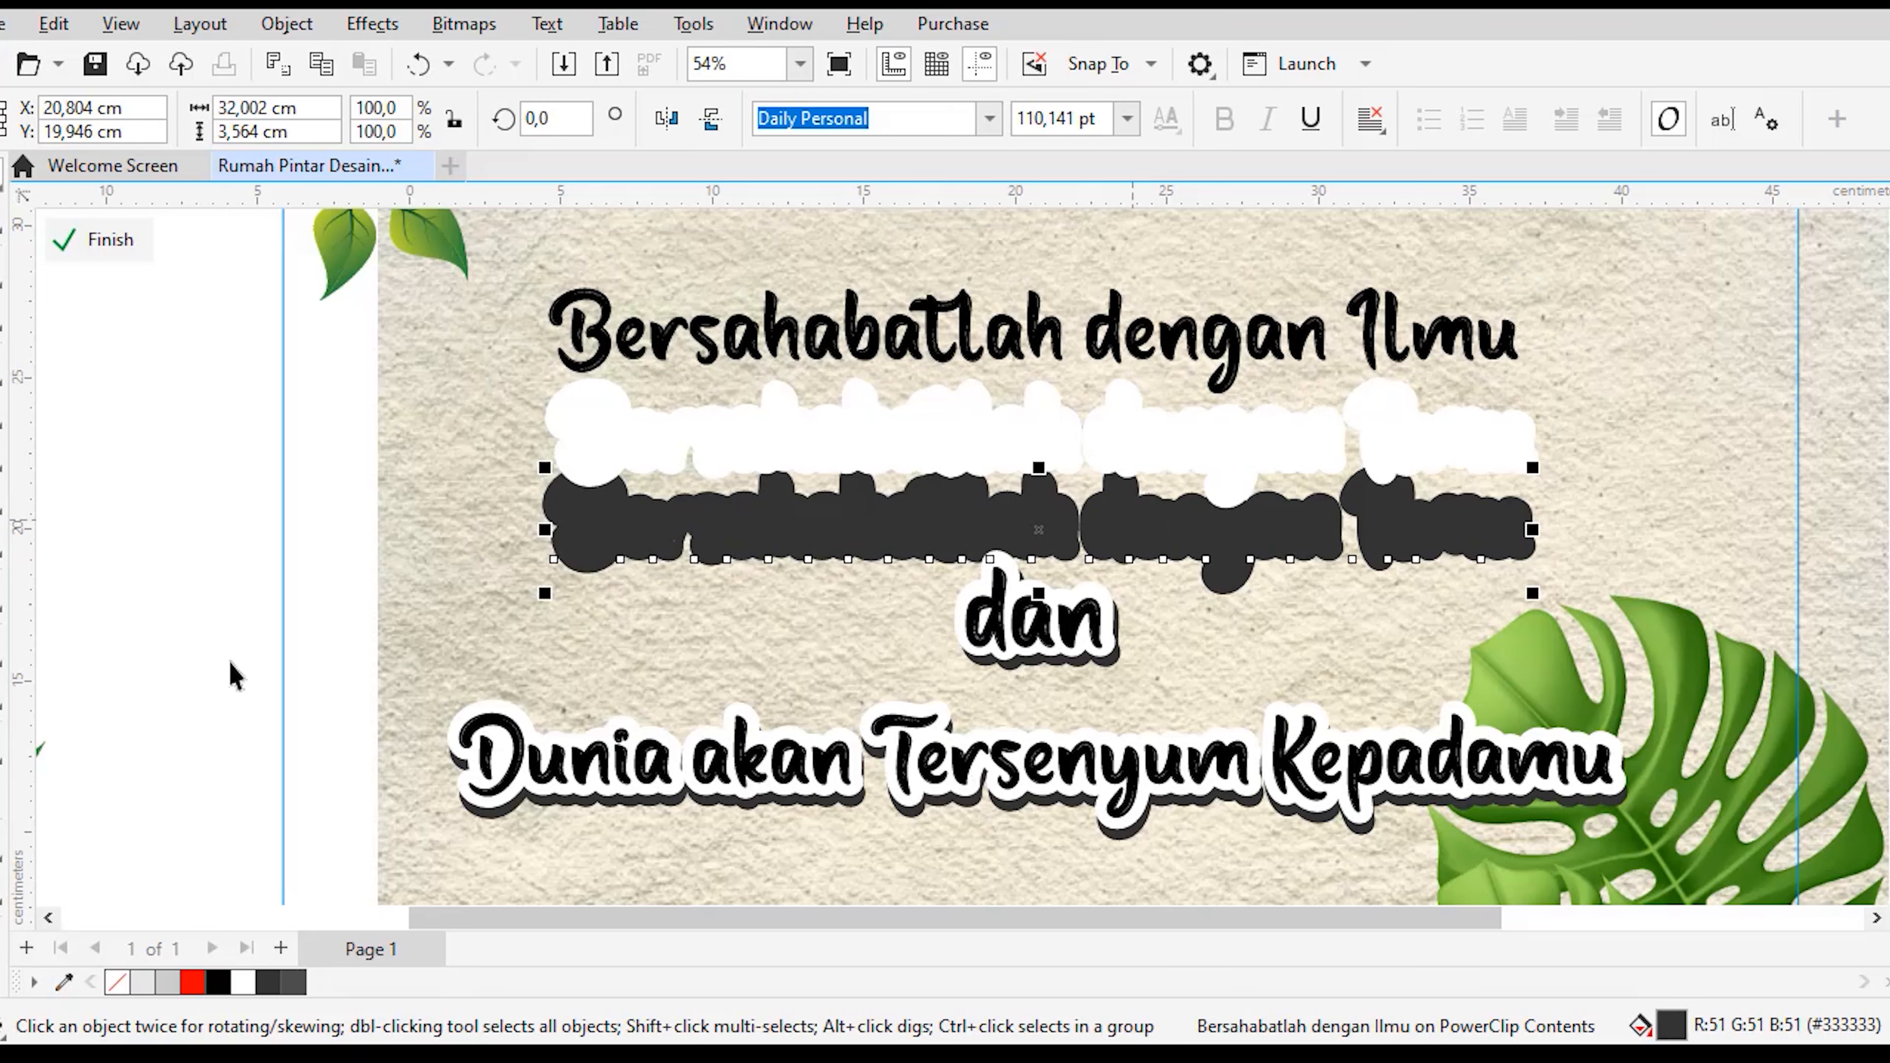
{"action": "left_click", "coordinate": [3, 765]}
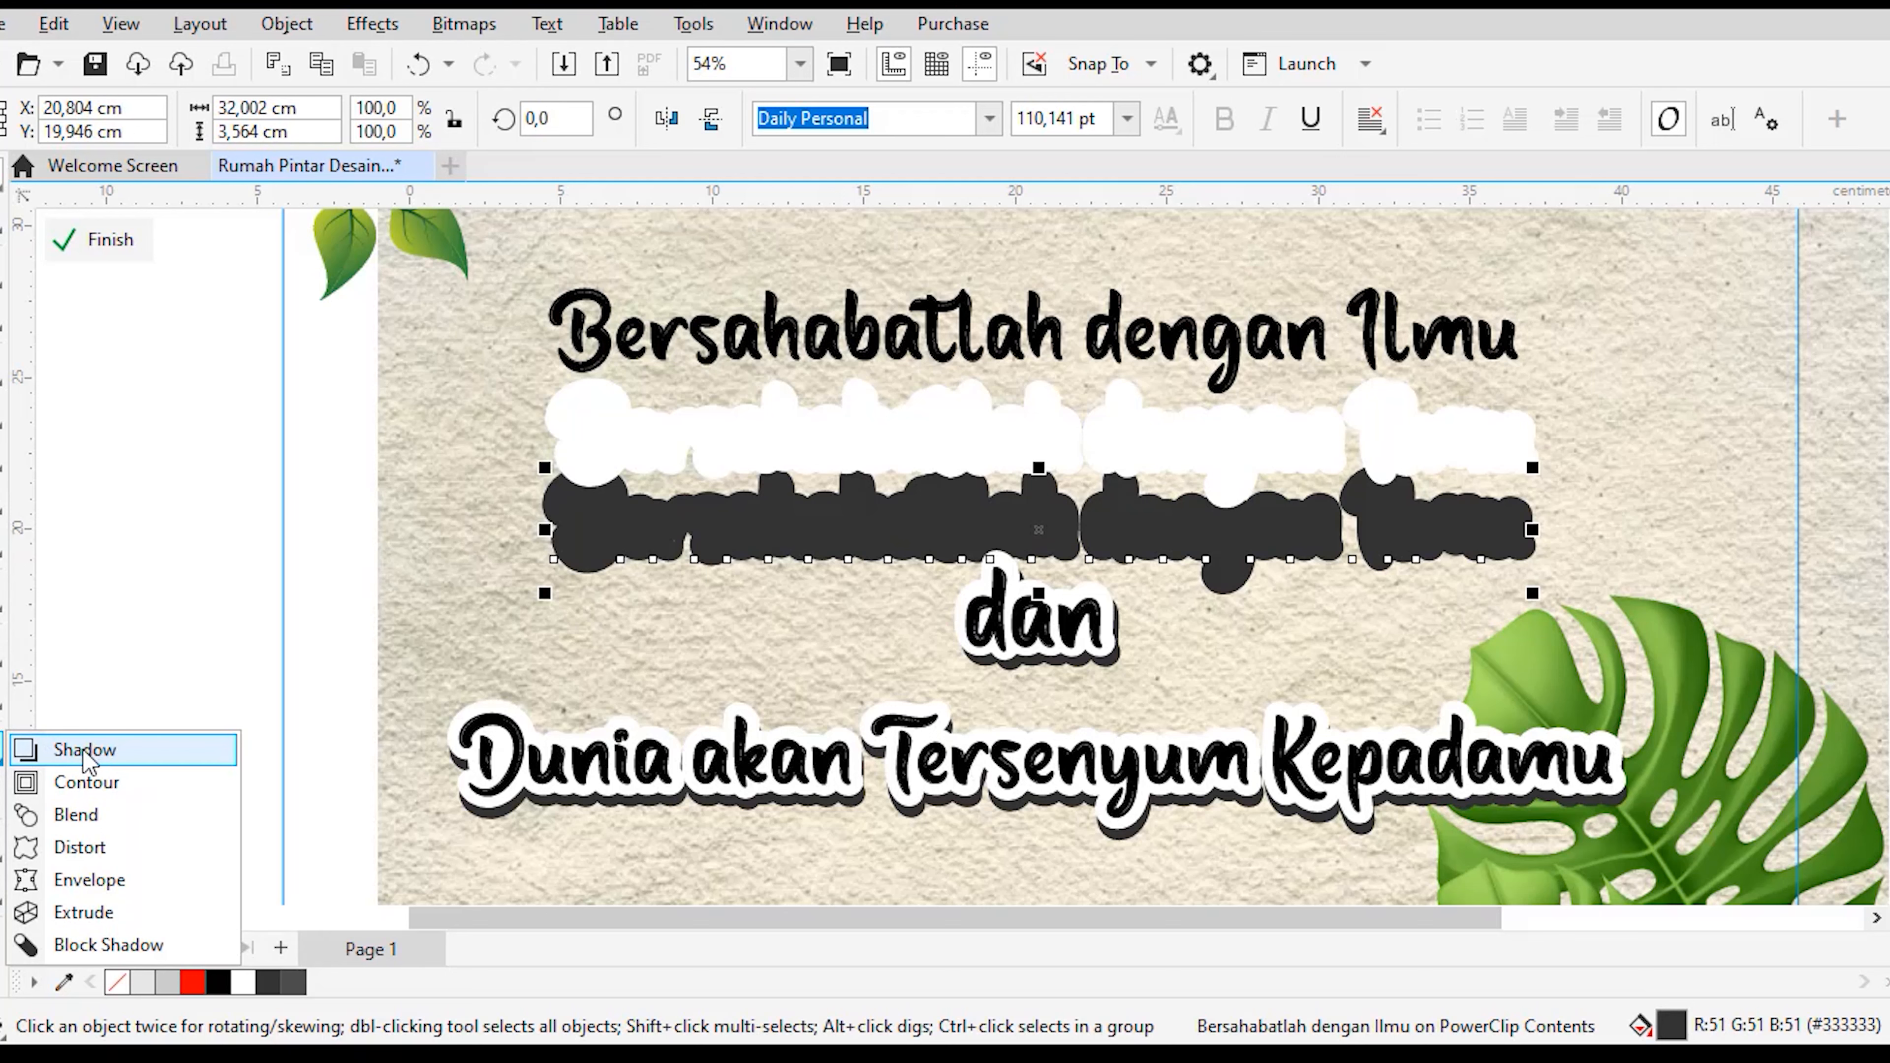
{"action": "left_click", "coordinate": [223, 458]}
{"action": "left_click", "coordinate": [1164, 553]}
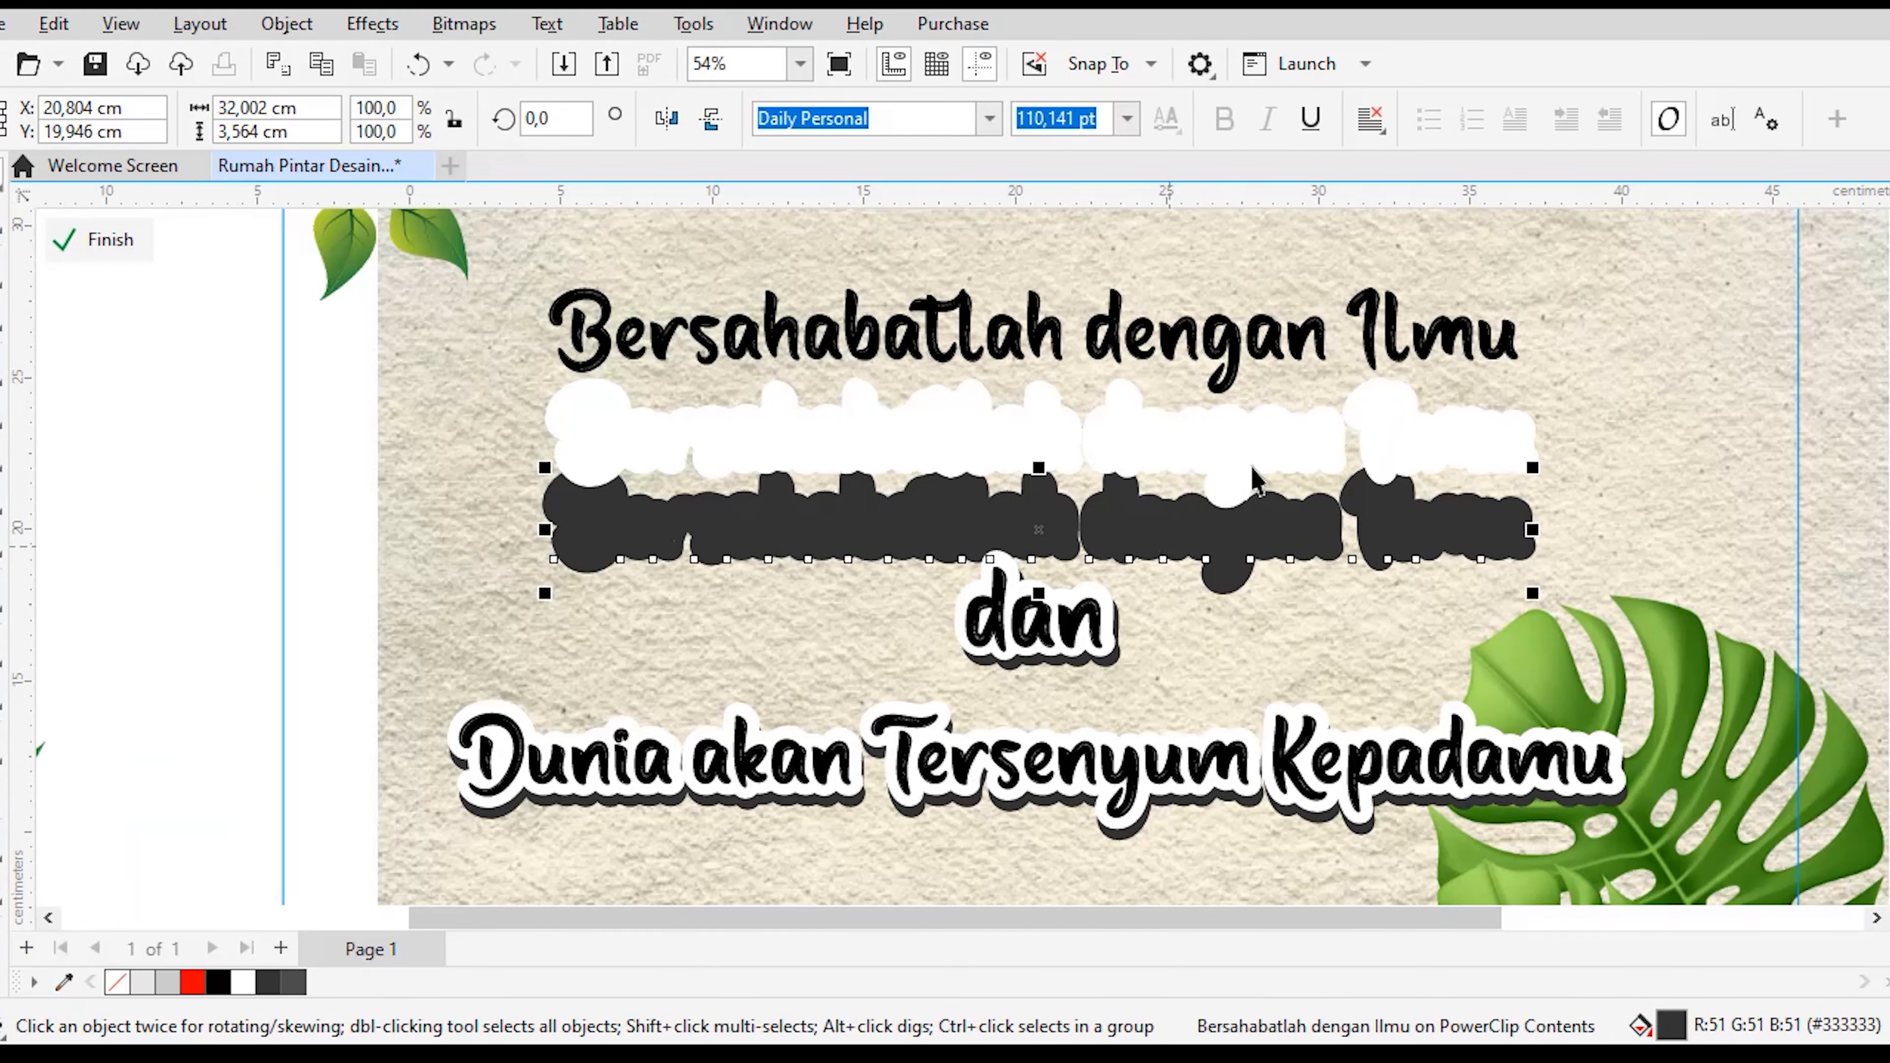
Step: Place a copy of the black "Bersahabatlah dengan Ilmu" text about 3 cm above the original
{"action": "scroll", "coordinate": [951, 556], "scroll_direction": "up", "scroll_amount": 2}
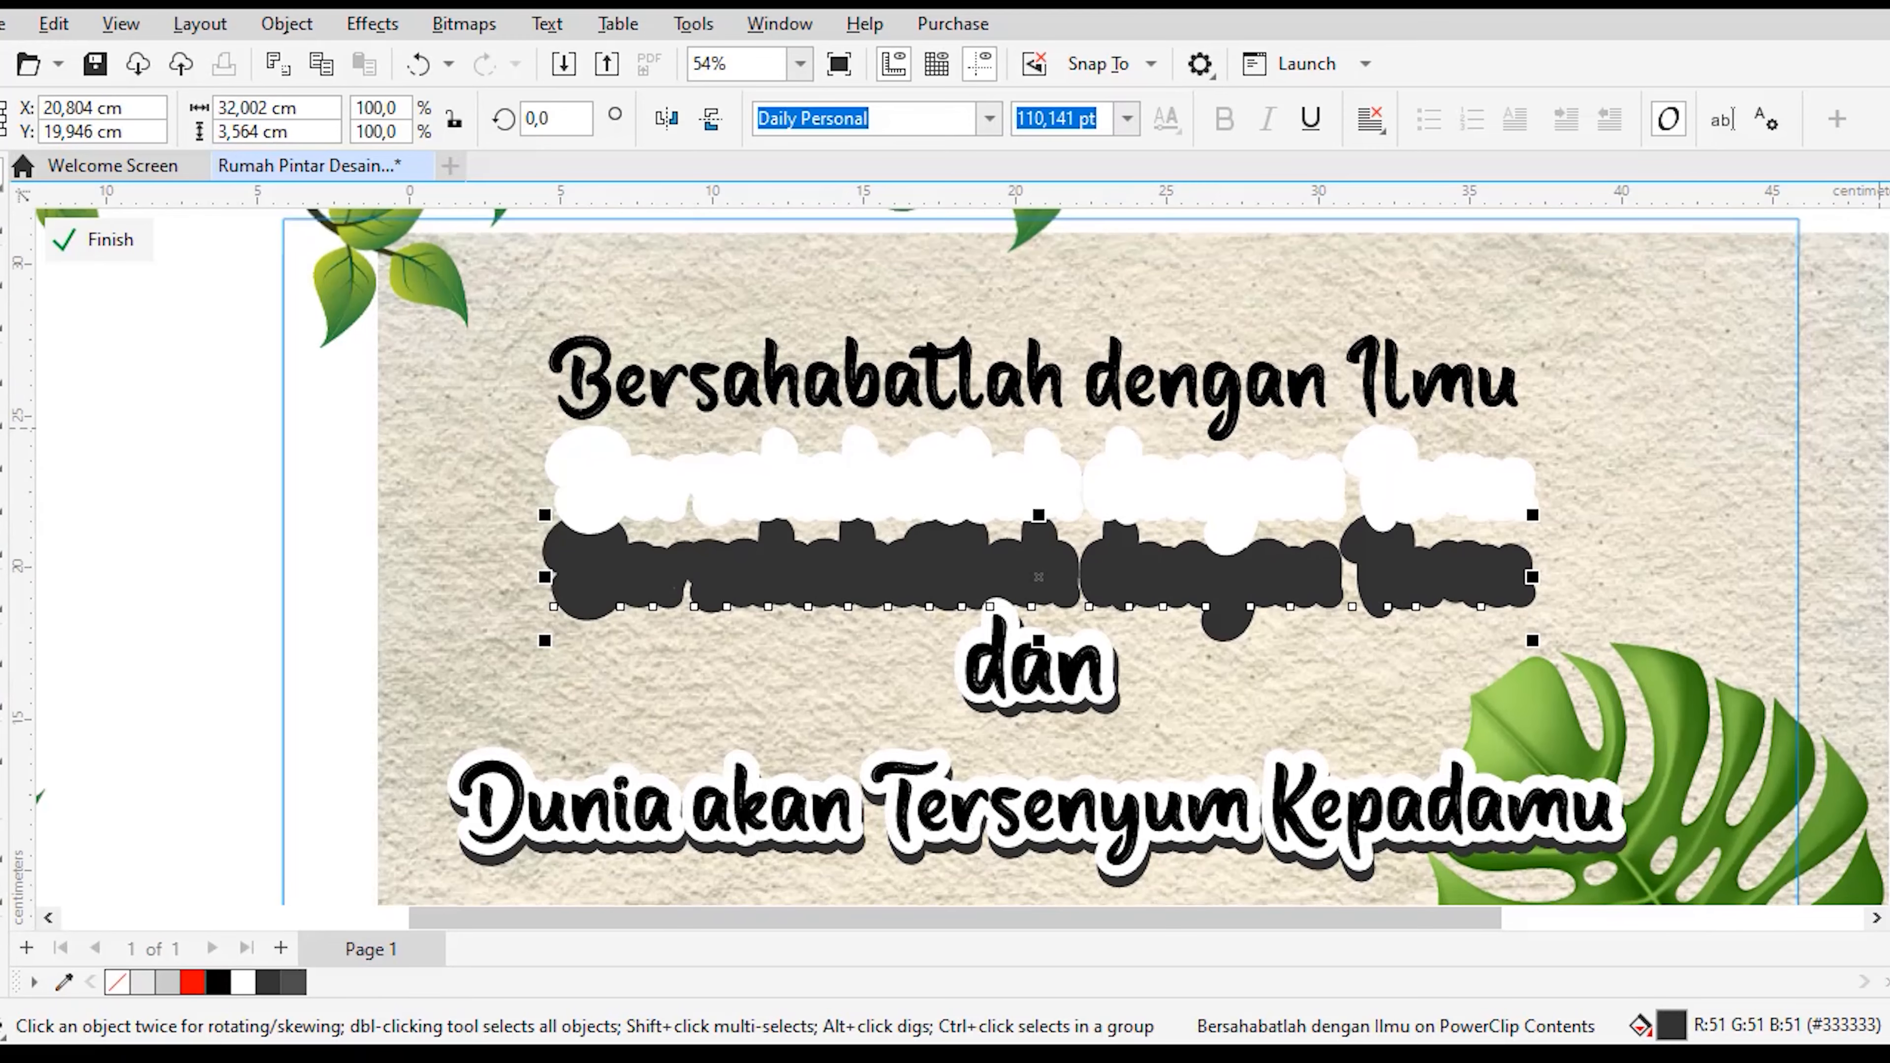
{"action": "scroll", "coordinate": [1700, 533], "scroll_direction": "down", "scroll_amount": 1}
{"action": "scroll", "coordinate": [1693, 532], "scroll_direction": "up", "scroll_amount": 1}
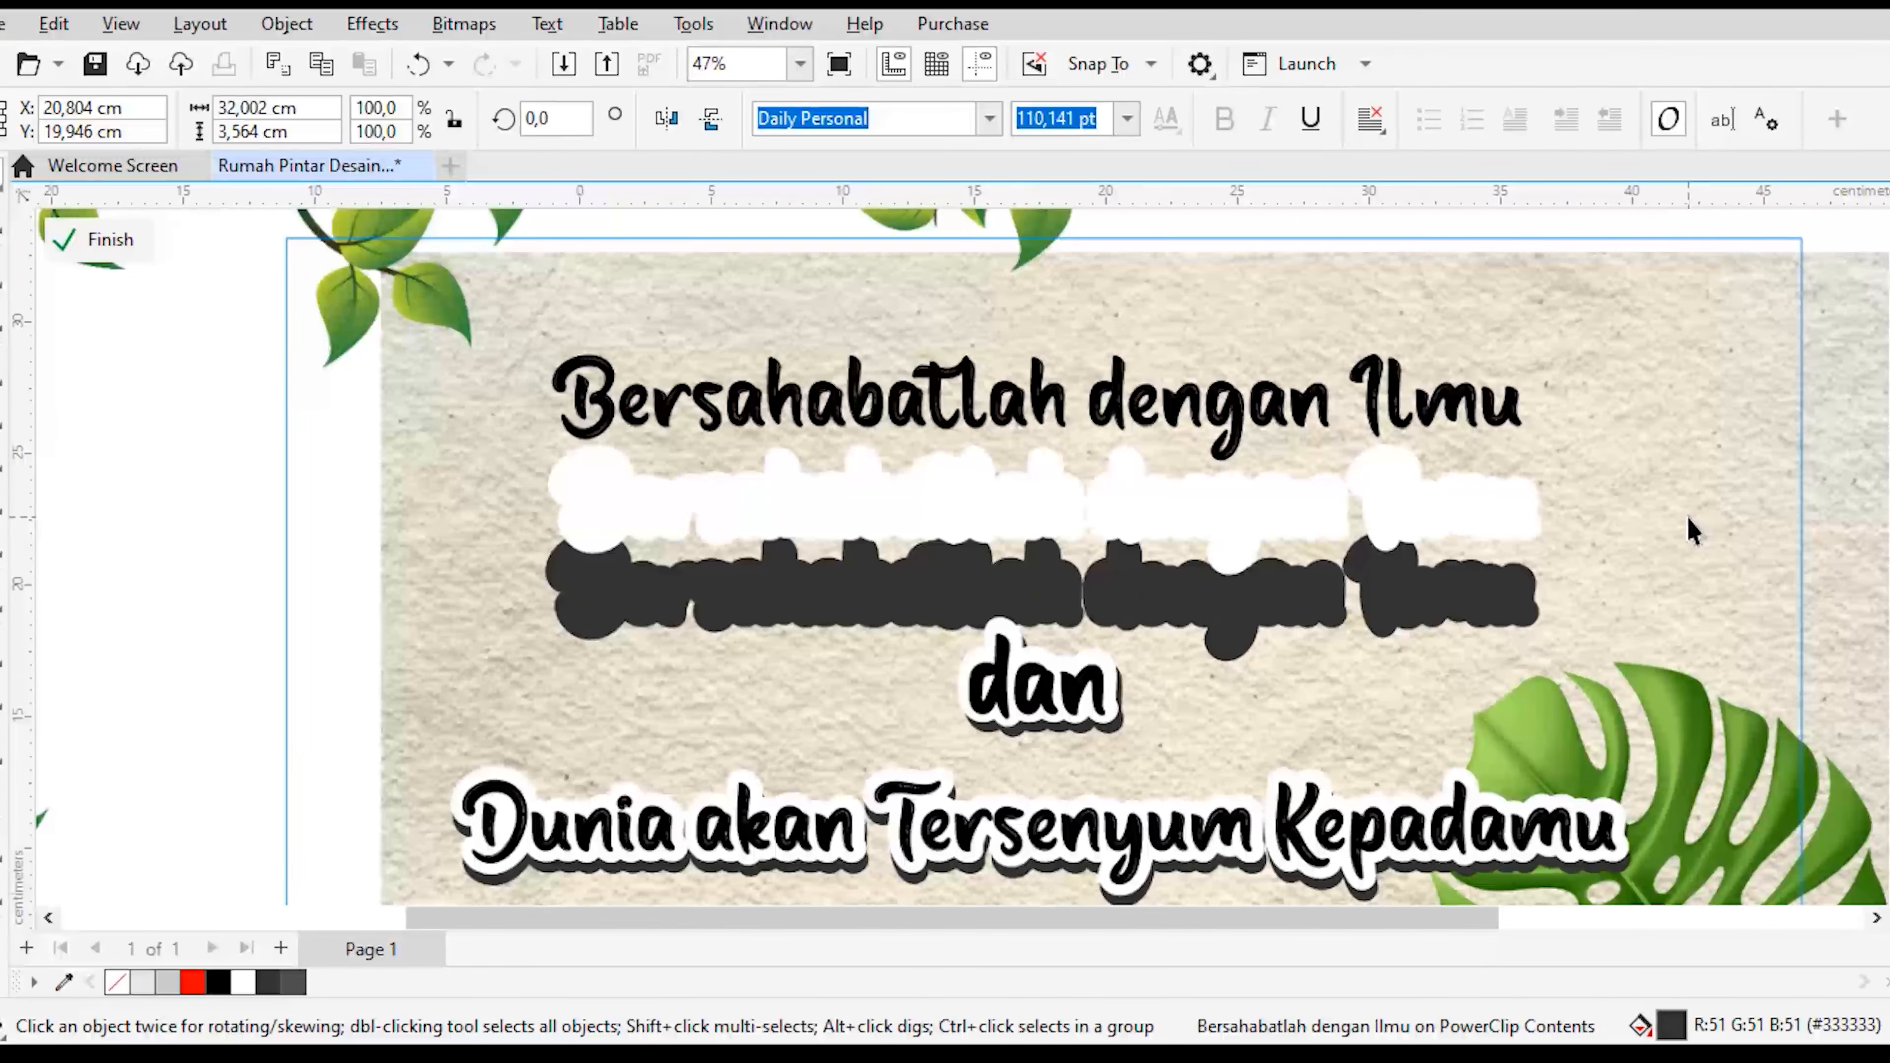
{"action": "left_click", "coordinate": [1242, 402]}
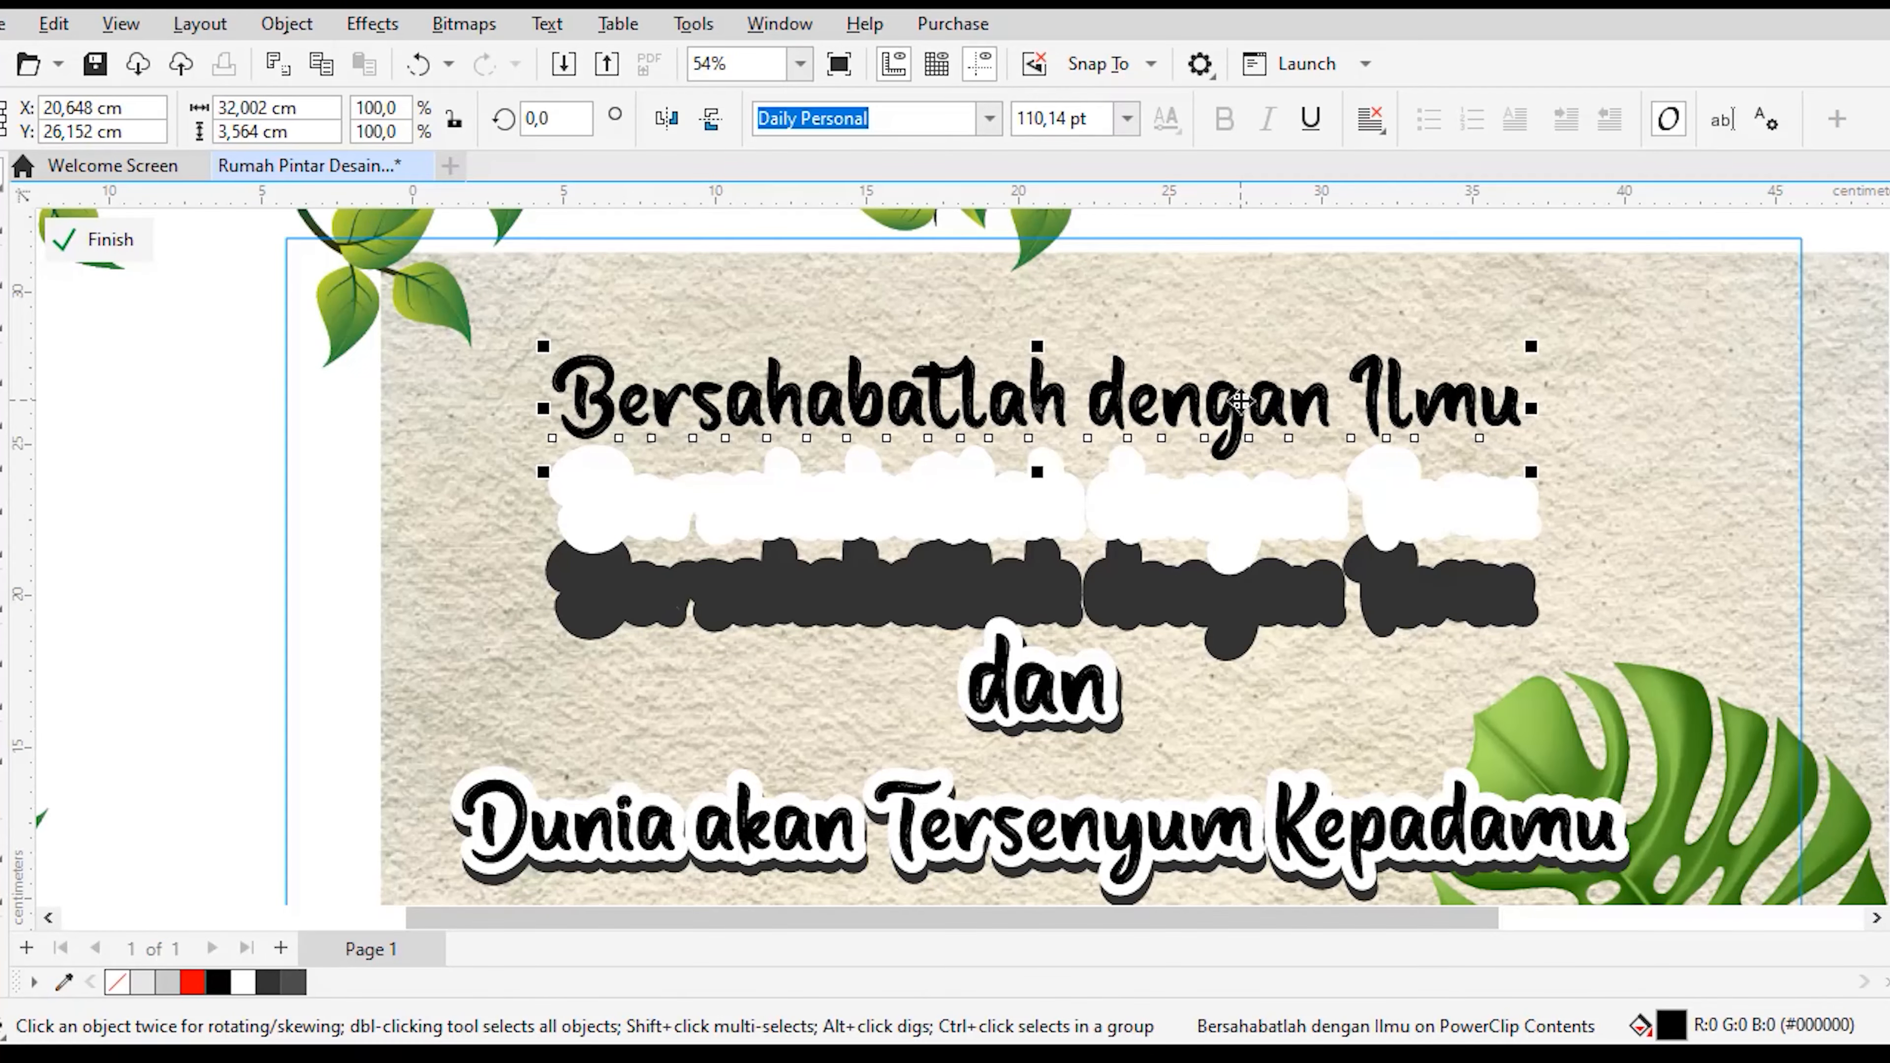
{"action": "left_click_drag", "start_coordinate": [1239, 402], "coordinate": [1230, 310]}
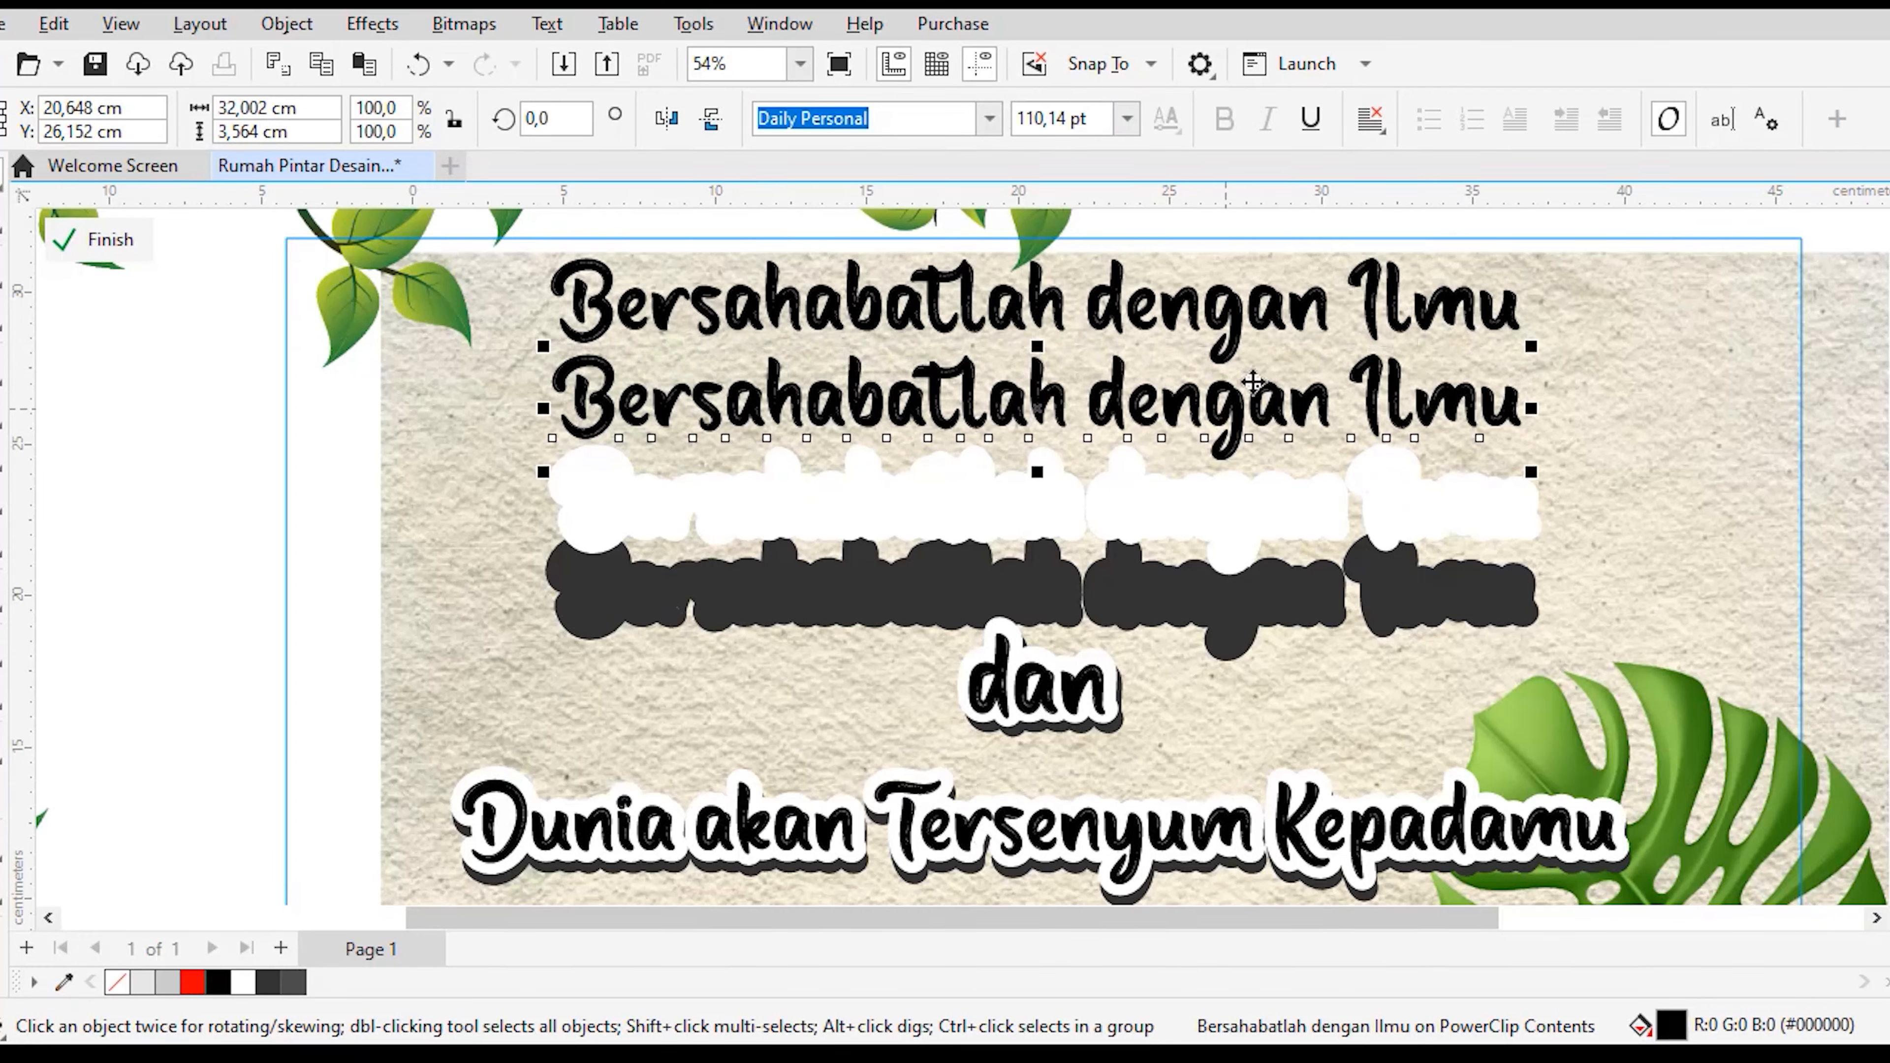
Step: Fill the lower of the two black "Bersahabatlah dengan Ilmu" texts with orange (#FF6600)
{"action": "left_click", "coordinate": [1233, 414]}
{"action": "left_click", "coordinate": [1228, 316]}
{"action": "left_click", "coordinate": [1235, 410]}
{"action": "left_click", "coordinate": [1889, 753]}
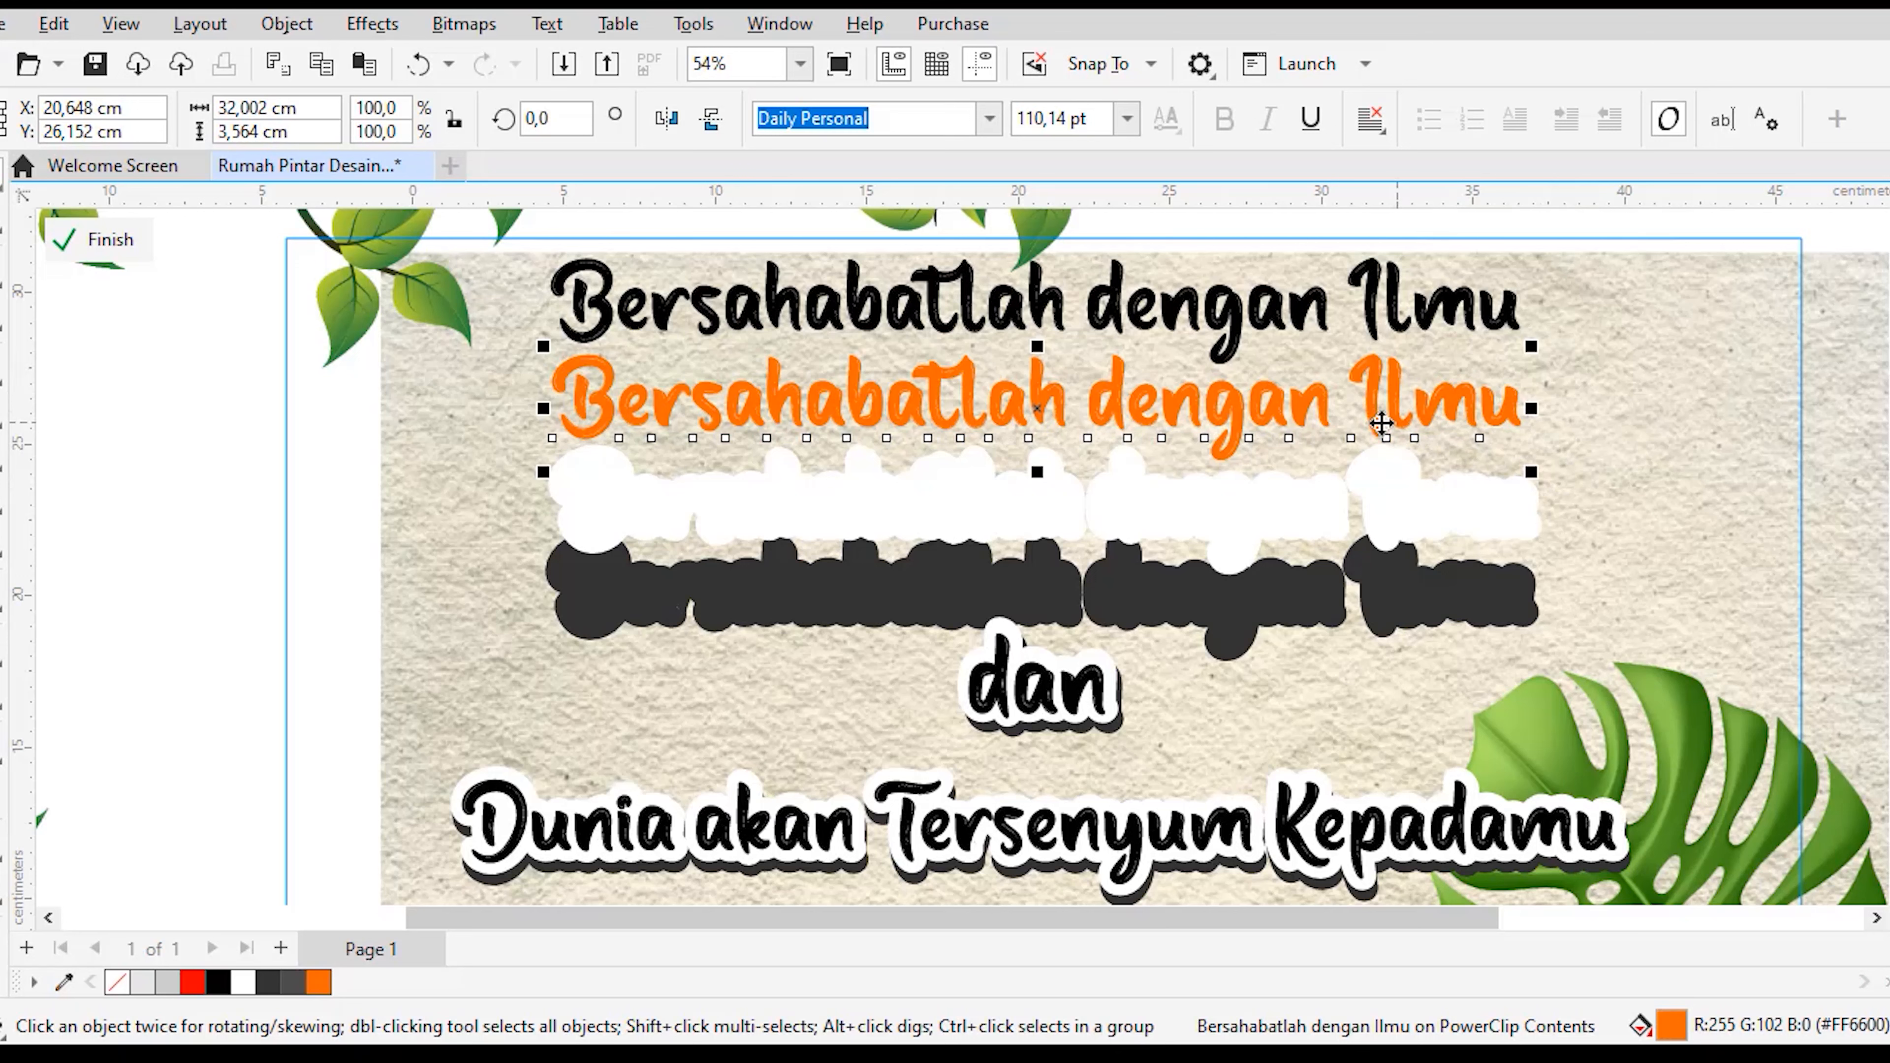
{"action": "left_click", "coordinate": [1430, 515]}
{"action": "left_click", "coordinate": [1431, 606]}
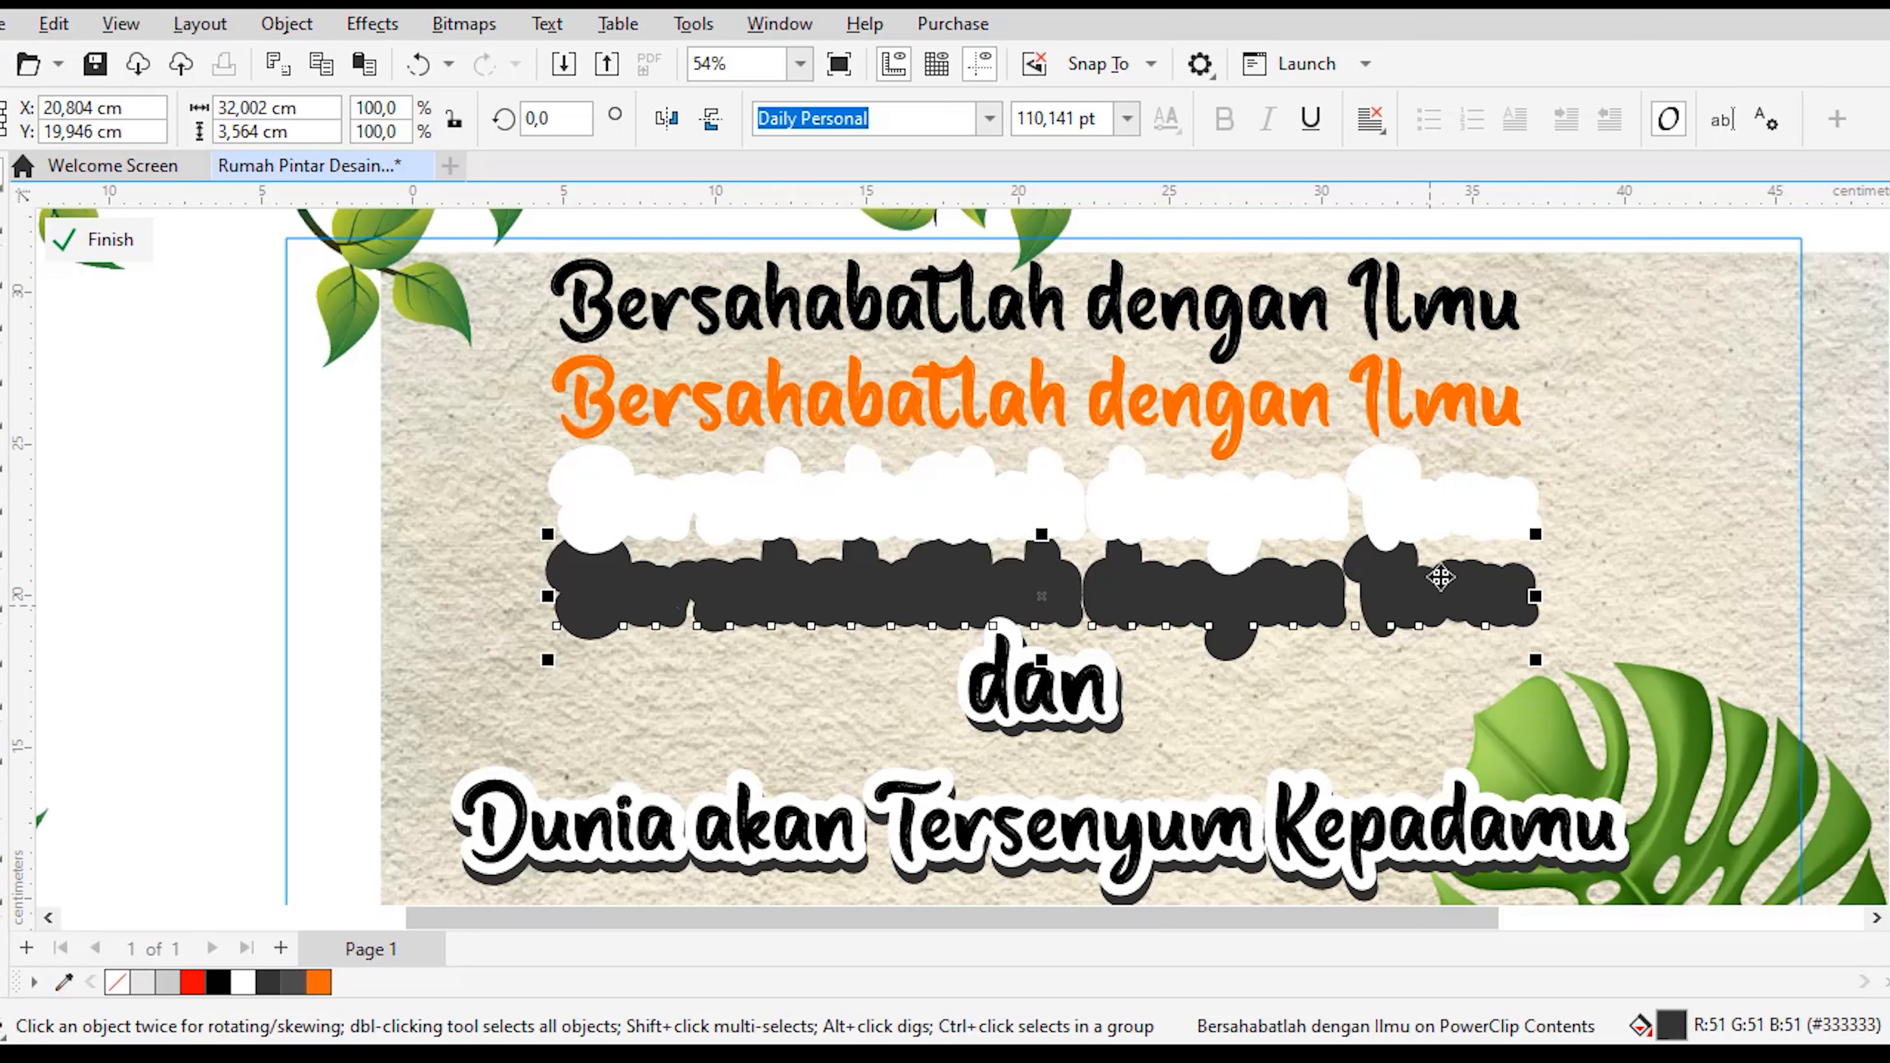
Step: Give the orange text a 2.0 mm wide outline in the same orange as its fill
{"action": "left_click", "coordinate": [1392, 398]}
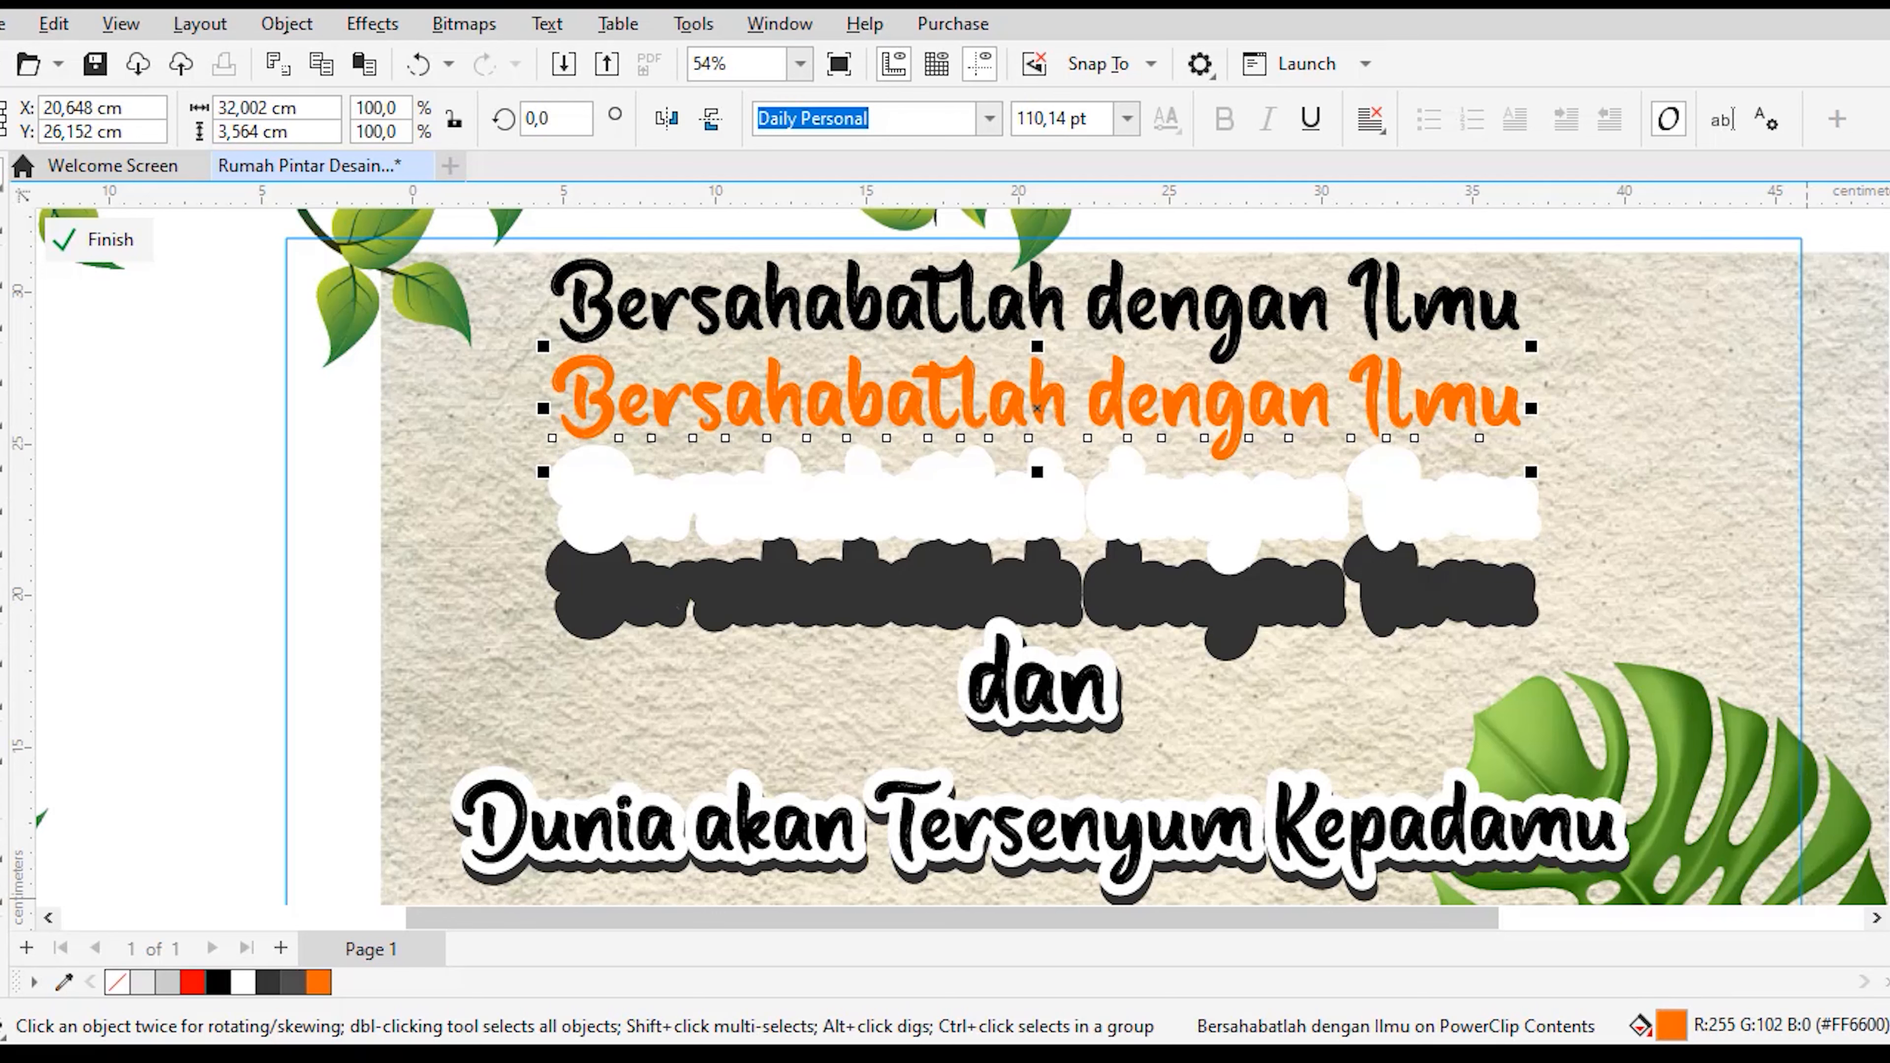
{"action": "key", "text": "F12"}
{"action": "left_click_drag", "start_coordinate": [983, 283], "coordinate": [838, 368]}
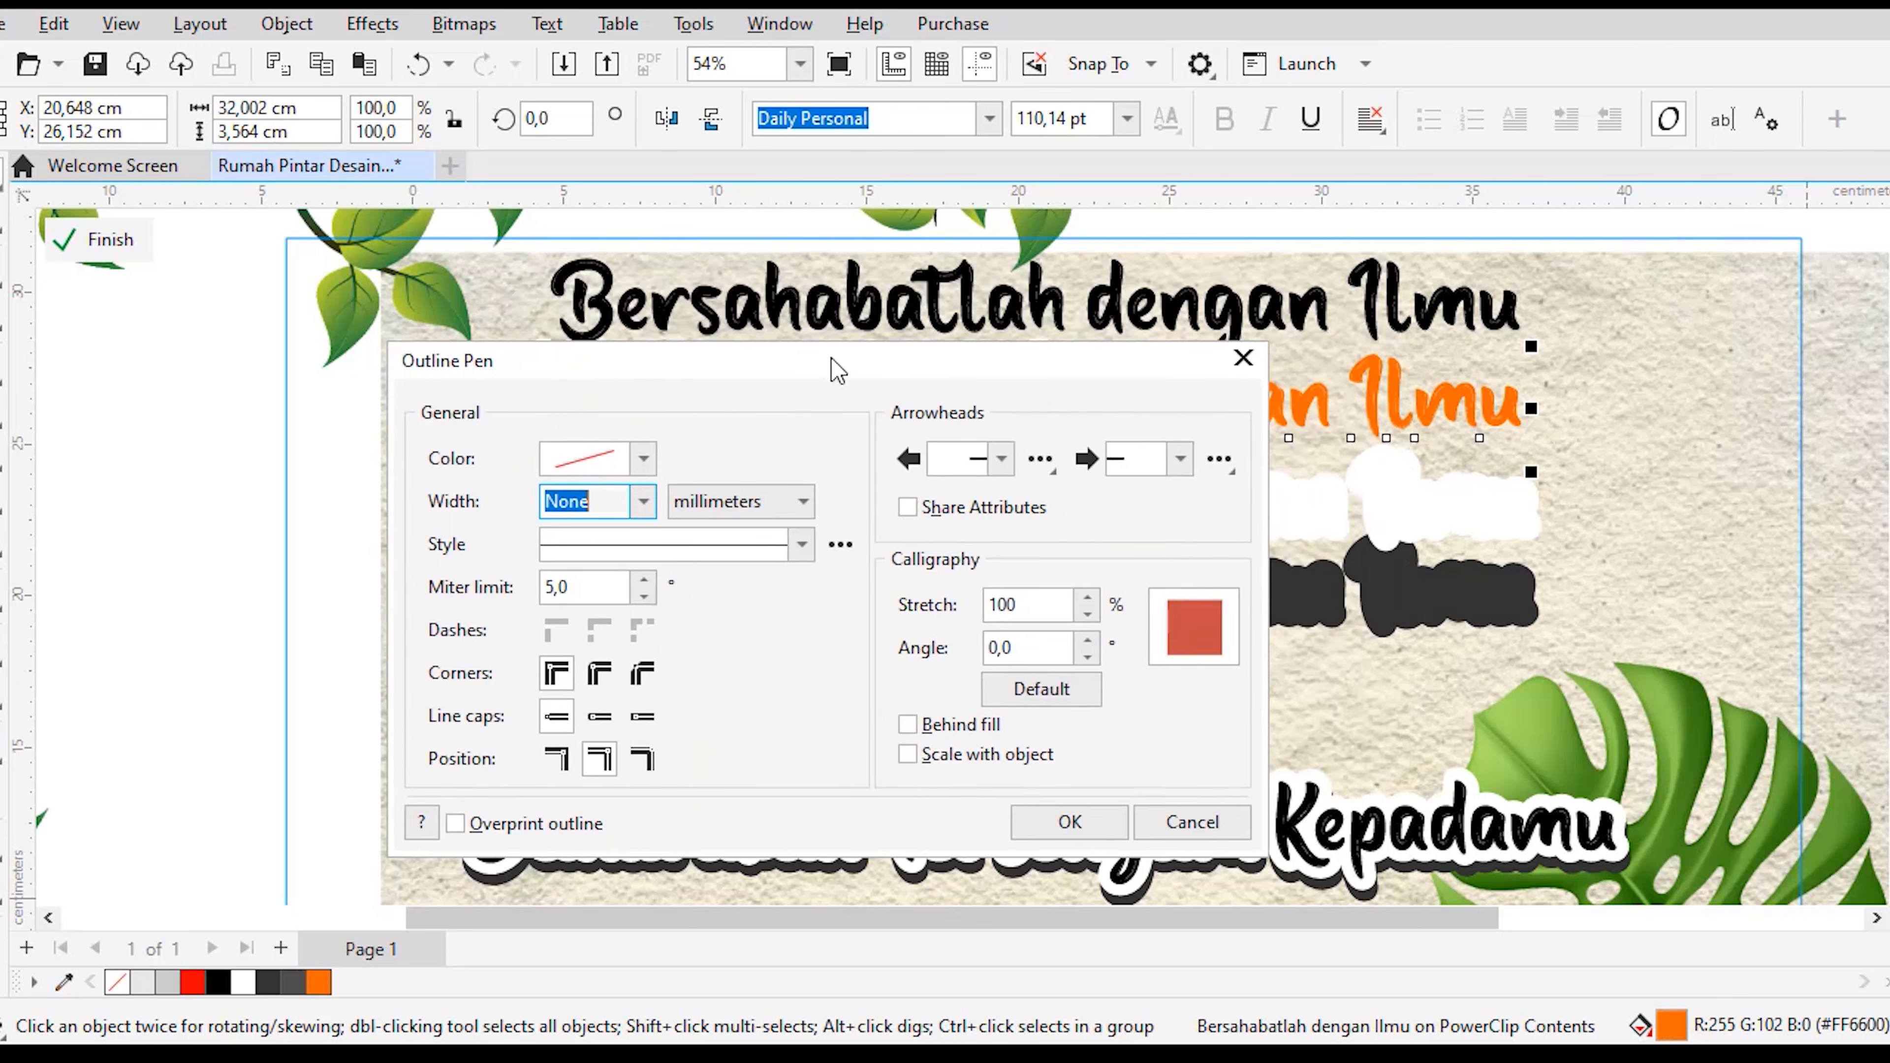
{"action": "left_click", "coordinate": [641, 501]}
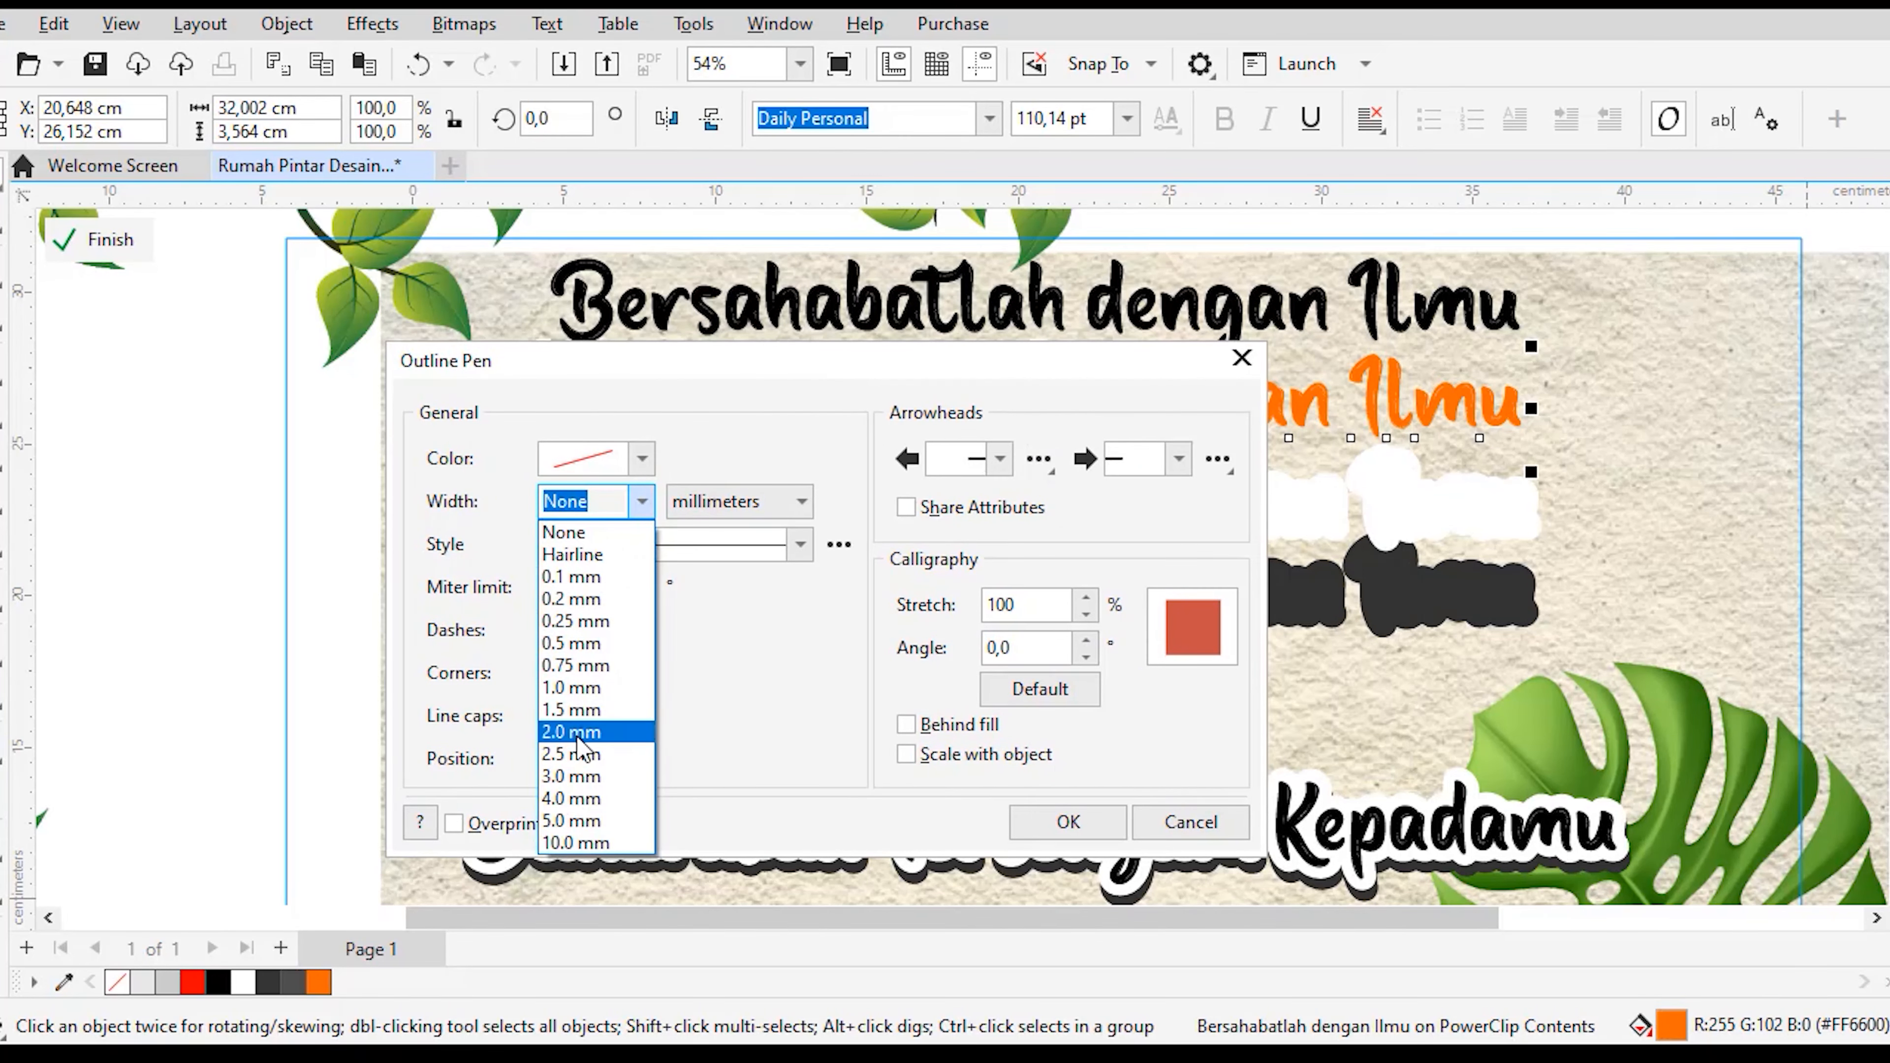
{"action": "left_click", "coordinate": [587, 732]}
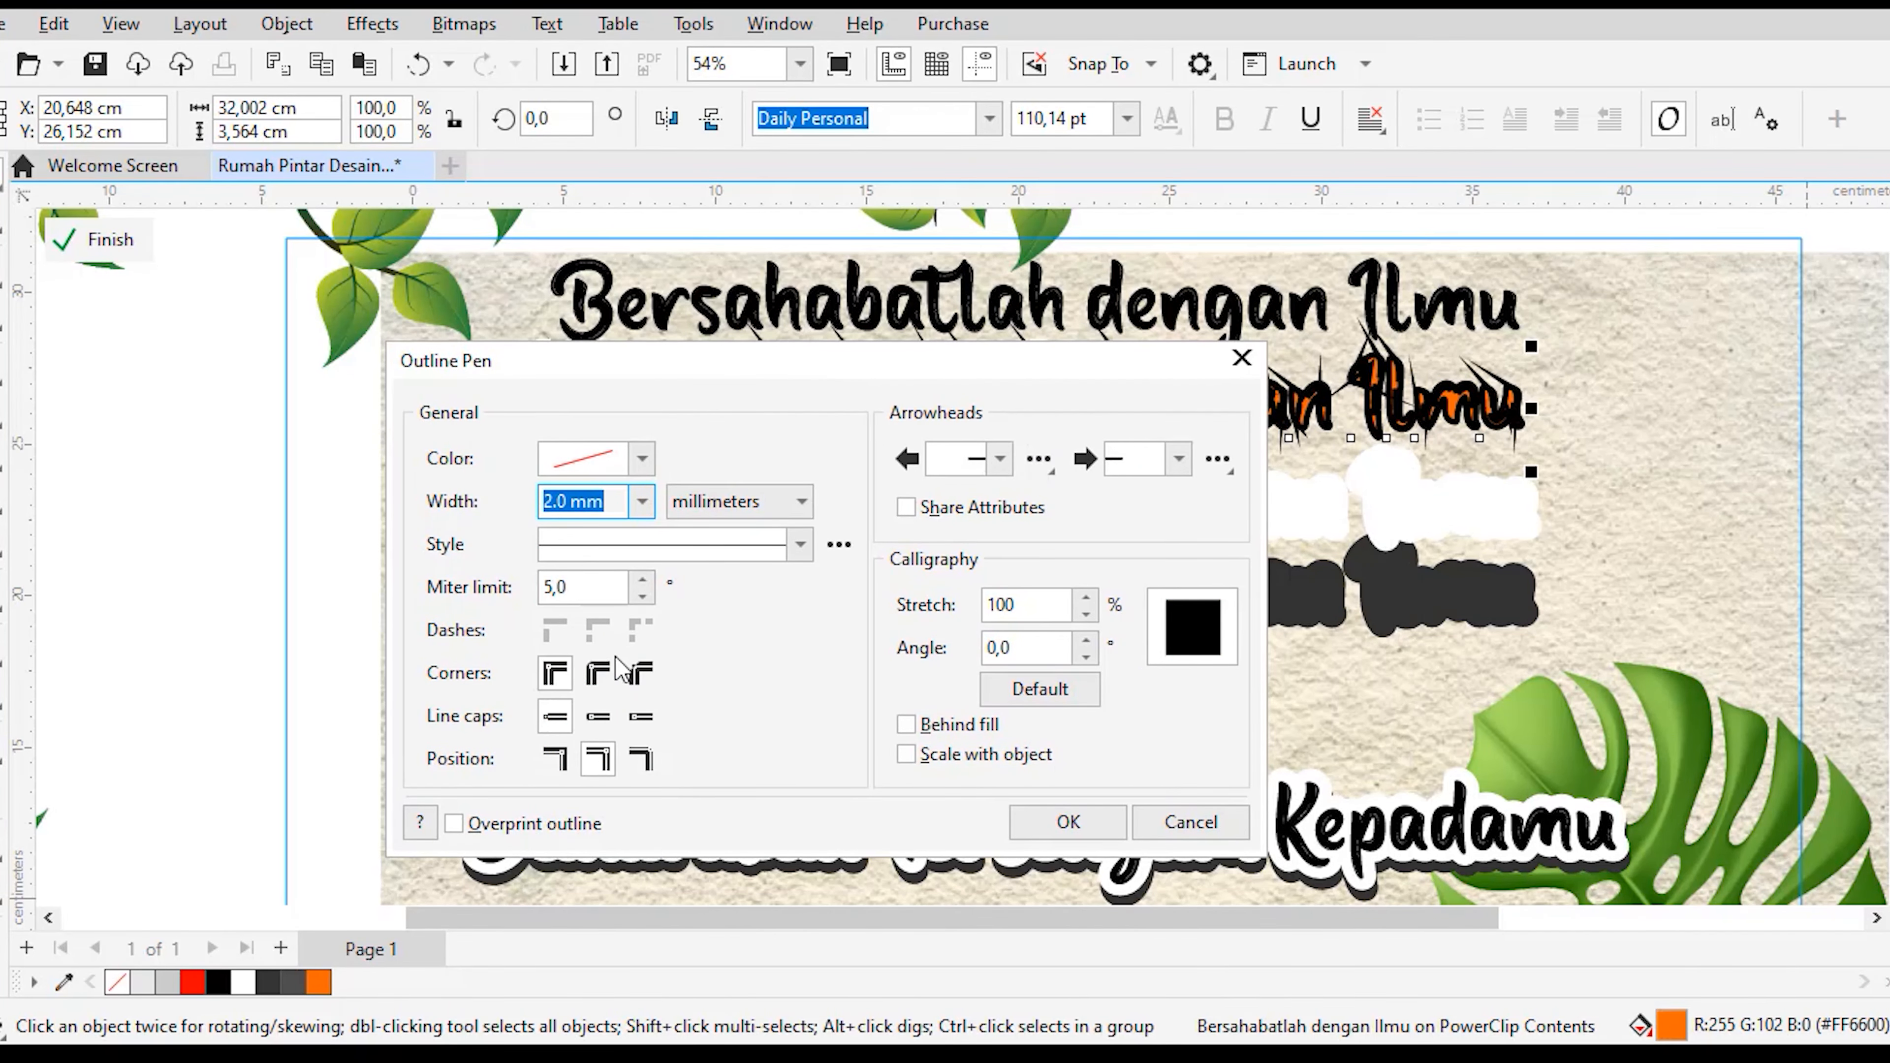
{"action": "left_click", "coordinate": [641, 458]}
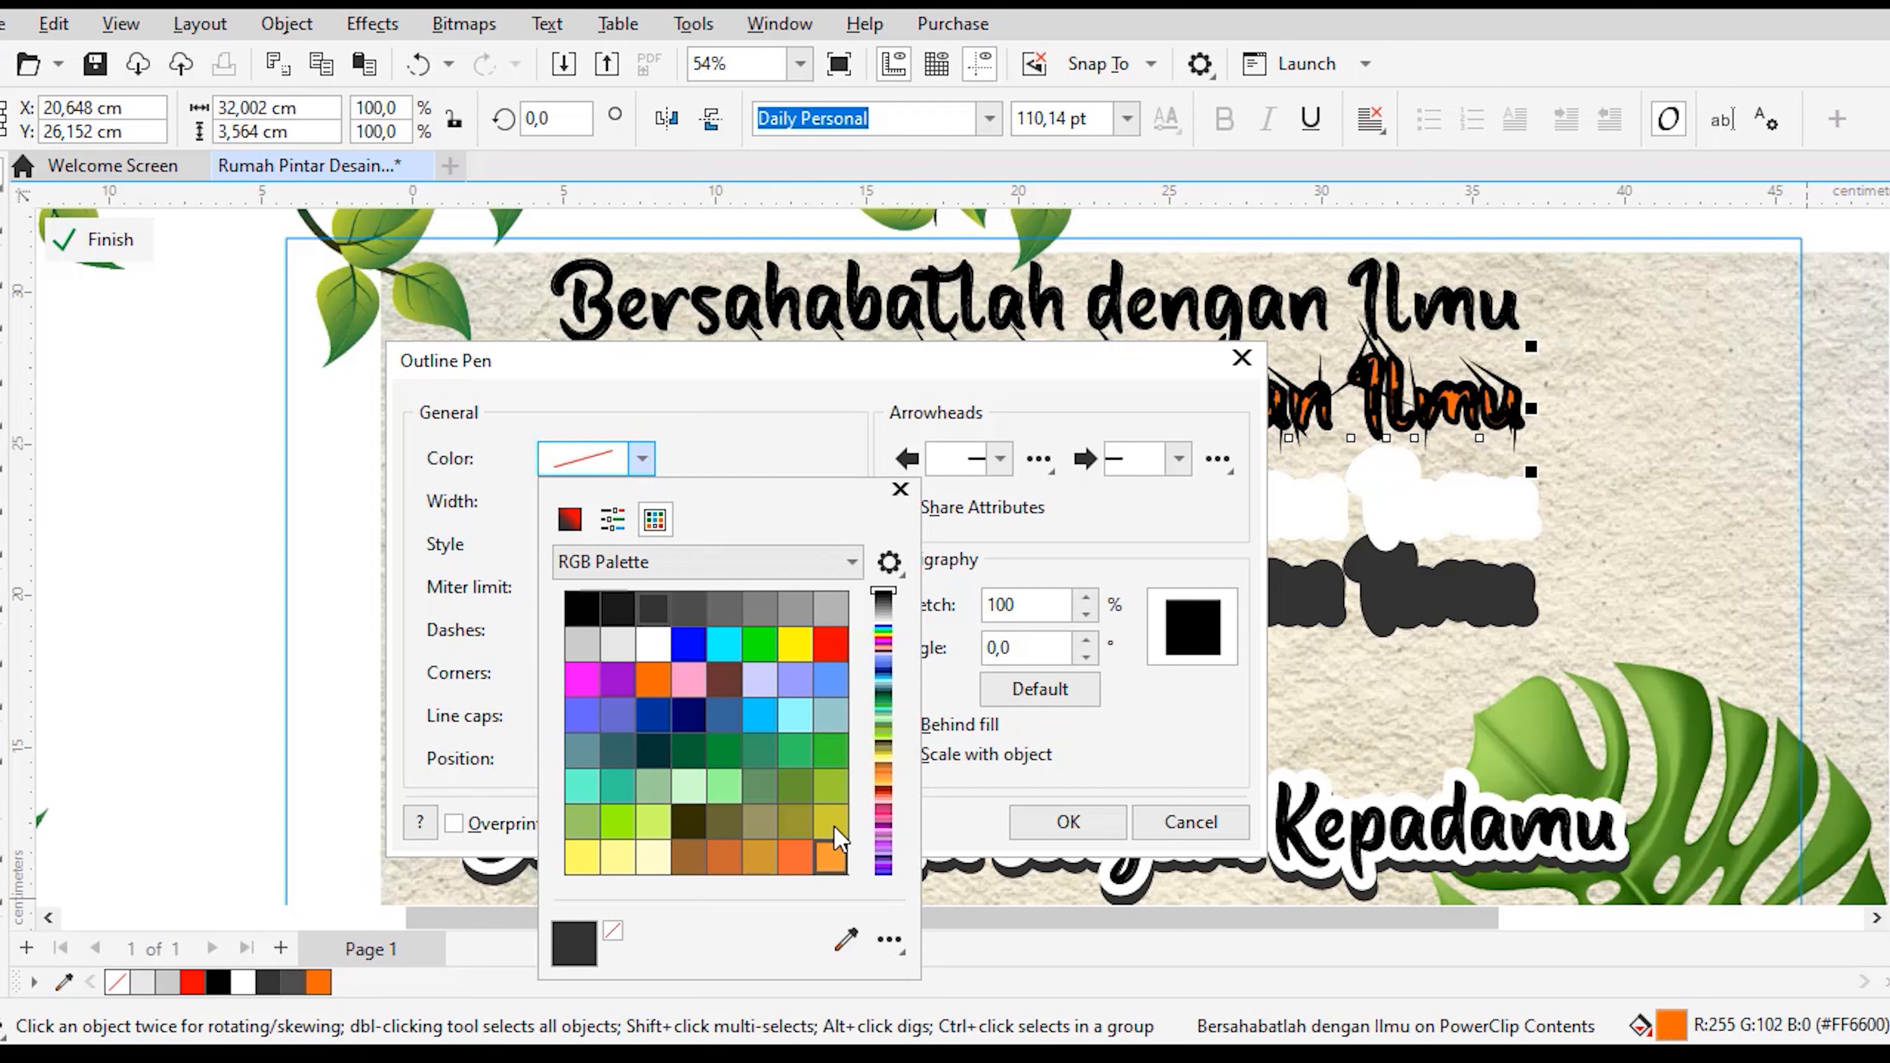
{"action": "left_click", "coordinate": [845, 939]}
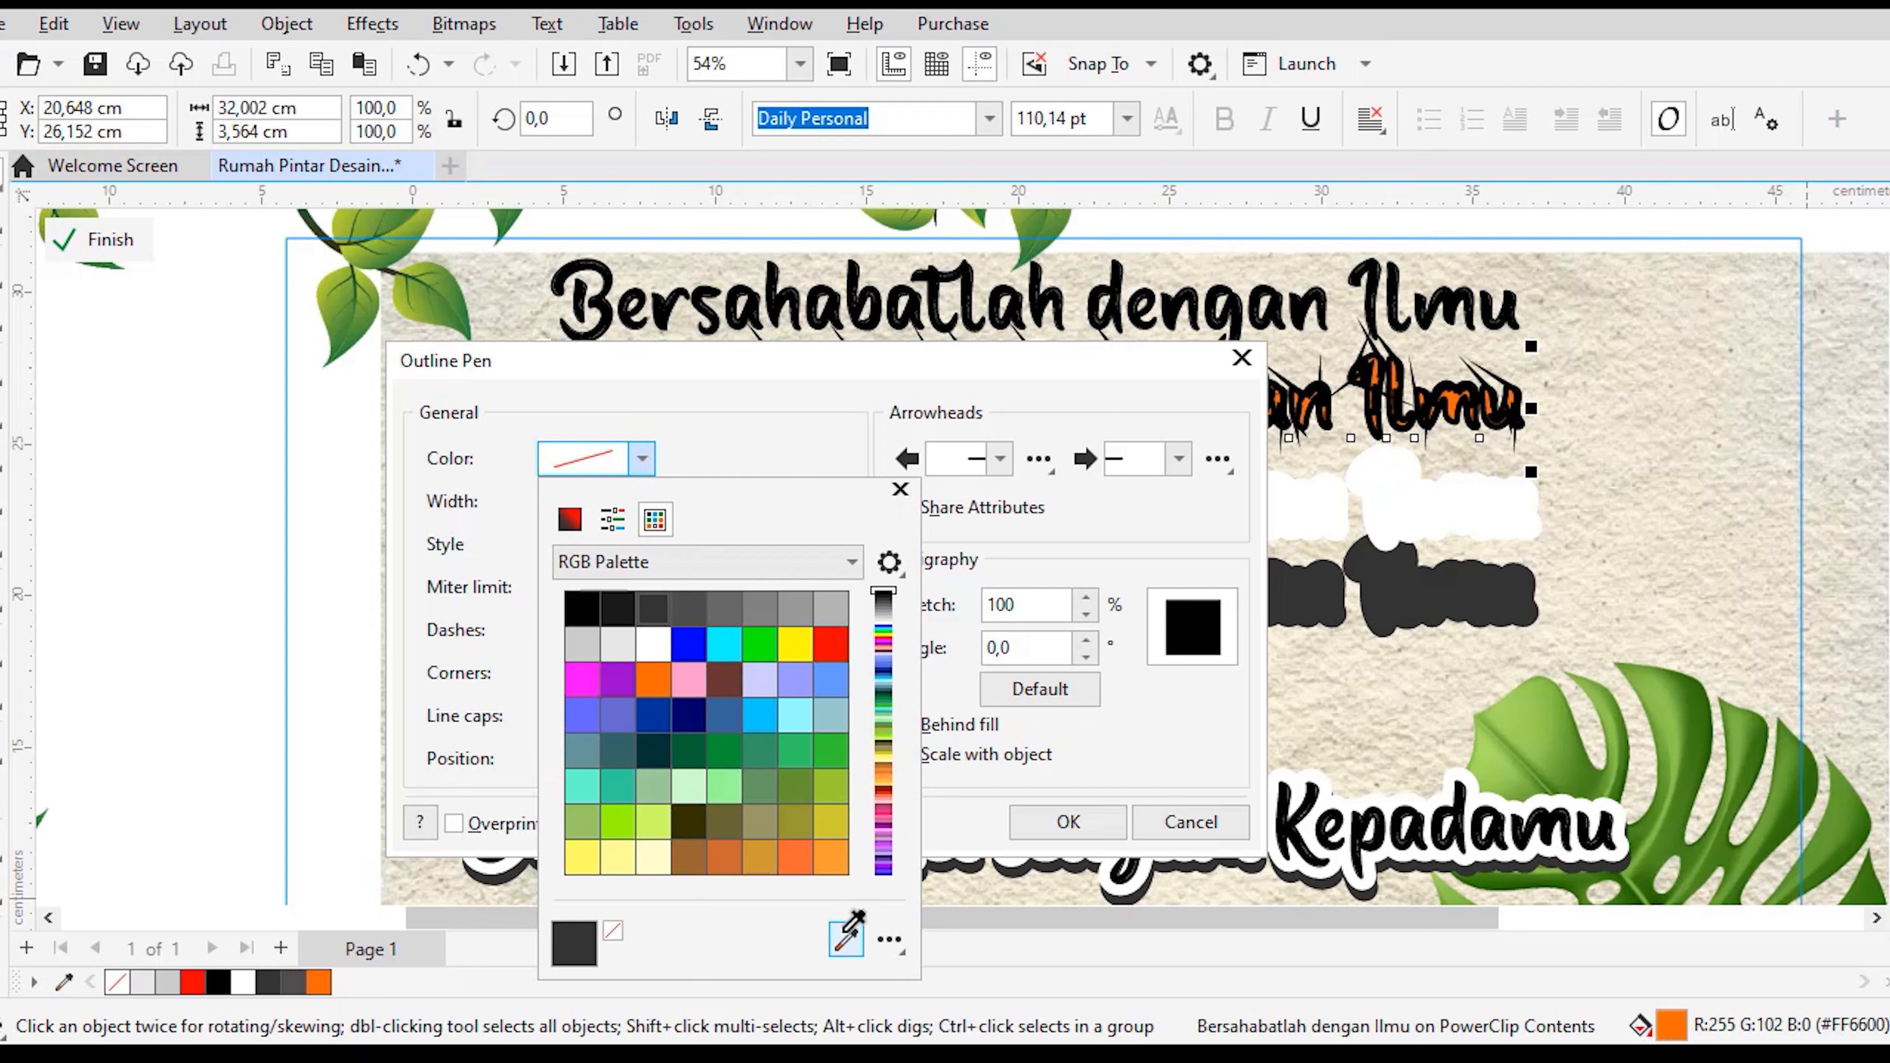
{"action": "left_click", "coordinate": [1886, 726]}
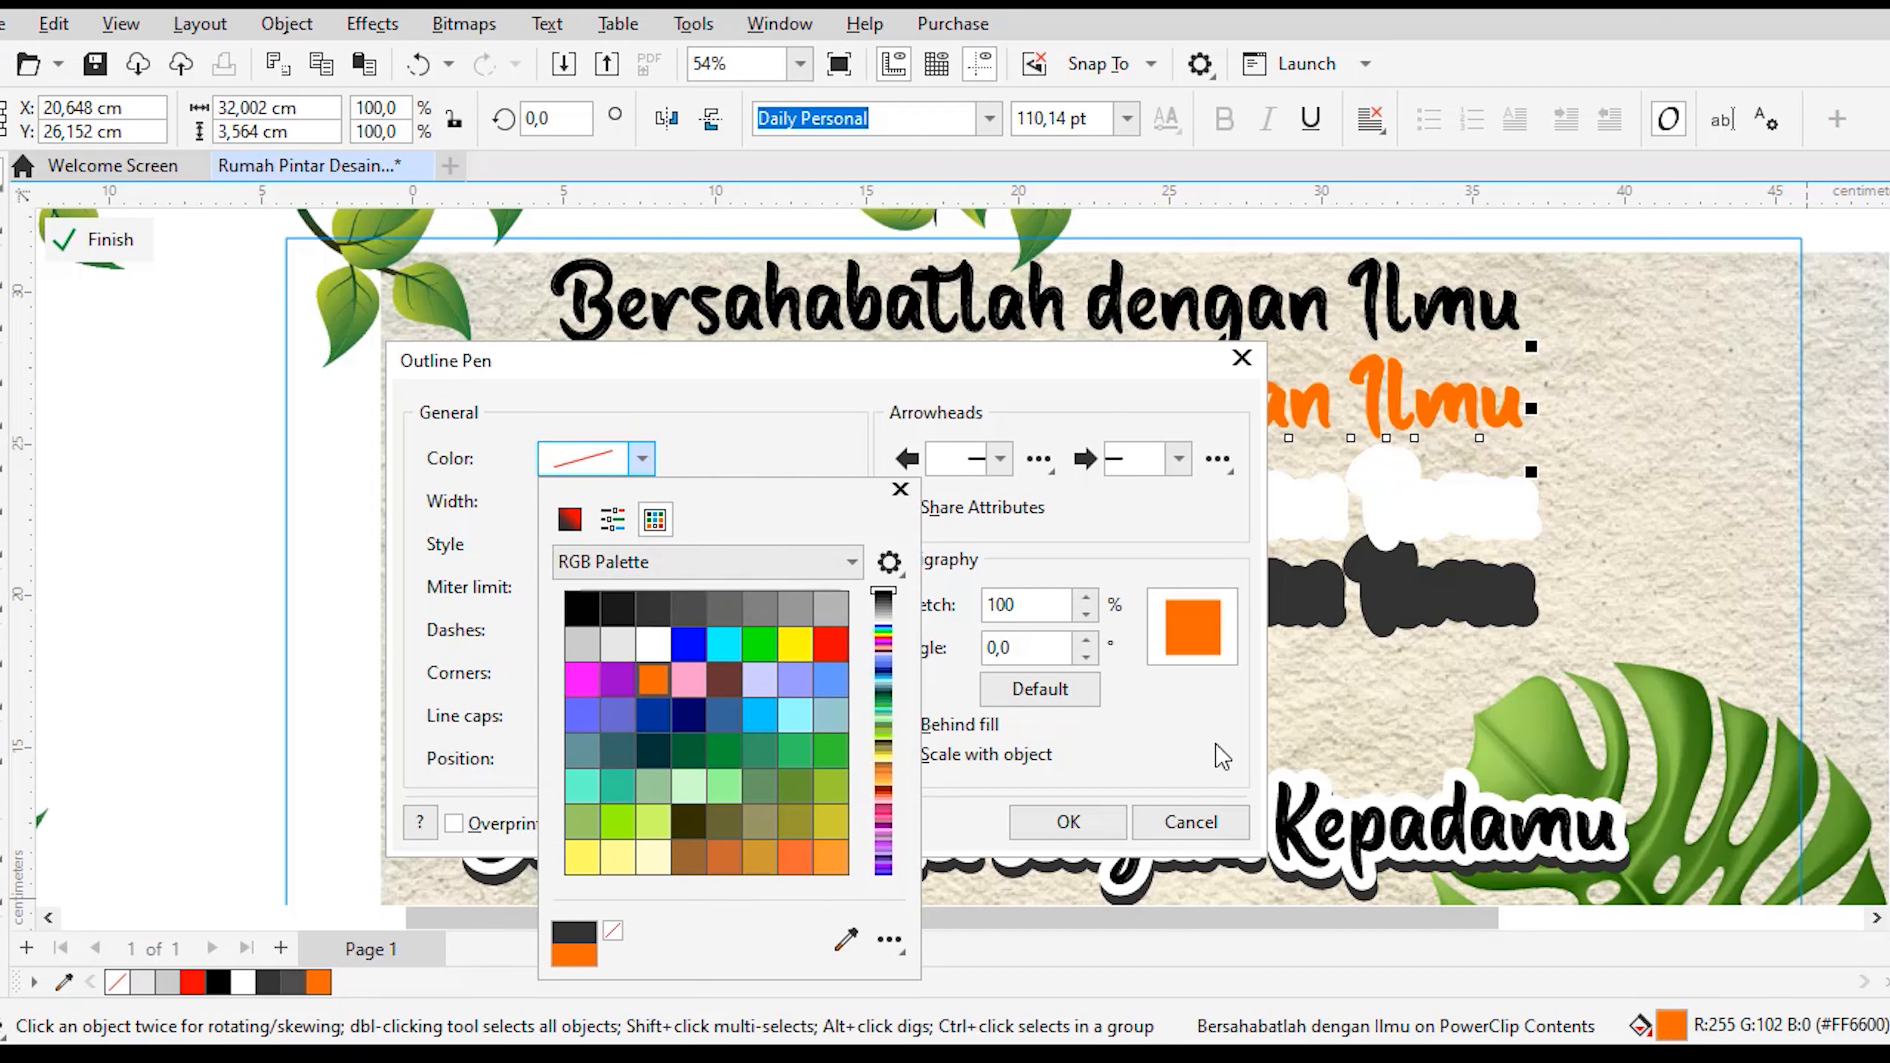
{"action": "left_click", "coordinate": [1141, 744]}
{"action": "left_click", "coordinate": [641, 501]}
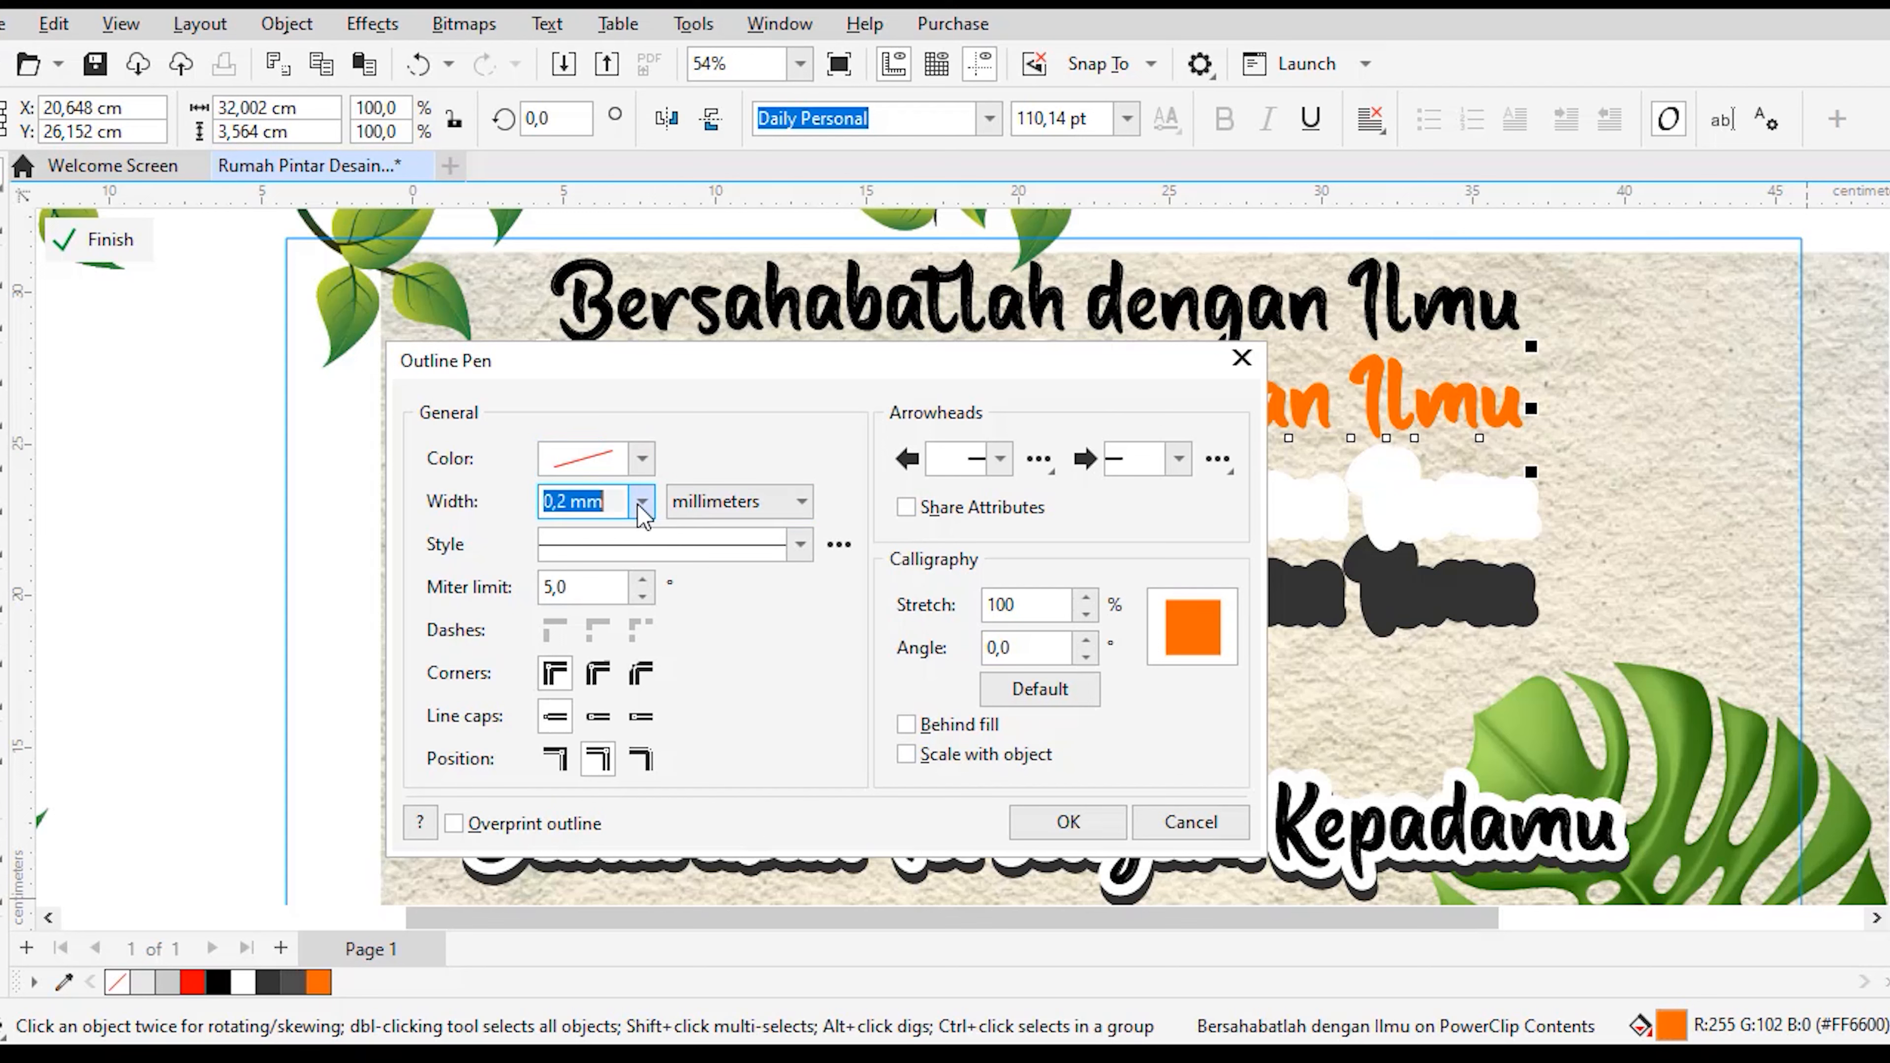
{"action": "left_click", "coordinate": [571, 732]}
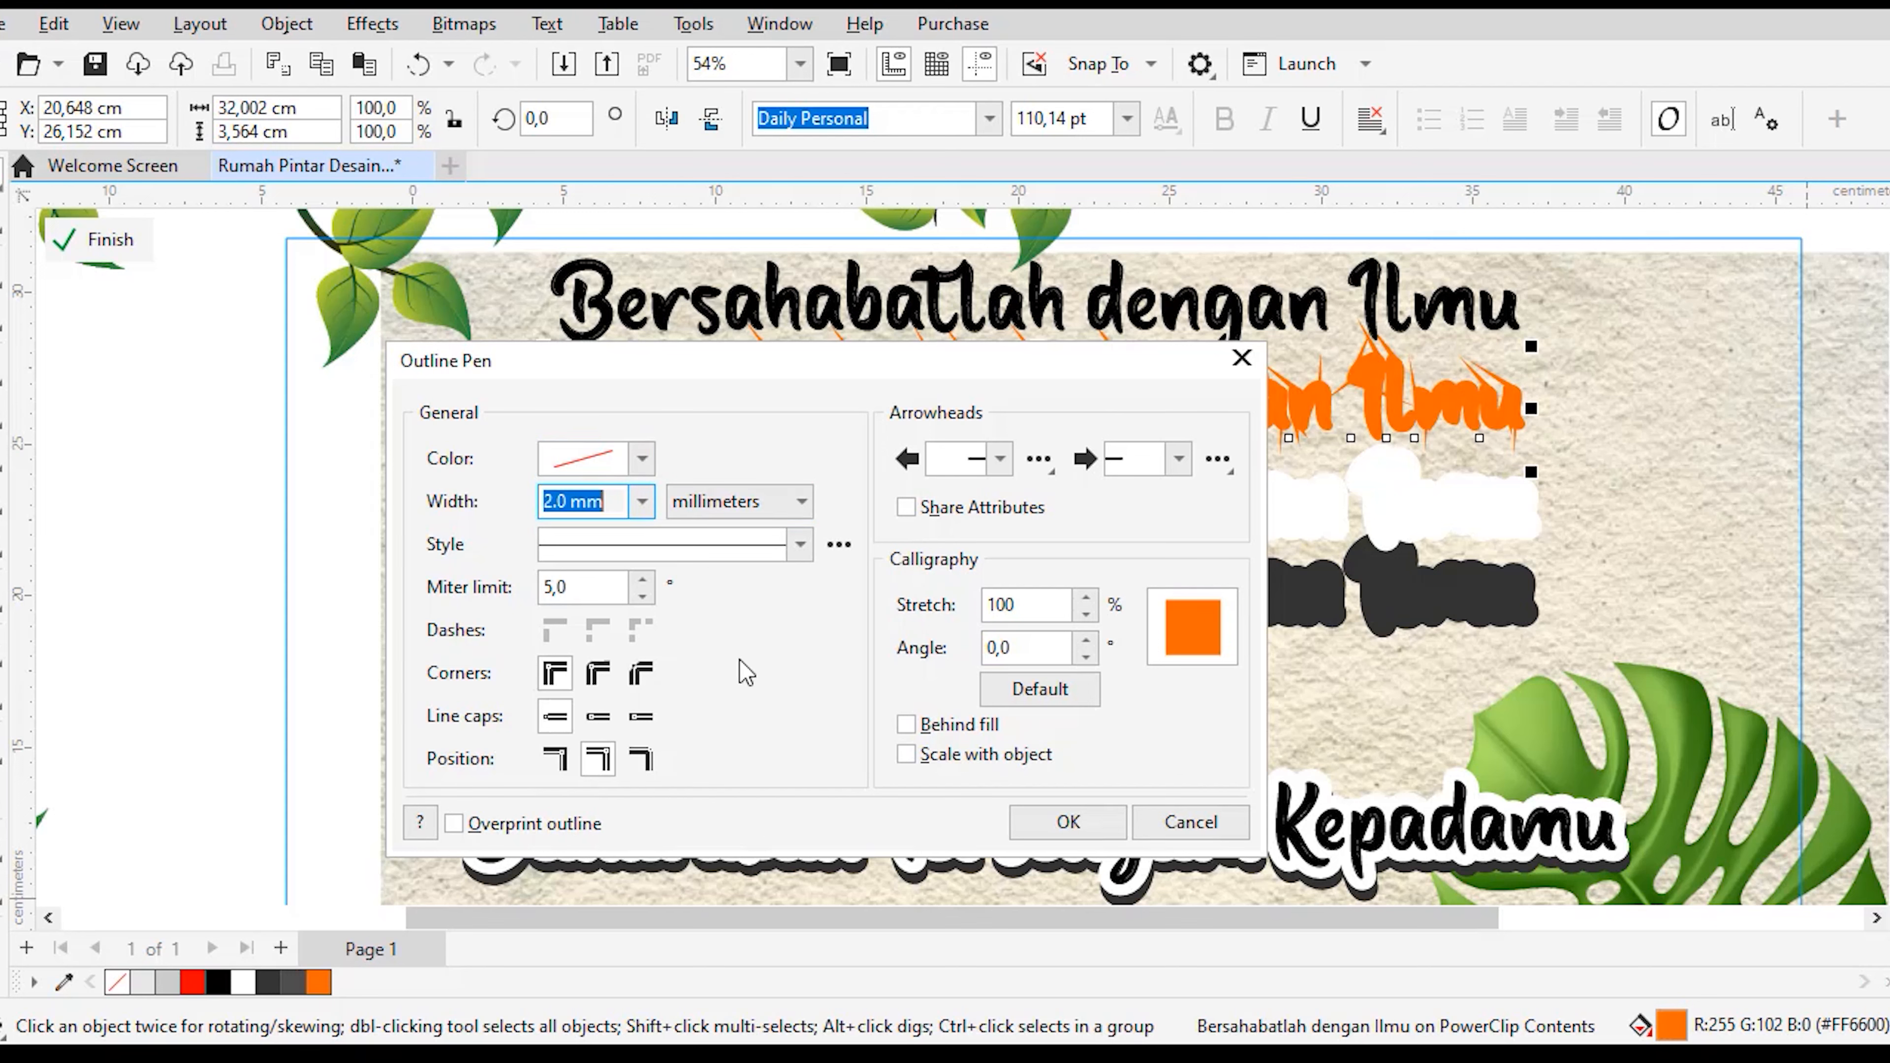
Step: Set the orange text's outline to round corners and round line caps and apply the outline settings
{"action": "left_click", "coordinate": [597, 673]}
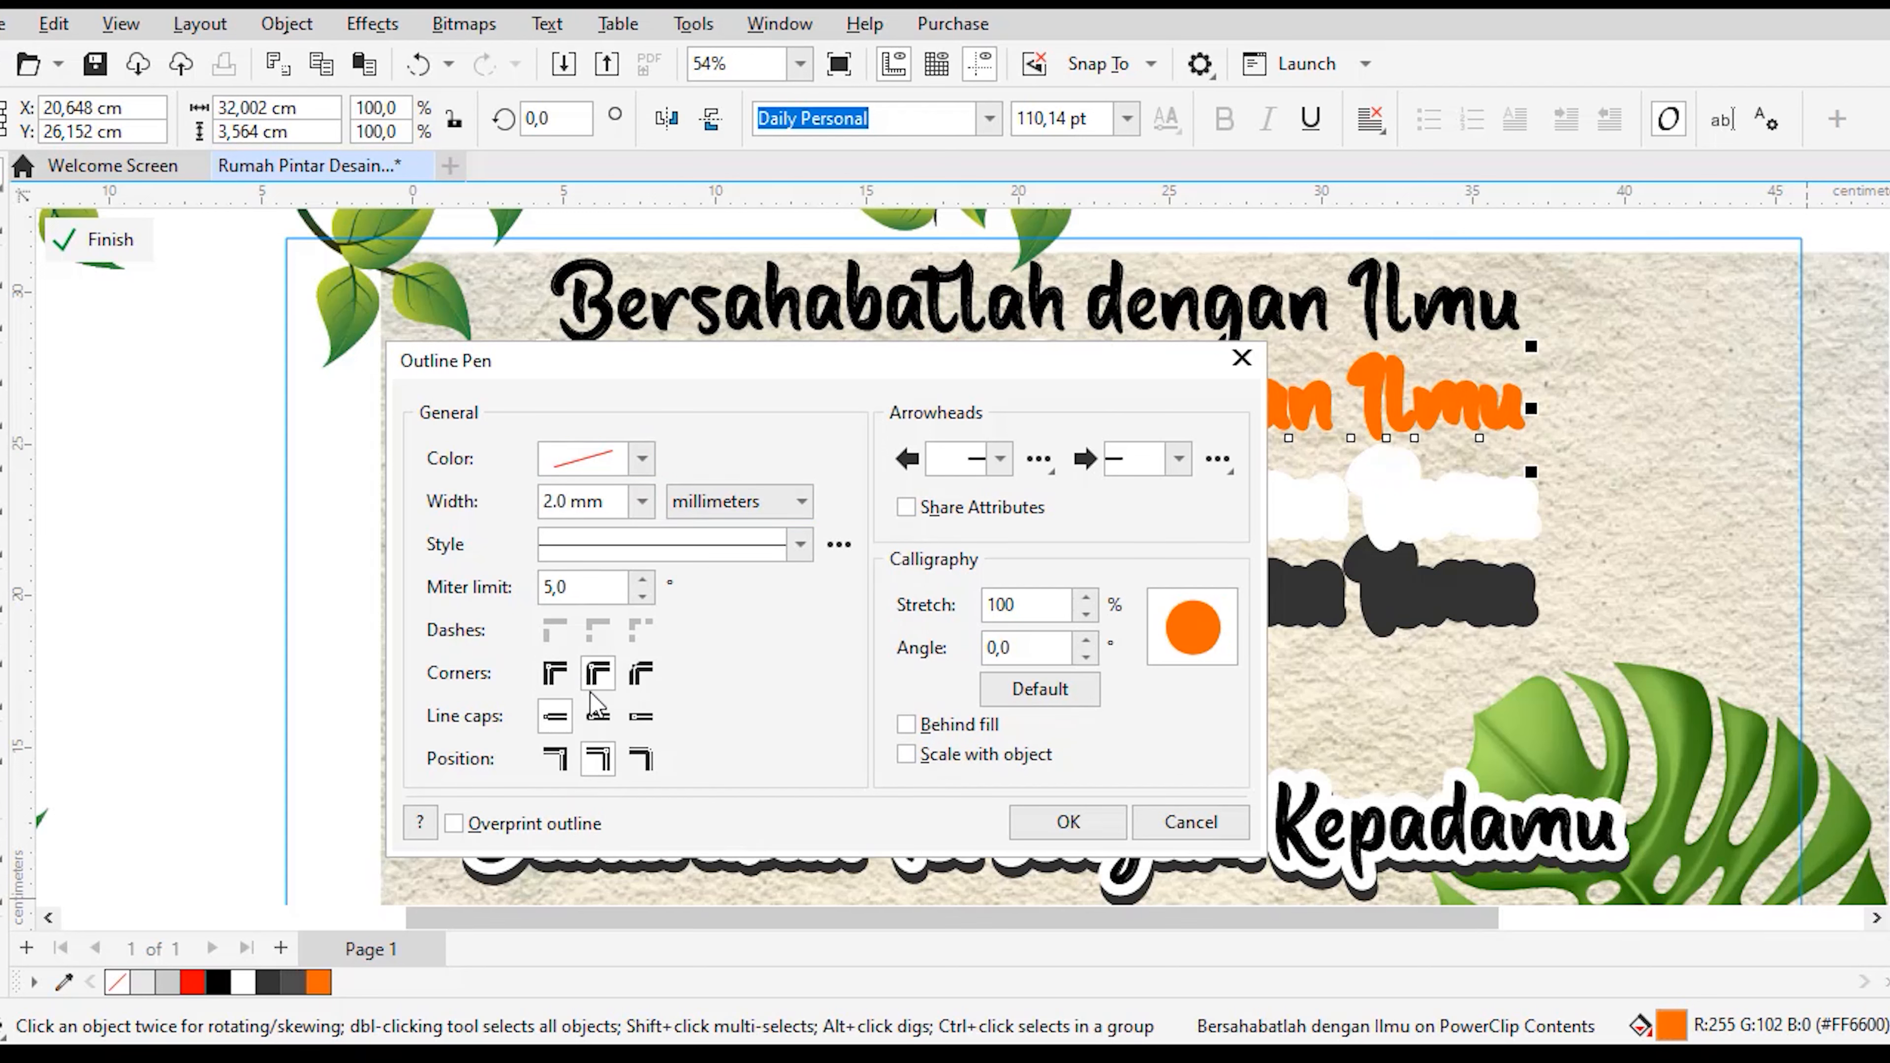
{"action": "left_click", "coordinate": [597, 716]}
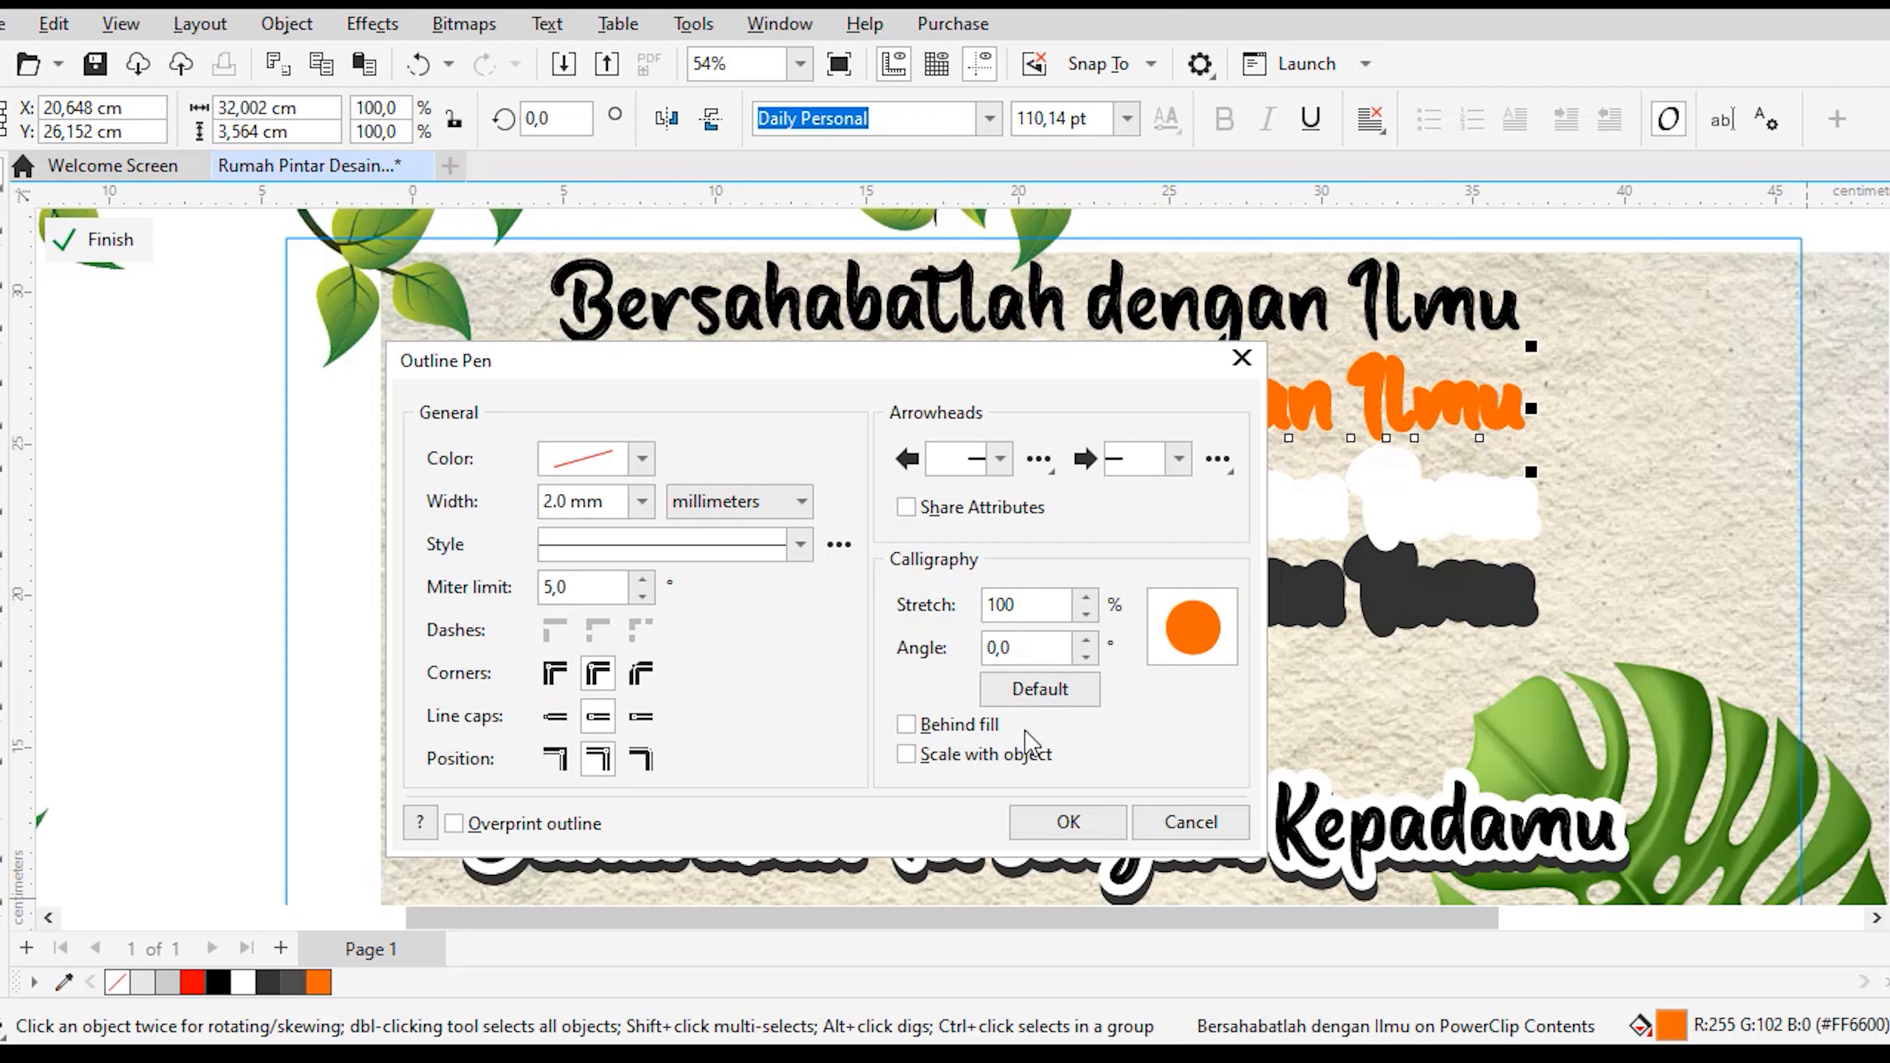
{"action": "left_click", "coordinate": [1068, 822]}
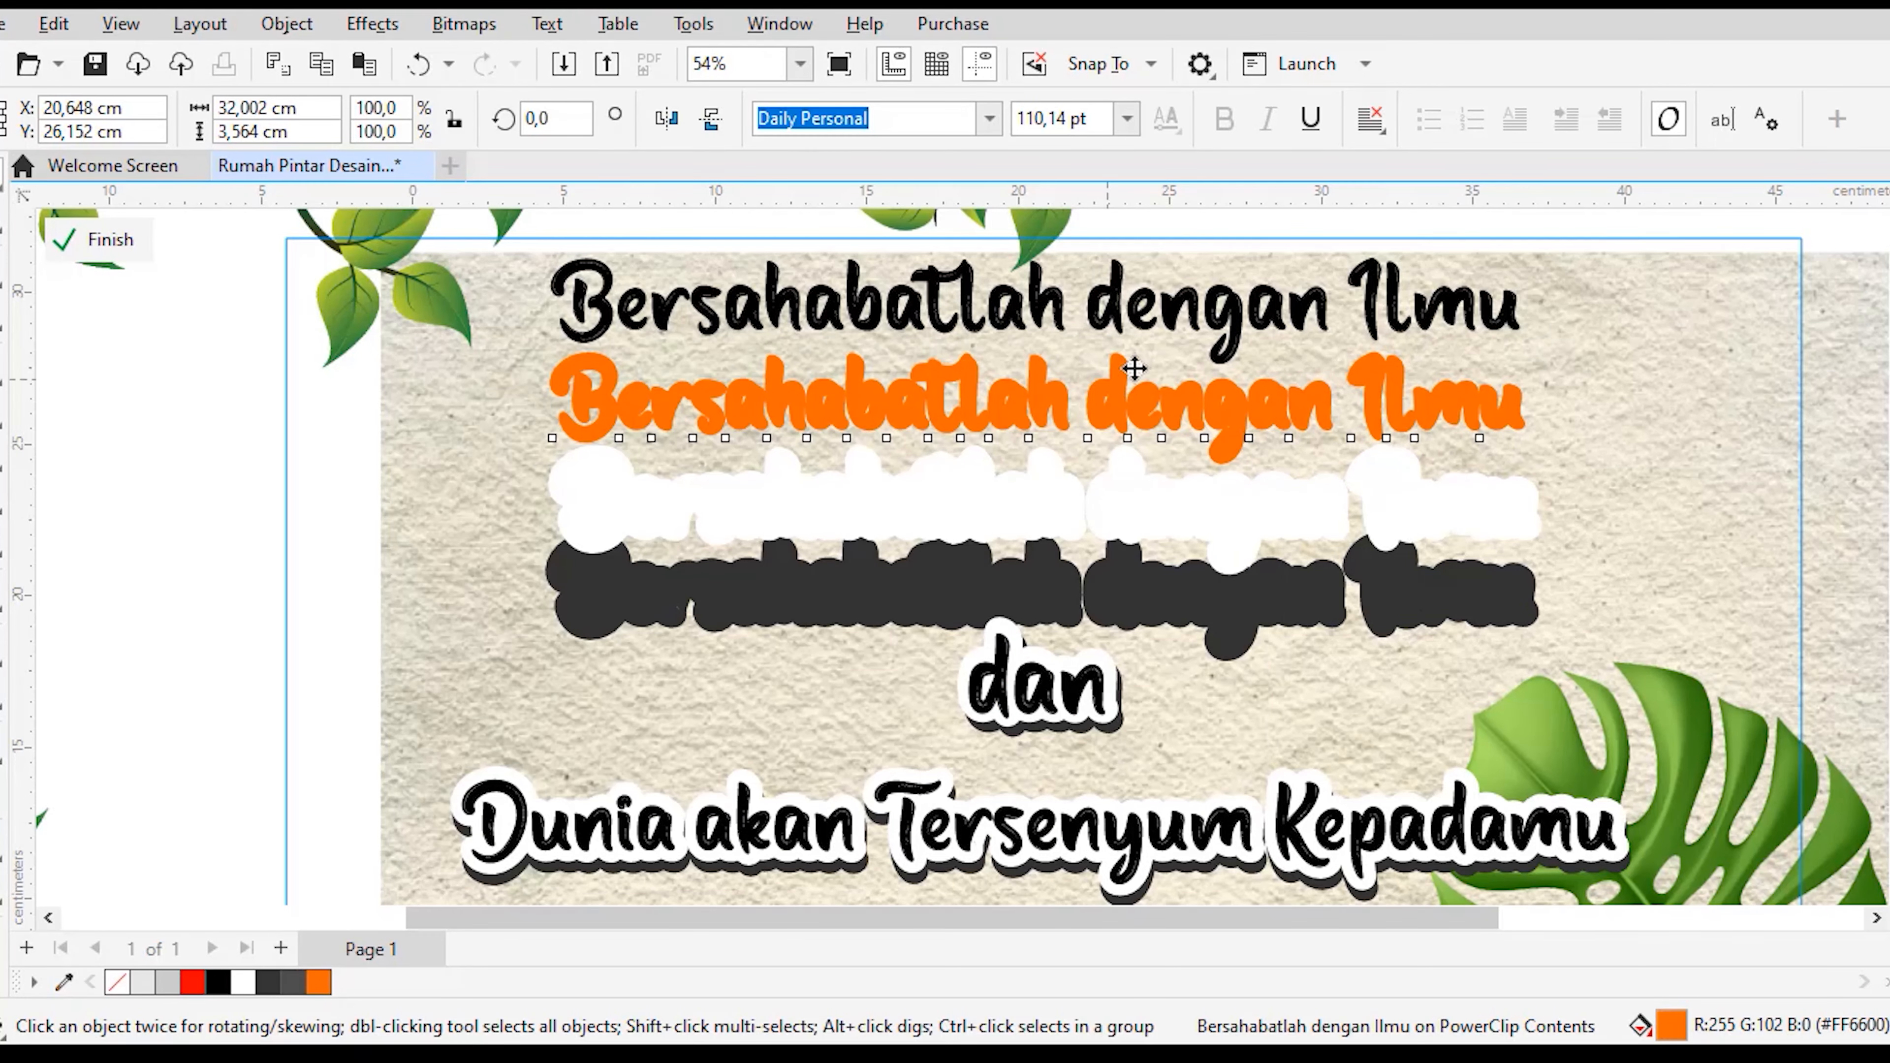
Step: Move the black copy down exactly onto the orange text, at X 20.648 cm, Y 26.152 cm
{"action": "left_click", "coordinate": [1124, 311]}
{"action": "left_click_drag", "start_coordinate": [1116, 297], "coordinate": [1121, 397]}
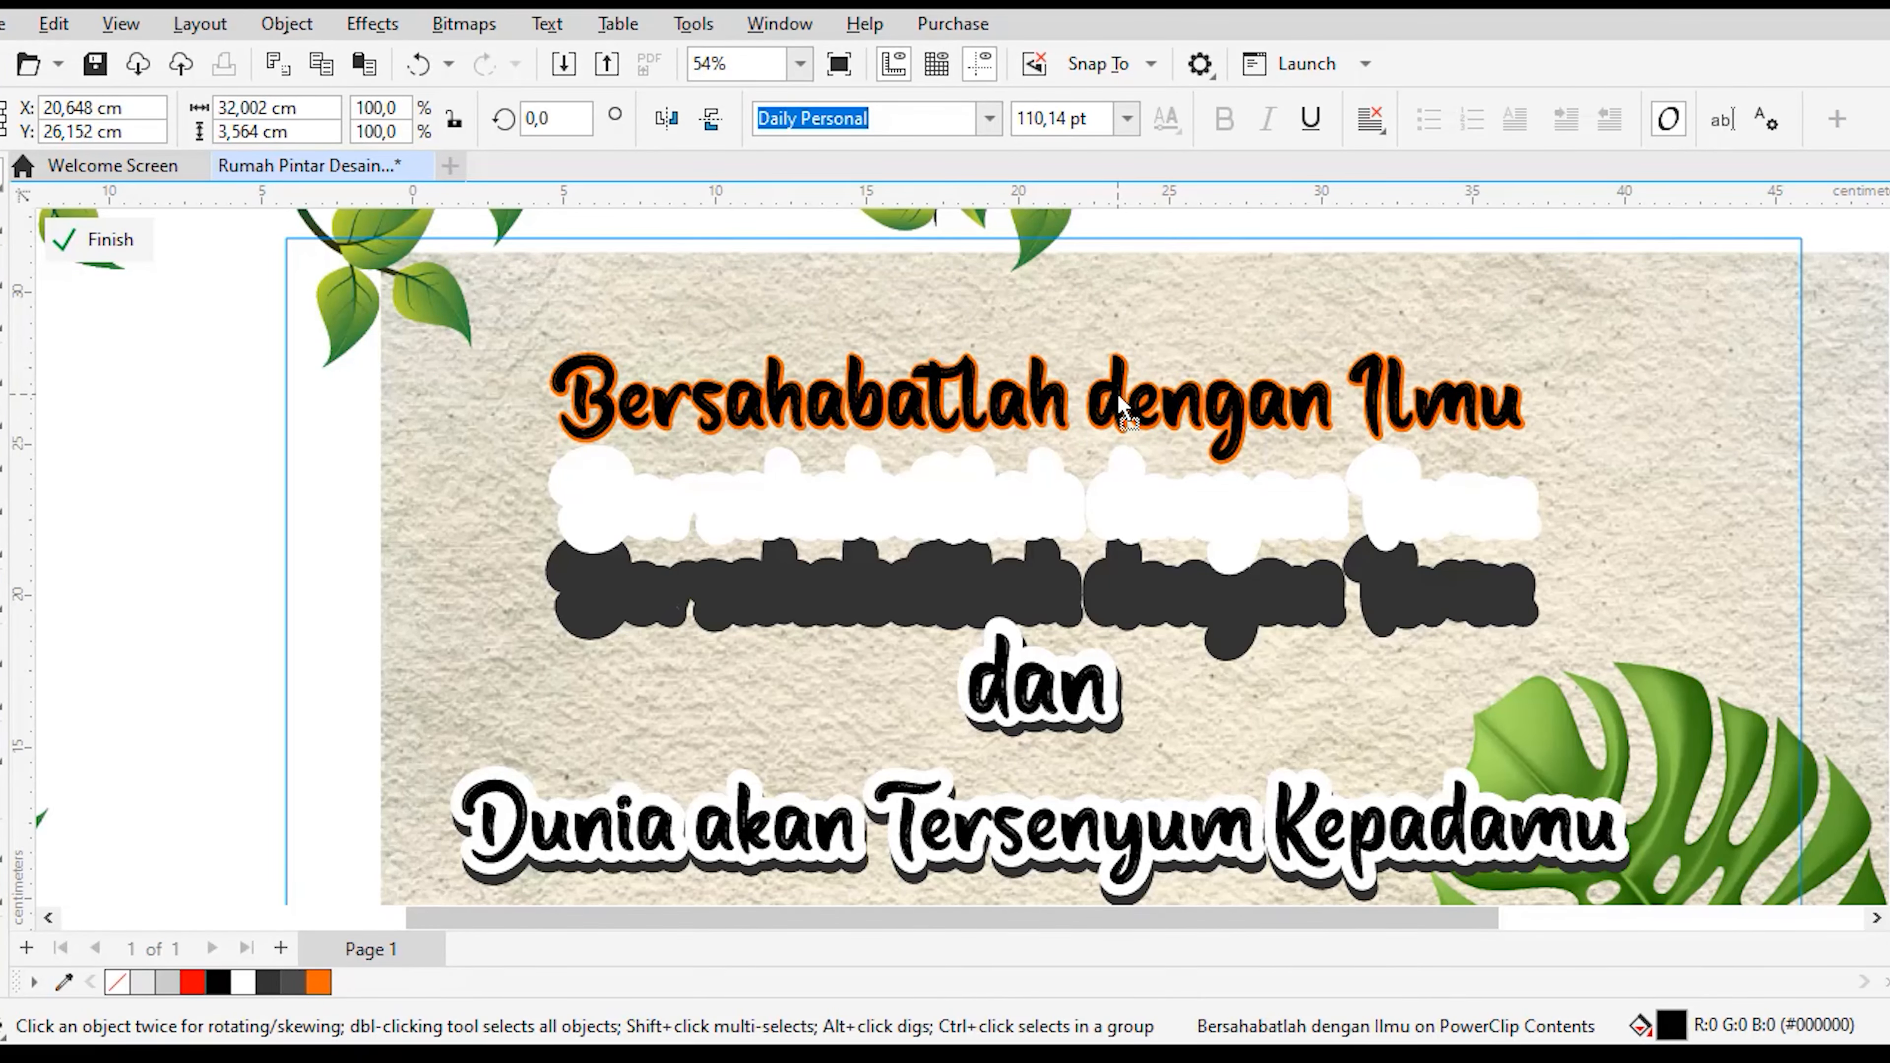
Step: Centre the black text and its orange outline text horizontally and vertically on the white outline layer
{"action": "scroll", "coordinate": [343, 344], "scroll_direction": "down", "scroll_amount": 1}
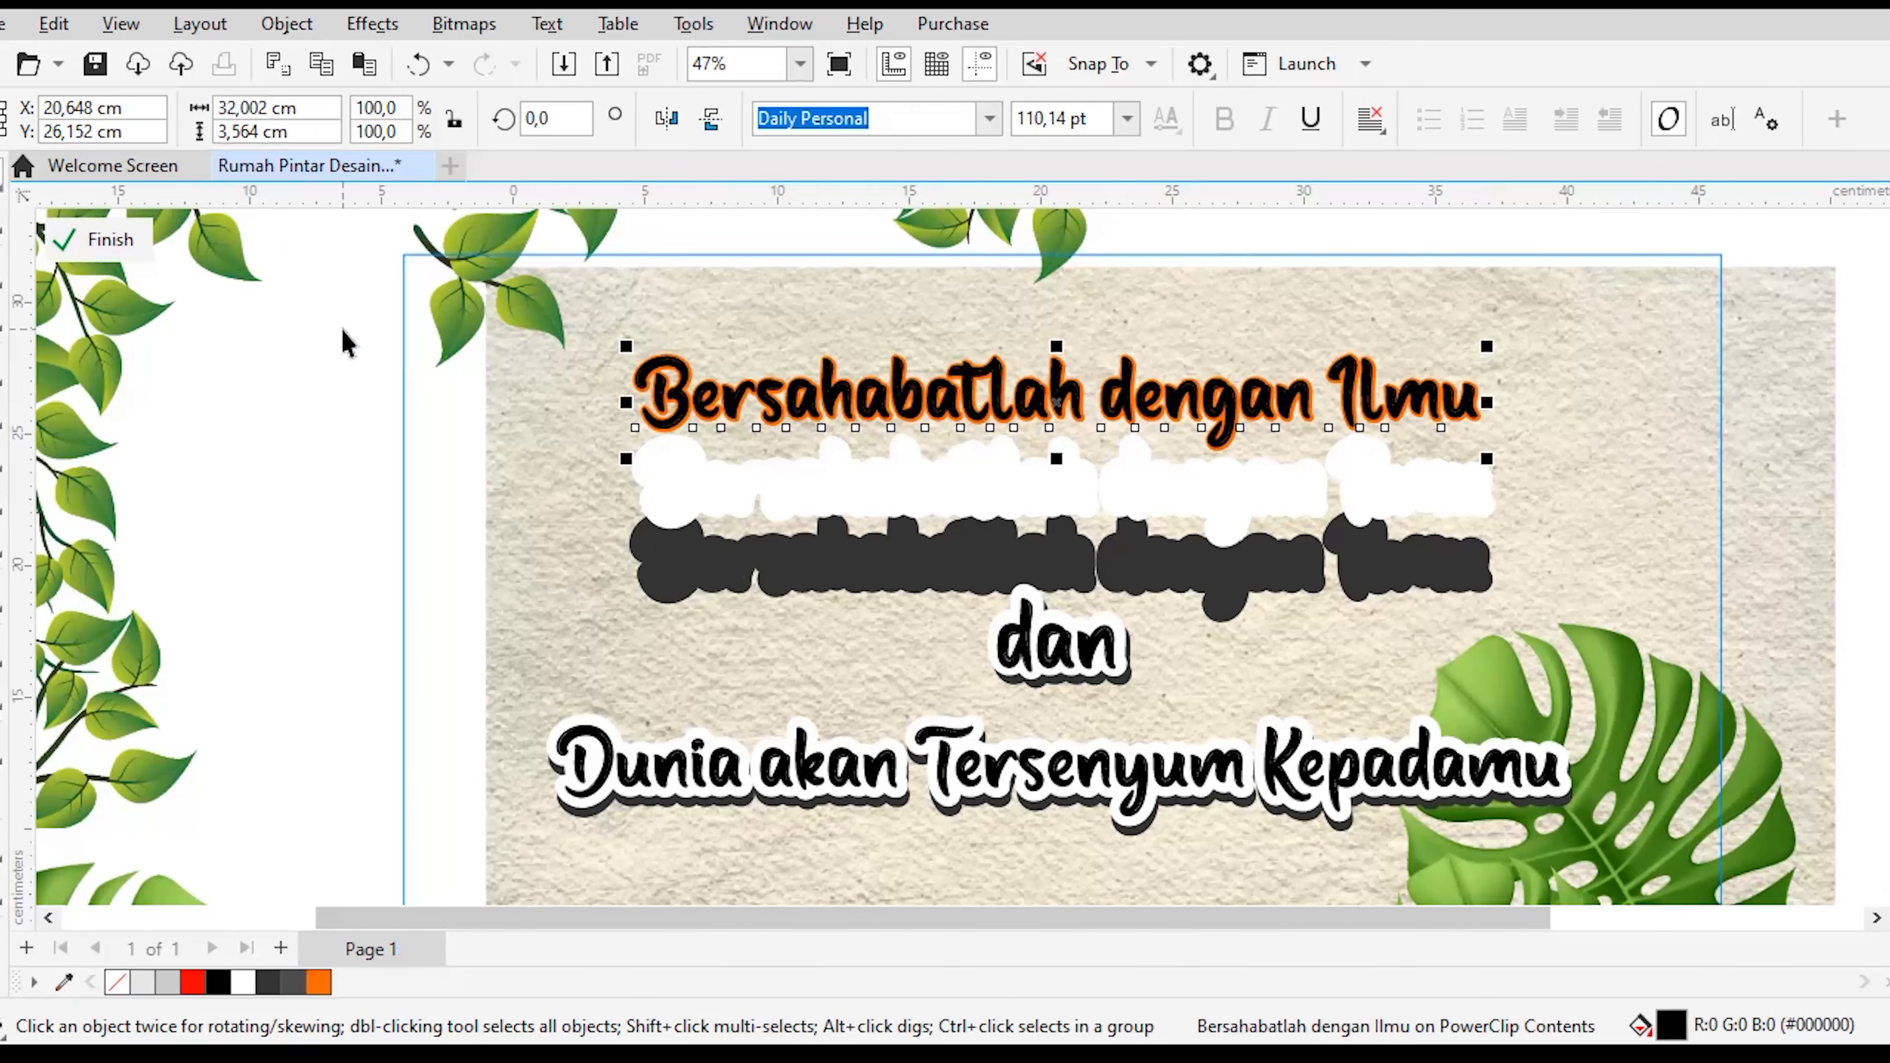
{"action": "left_click", "coordinate": [344, 344]}
{"action": "left_click_drag", "start_coordinate": [316, 283], "coordinate": [1509, 465]}
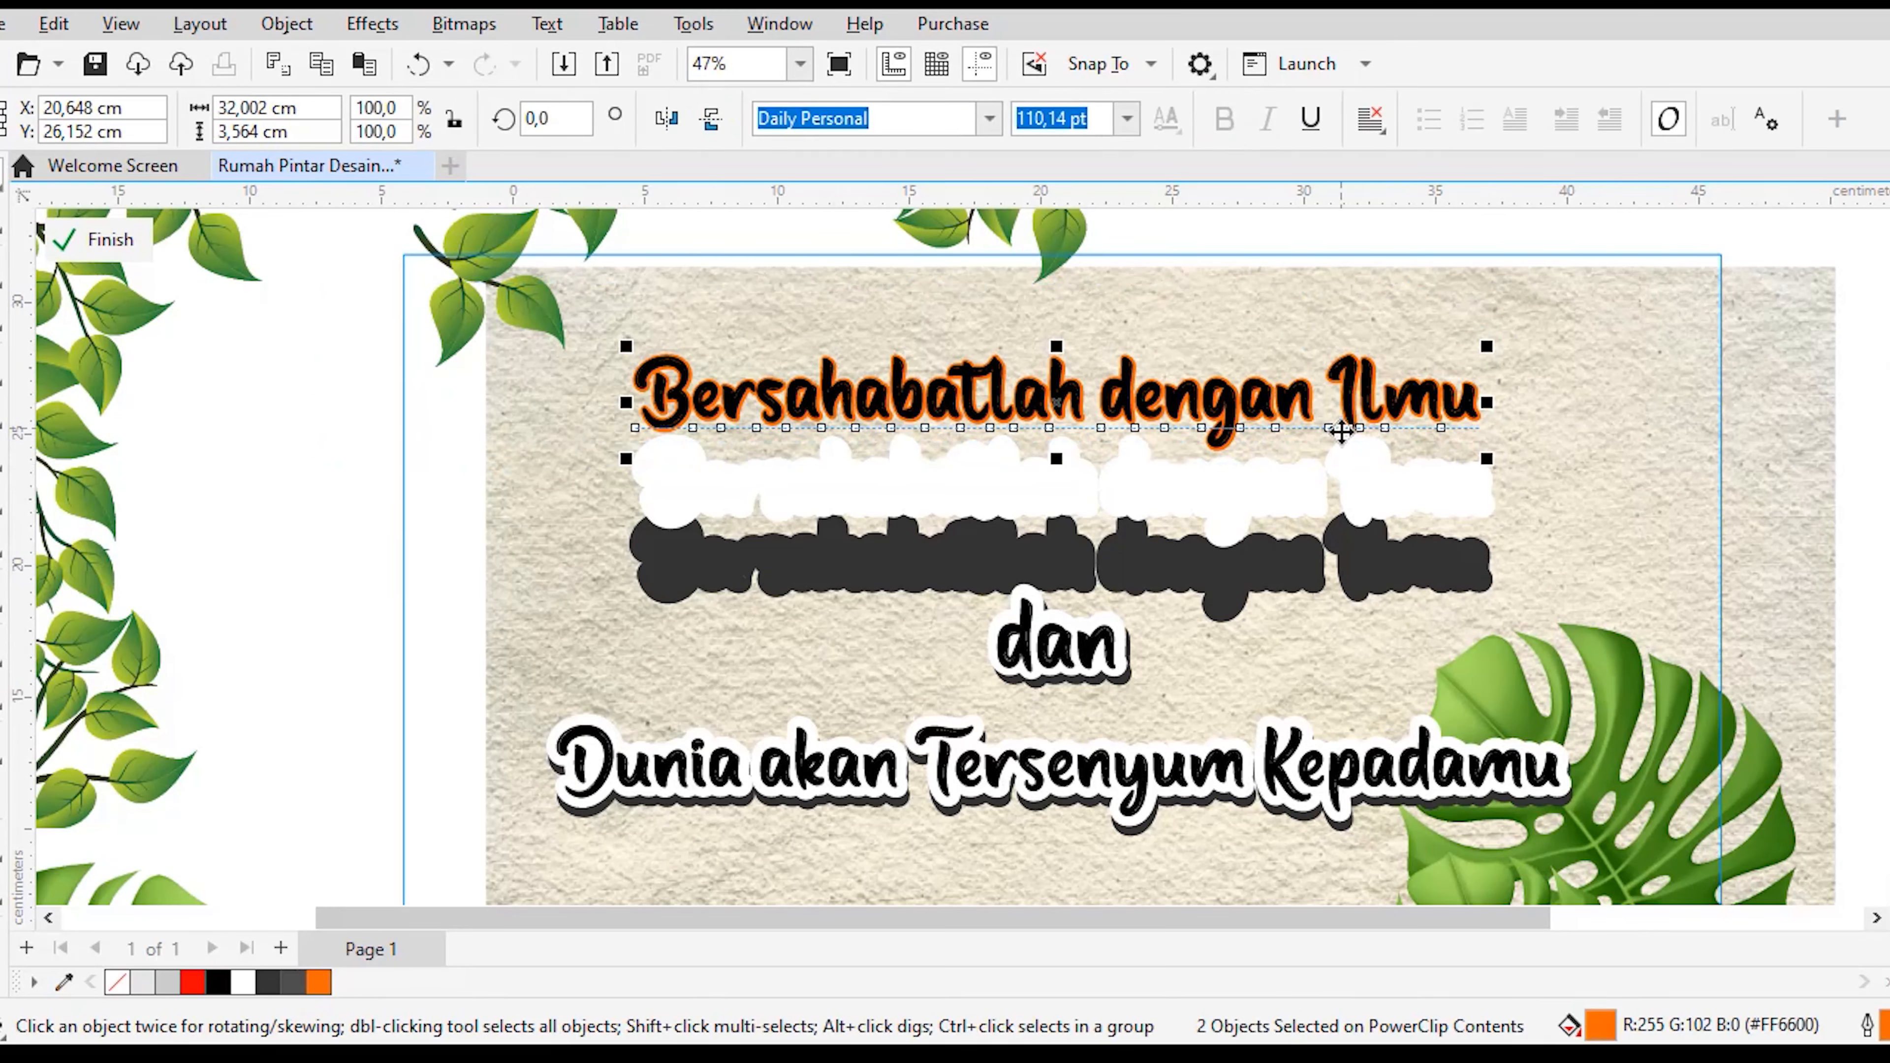
{"action": "left_click", "coordinate": [308, 309]}
{"action": "left_click_drag", "start_coordinate": [308, 308], "coordinate": [1540, 490]}
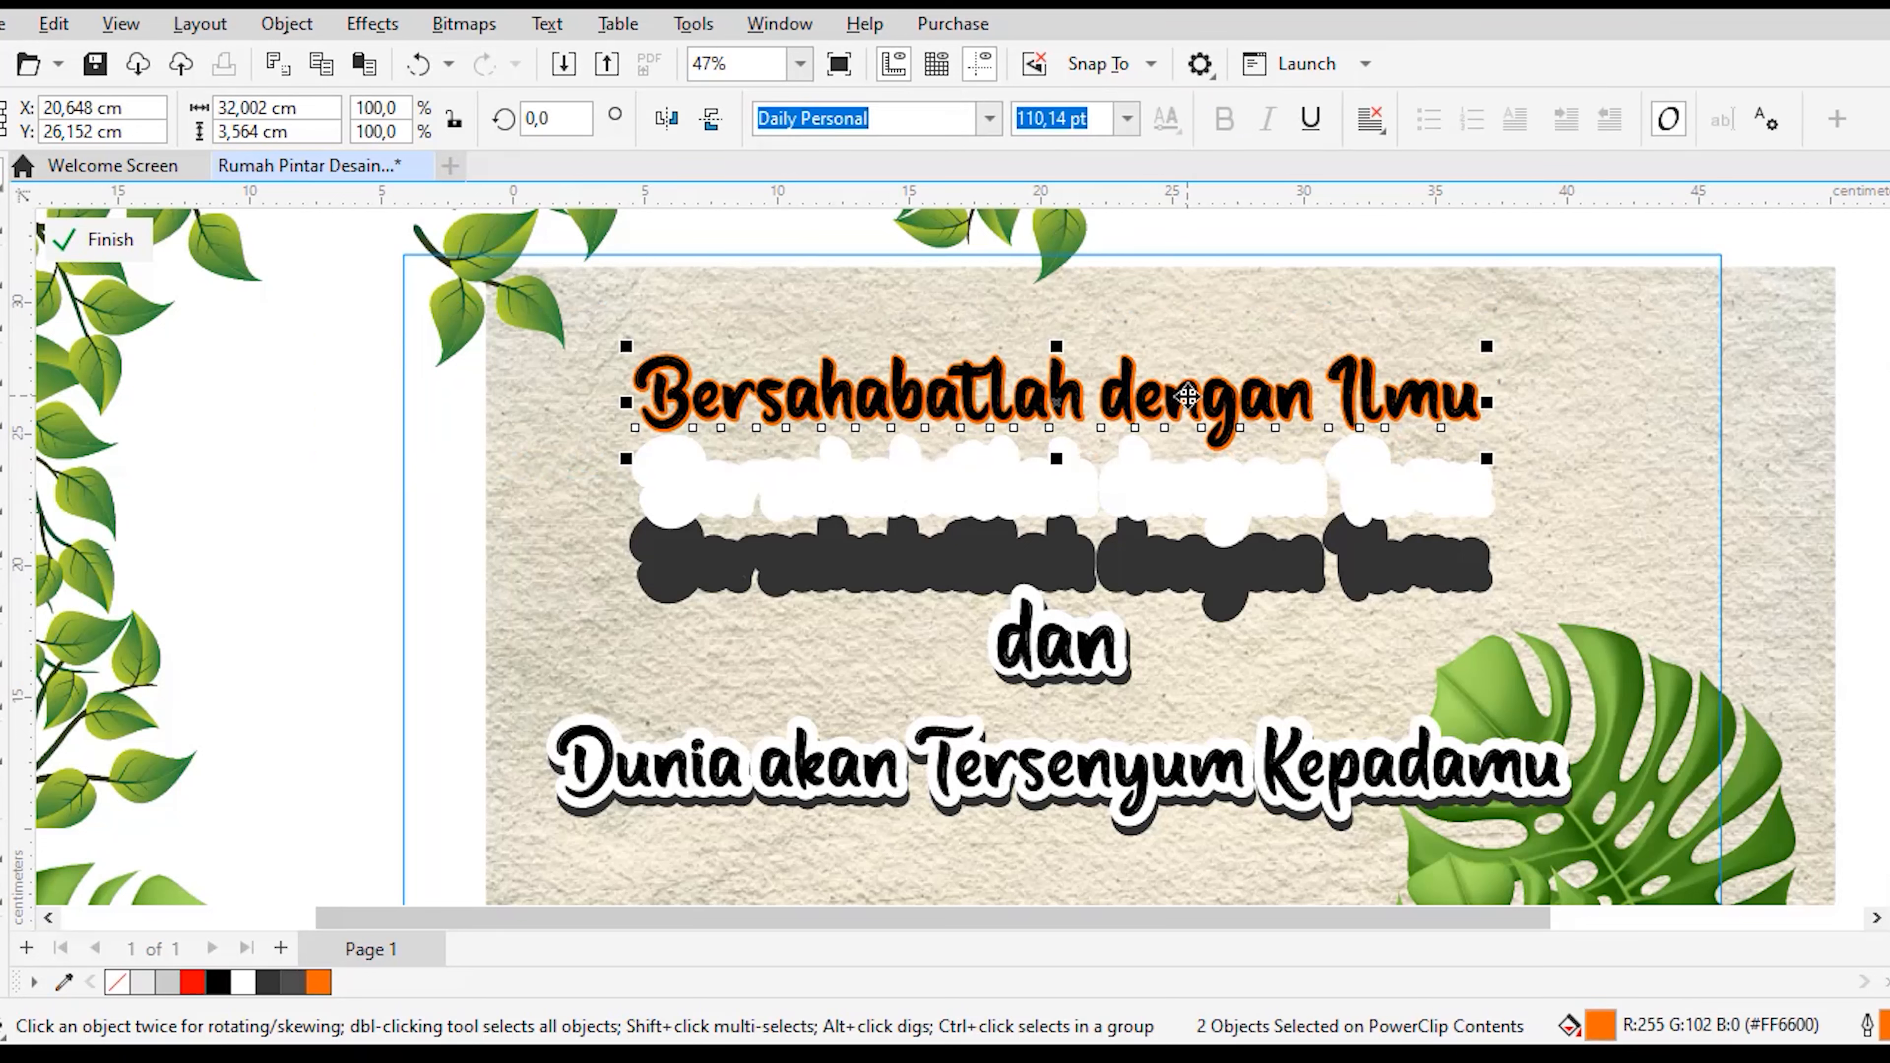
{"action": "left_click", "coordinate": [1030, 488], "text": "shift"}
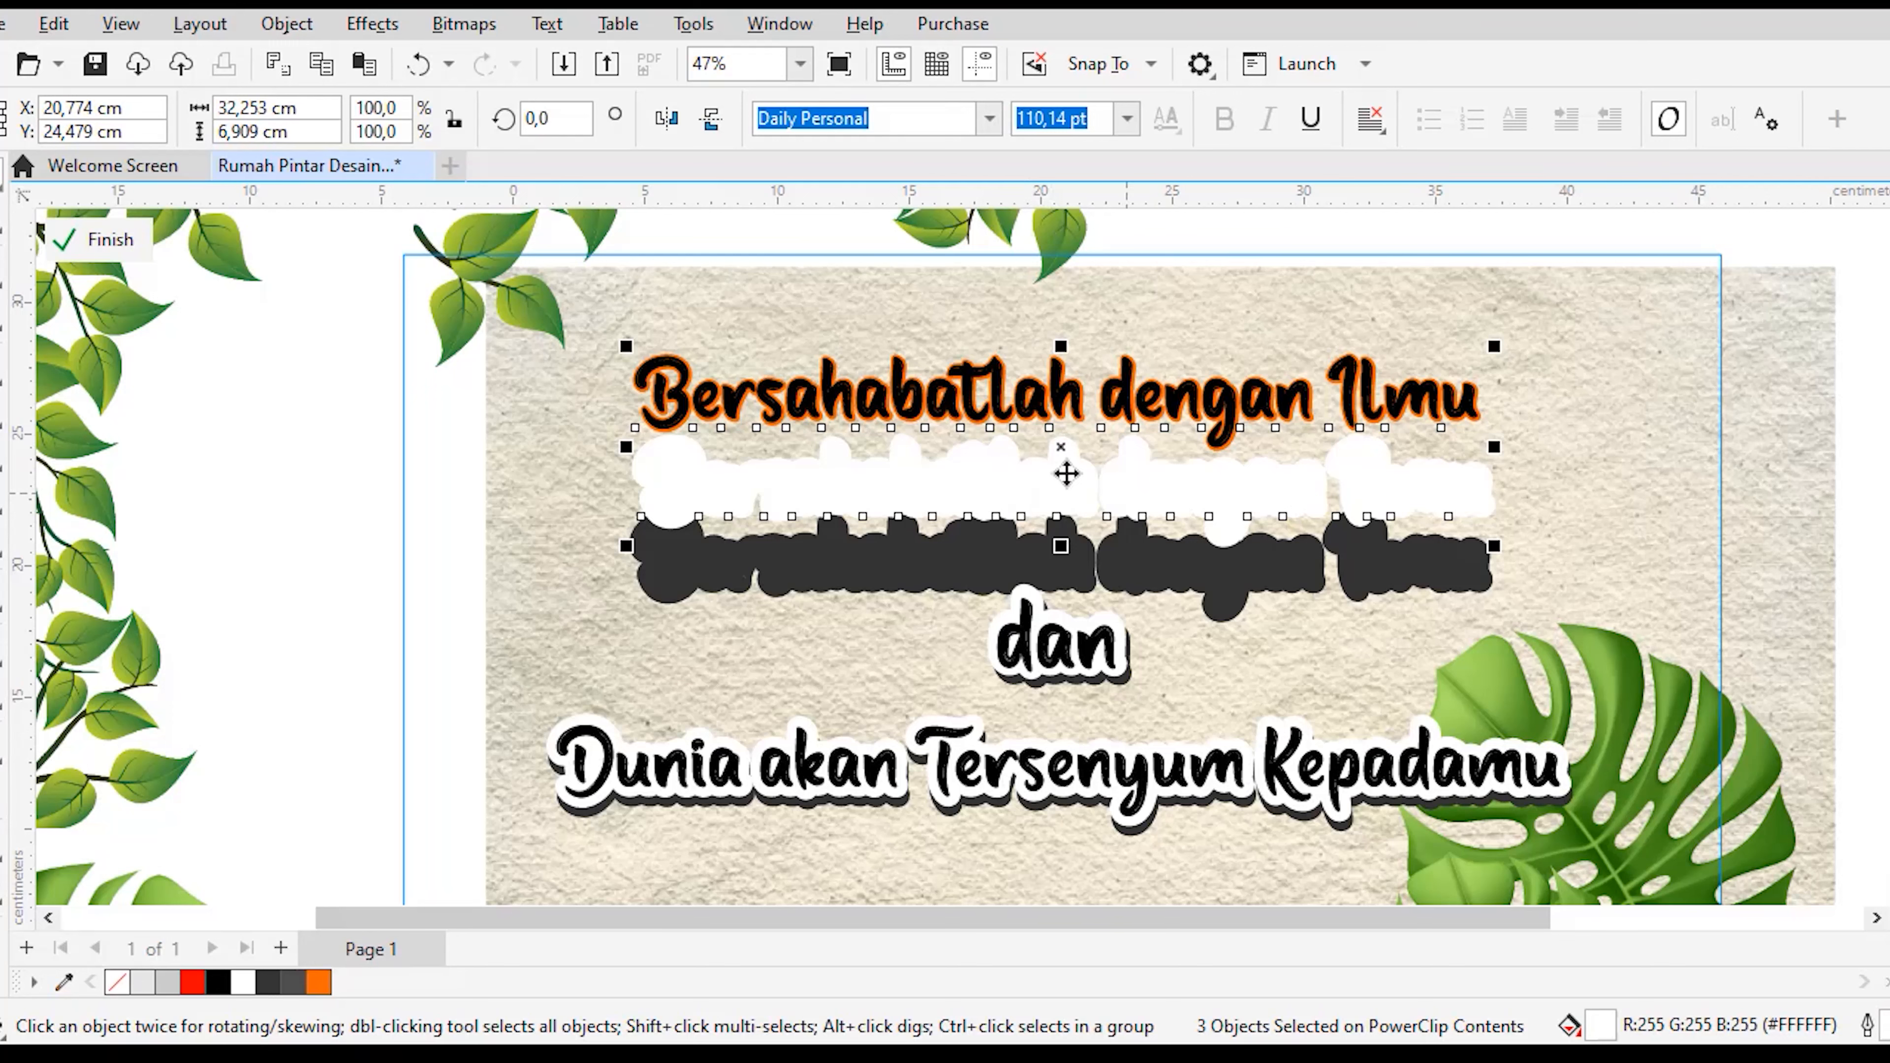
{"action": "key", "text": "c"}
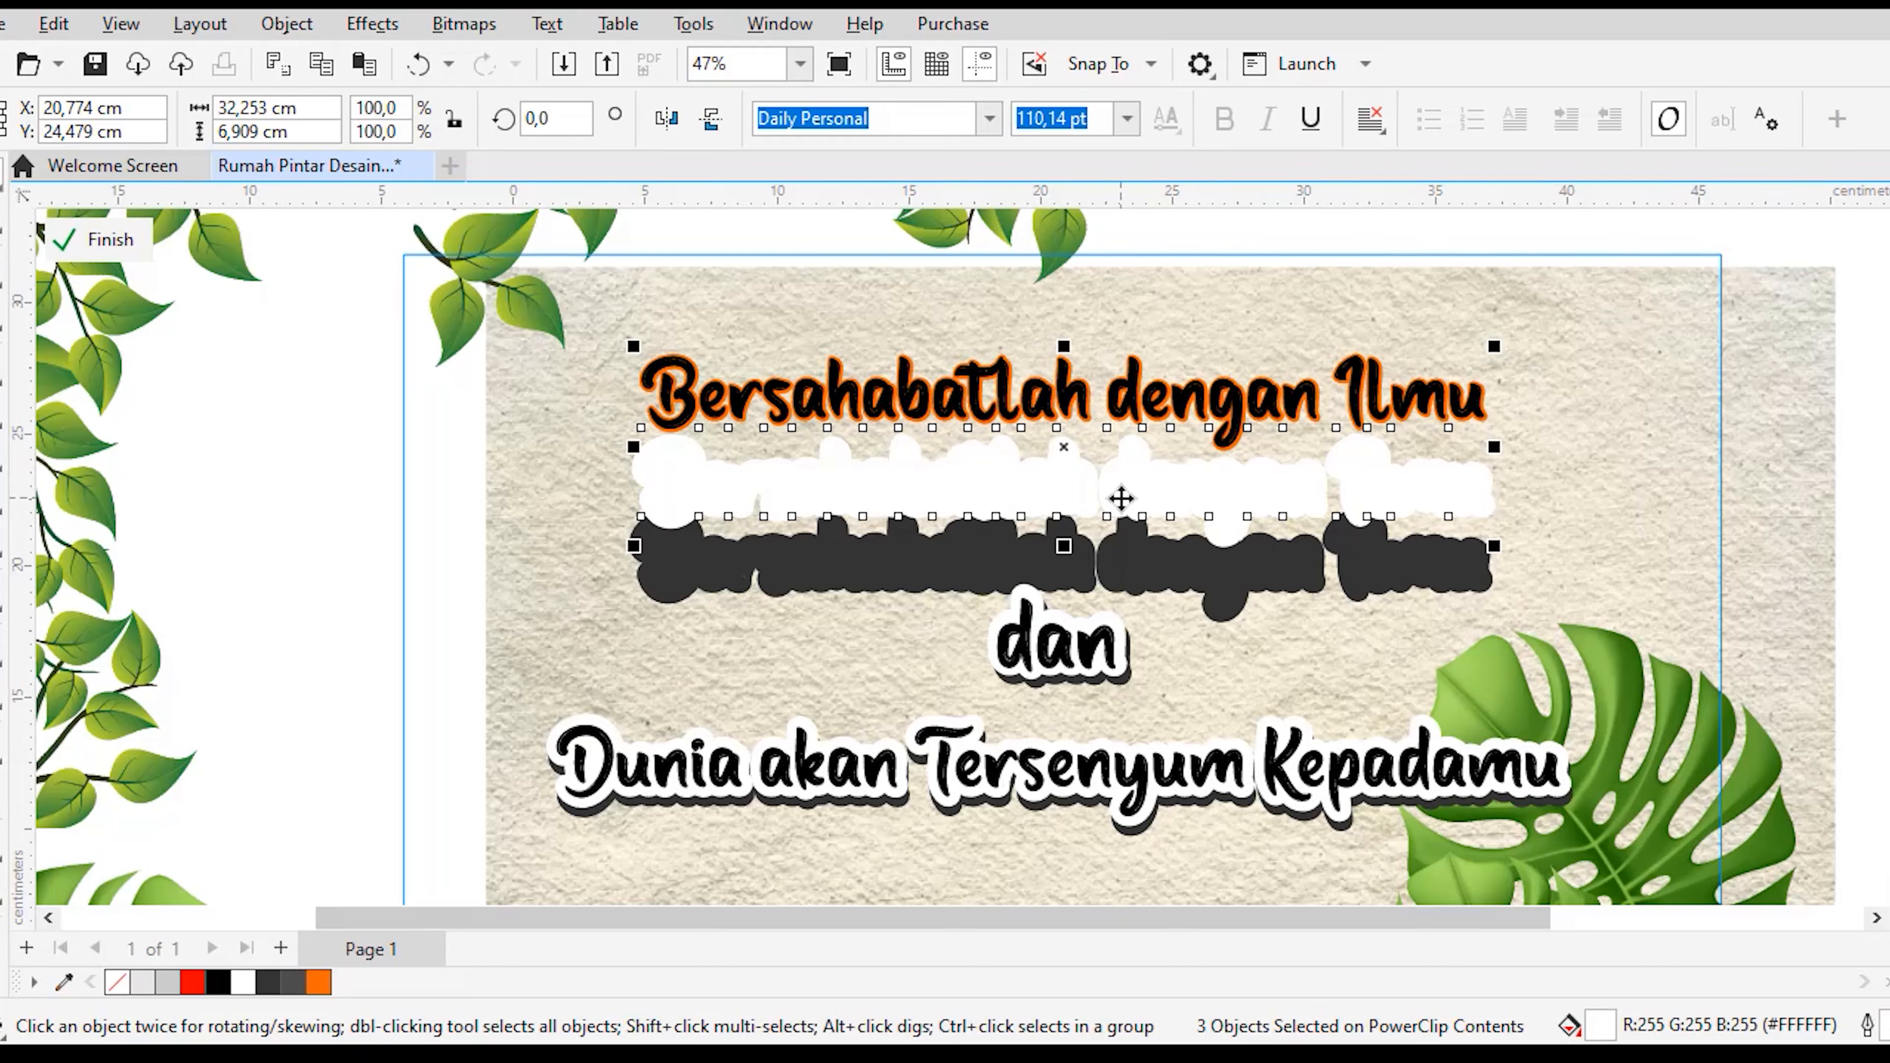
{"action": "key", "text": "e"}
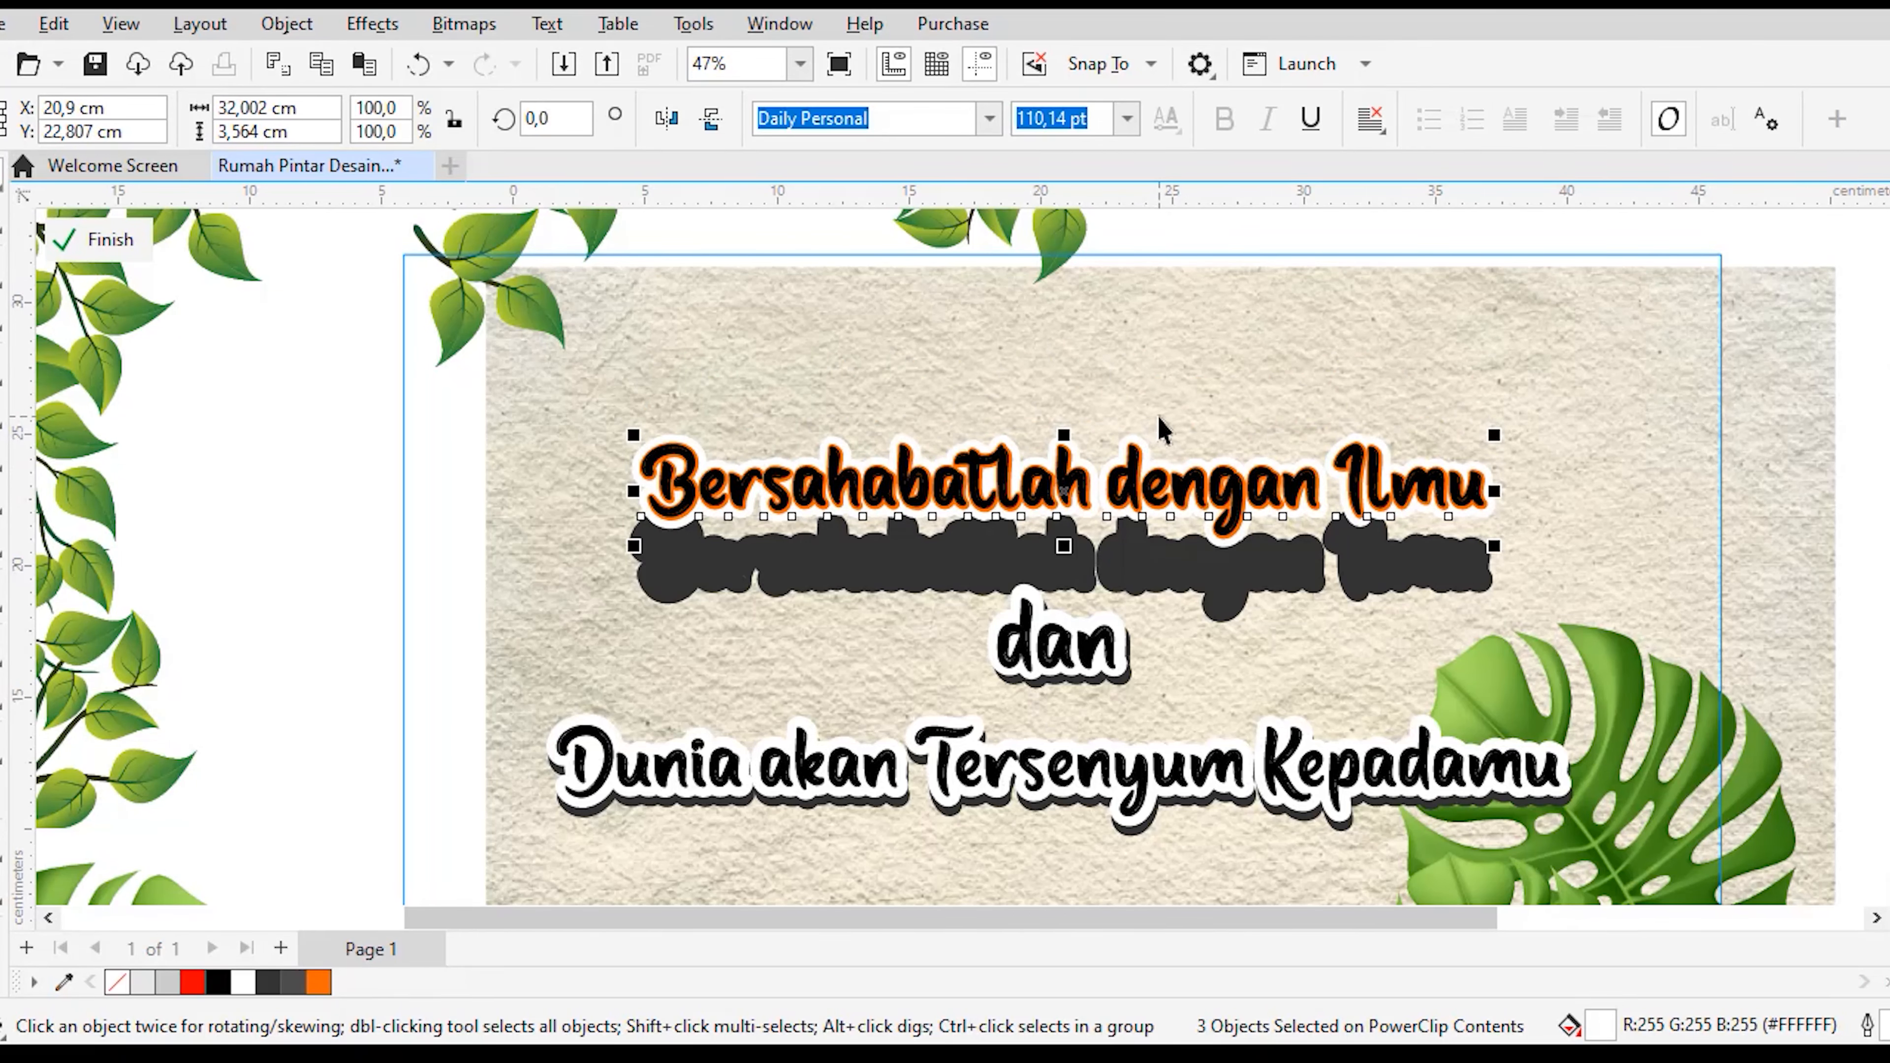
Step: Move the black, orange and white text layers together onto the dark shadow layer, at X 20.618 cm, Y 20.388 cm, and deselect them
{"action": "scroll", "coordinate": [1163, 429], "scroll_direction": "up", "scroll_amount": 2}
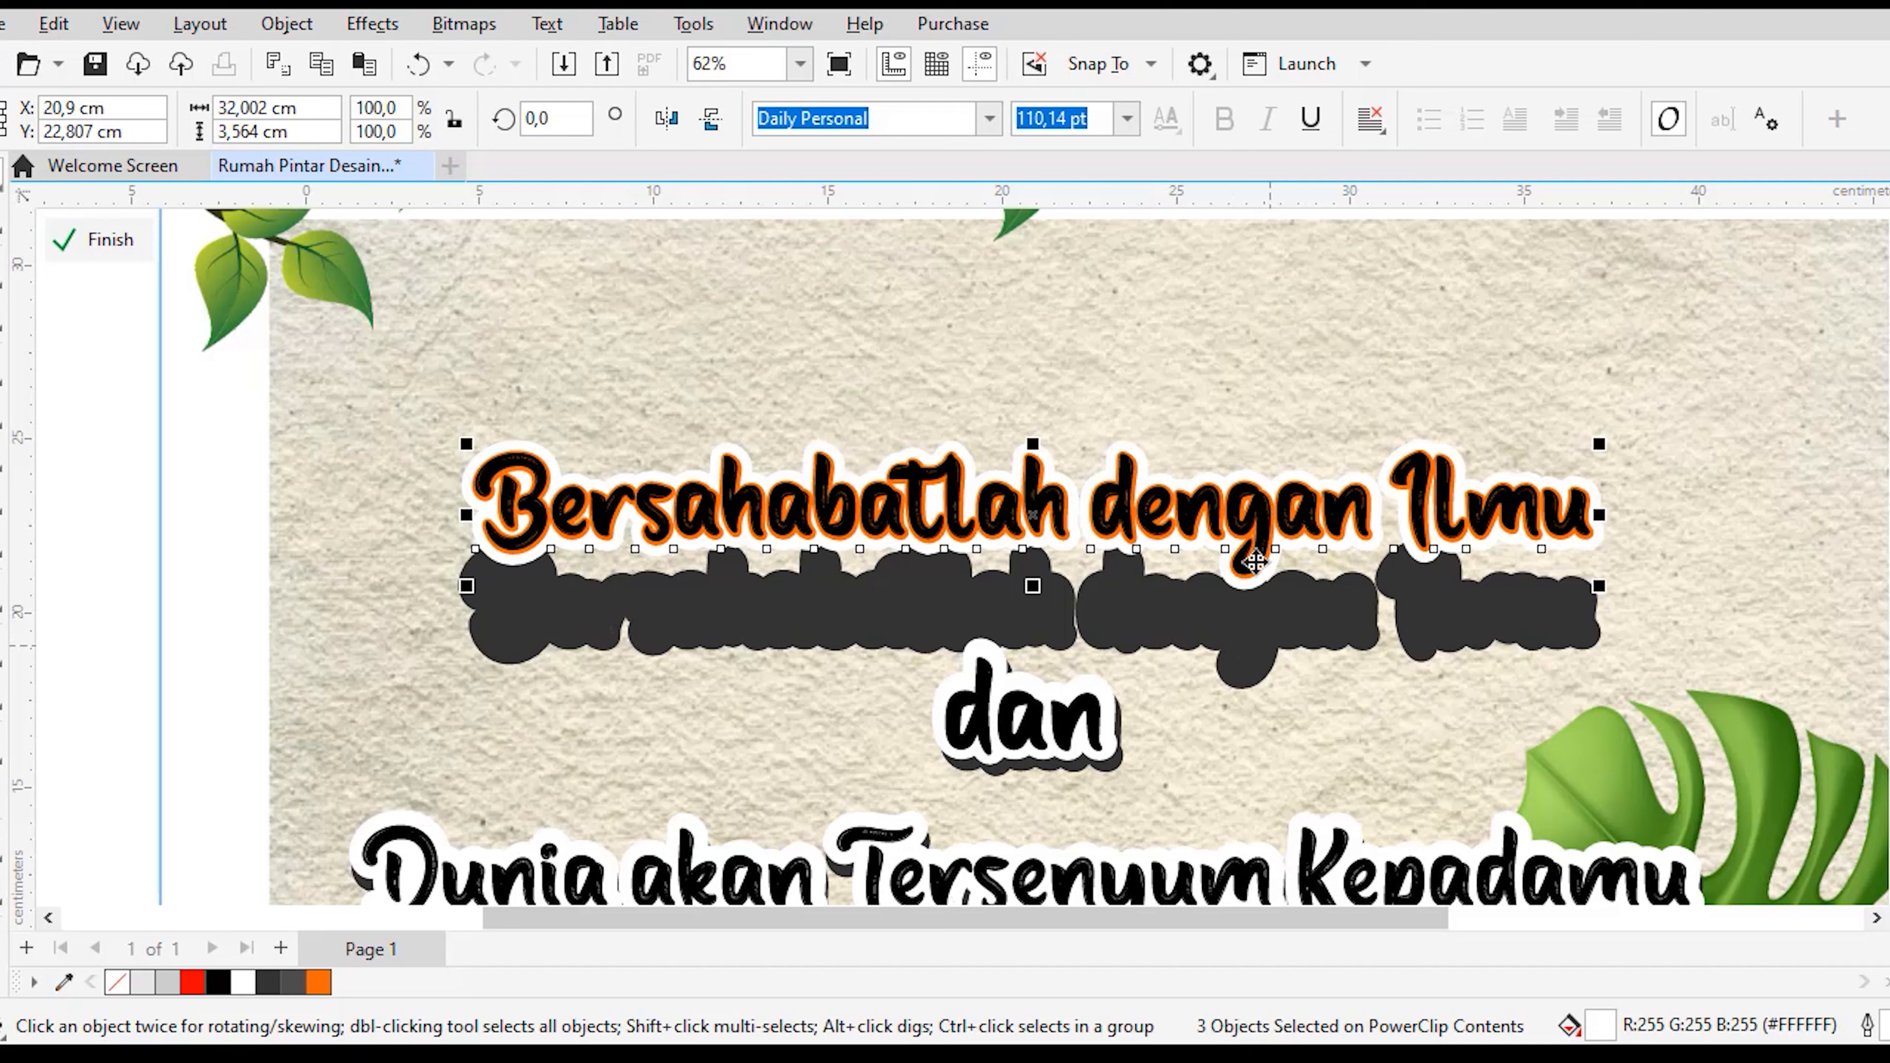
{"action": "left_click_drag", "start_coordinate": [1259, 511], "coordinate": [1254, 593]}
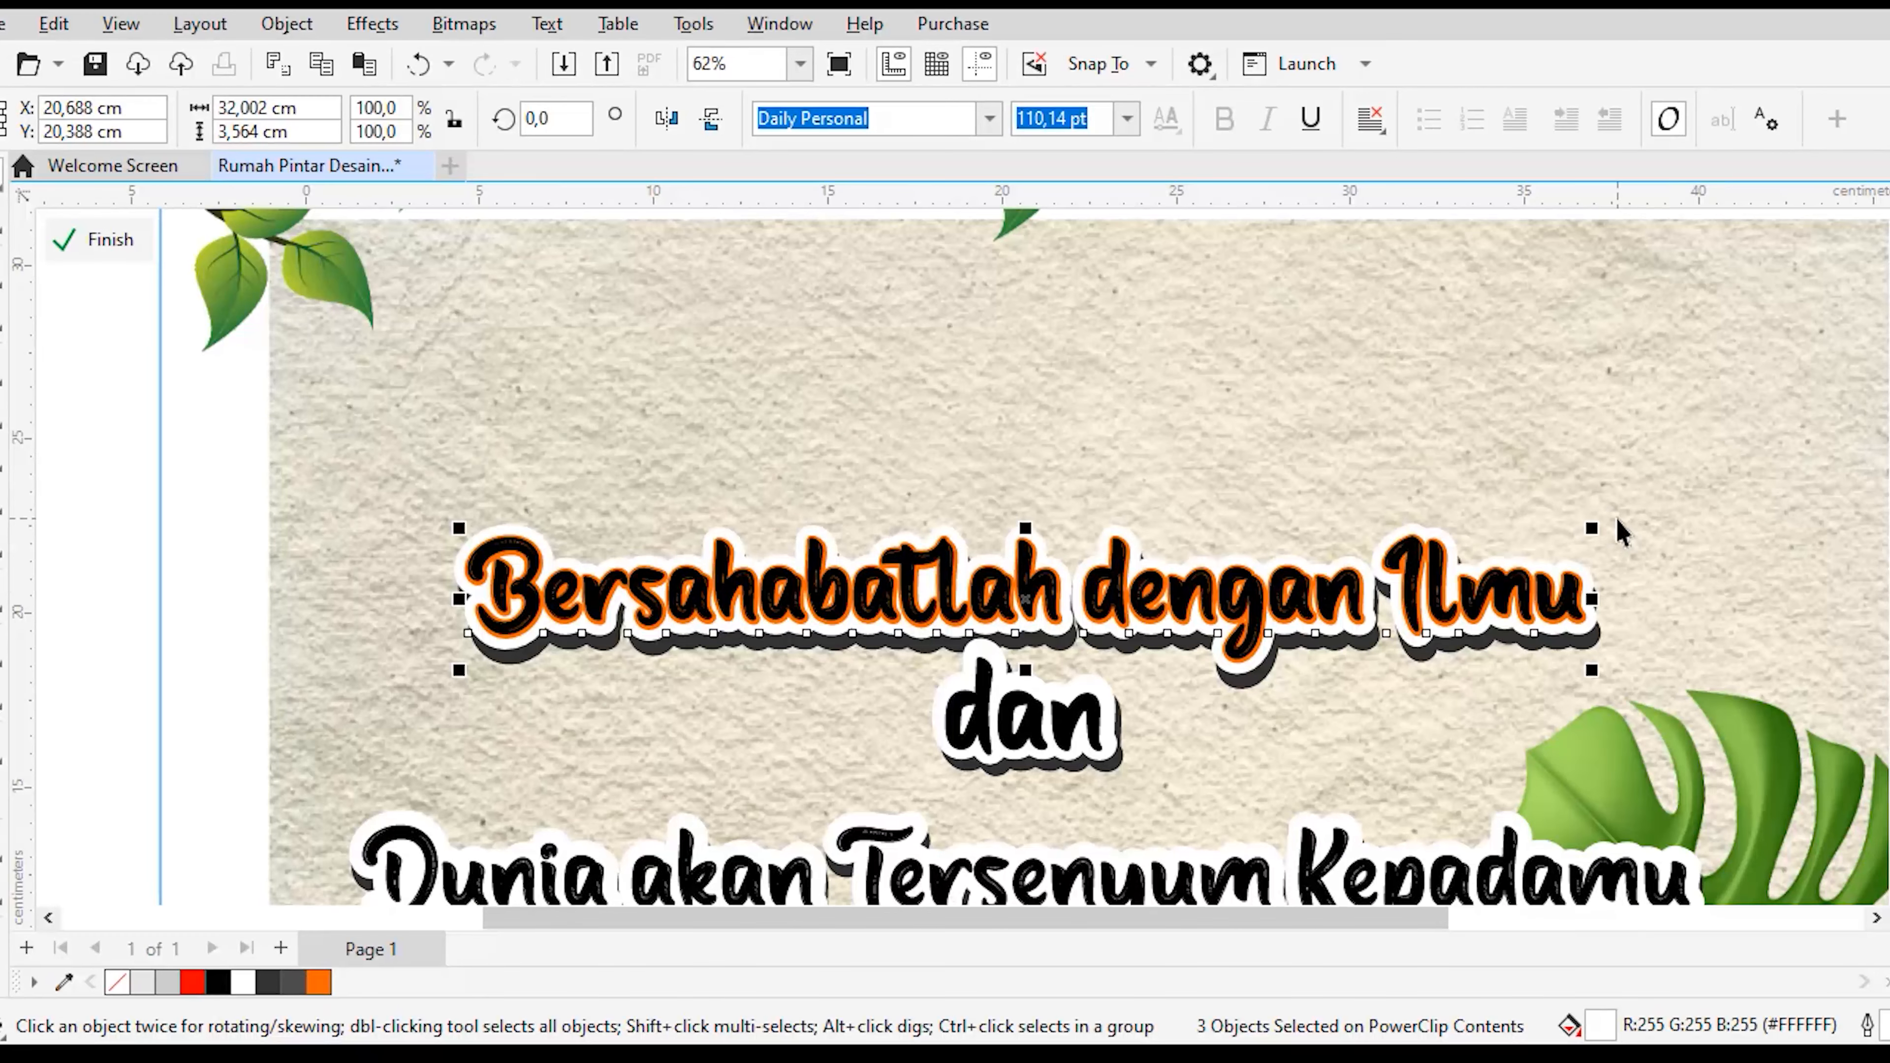
{"action": "key", "text": "Left"}
{"action": "key", "text": "Left"}
{"action": "key", "text": "Left"}
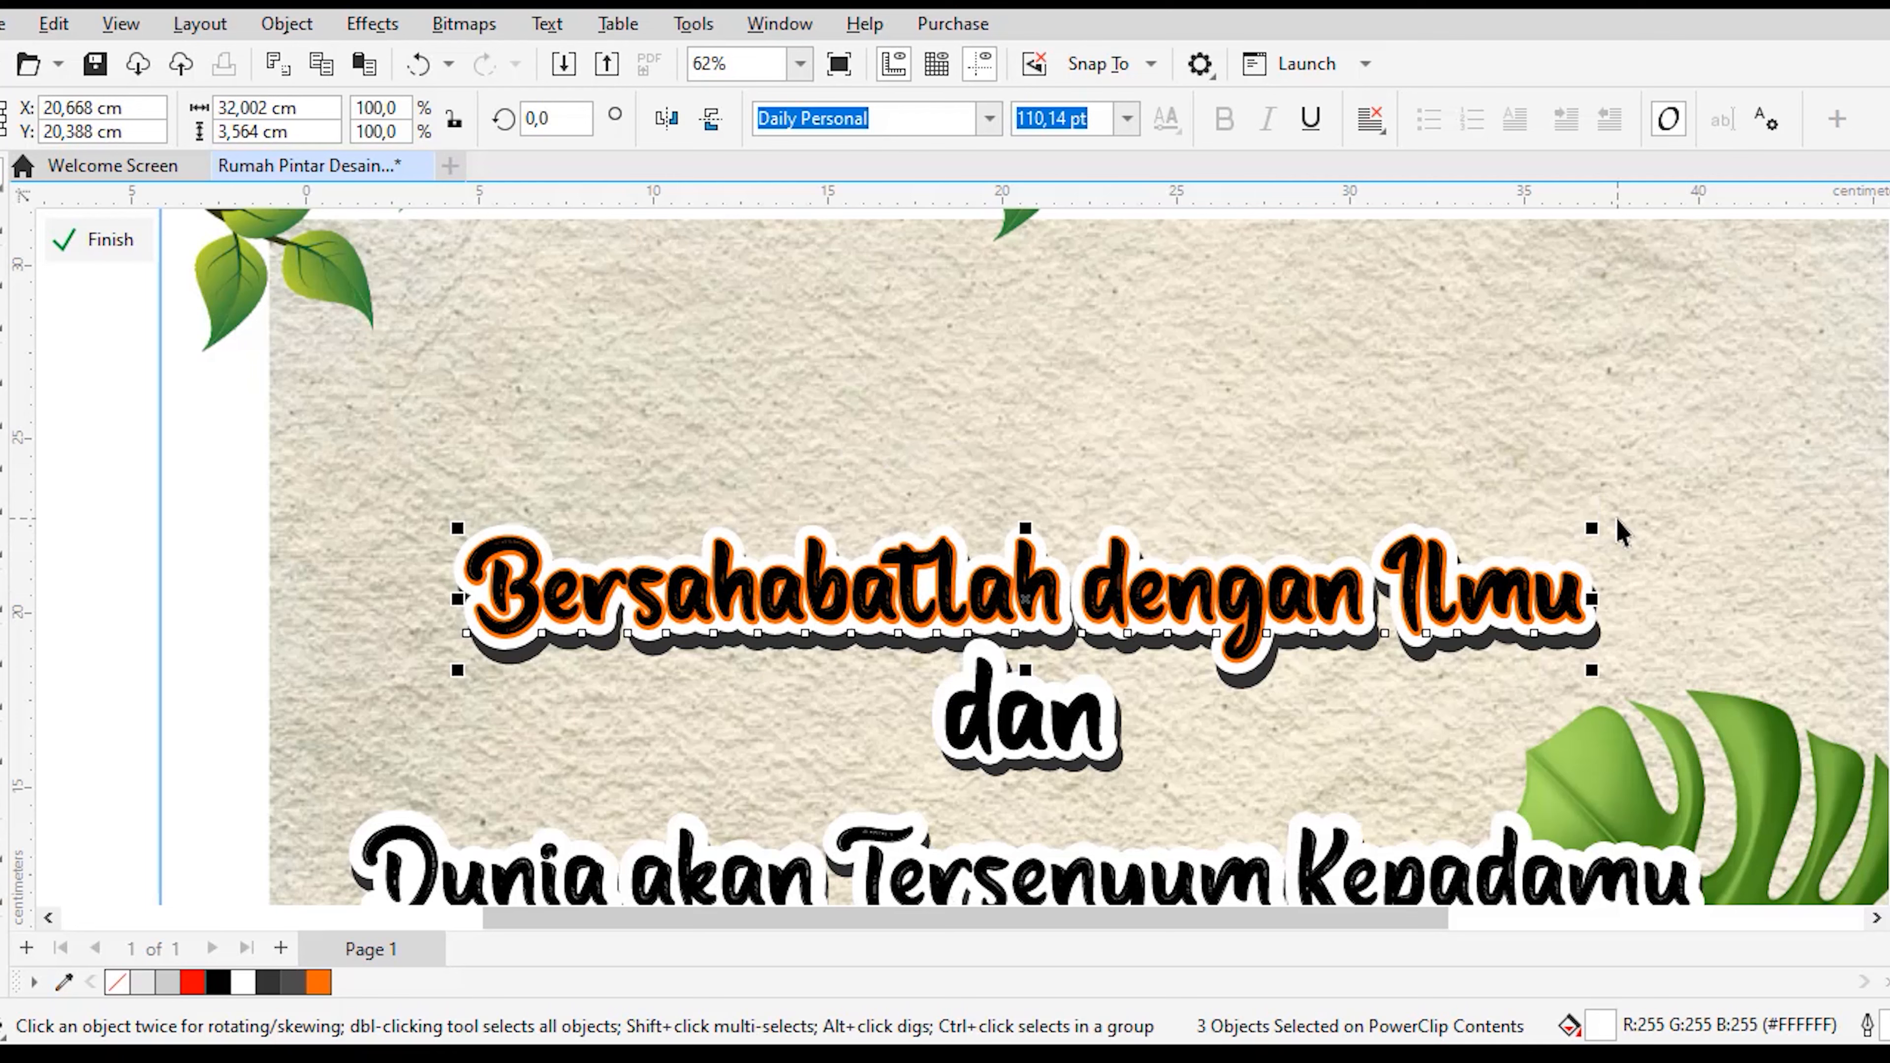
{"action": "key", "text": "Left"}
{"action": "key", "text": "Left"}
{"action": "key", "text": "Left"}
{"action": "key", "text": "Left"}
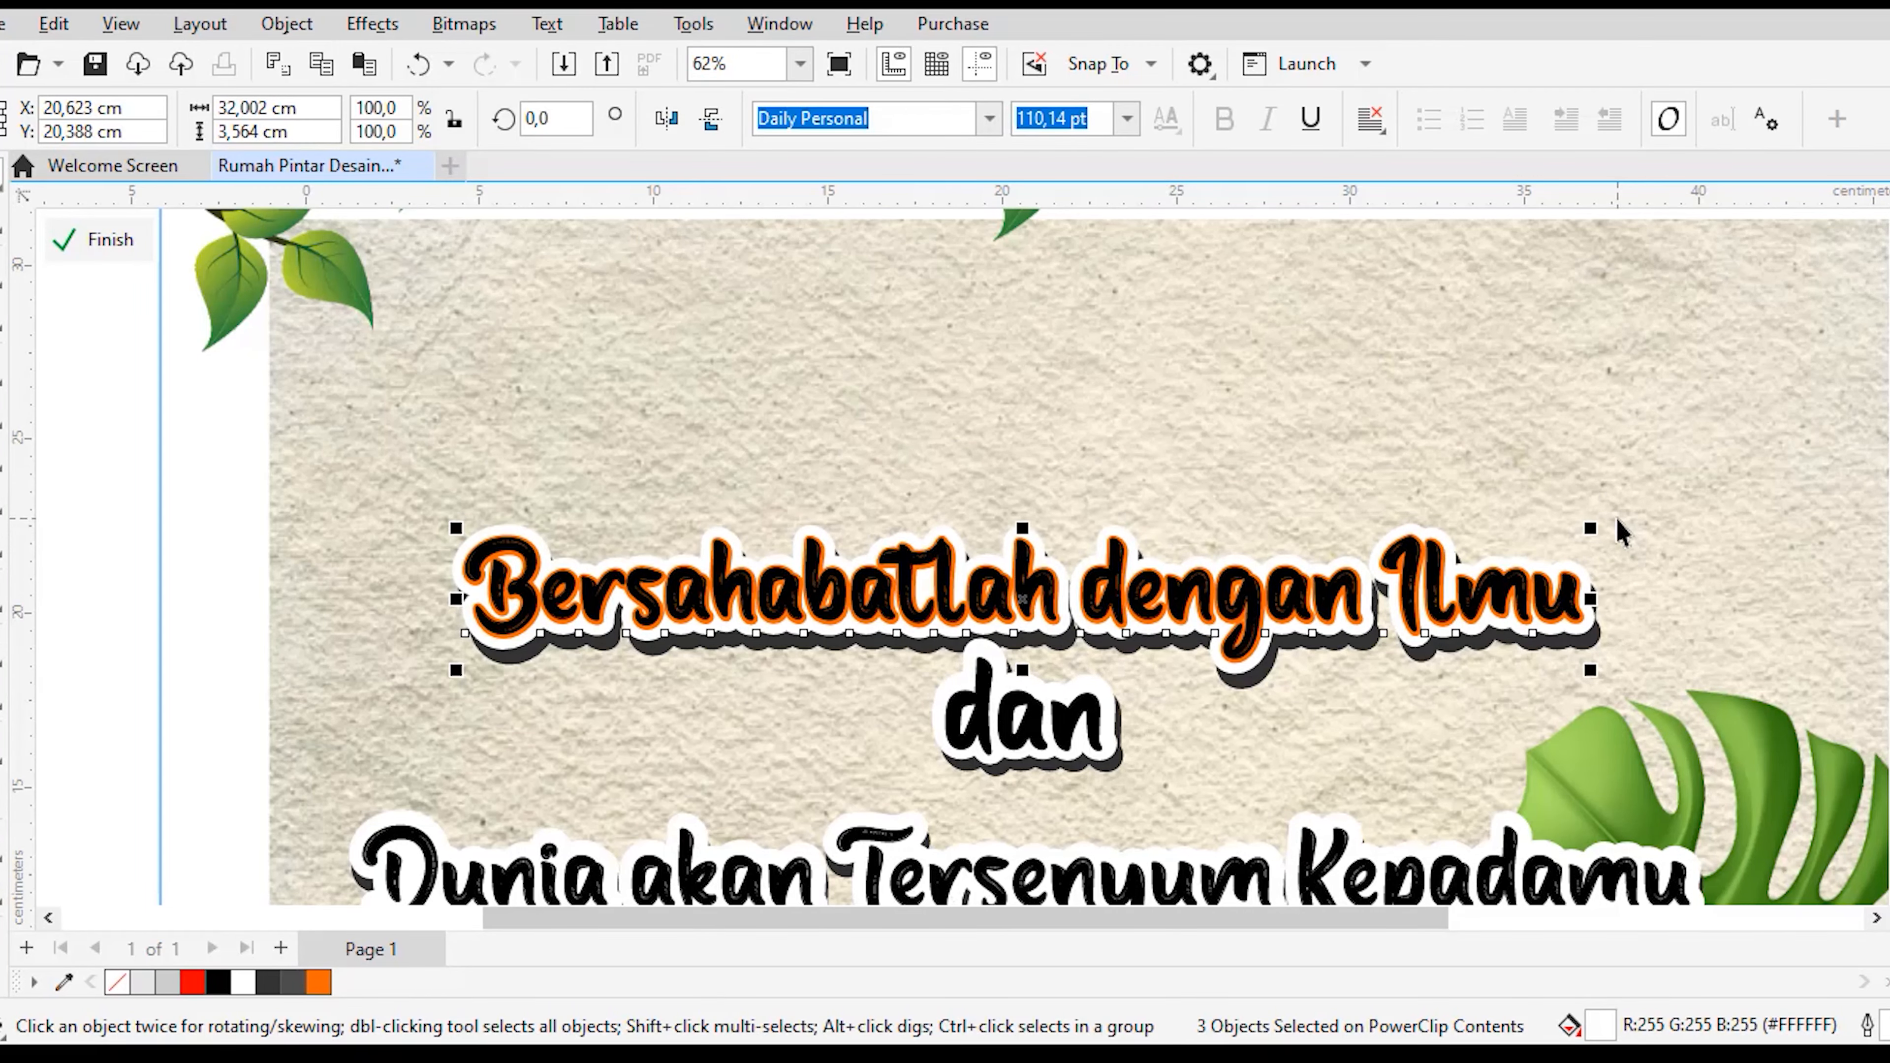
{"action": "scroll", "coordinate": [1418, 522], "scroll_direction": "down", "scroll_amount": 2}
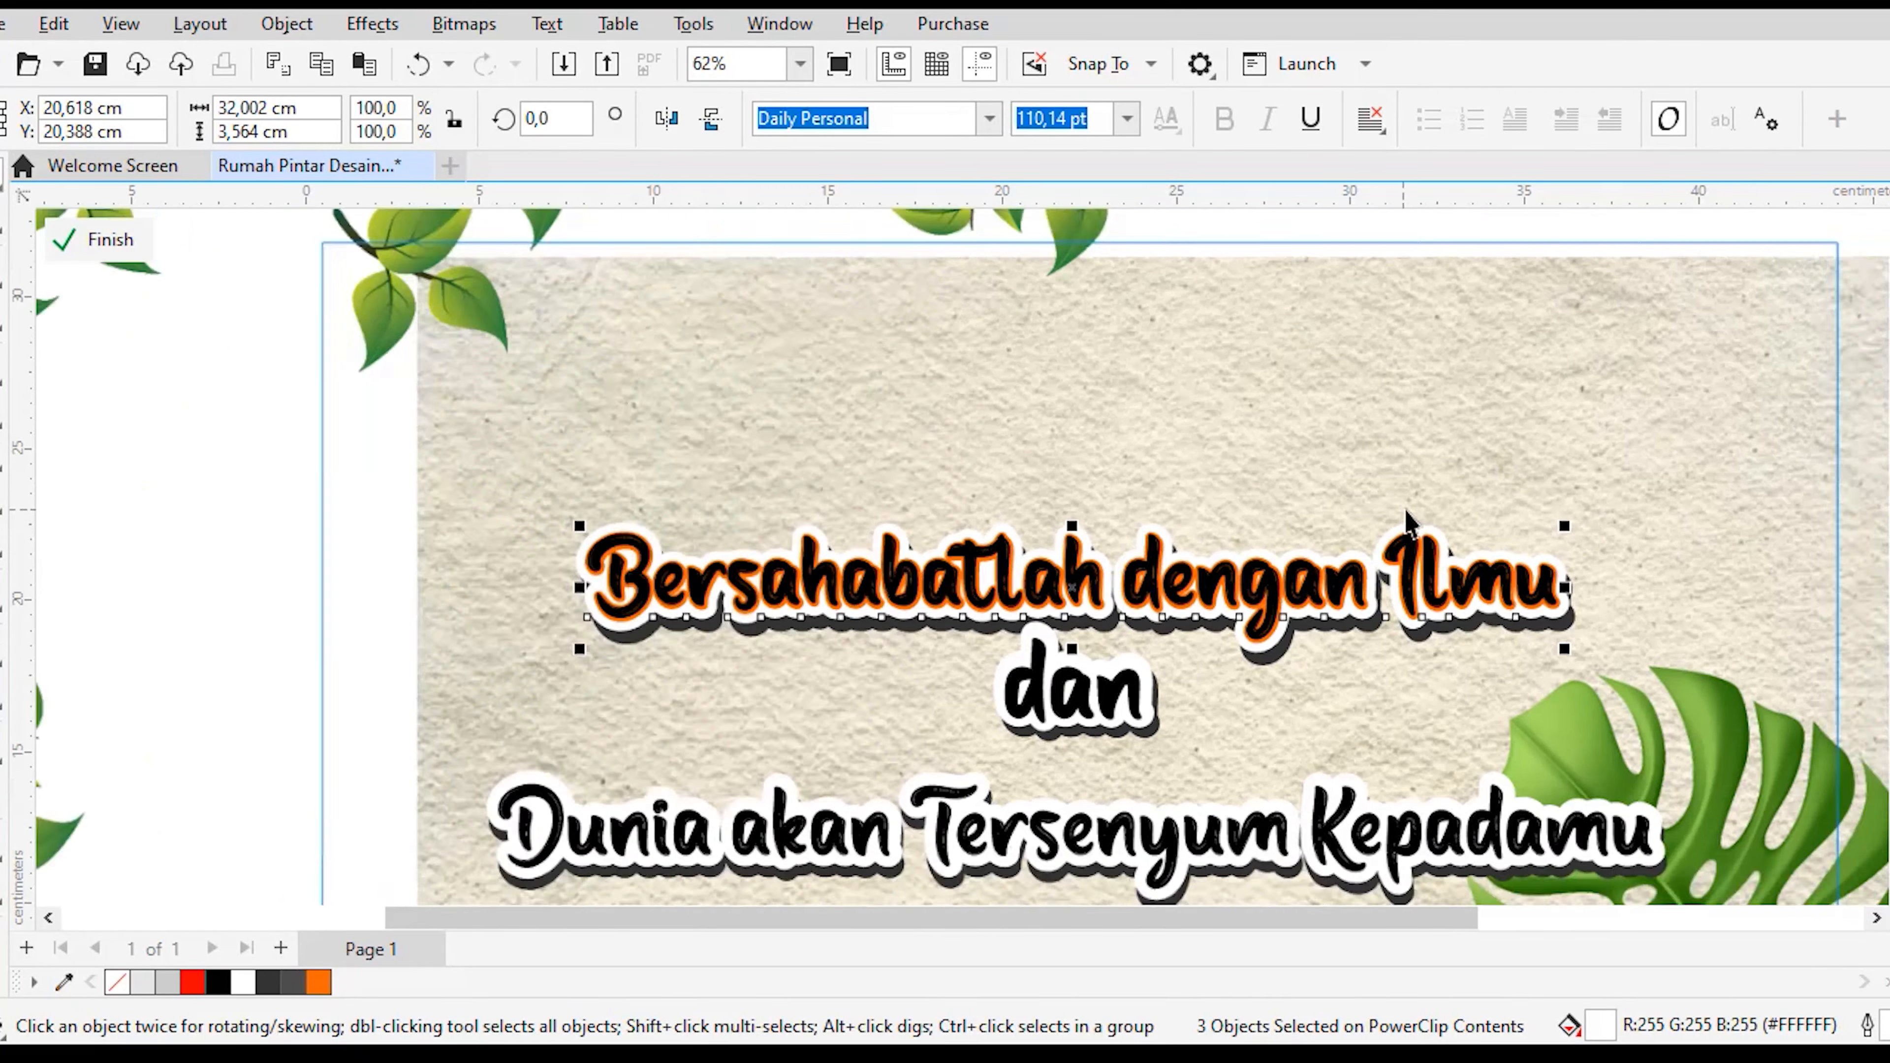
{"action": "scroll", "coordinate": [1425, 521], "scroll_direction": "down", "scroll_amount": 2}
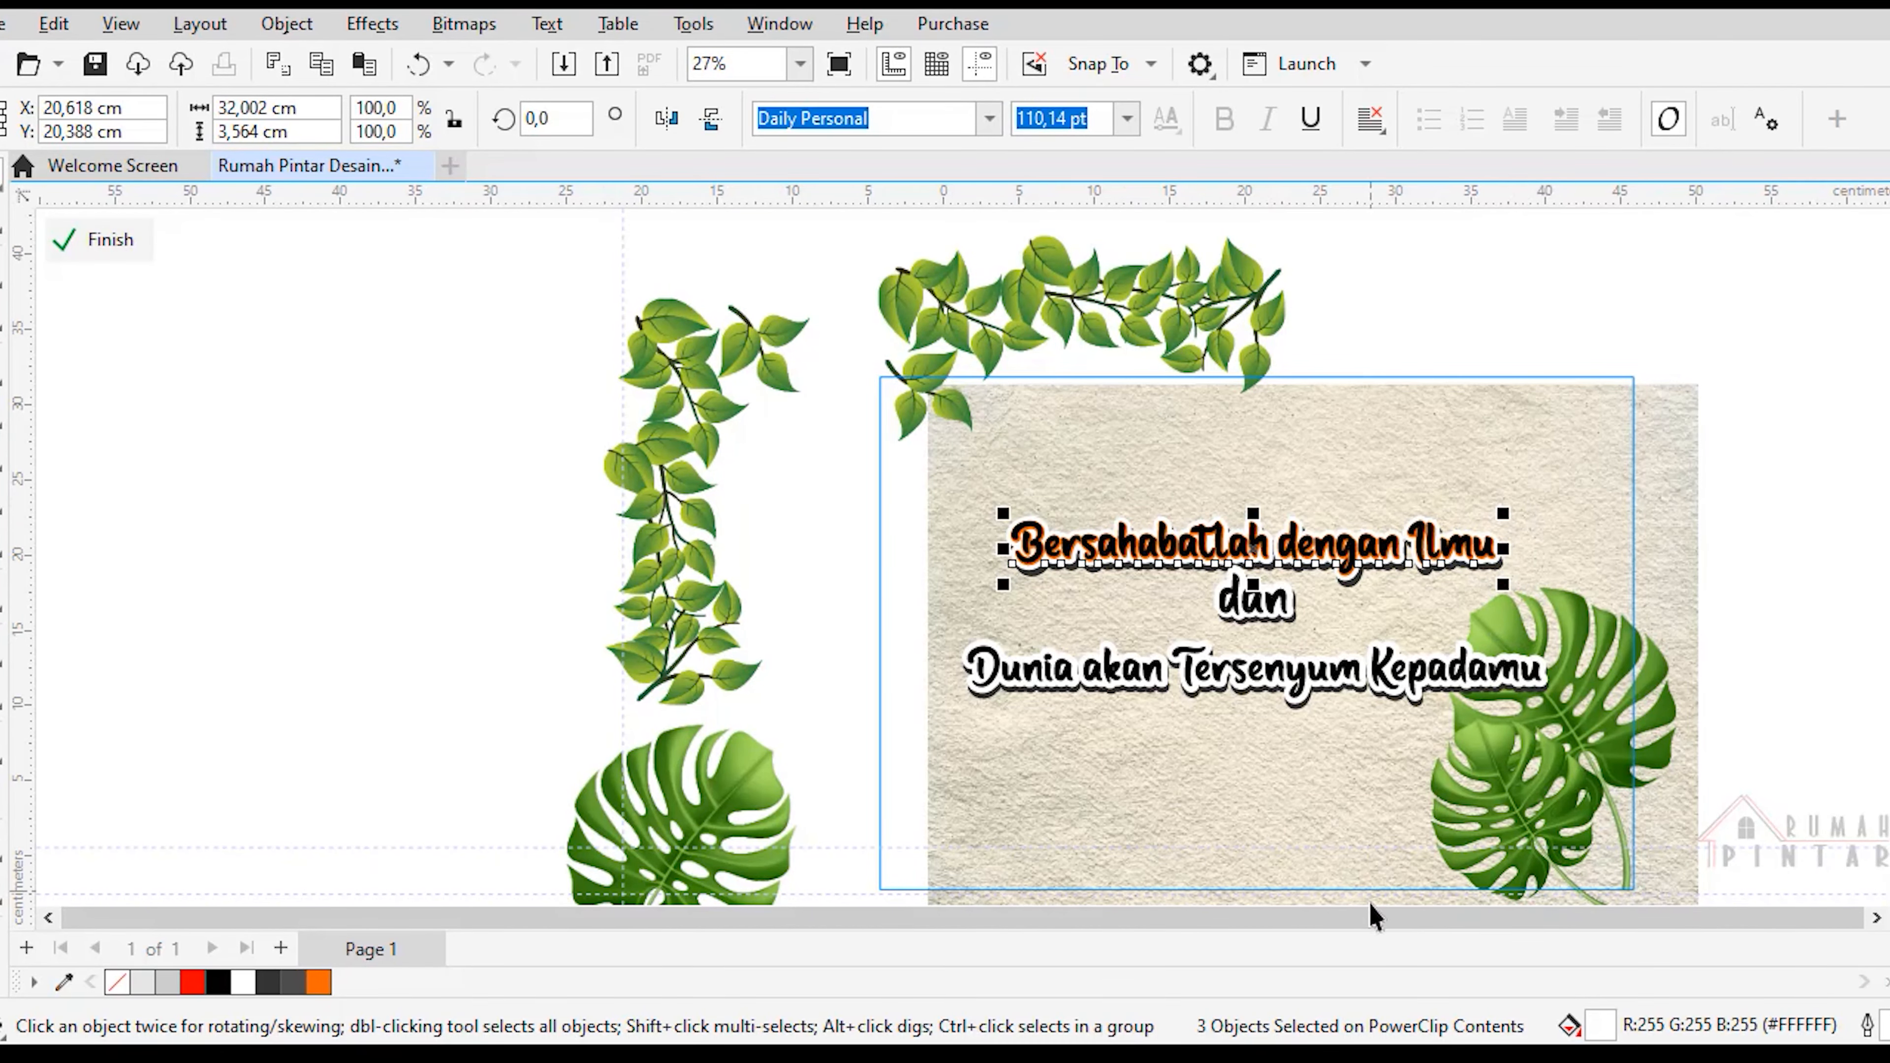
{"action": "left_click", "coordinate": [1876, 918]}
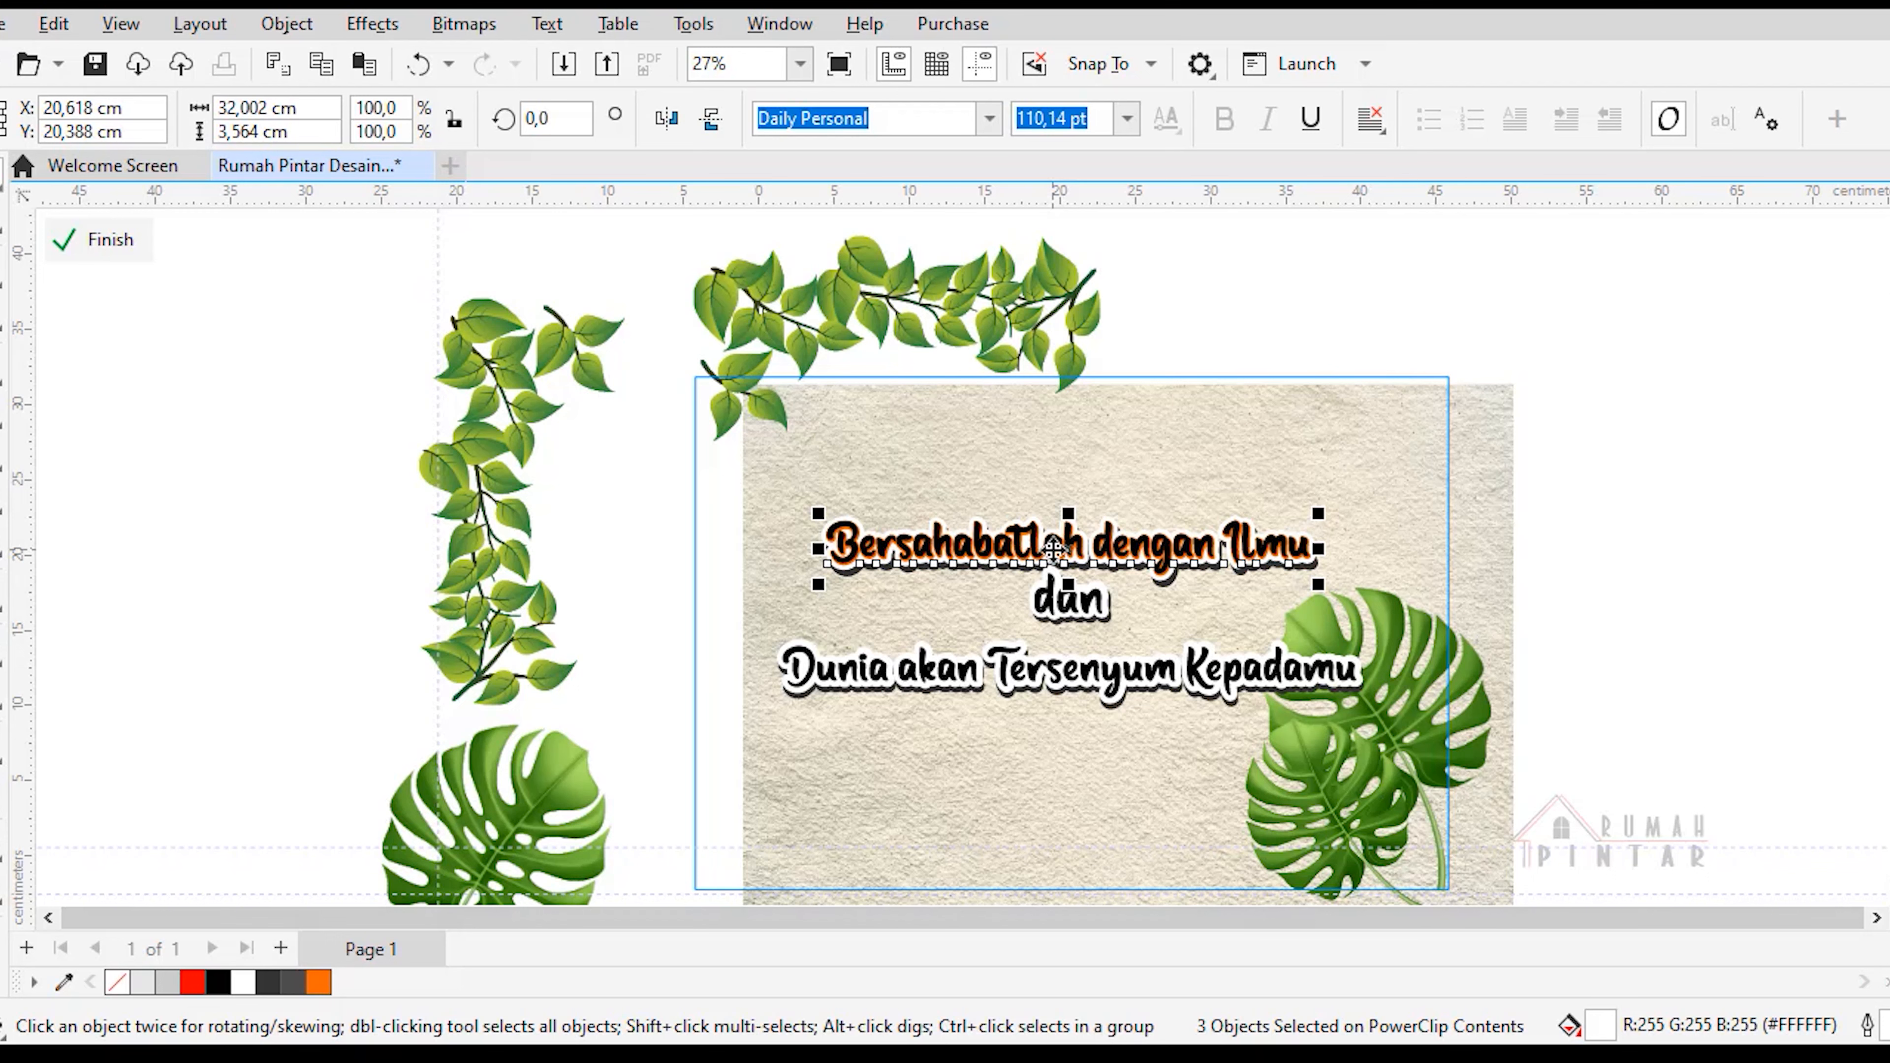
{"action": "left_click", "coordinate": [1485, 298]}
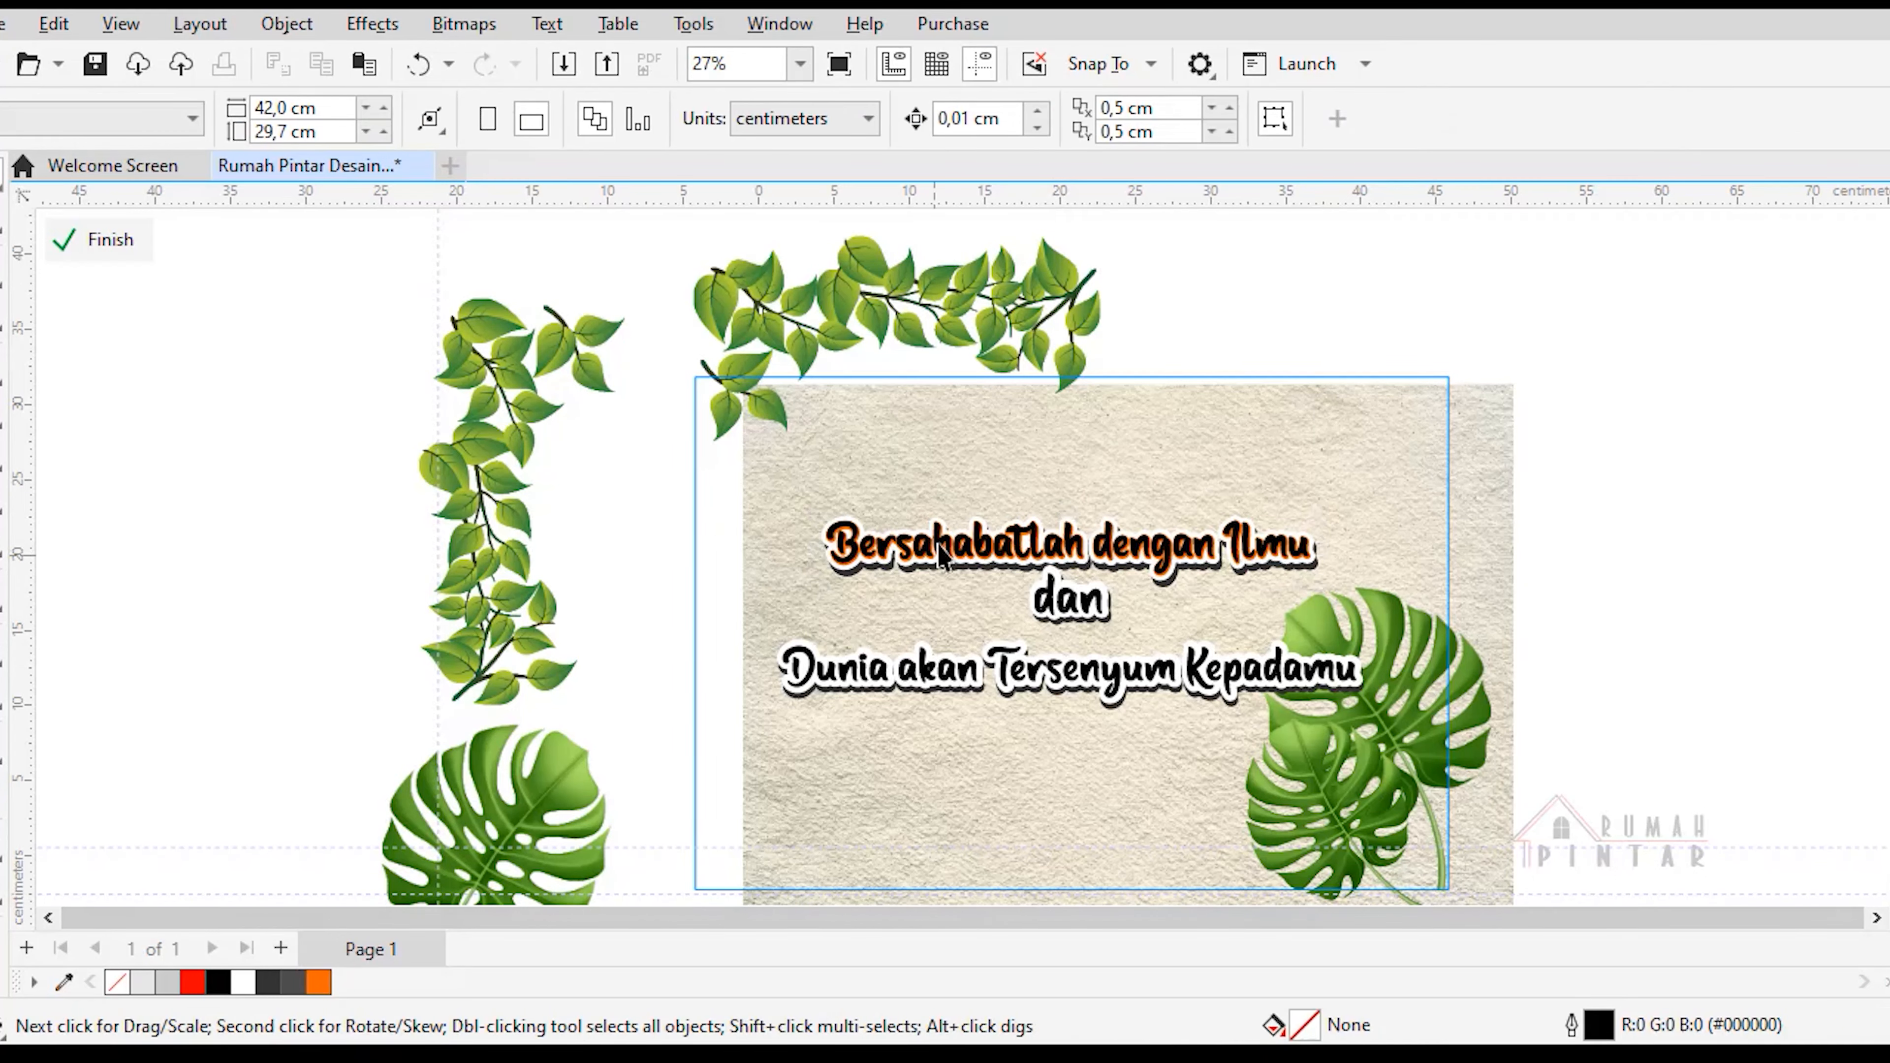
{"action": "scroll", "coordinate": [945, 558], "scroll_direction": "down", "scroll_amount": 2}
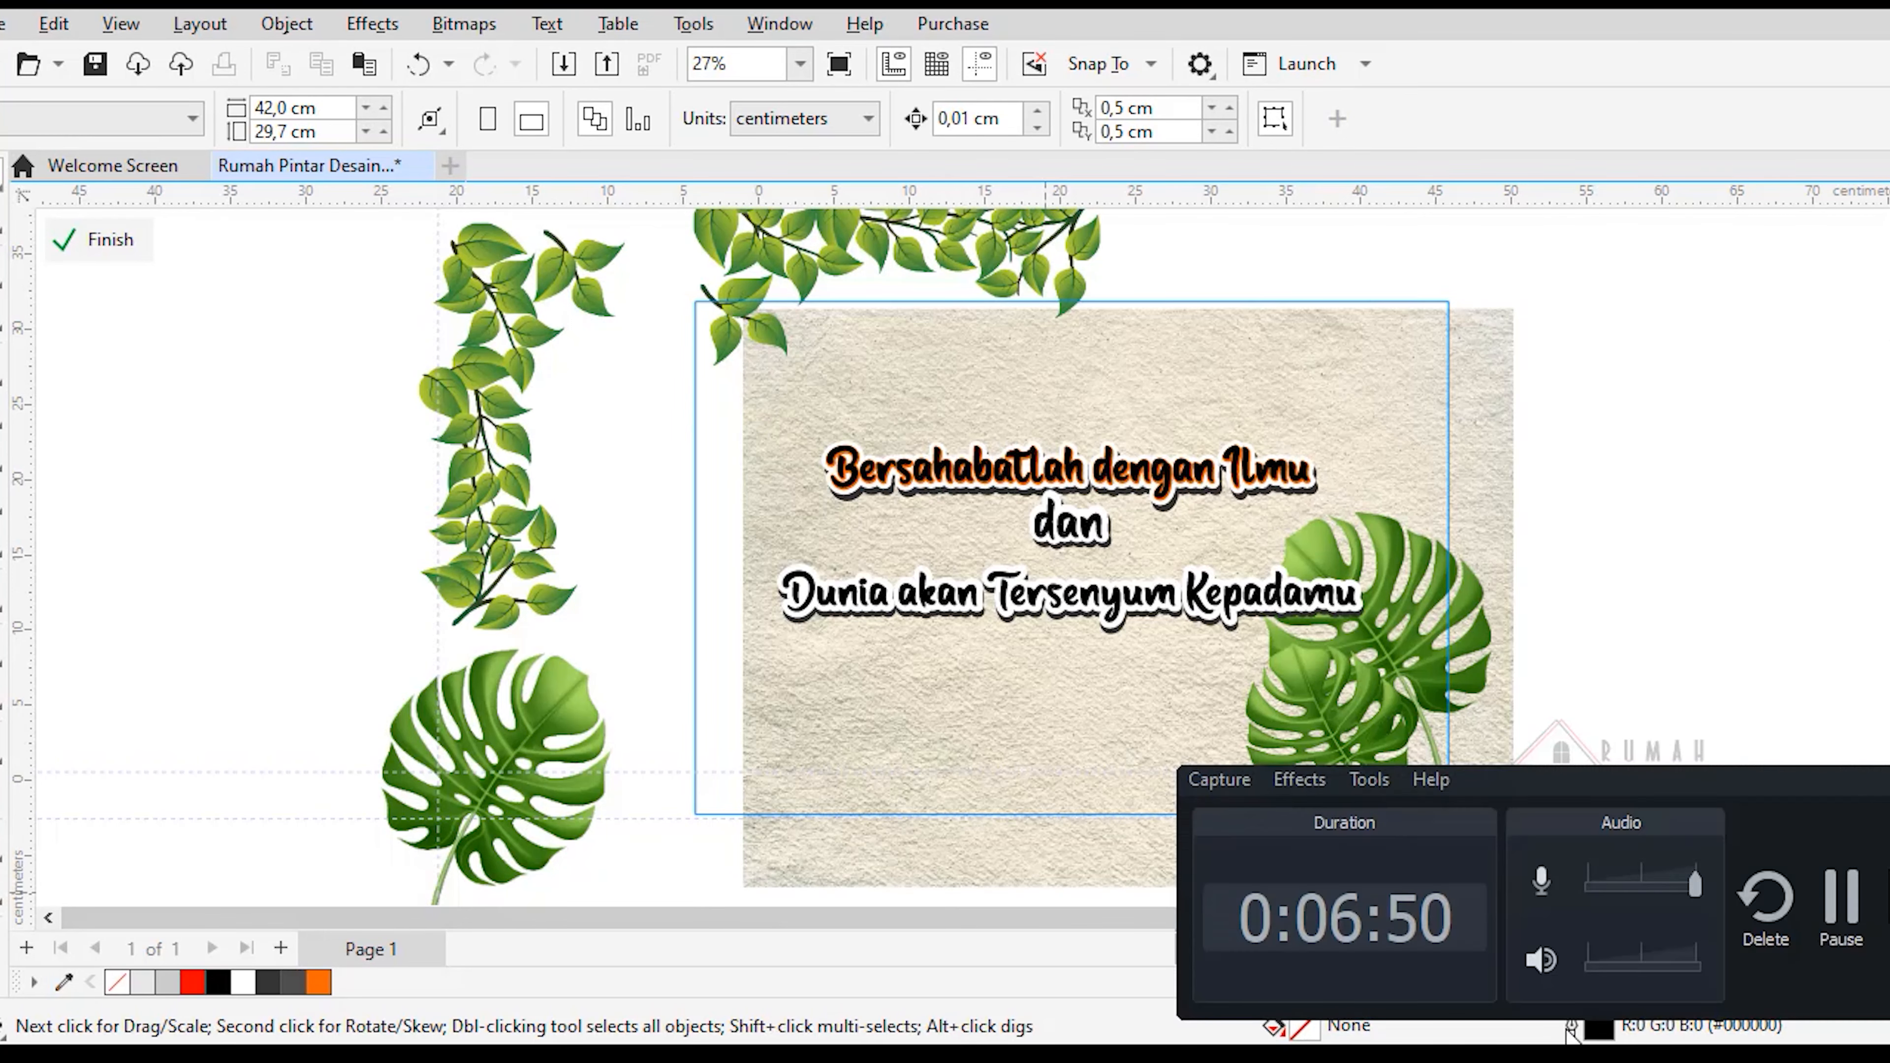
{"action": "left_click", "coordinate": [1850, 900]}
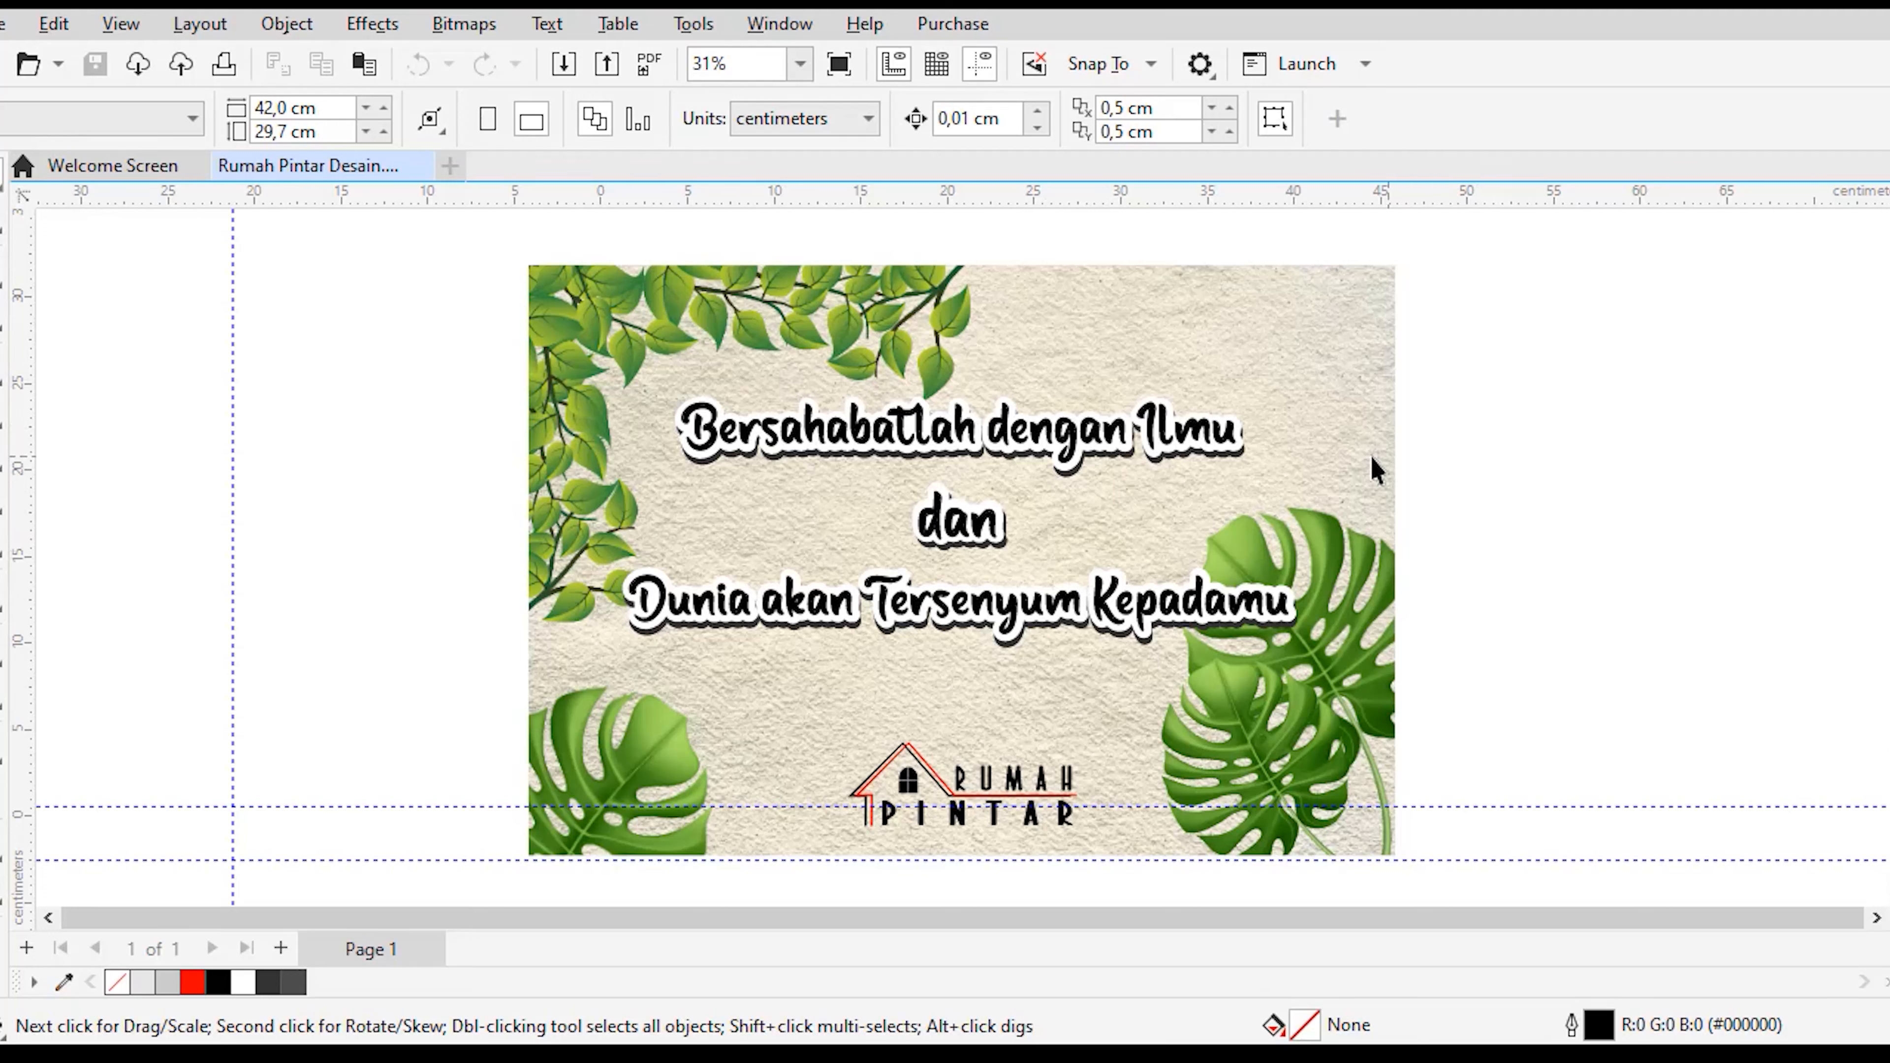
Step: Select the complete poster group and shift it slightly to X 20.778 cm, Y 15.088 cm
{"action": "left_click", "coordinate": [1291, 403]}
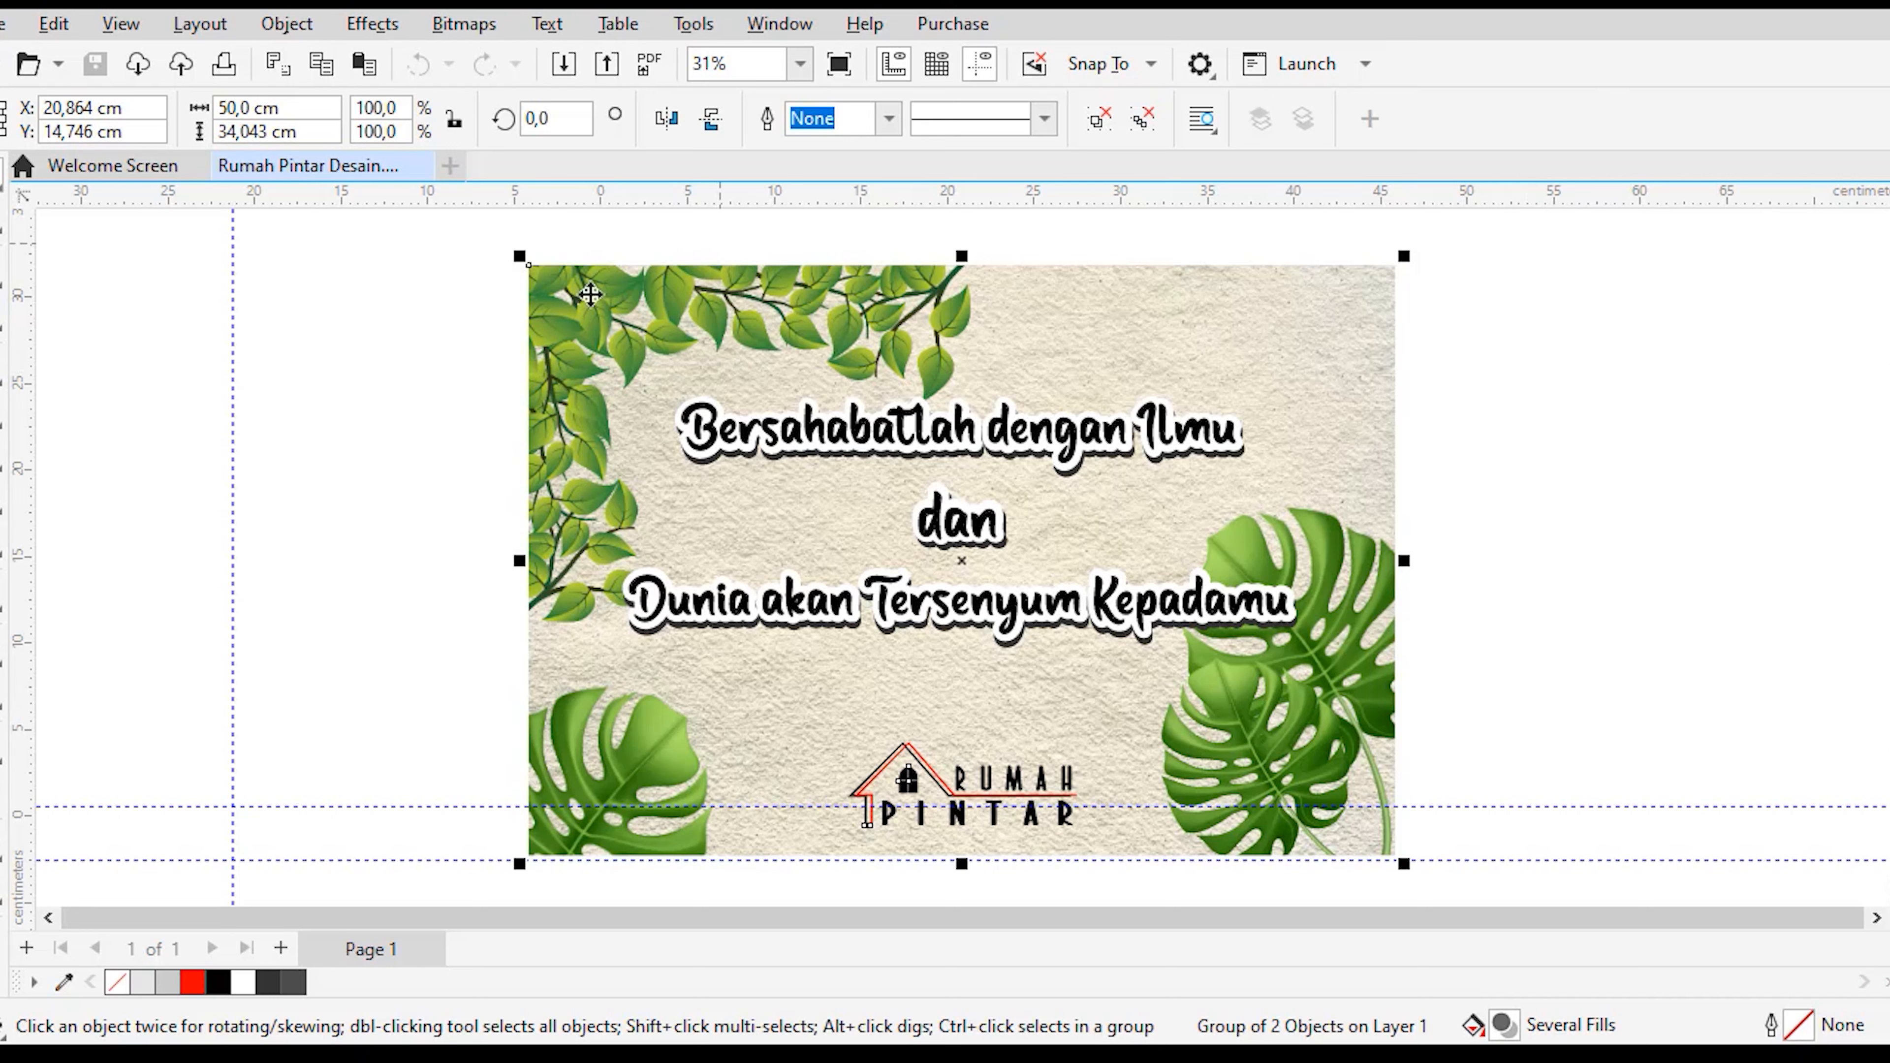
{"action": "left_click", "coordinate": [282, 106]}
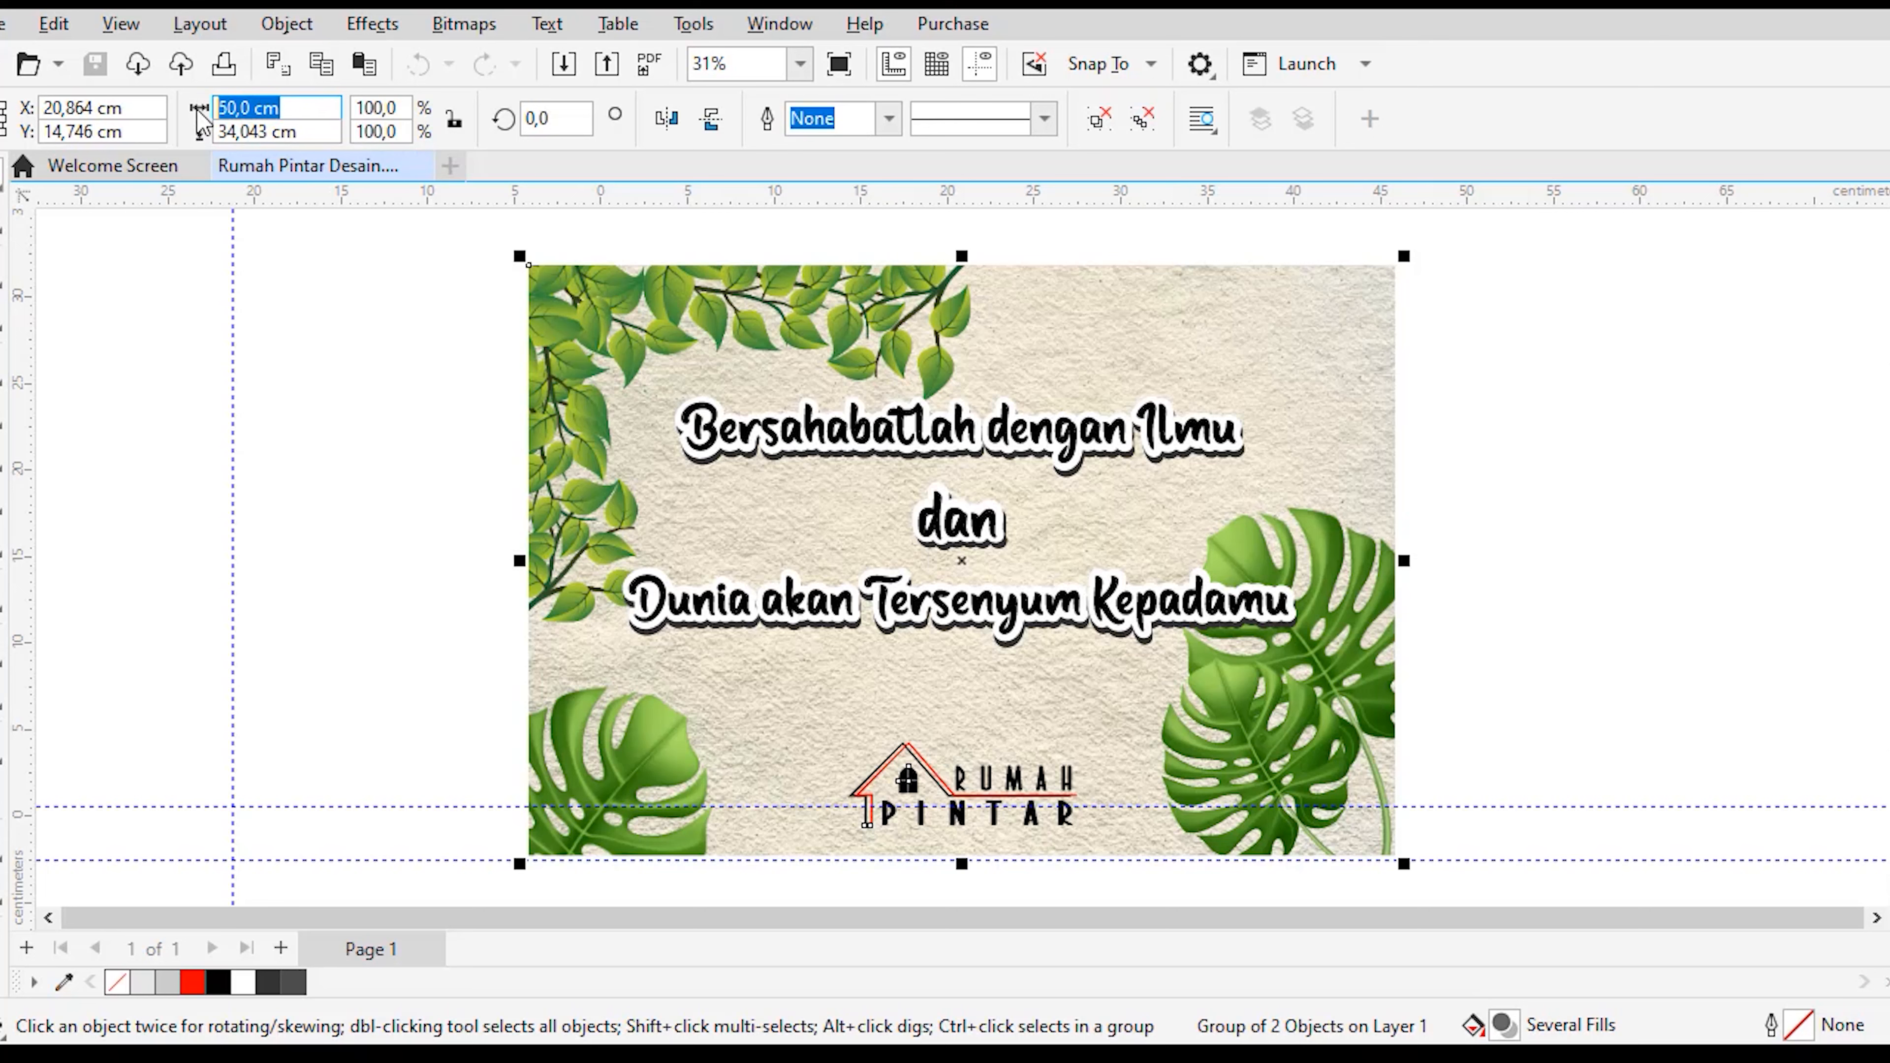
{"action": "left_click", "coordinate": [280, 107]}
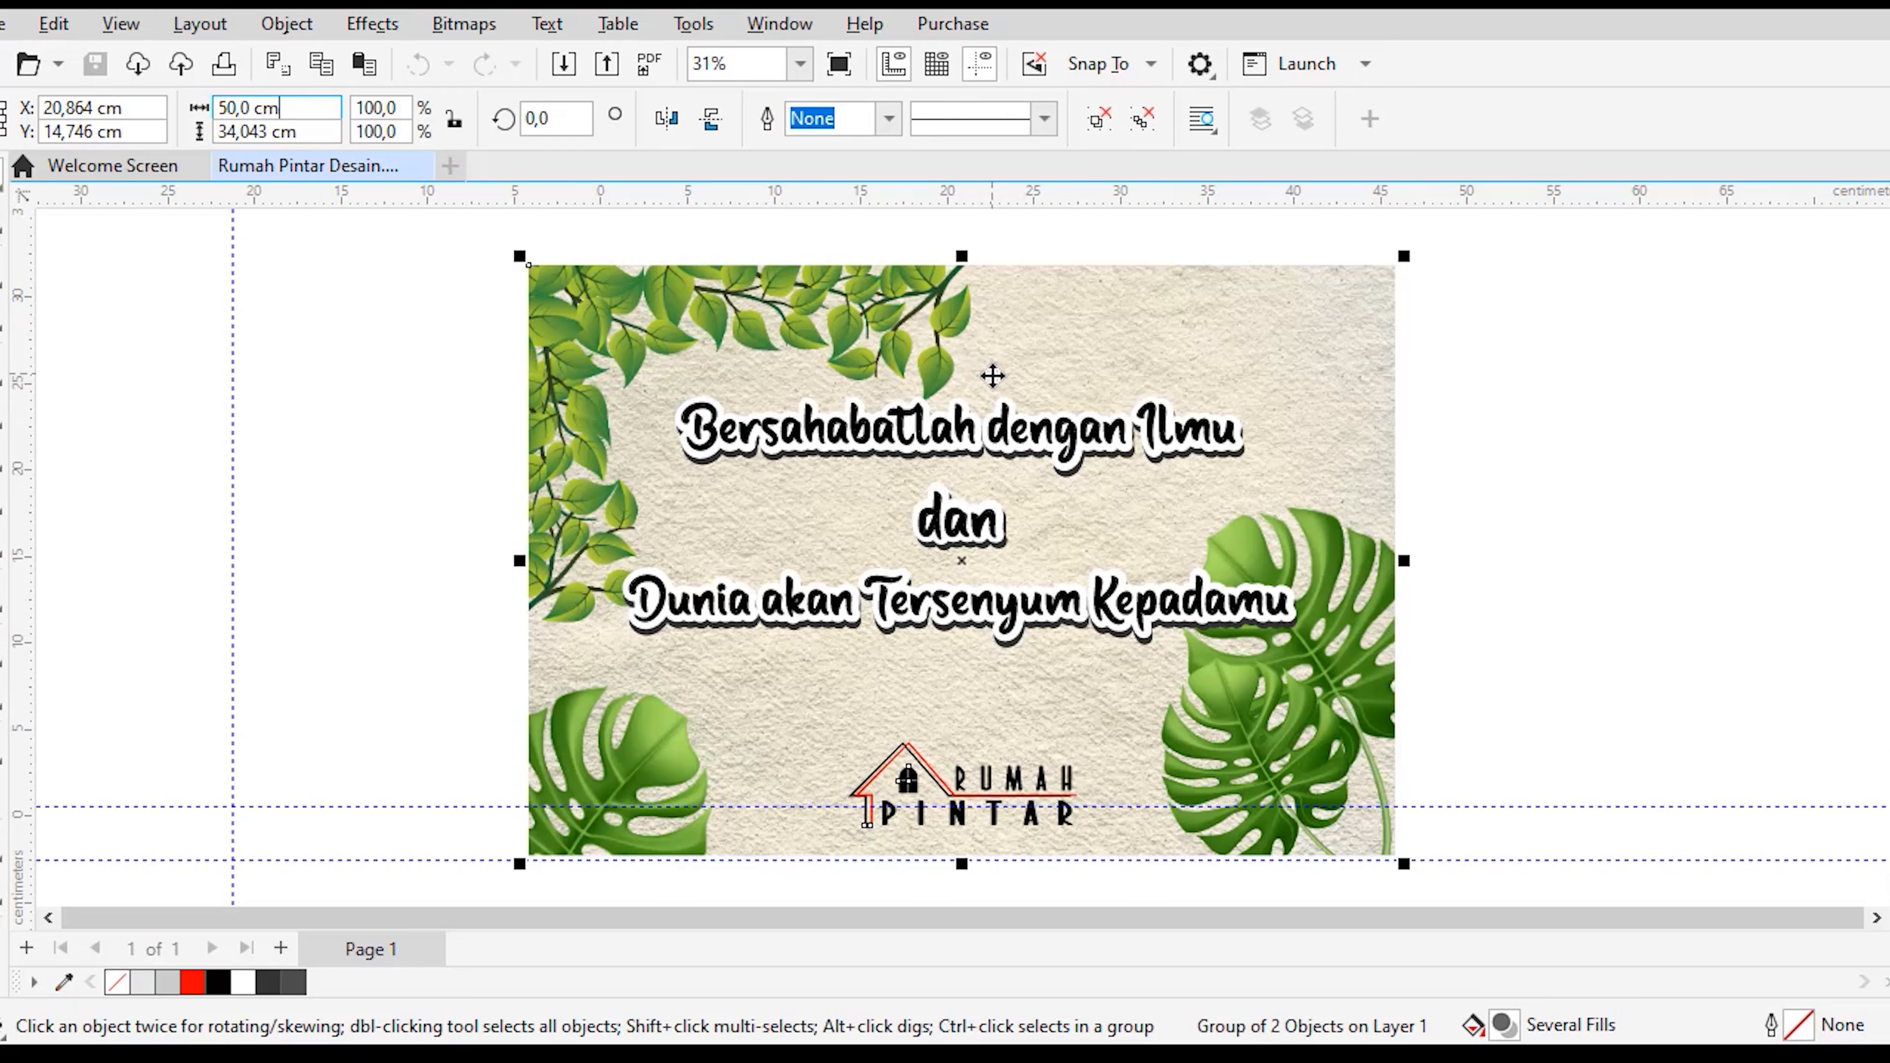
{"action": "mouse_move", "coordinate": [1024, 381]}
{"action": "left_mouse_down"}
{"action": "mouse_move", "coordinate": [996, 371]}
{"action": "mouse_move", "coordinate": [1025, 385]}
{"action": "left_mouse_up"}
Step: Start exporting only the selected poster to the Siap Cetak ! folder as Rumah Pintar Desain, with the JPG - JPEG Bitmaps file type
{"action": "left_click", "coordinate": [6, 25]}
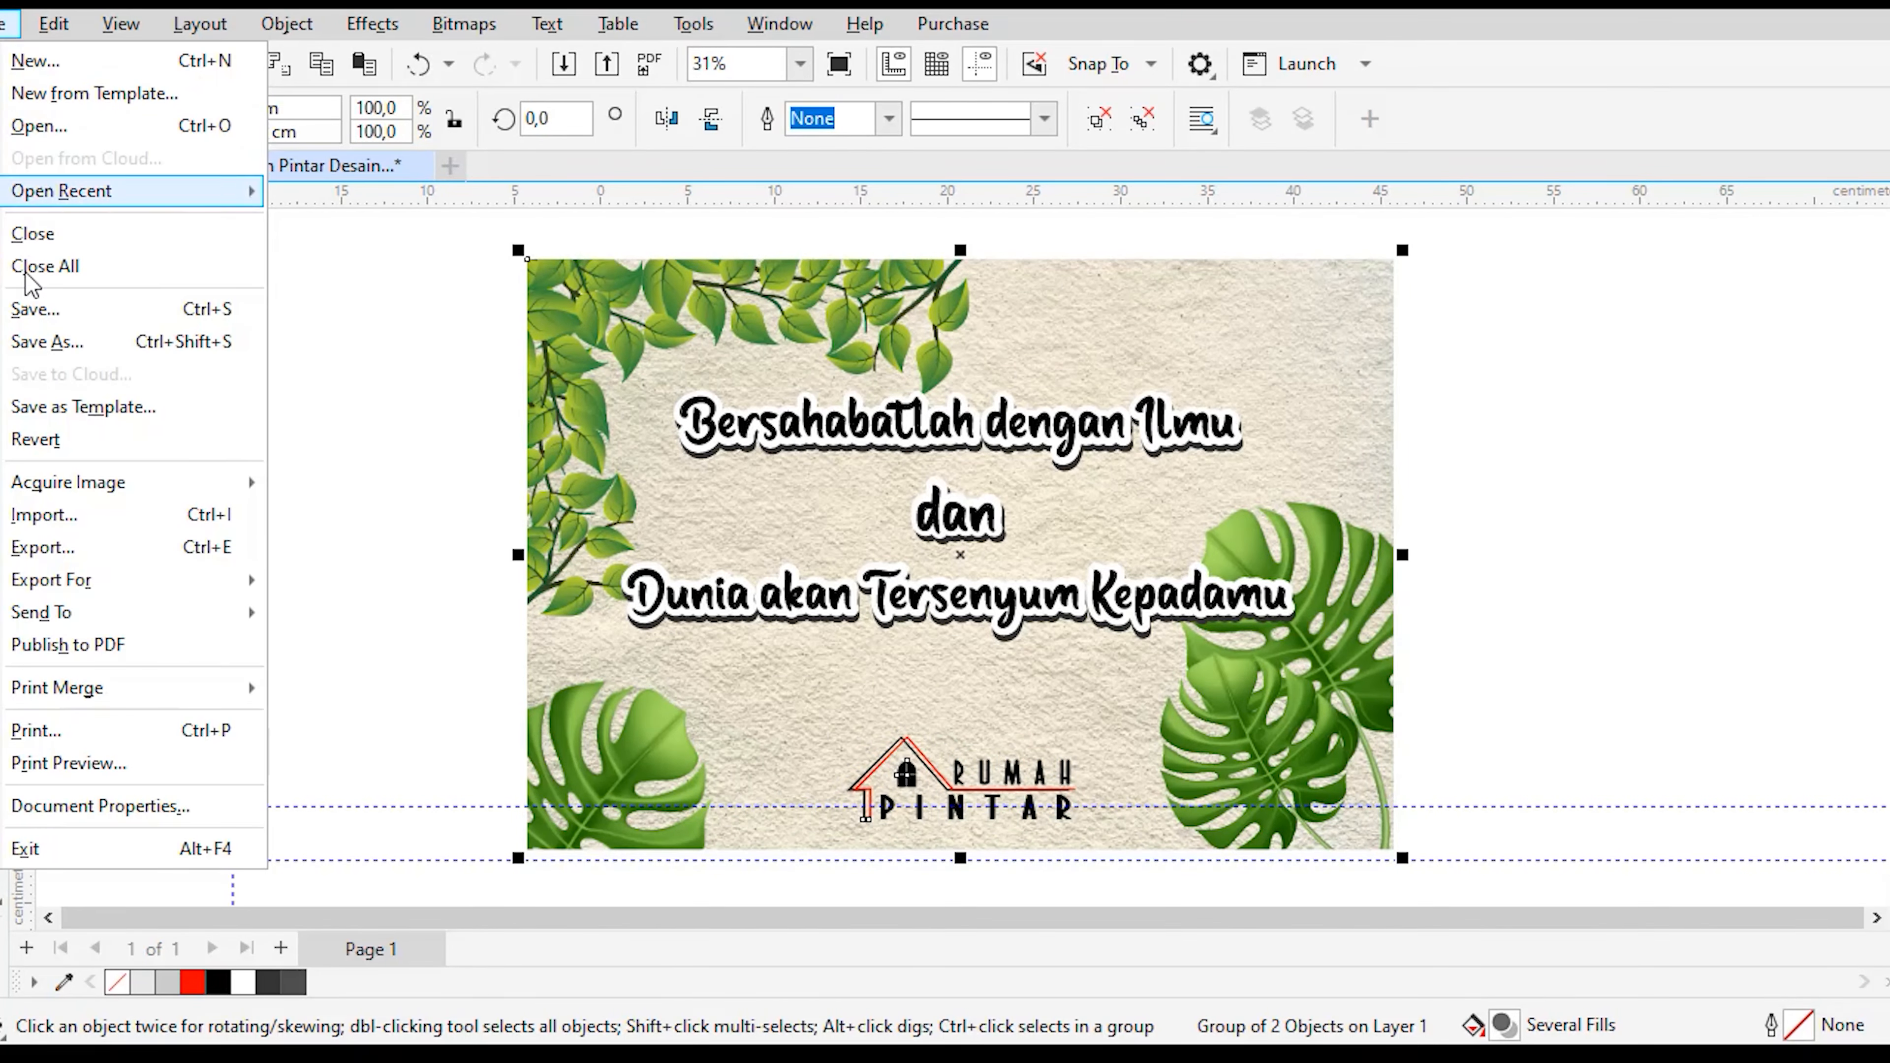
{"action": "left_click", "coordinate": [67, 548]}
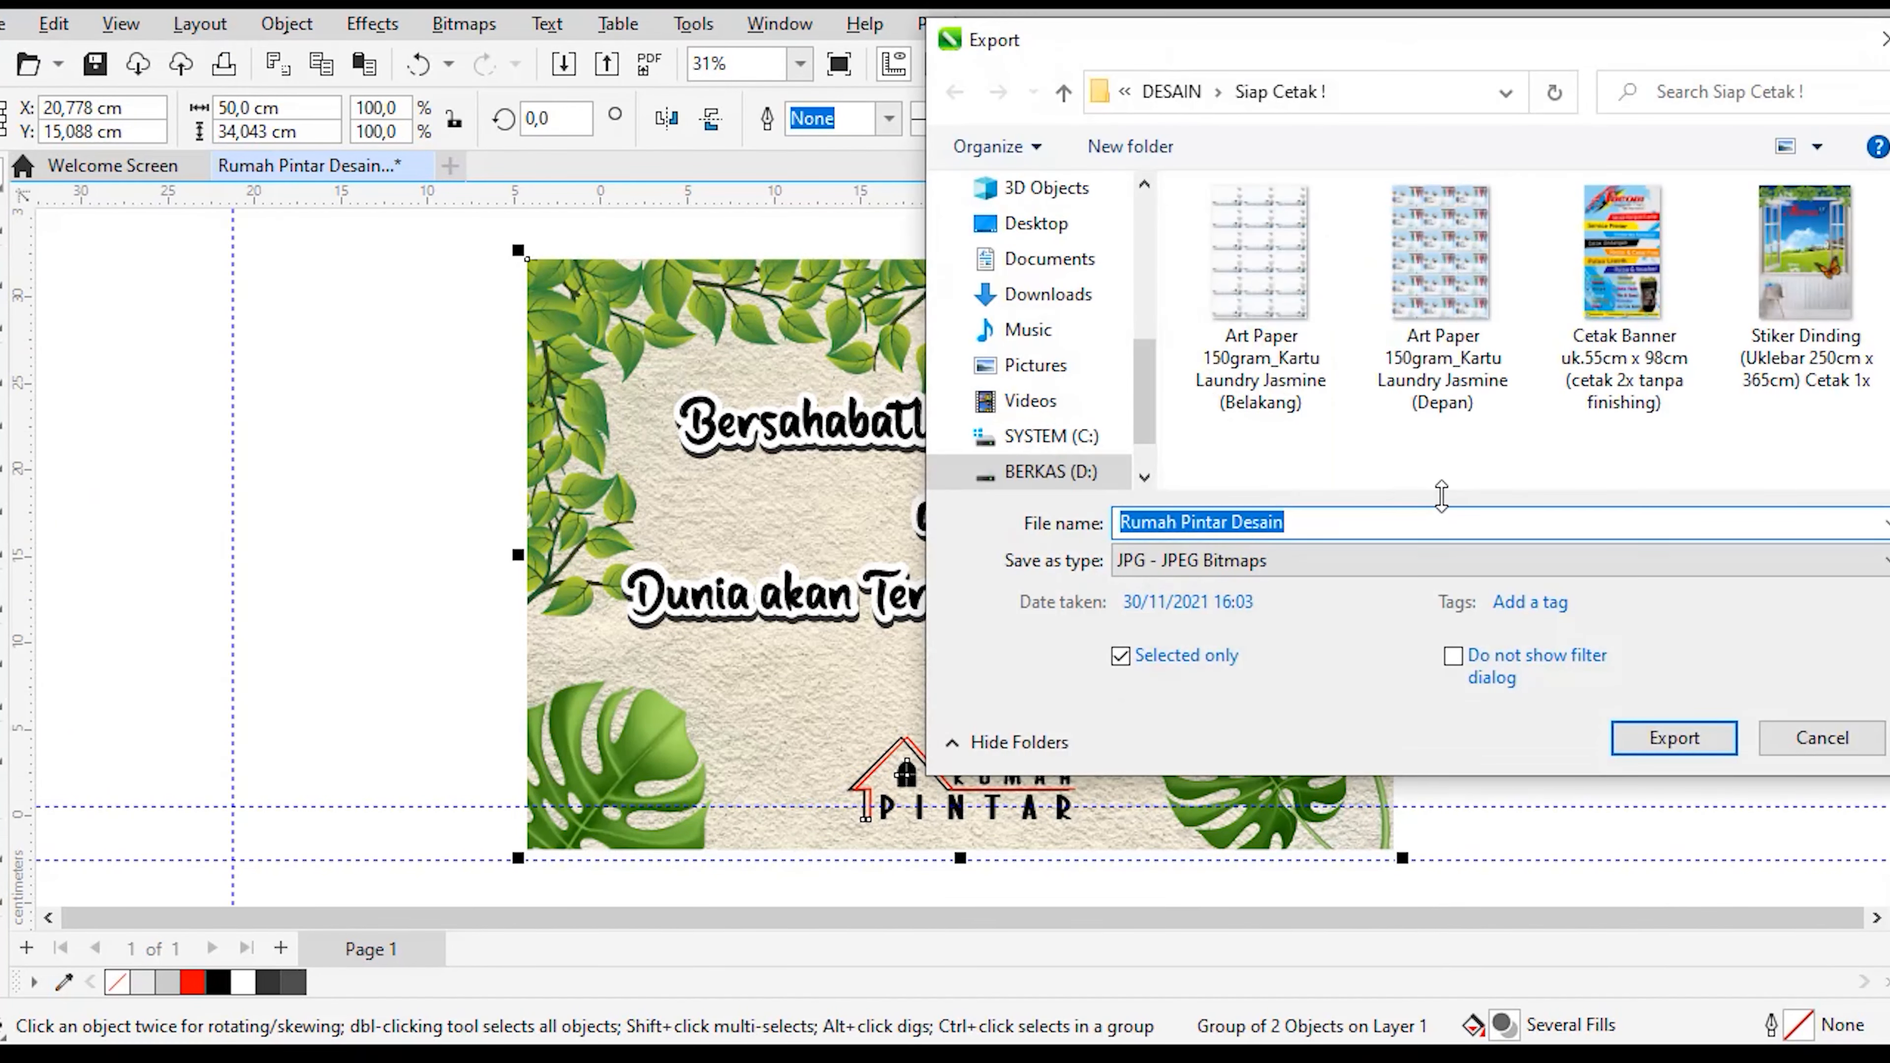
{"action": "left_click_drag", "start_coordinate": [1503, 56], "coordinate": [1087, 56]}
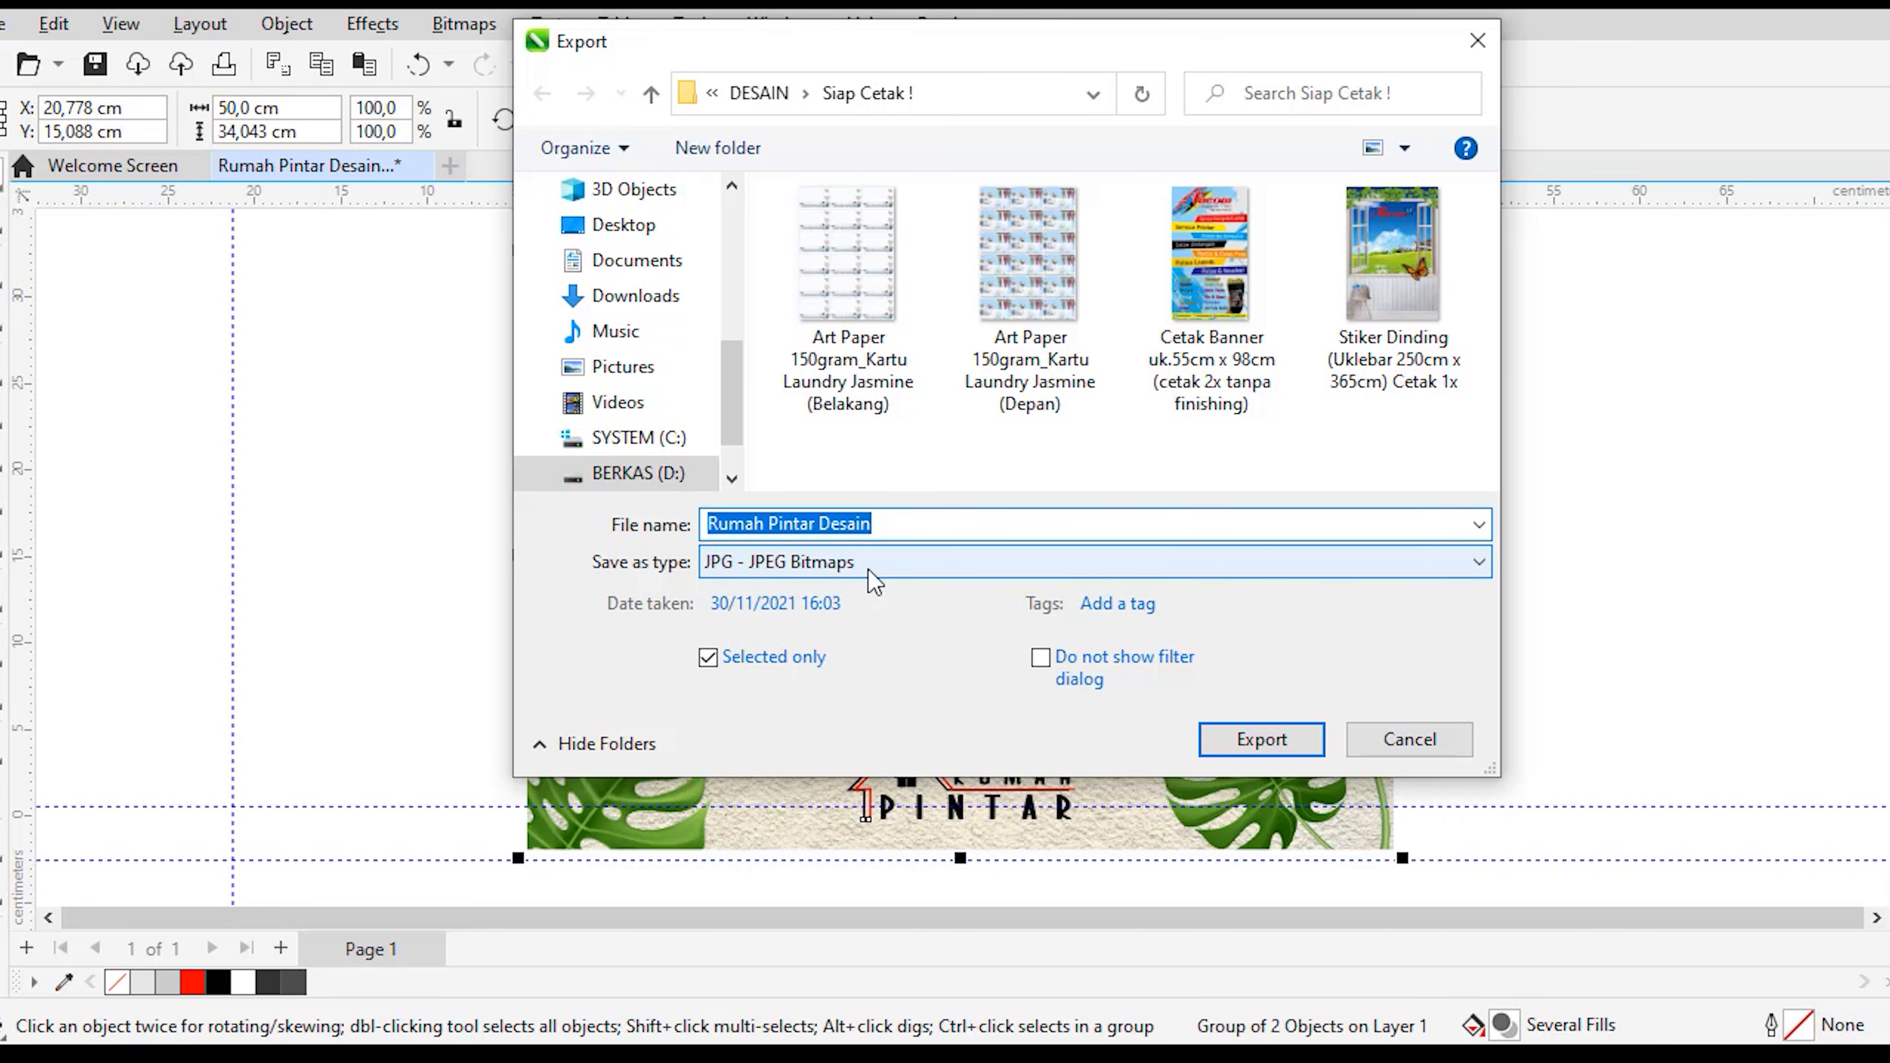
{"action": "left_click", "coordinate": [877, 581]}
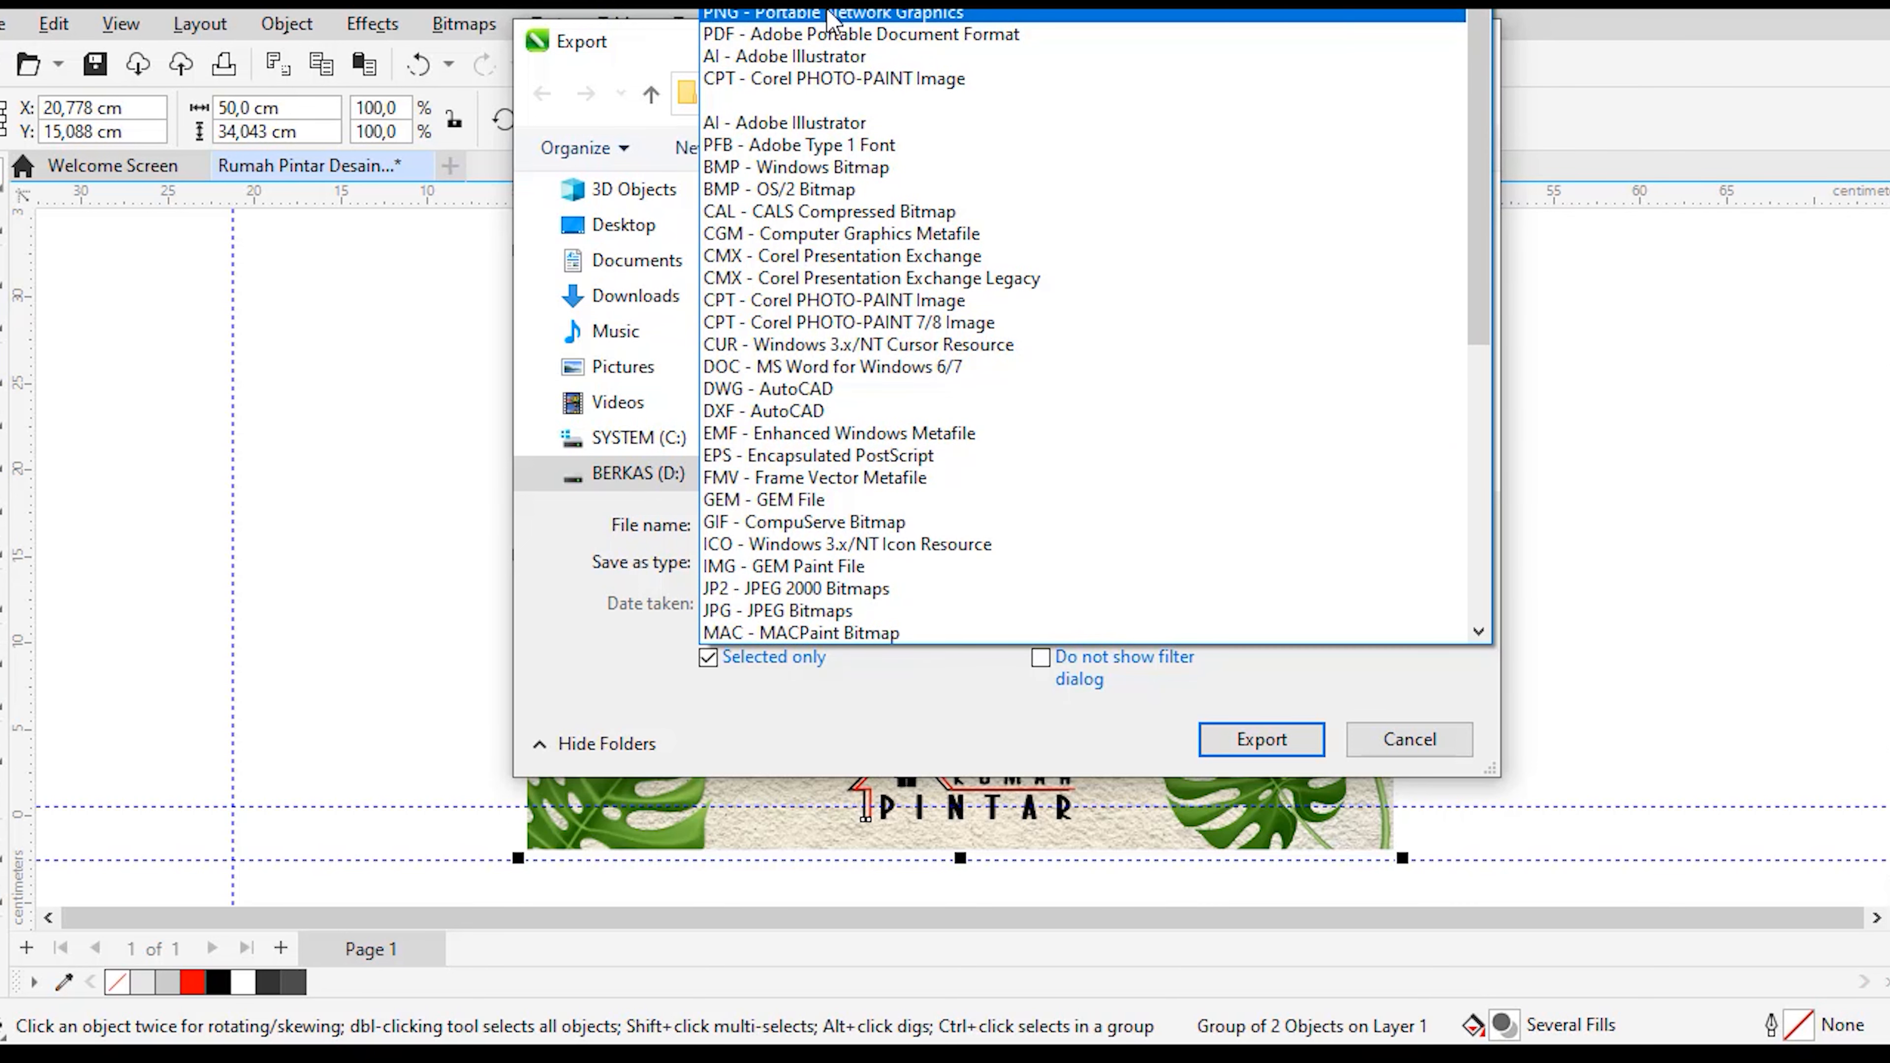
{"action": "left_click", "coordinate": [841, 610]}
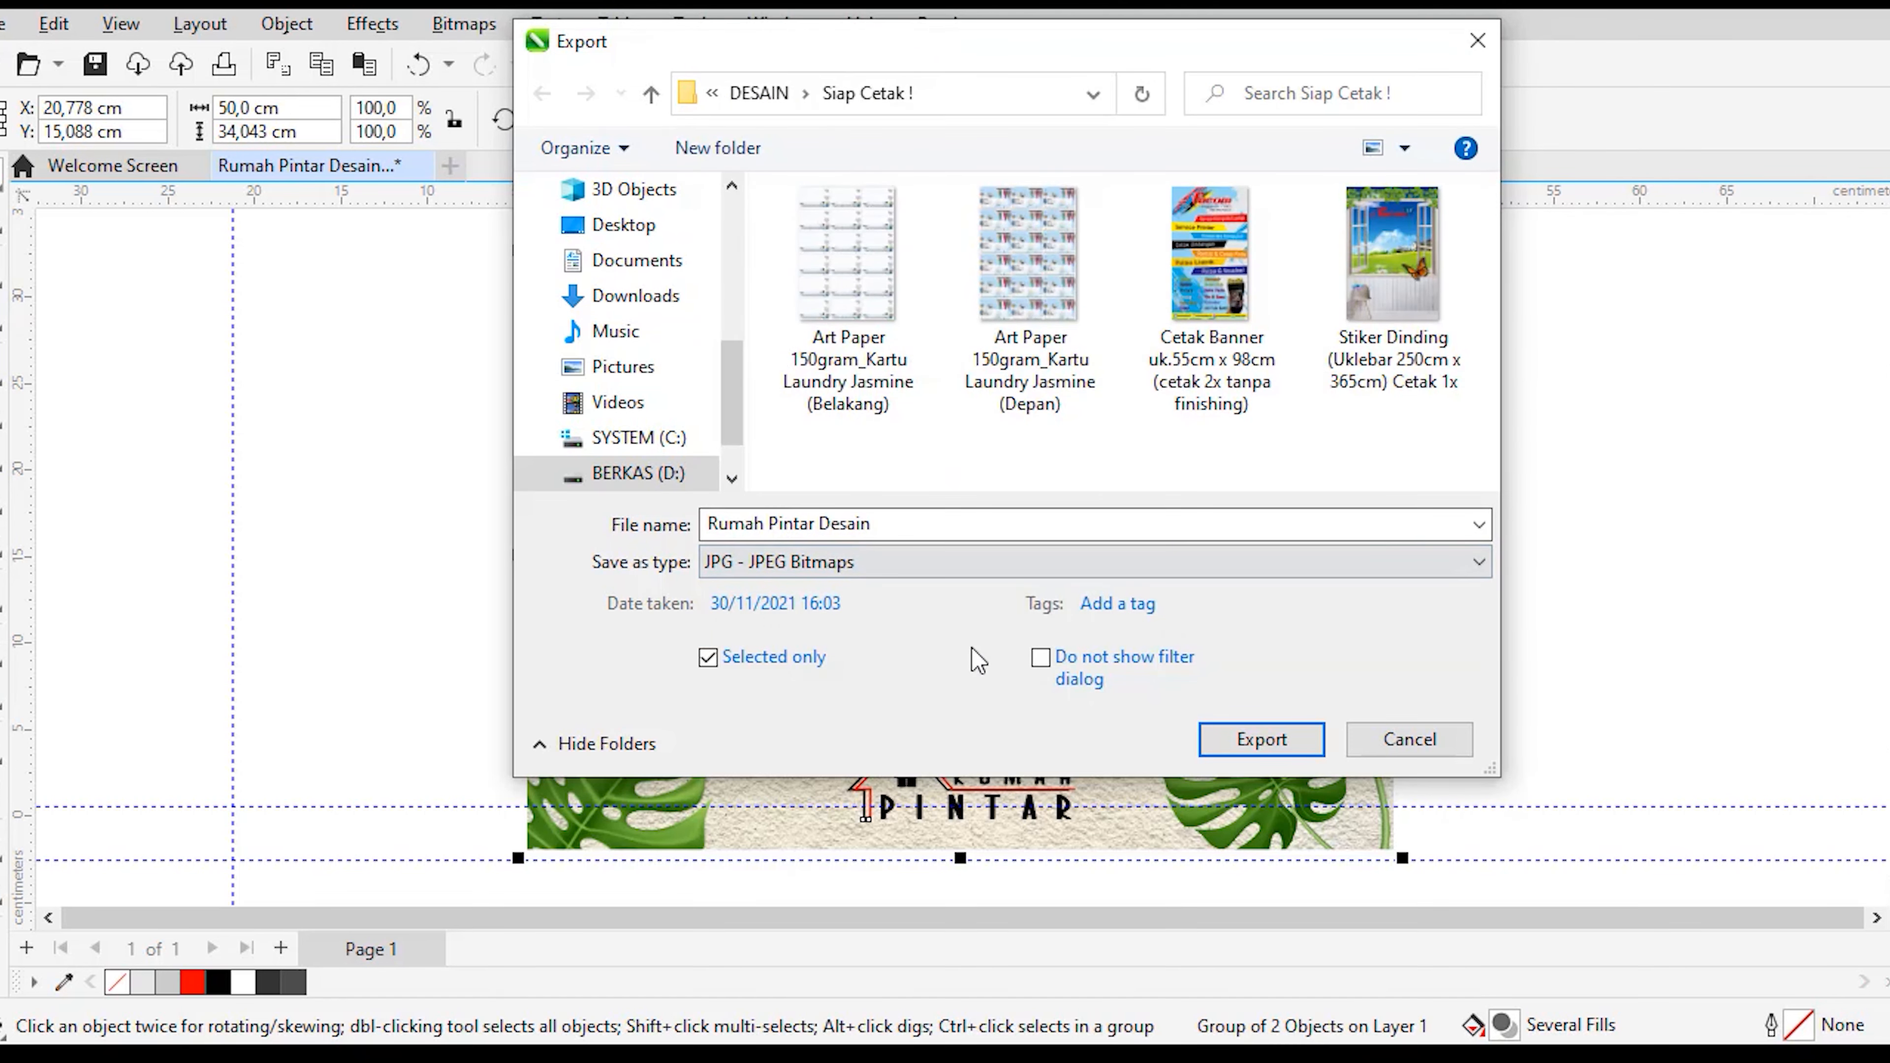
Step: Try PNG - Portable Network Graphics as the export file type and return to JPG - JPEG Bitmaps
{"action": "left_click", "coordinate": [810, 572]}
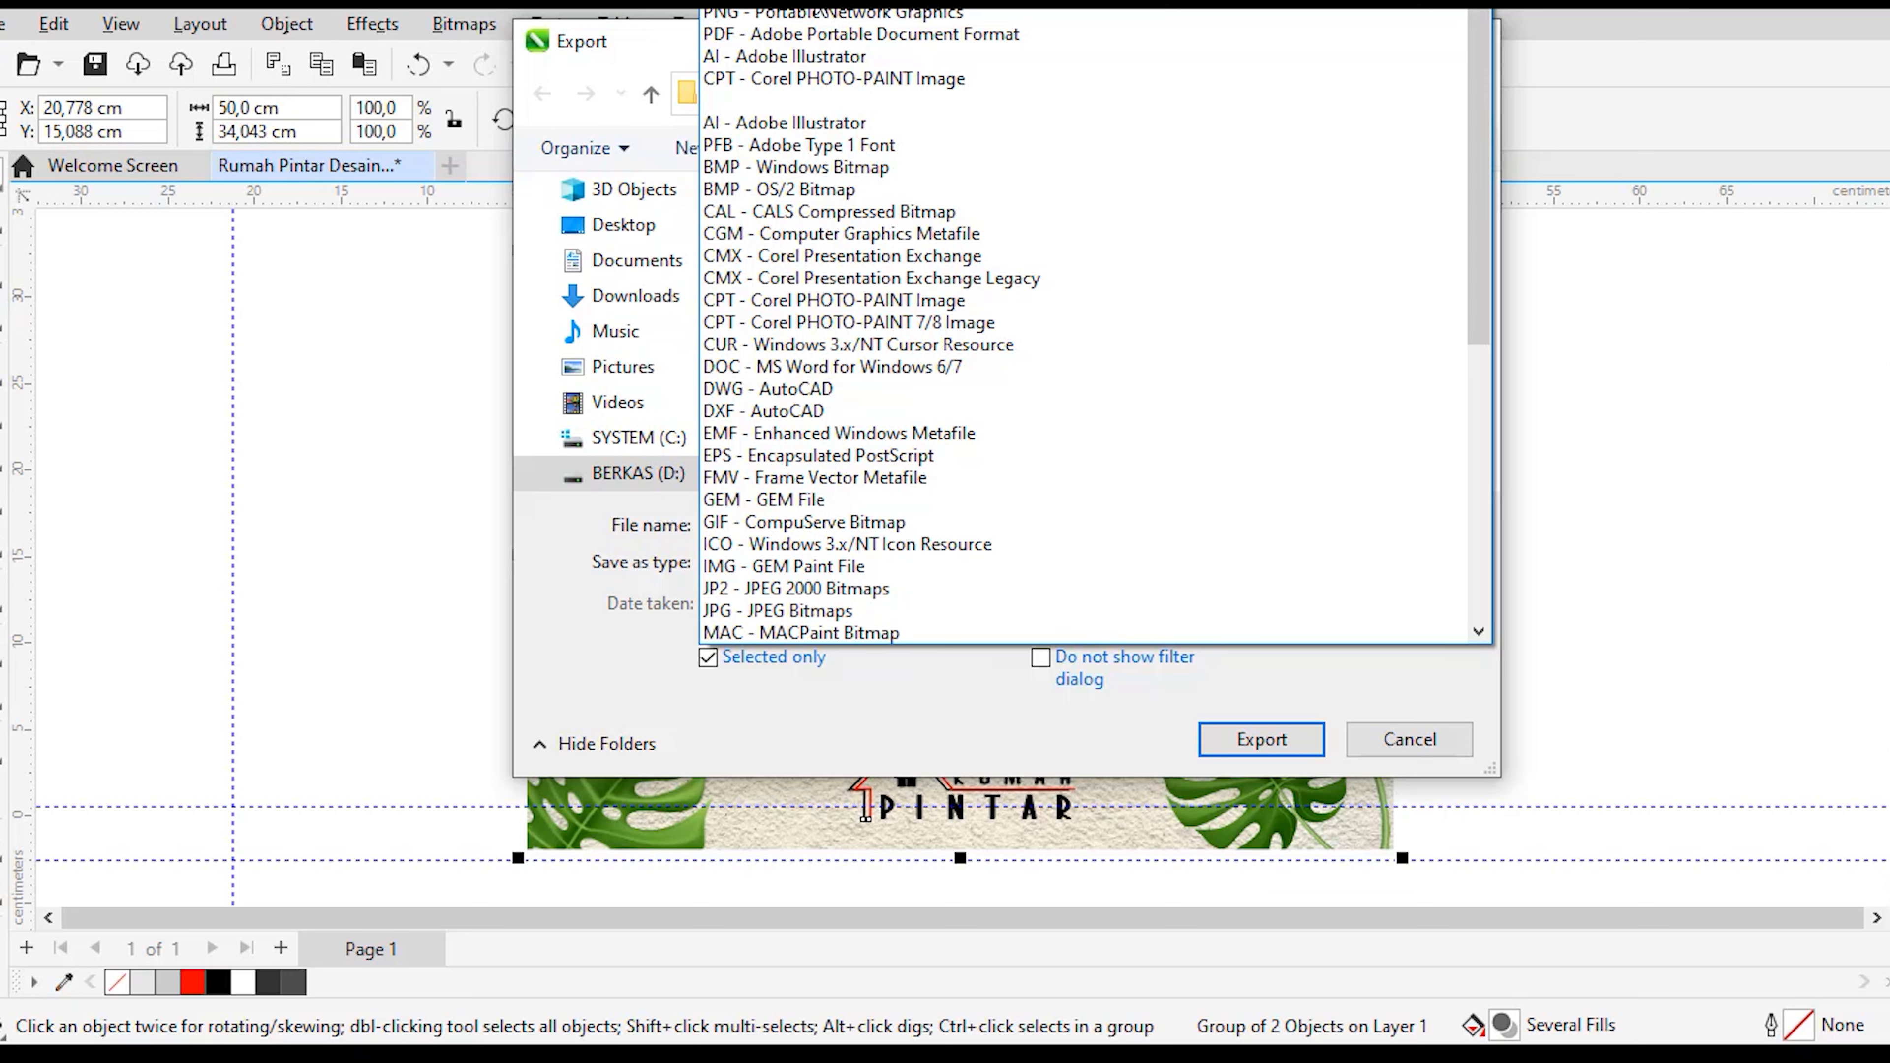
{"action": "left_click", "coordinate": [778, 610]}
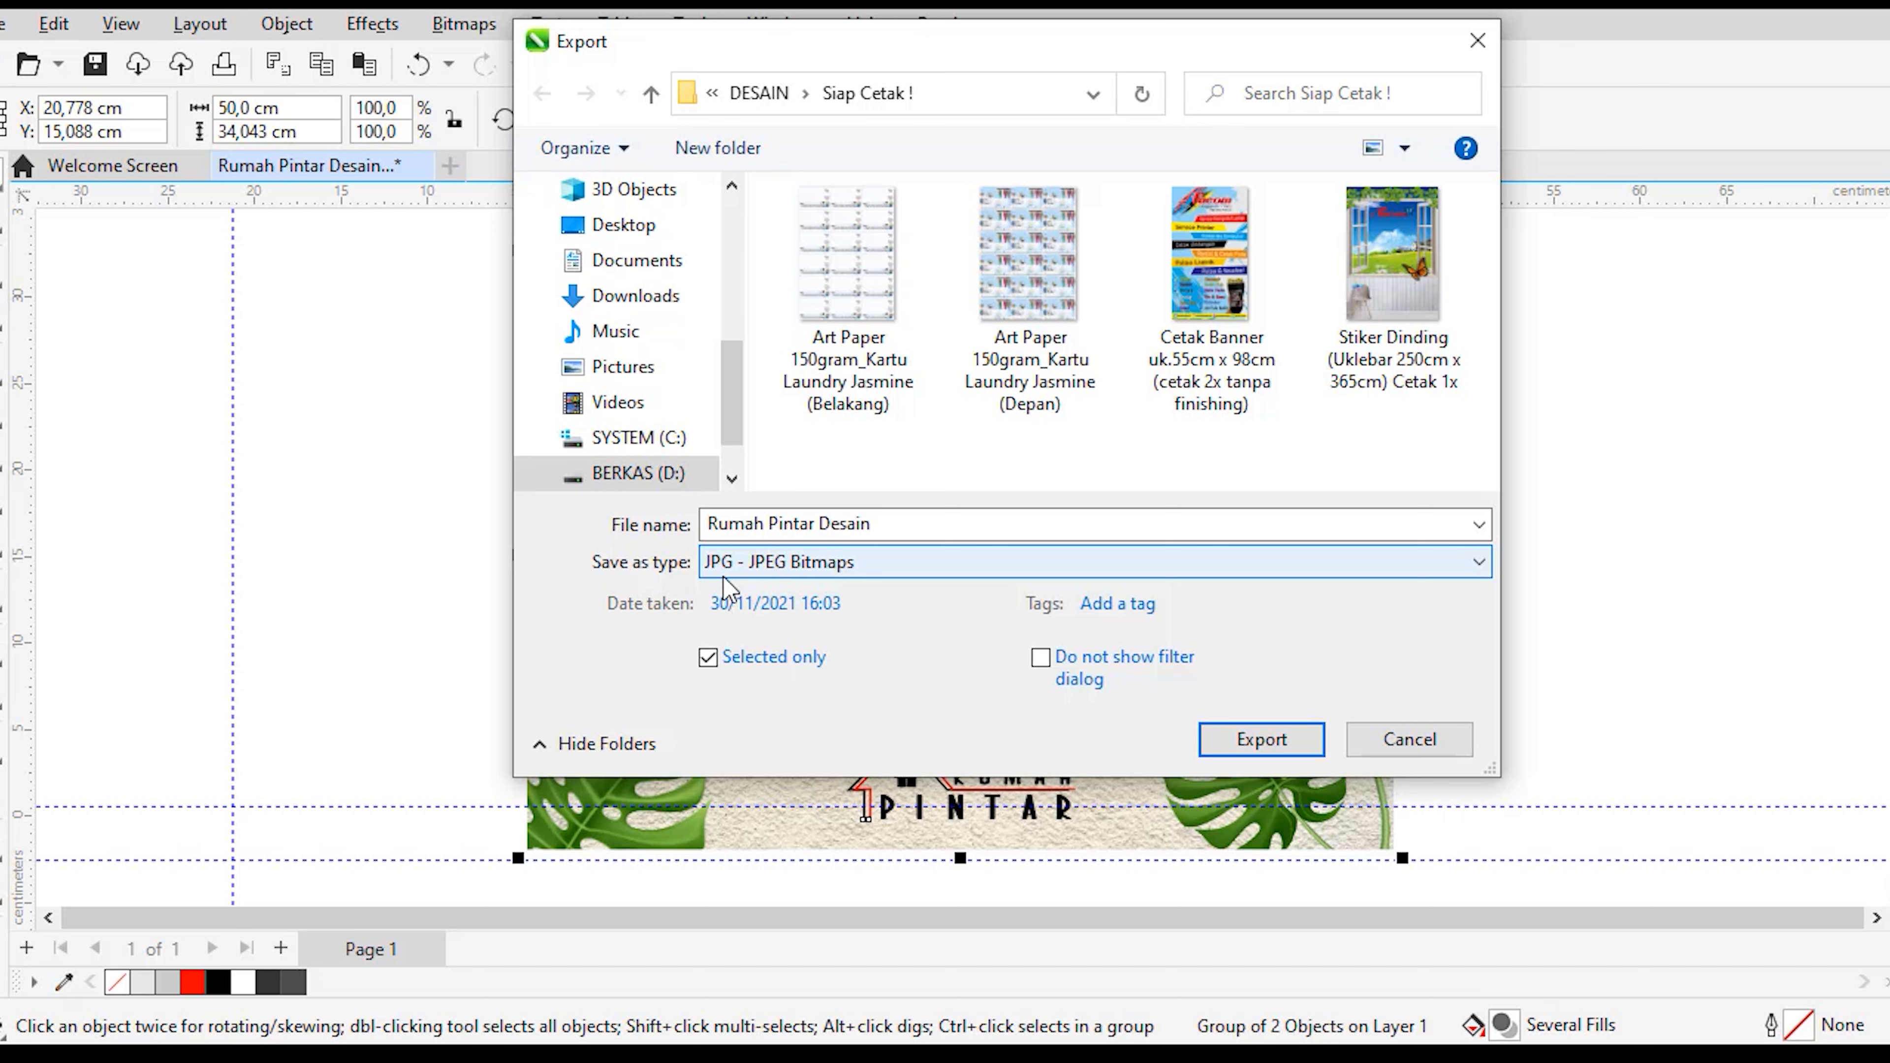
{"action": "left_click", "coordinate": [965, 585]}
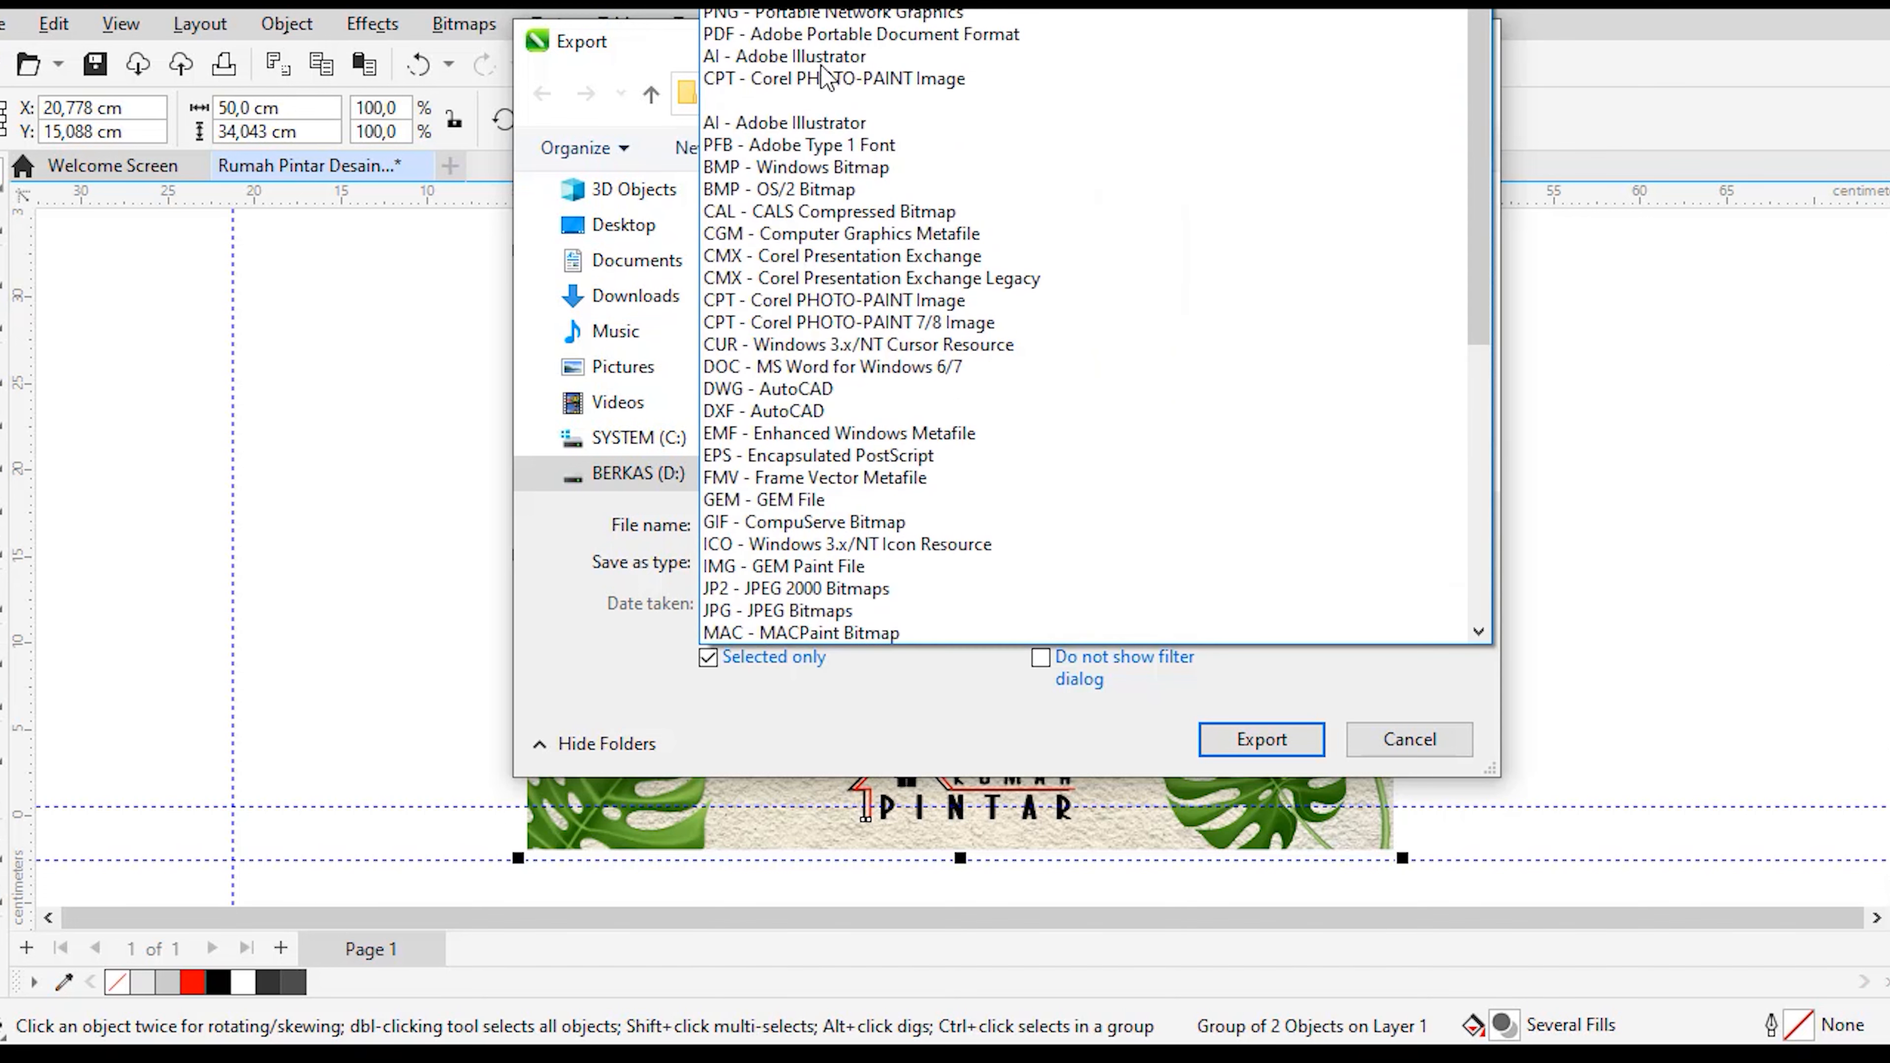
{"action": "left_click", "coordinate": [810, 20]}
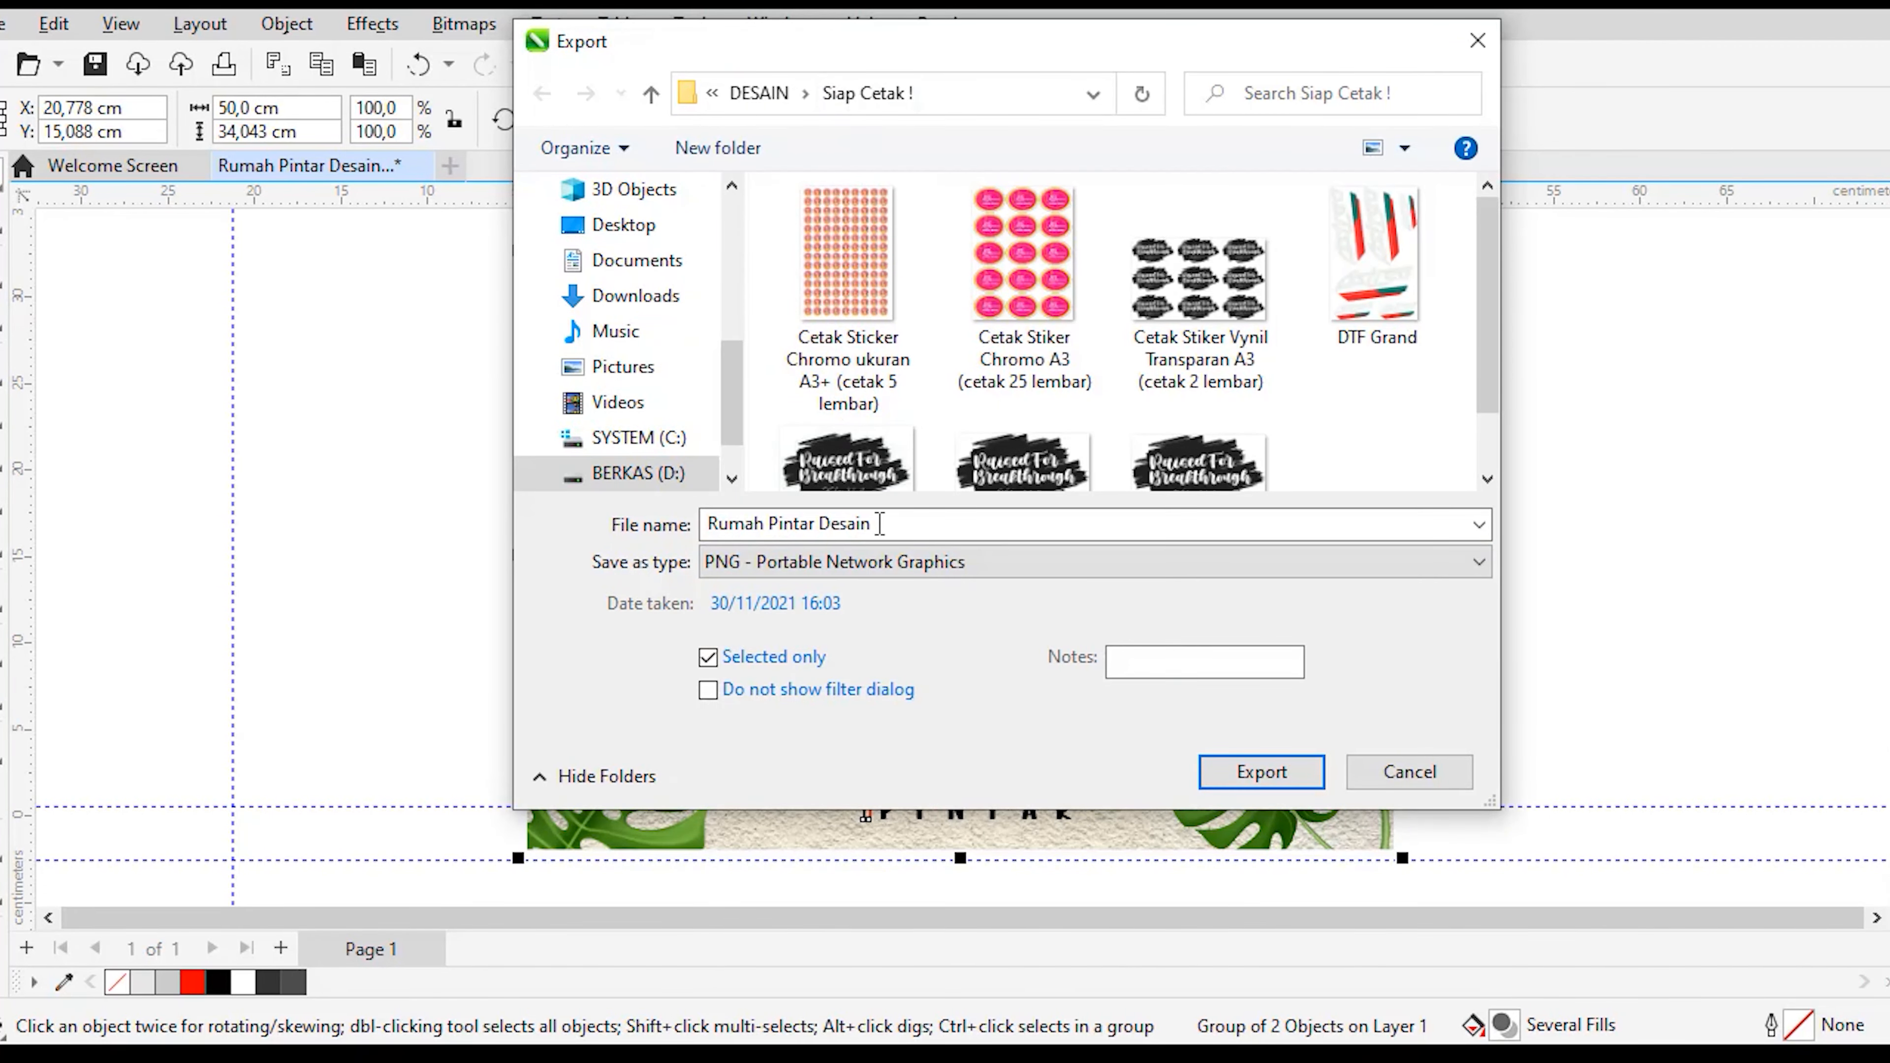
{"action": "left_click", "coordinate": [931, 567]}
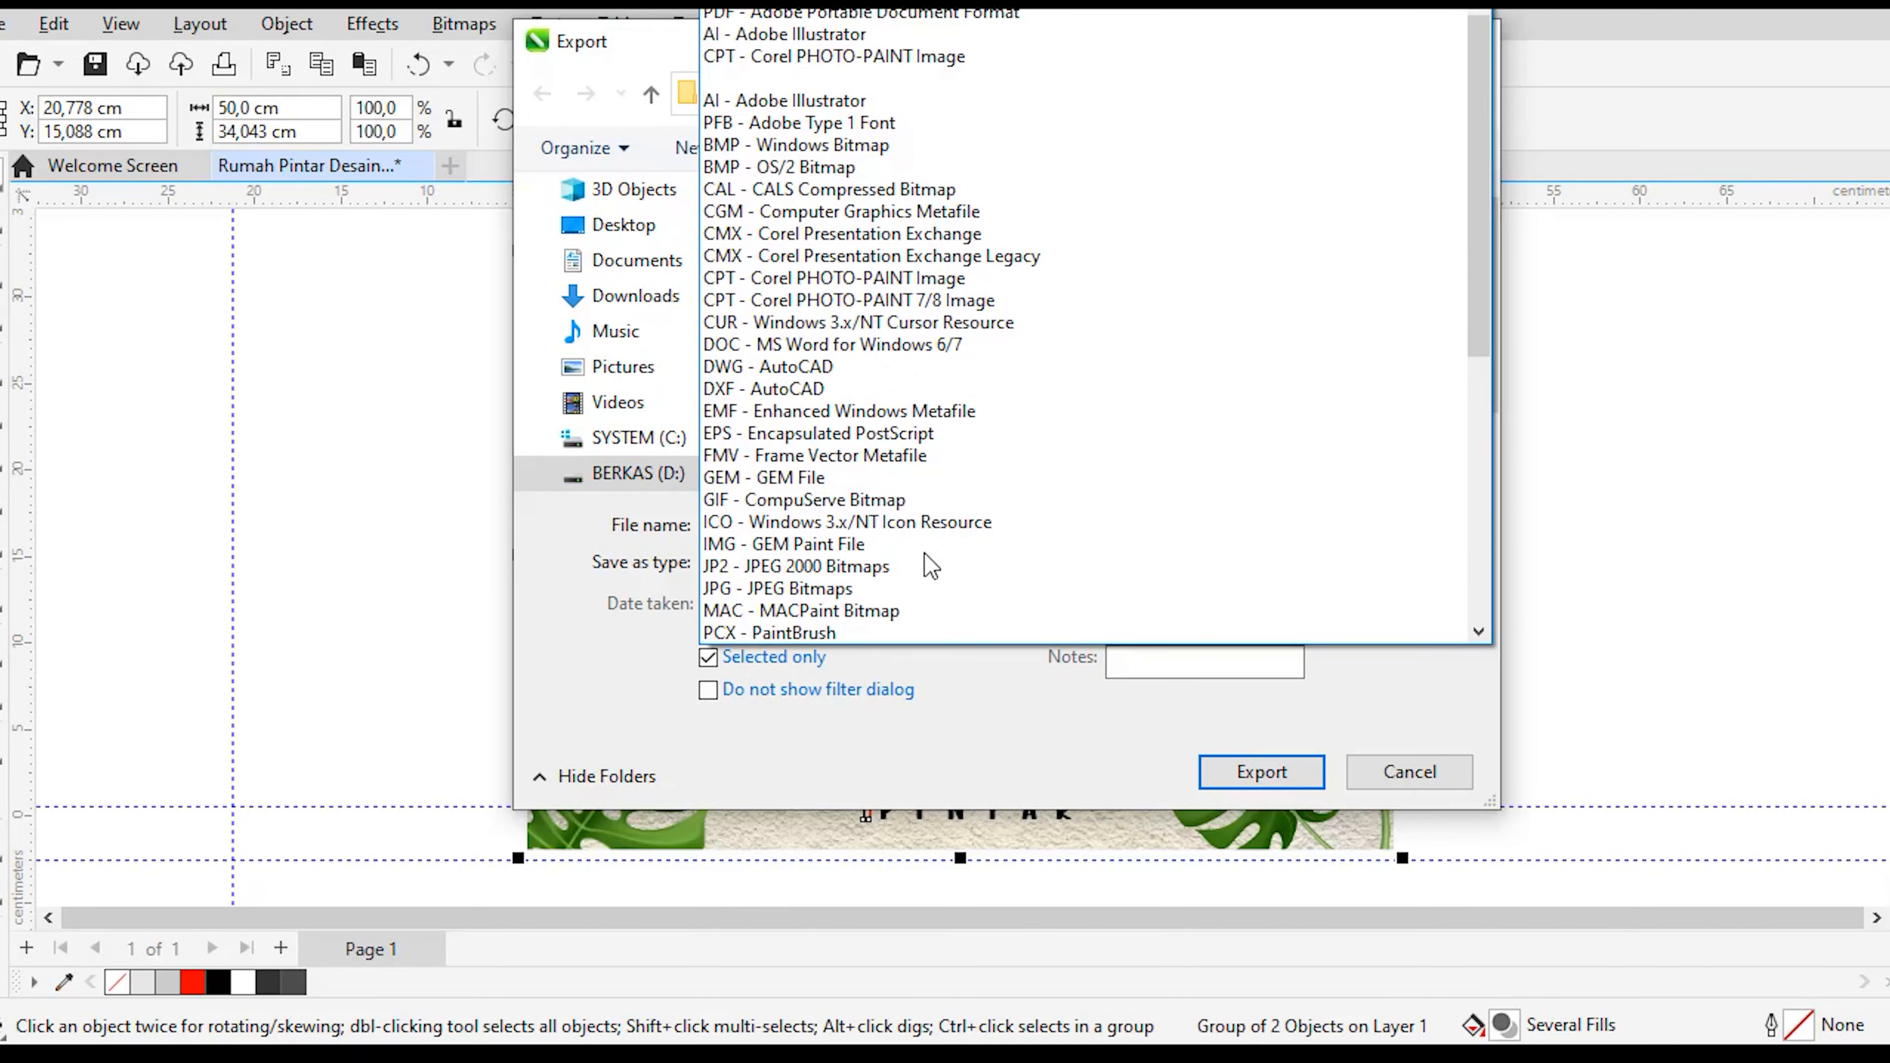
{"action": "scroll", "coordinate": [971, 61], "scroll_direction": "up", "scroll_amount": 1}
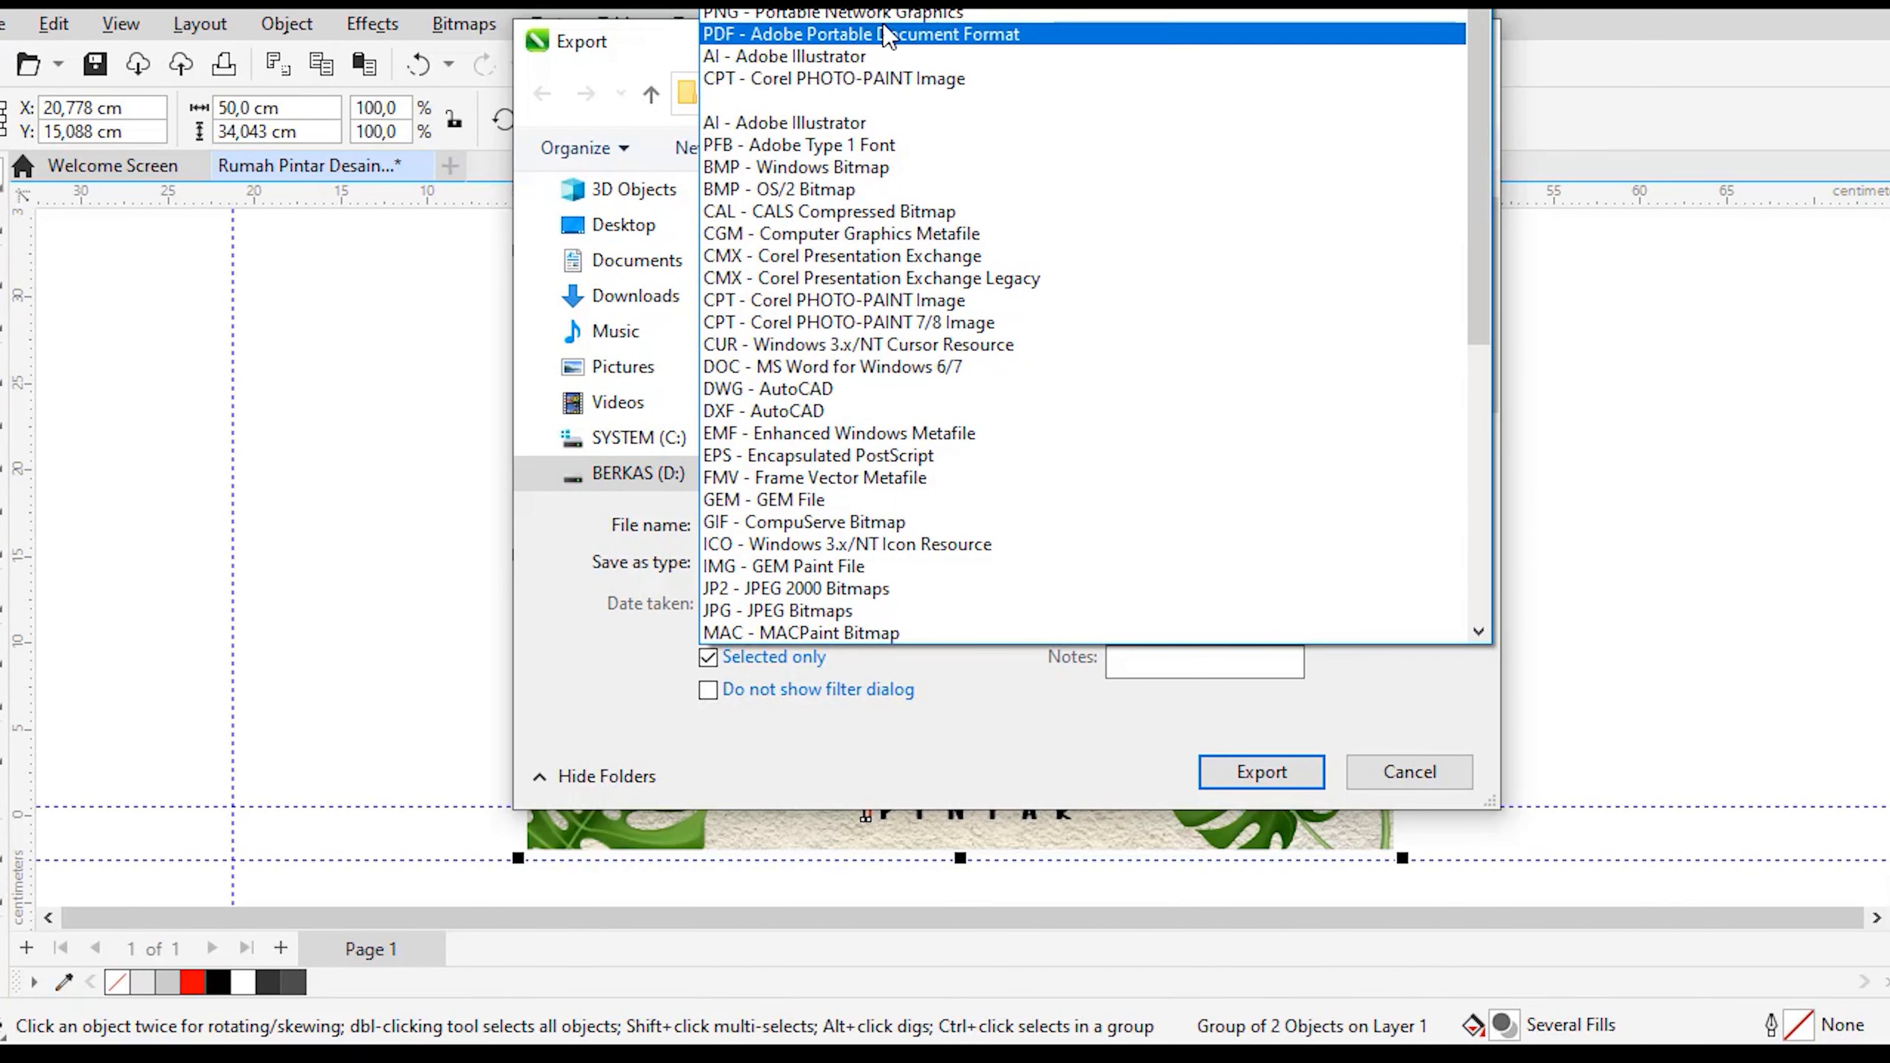
{"action": "left_click", "coordinate": [828, 3]}
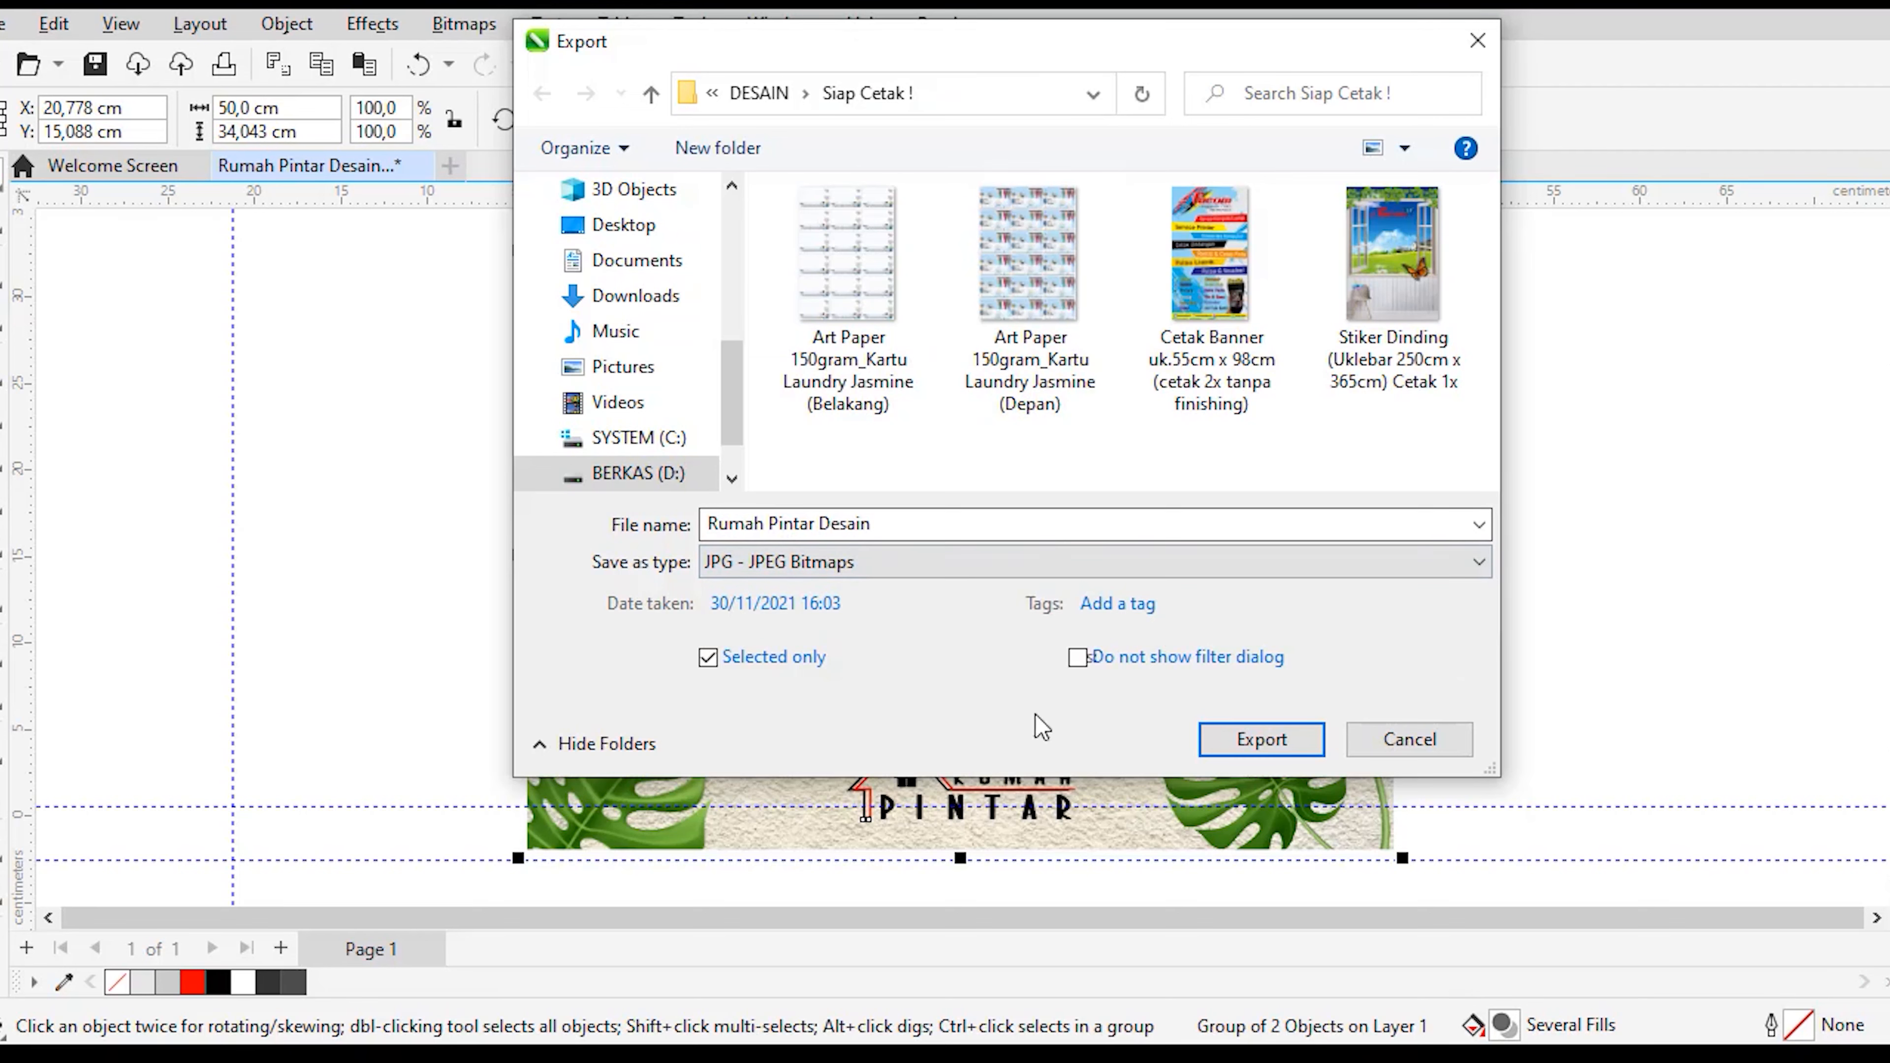
Step: Export the poster as a JPEG in CMYK Color (32-bit) mode, keeping the quality at High
{"action": "left_click", "coordinate": [1263, 740]}
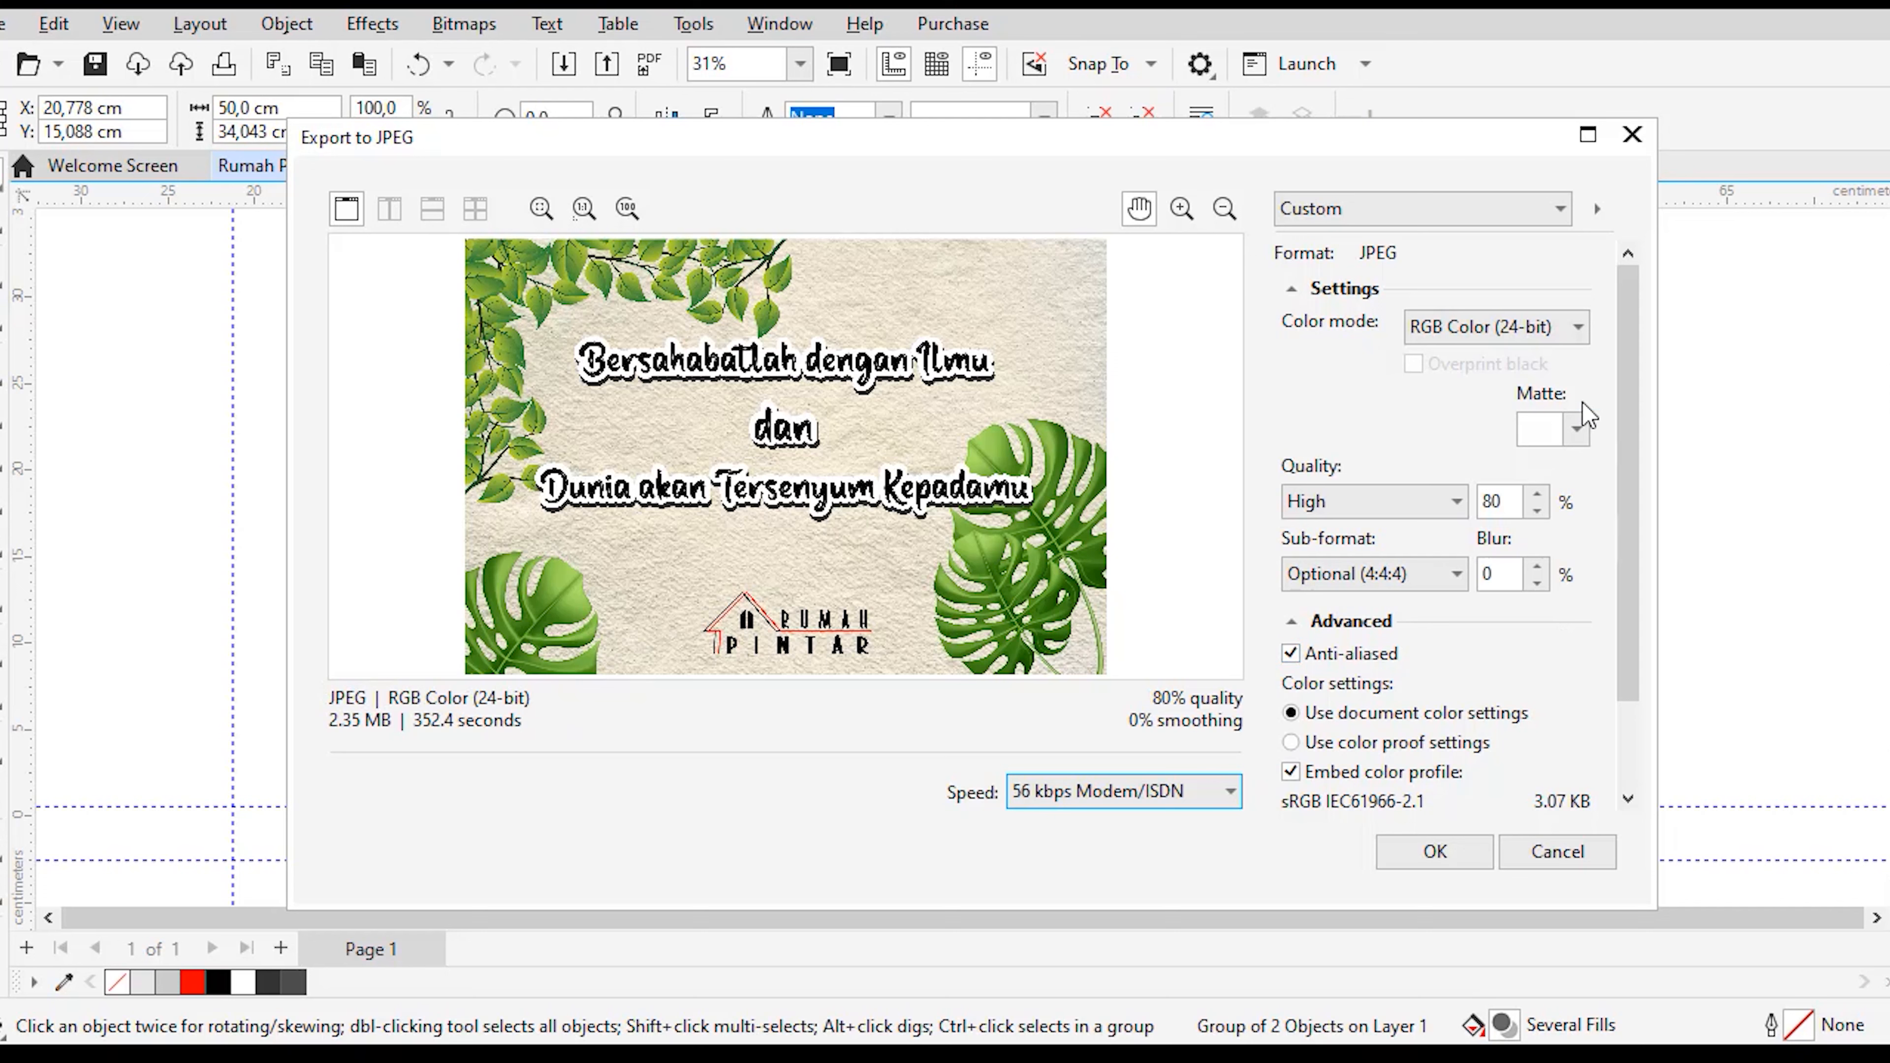
{"action": "left_click", "coordinate": [1579, 339]}
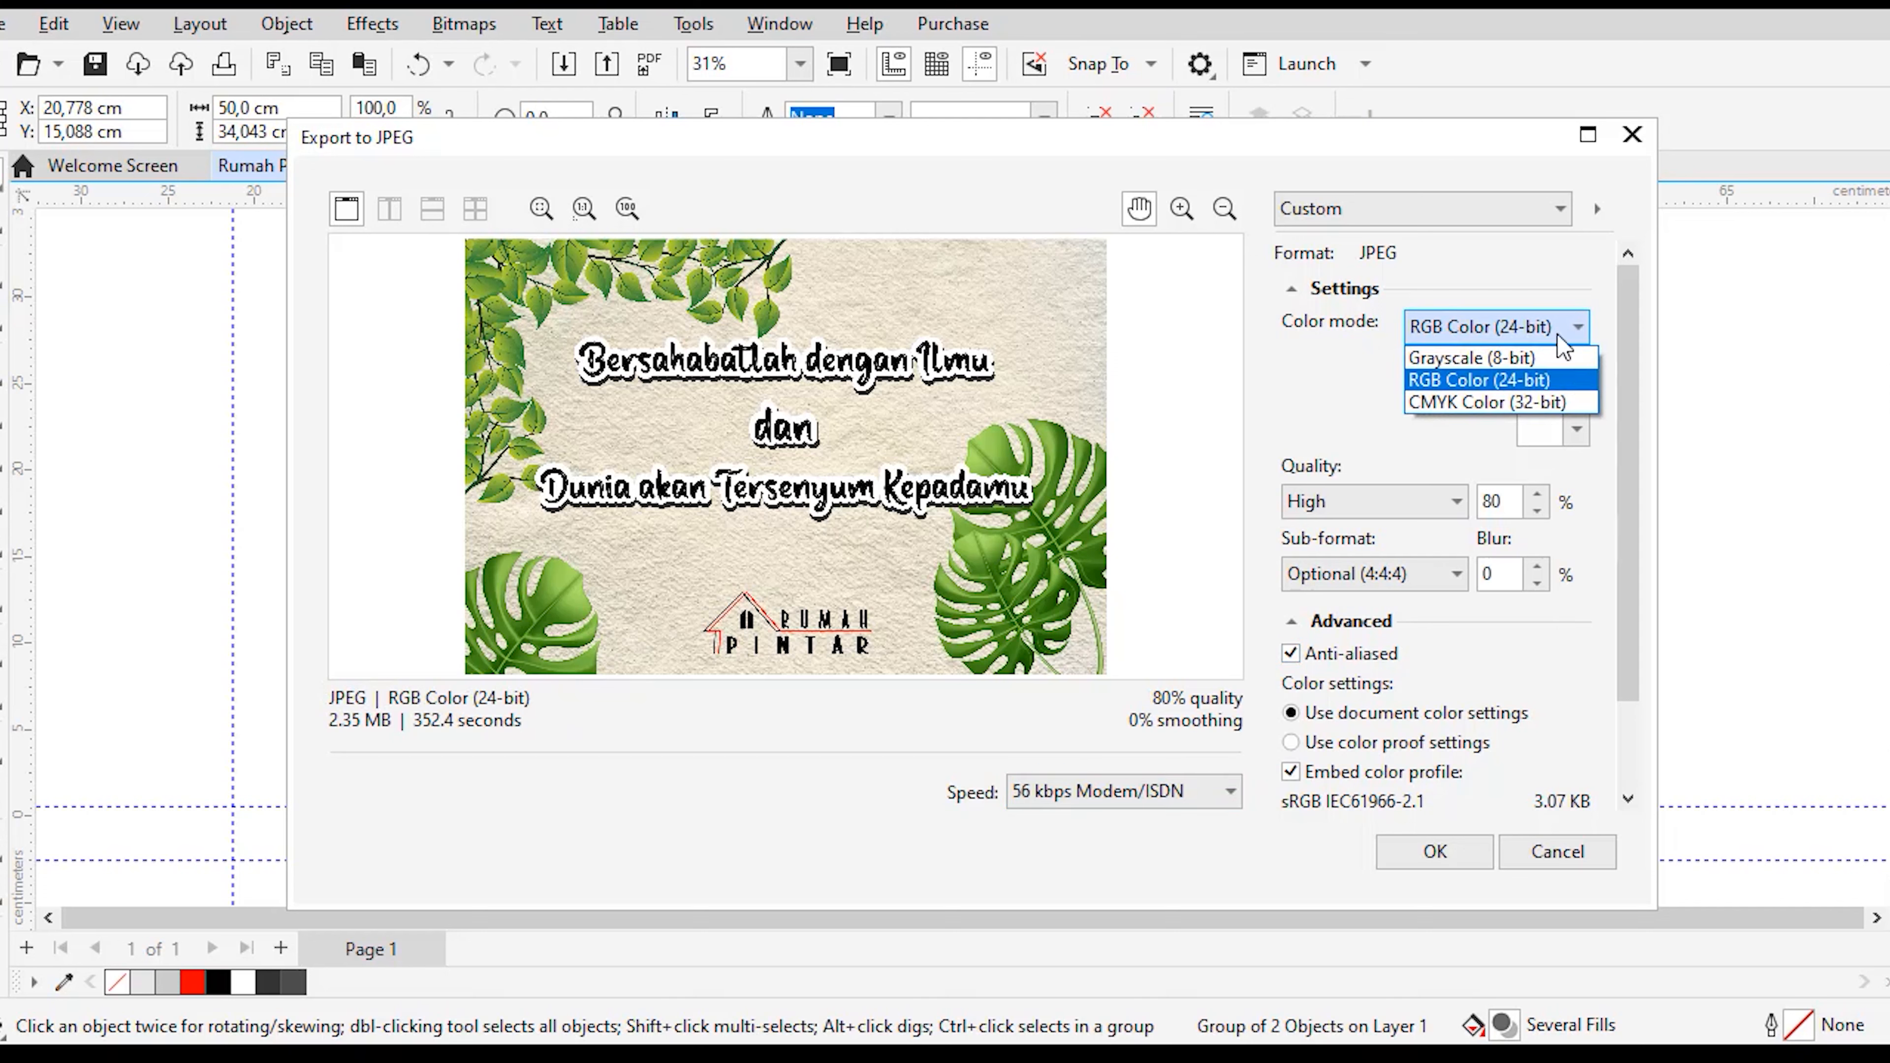
{"action": "left_click", "coordinate": [1466, 405]}
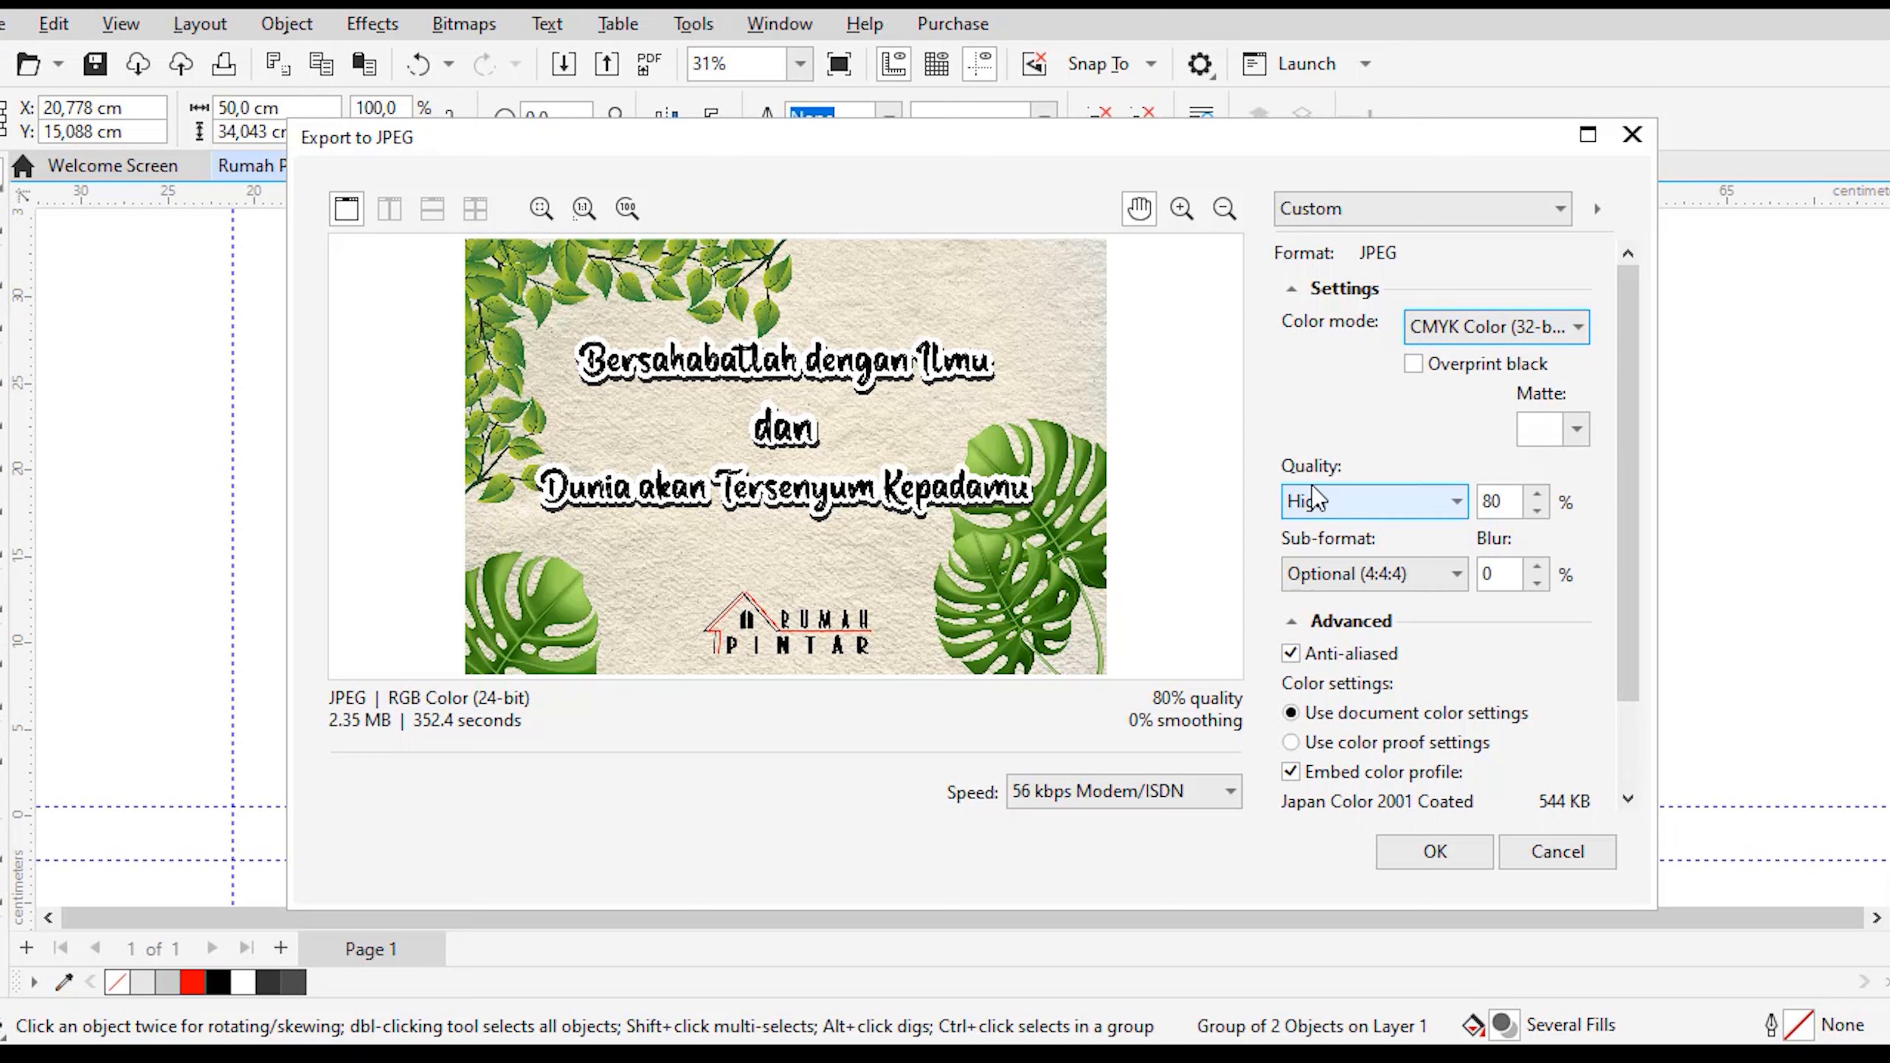
{"action": "left_click", "coordinate": [1373, 505]}
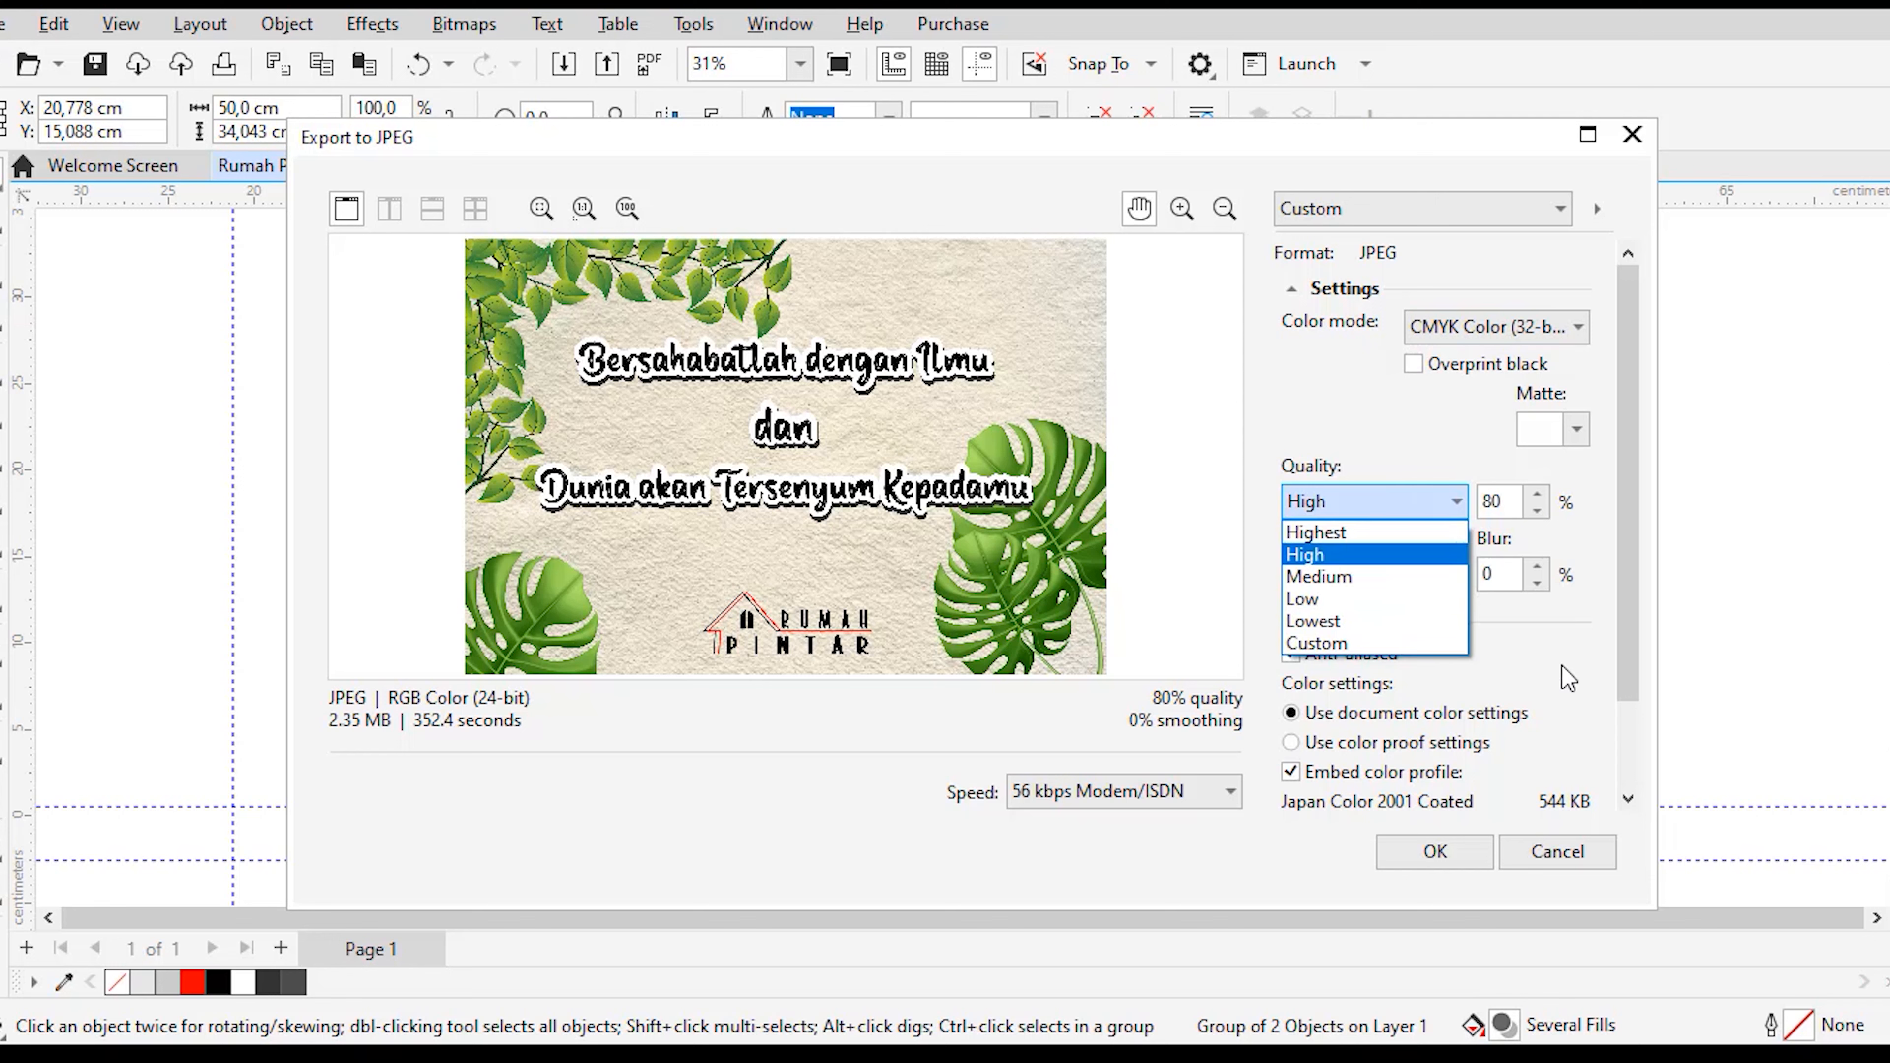
{"action": "left_click", "coordinate": [1574, 686]}
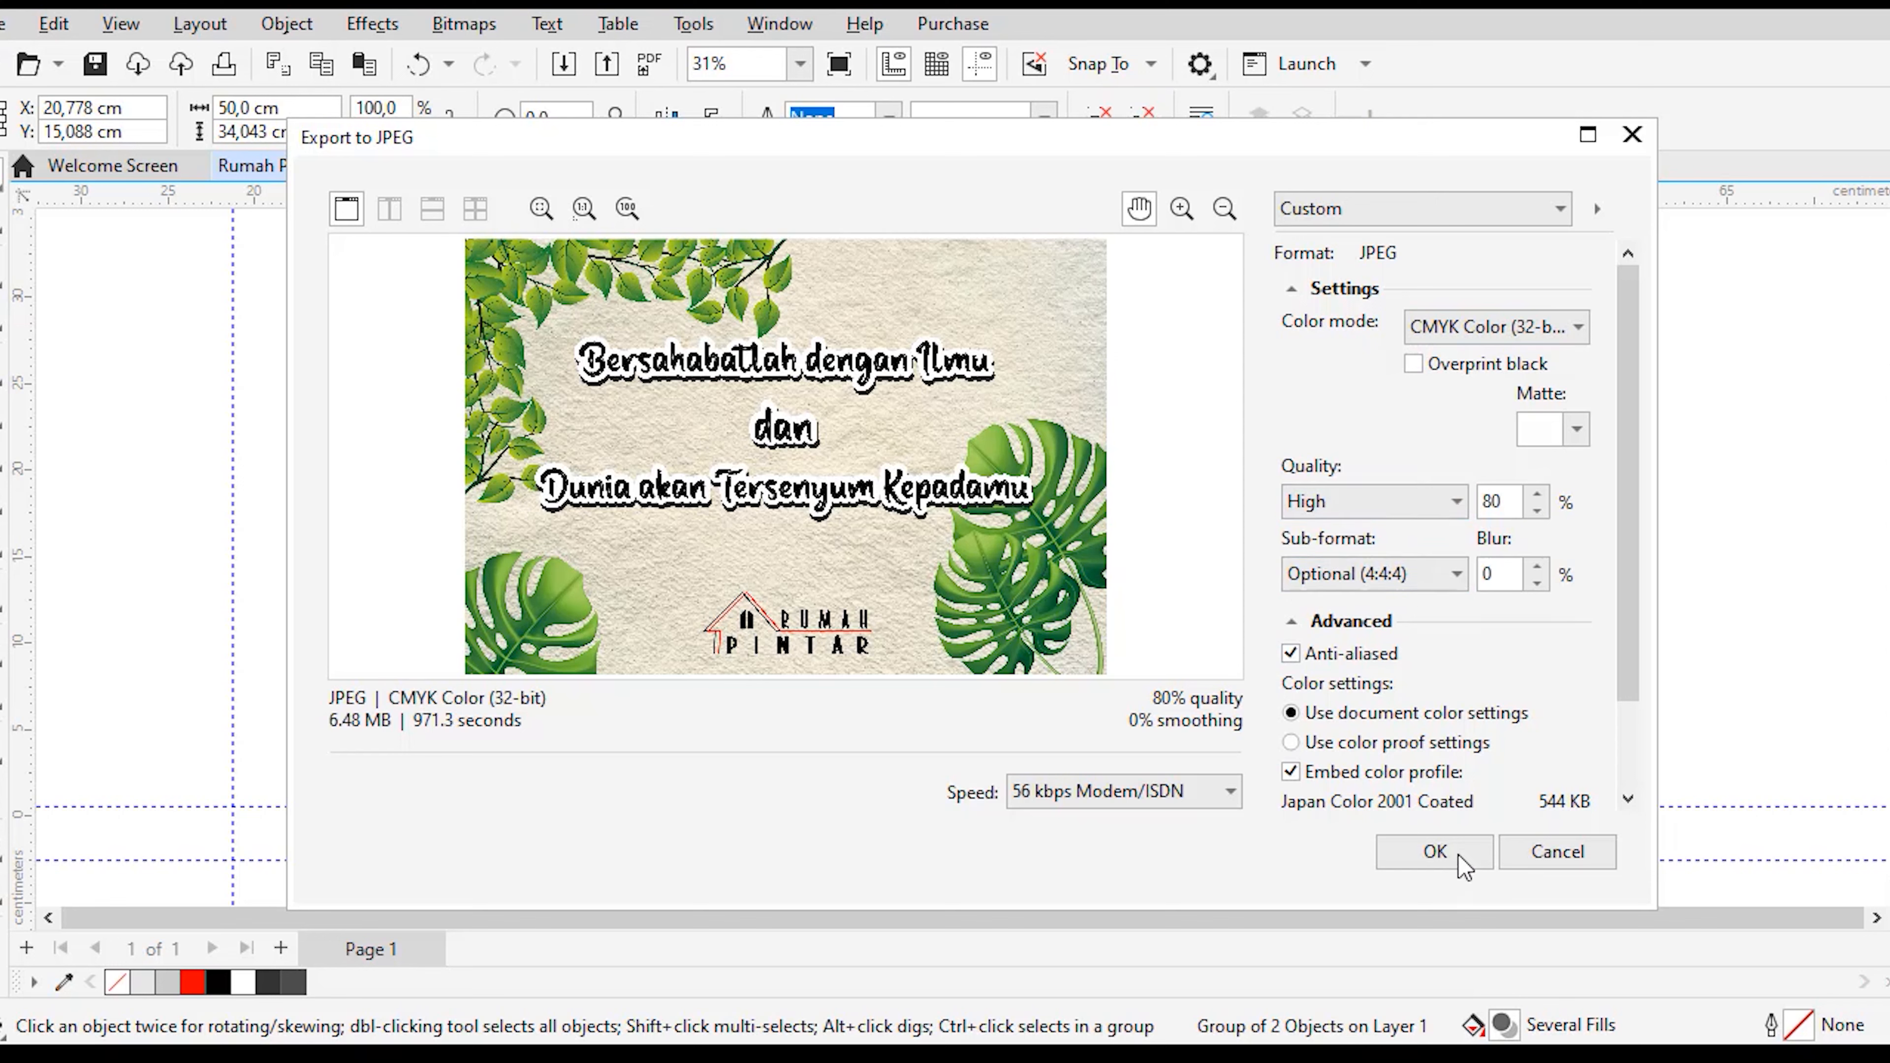
{"action": "left_click", "coordinate": [1435, 851]}
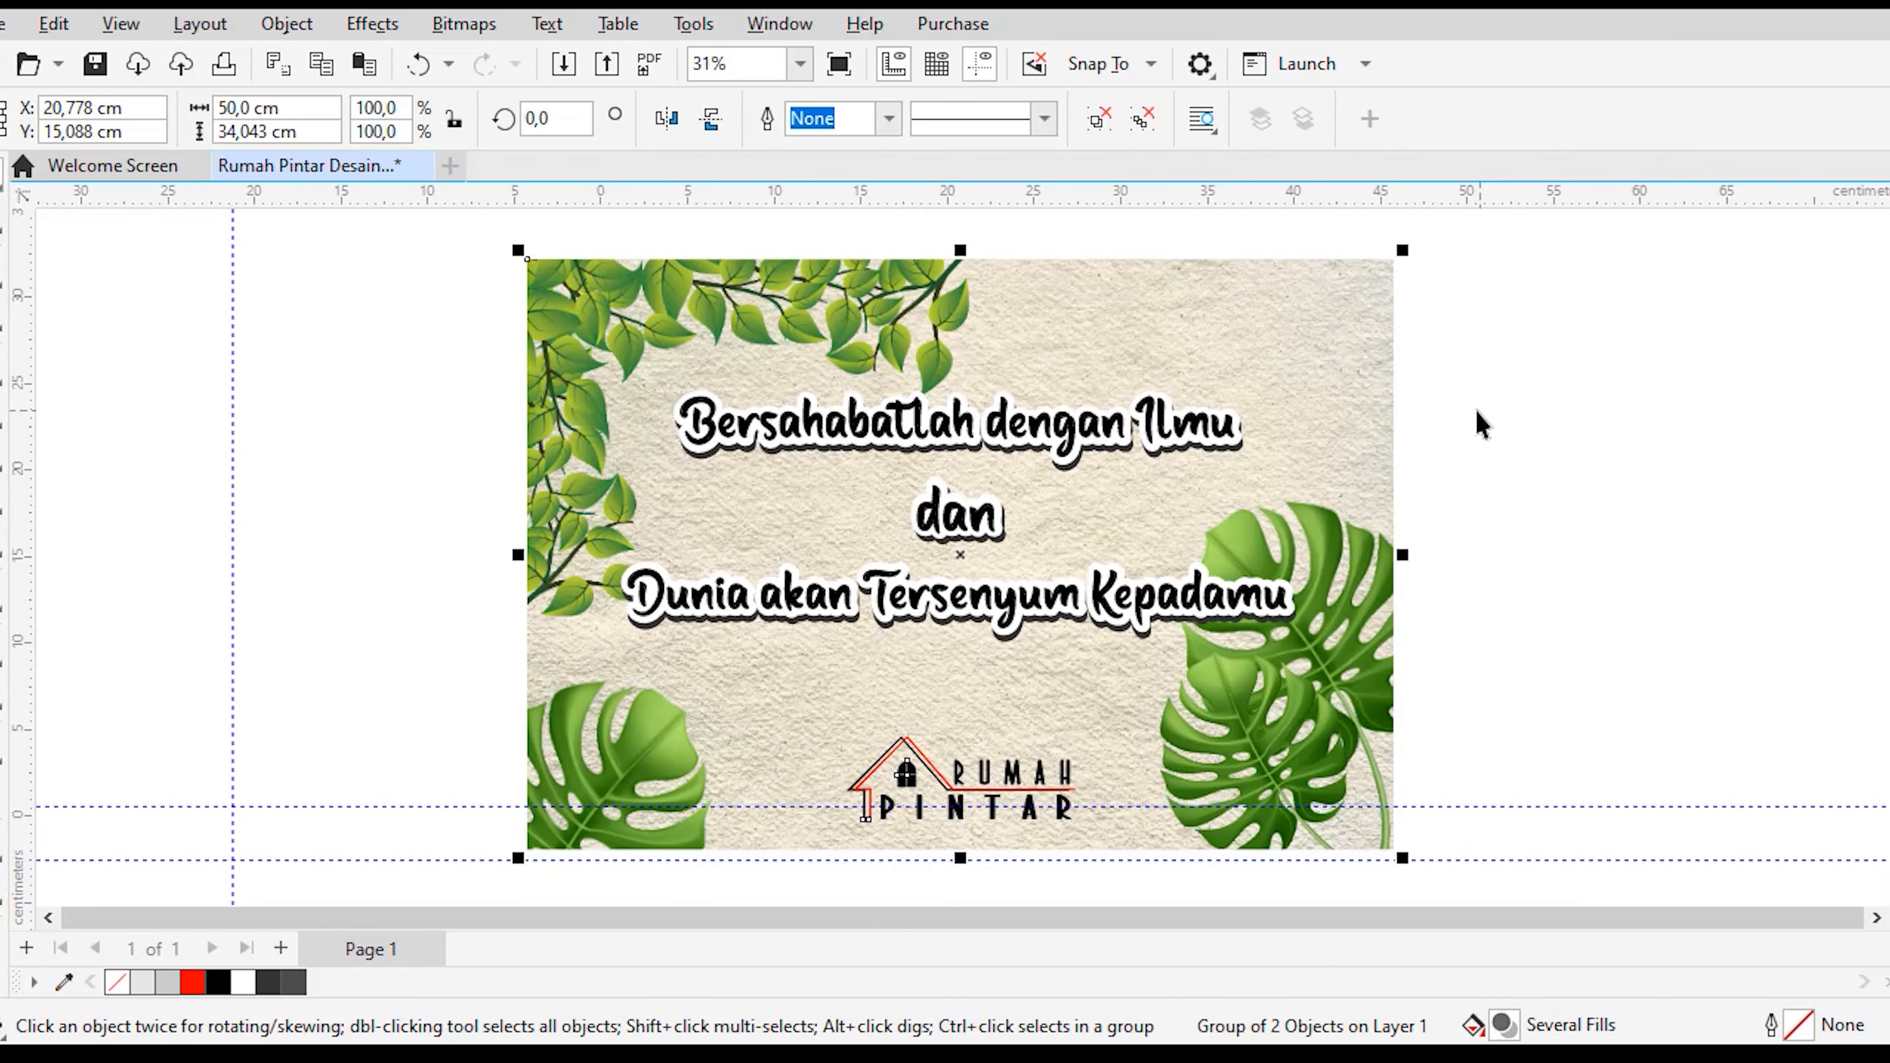
Step: Switch to File Explorer, go to the Siap Cetak ! folder inside DESAIN and open the exported Rumah Pintar Desain image for viewing
{"action": "mouse_move", "coordinate": [723, 1058]}
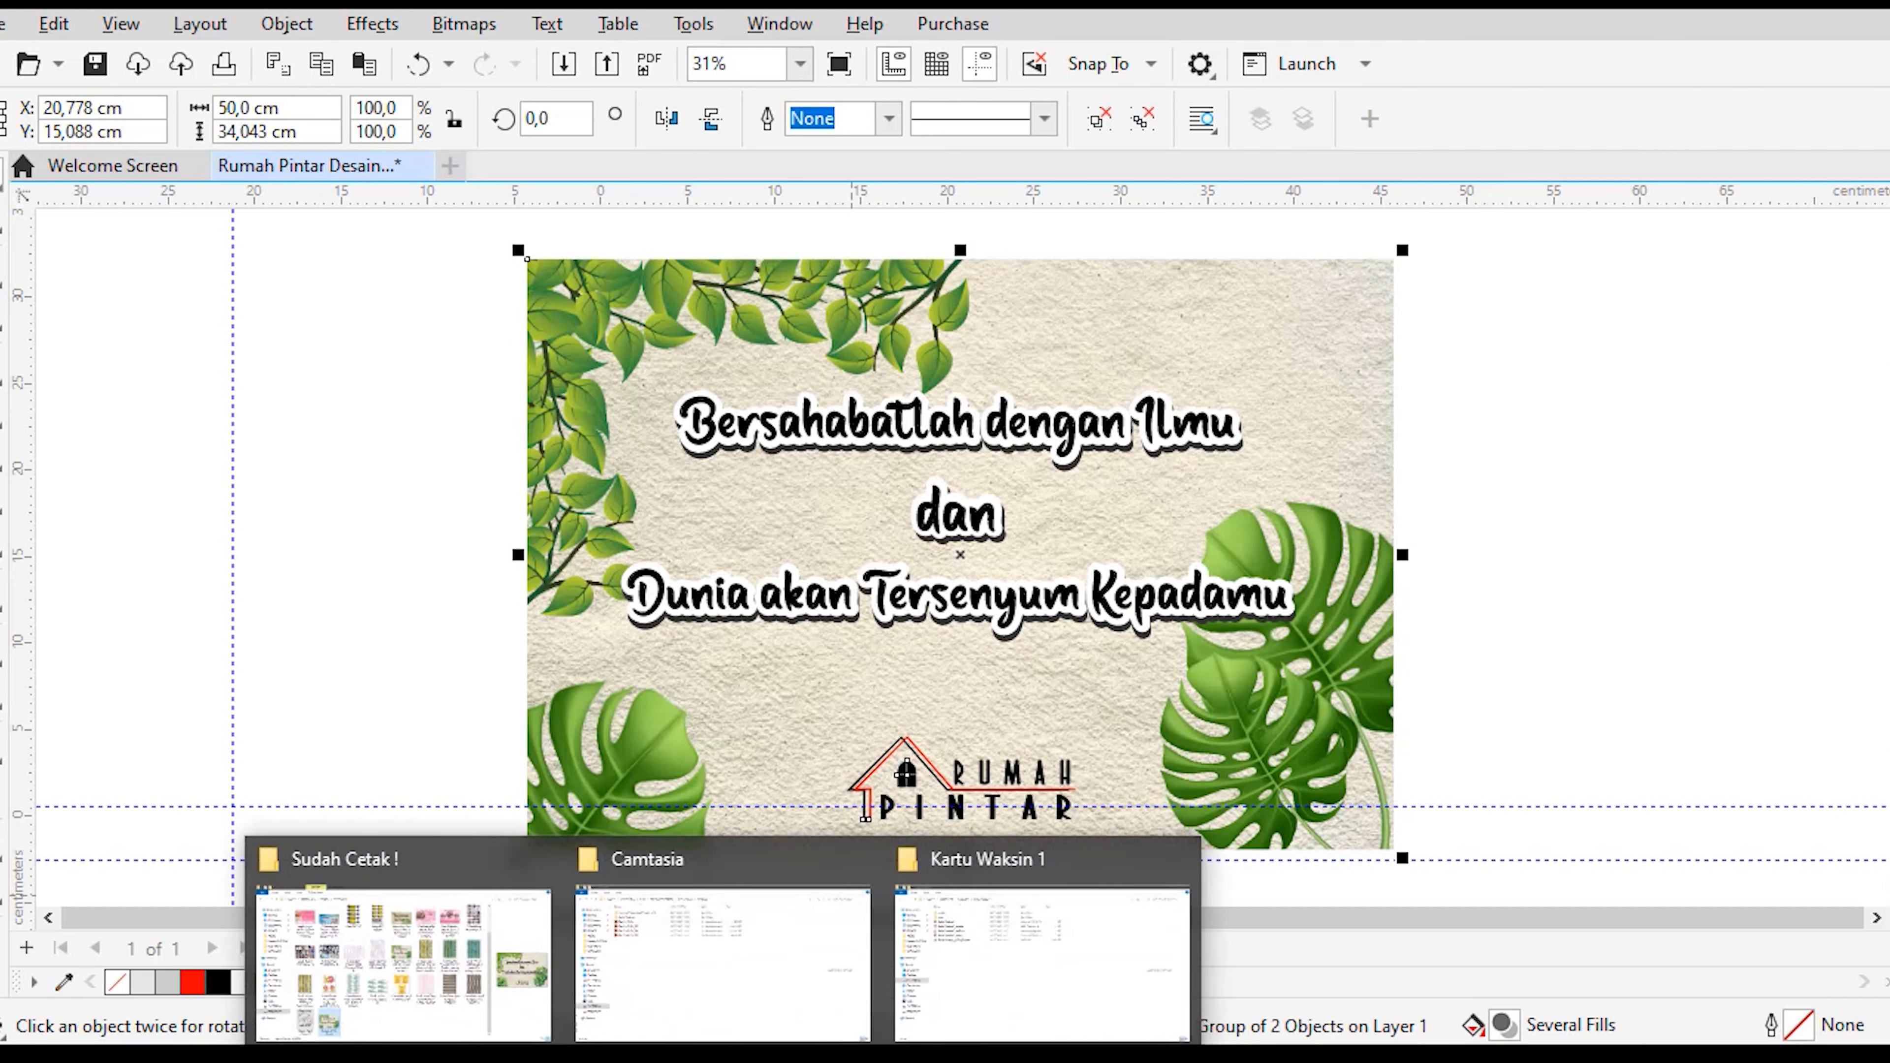
{"action": "left_click", "coordinate": [510, 972]}
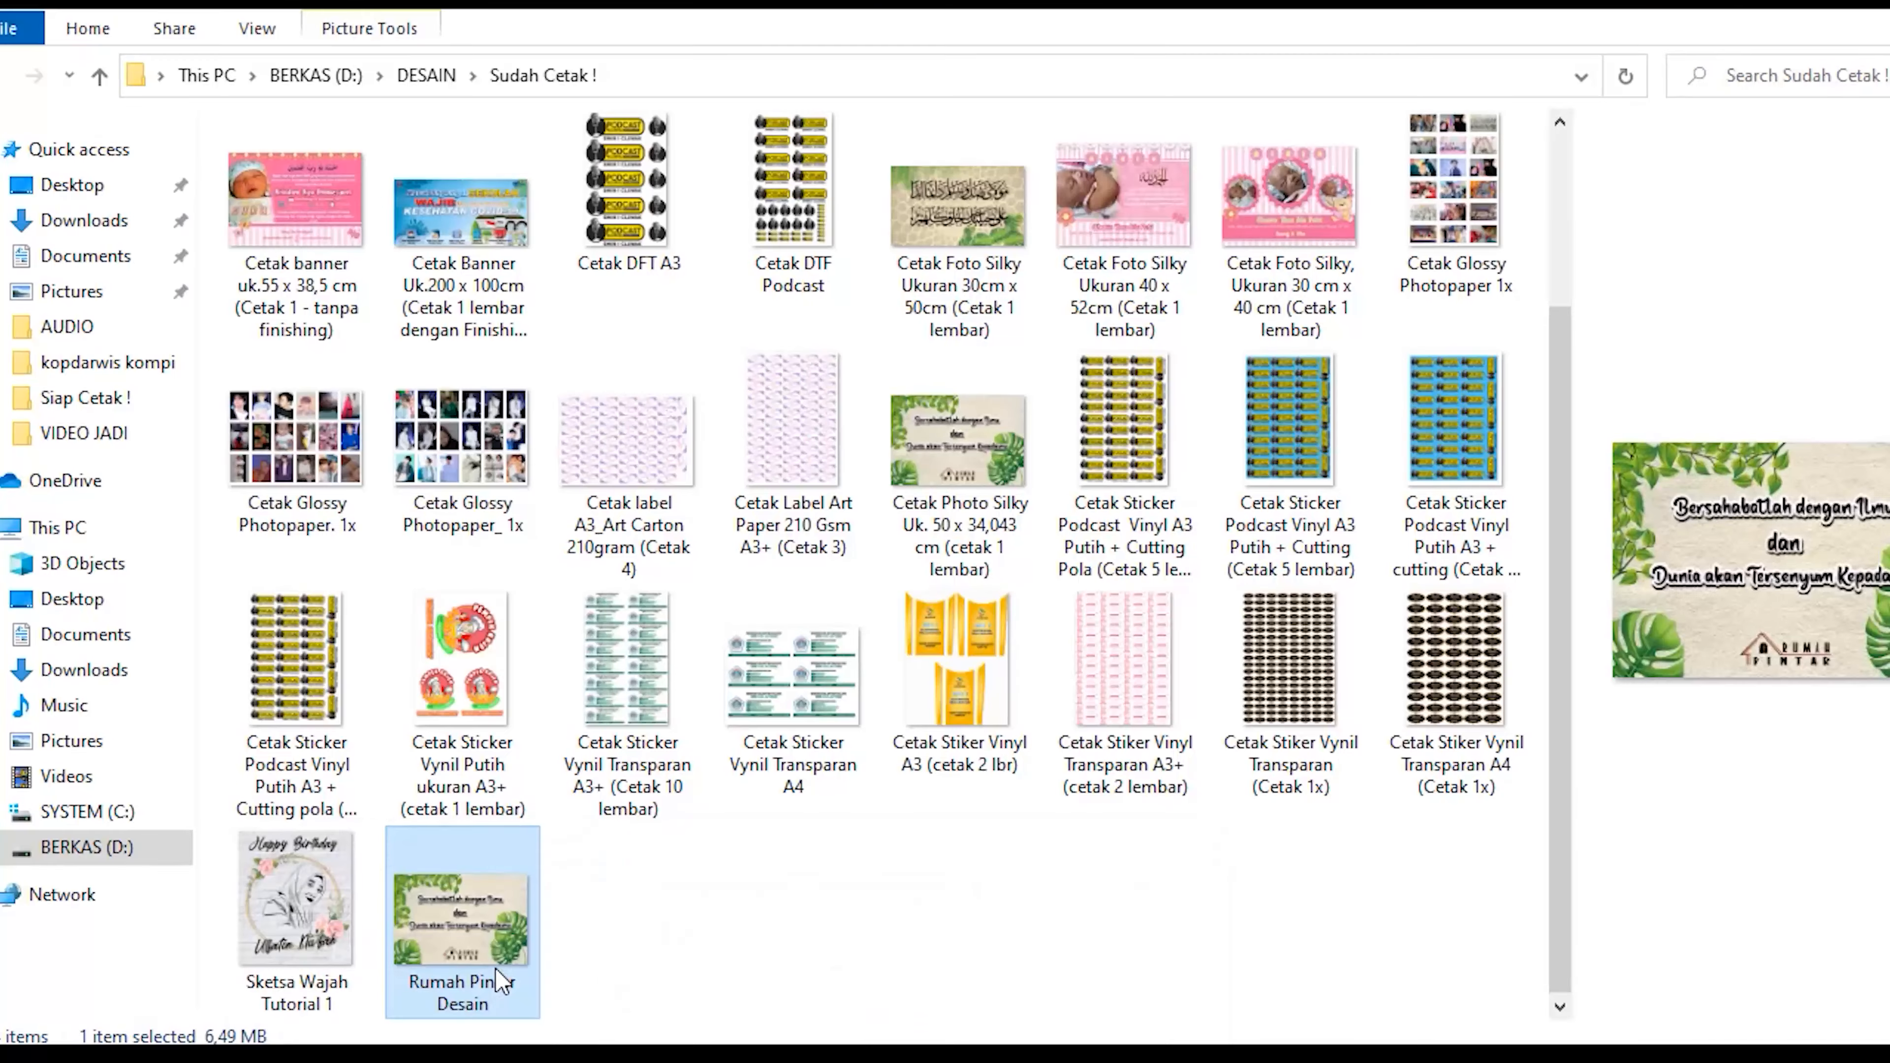
{"action": "left_click", "coordinate": [422, 76]}
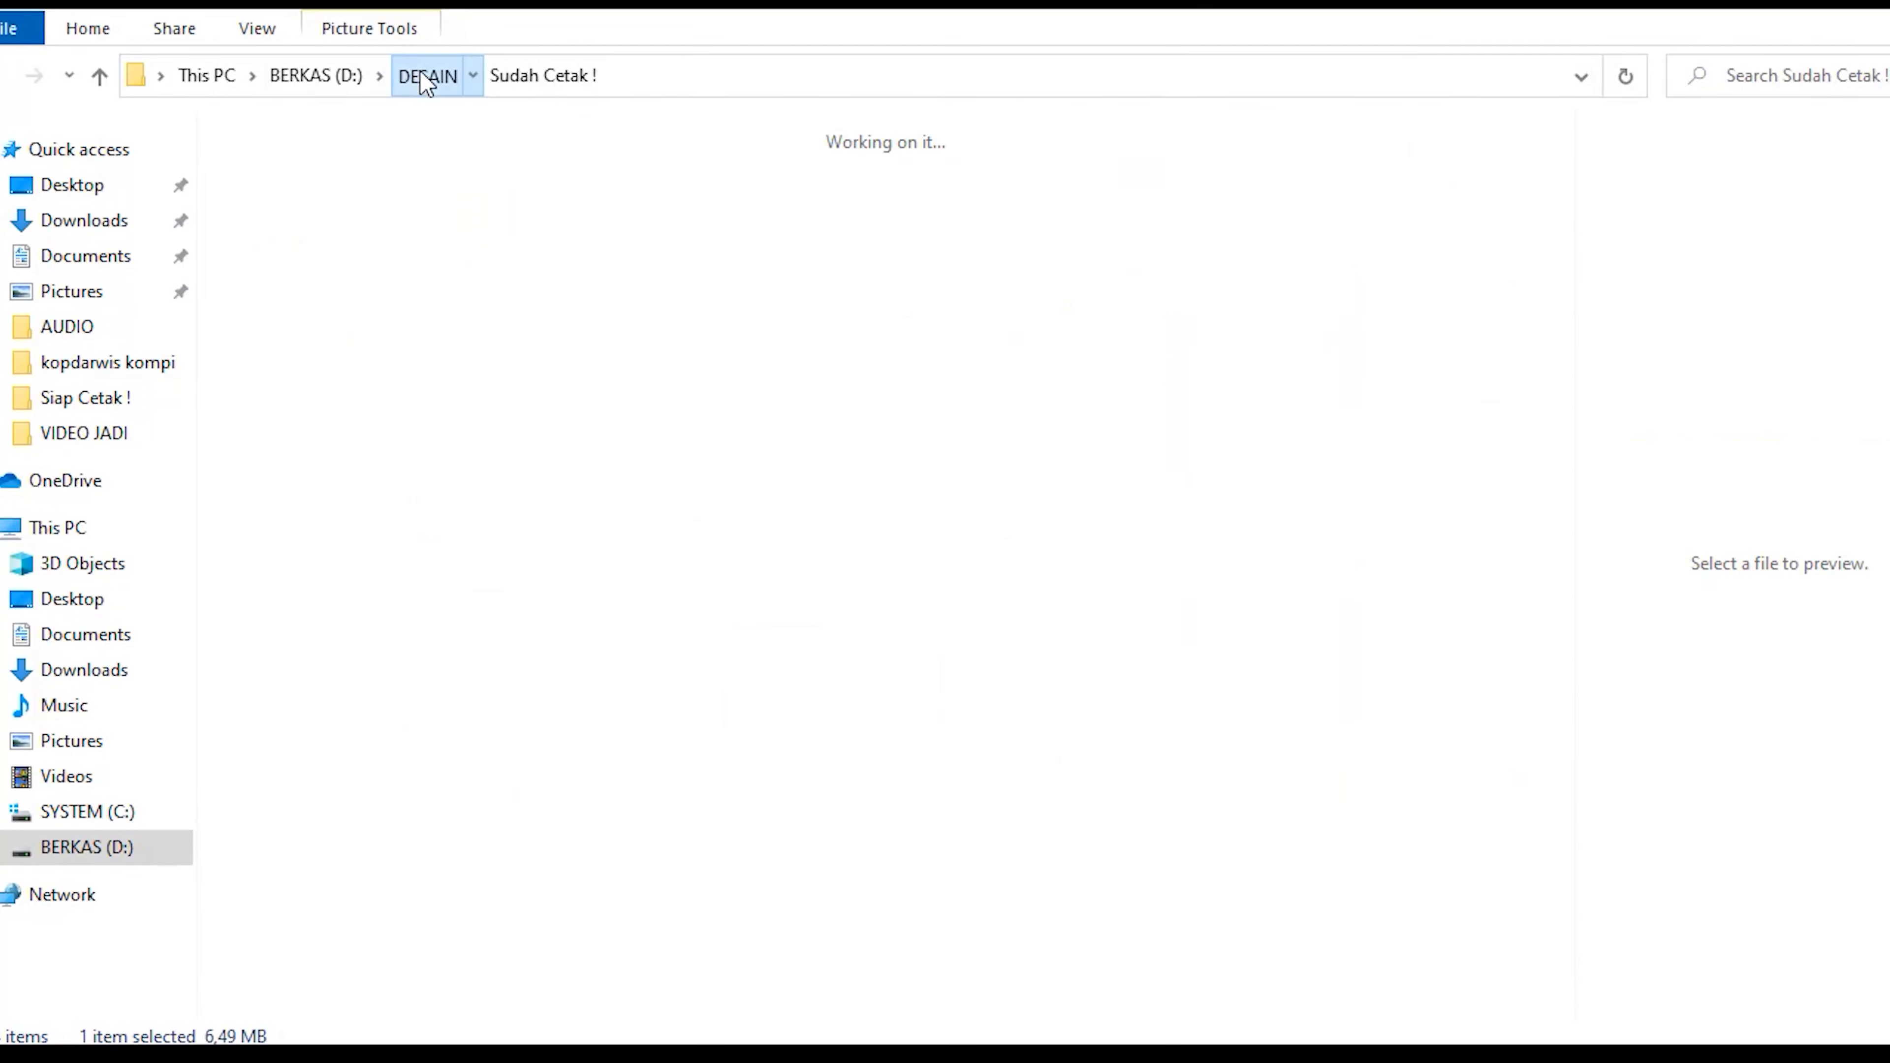
{"action": "double_click", "coordinate": [1179, 856]}
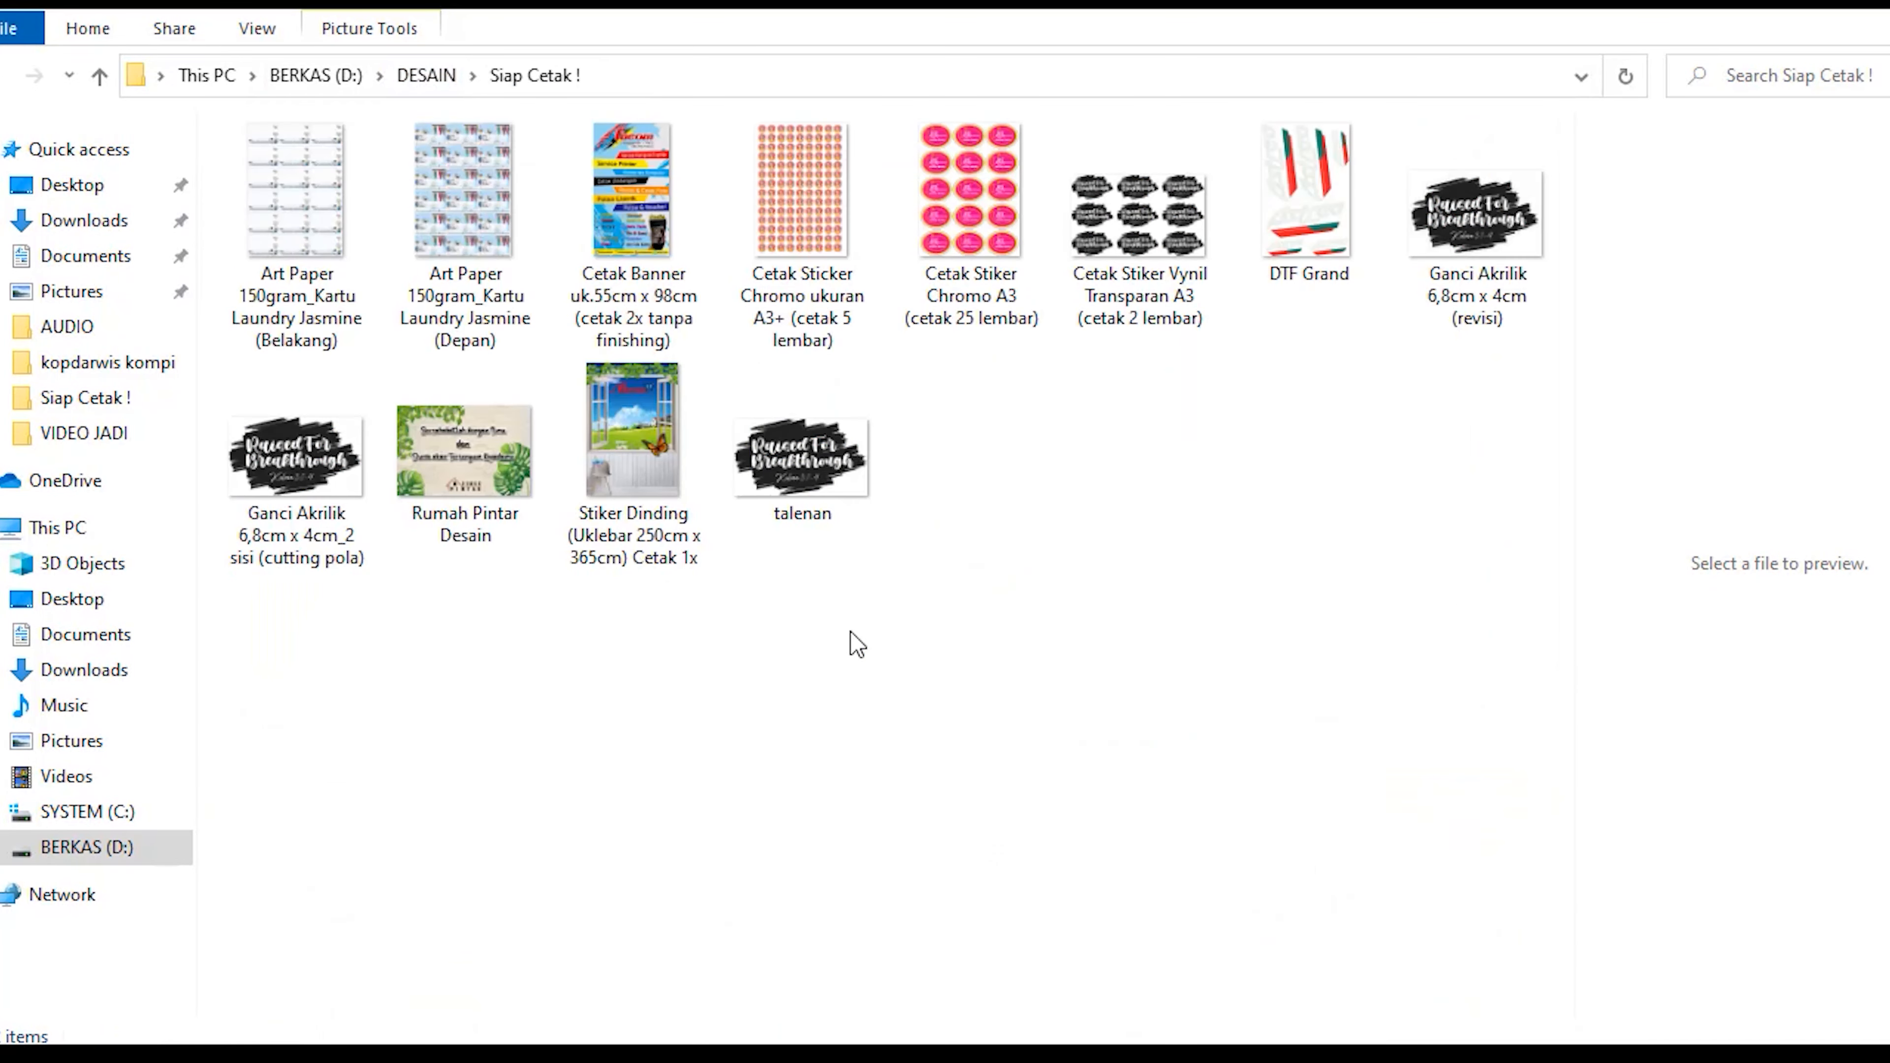
{"action": "left_click", "coordinate": [446, 485]}
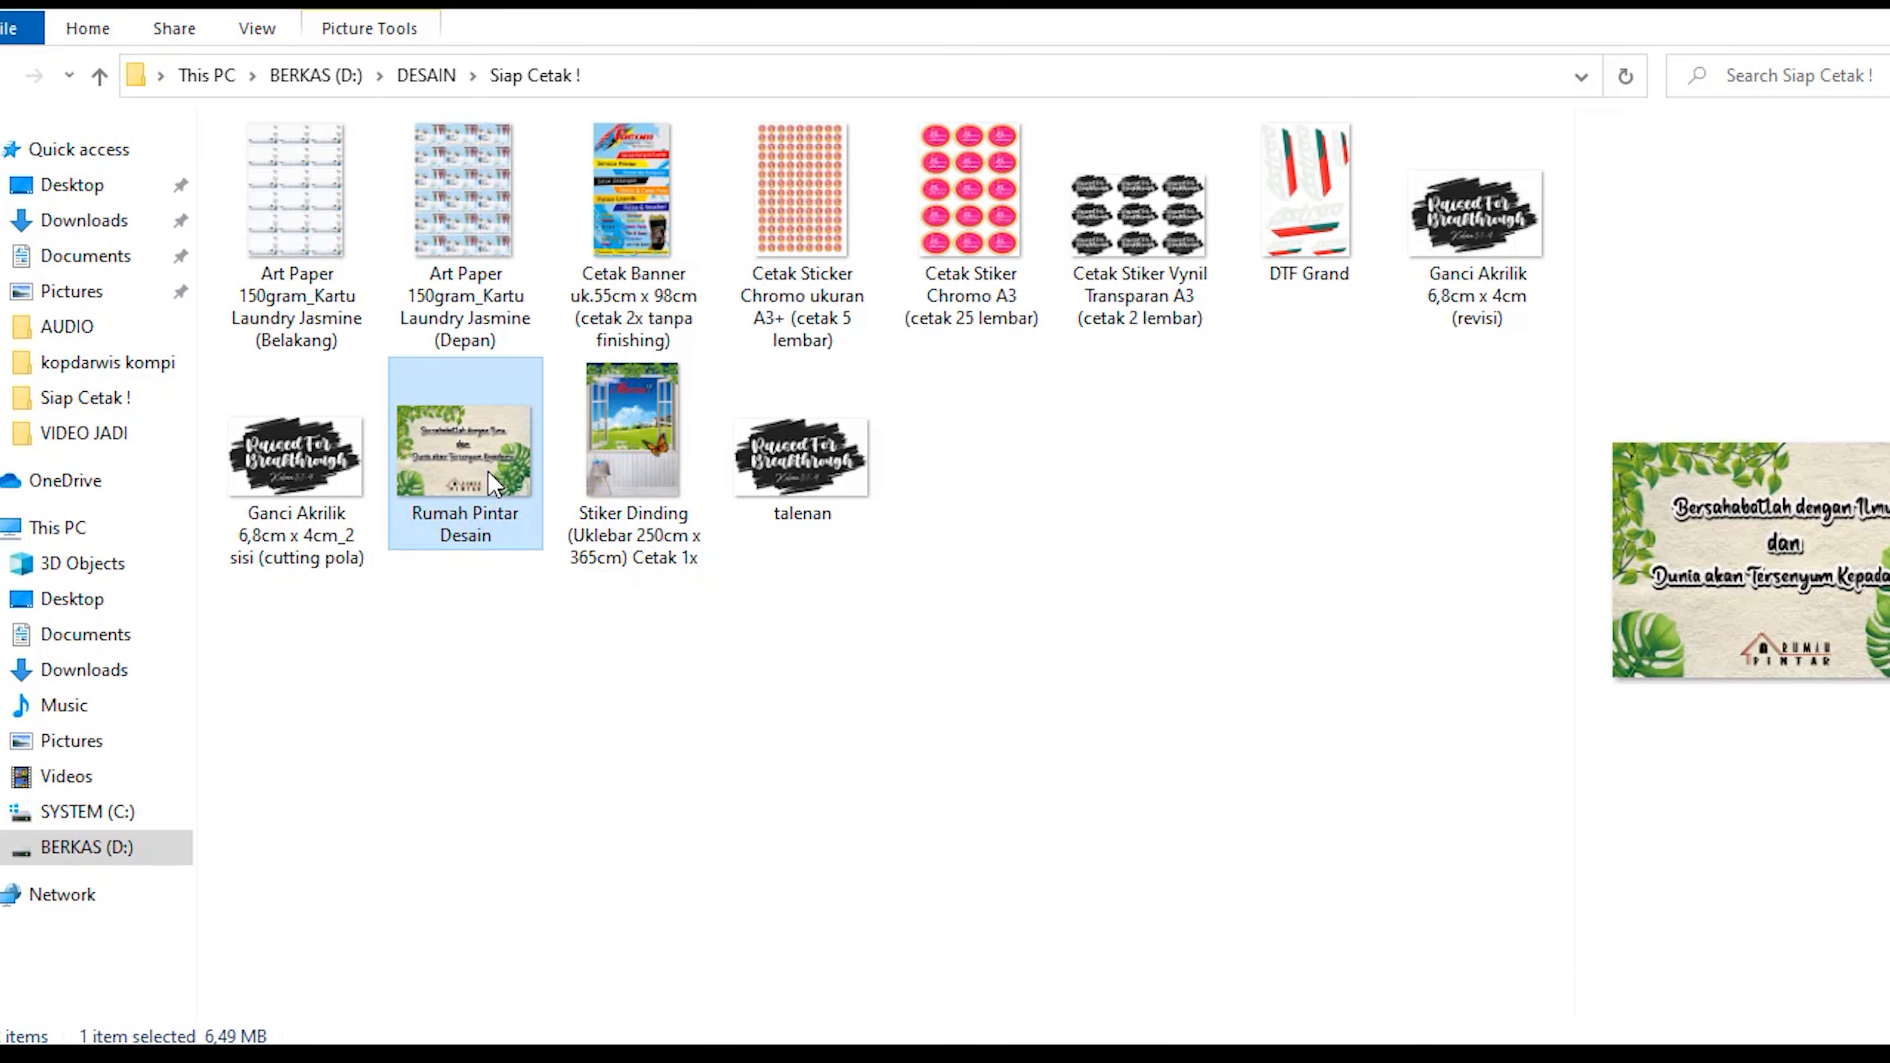
{"action": "double_click", "coordinate": [494, 482]}
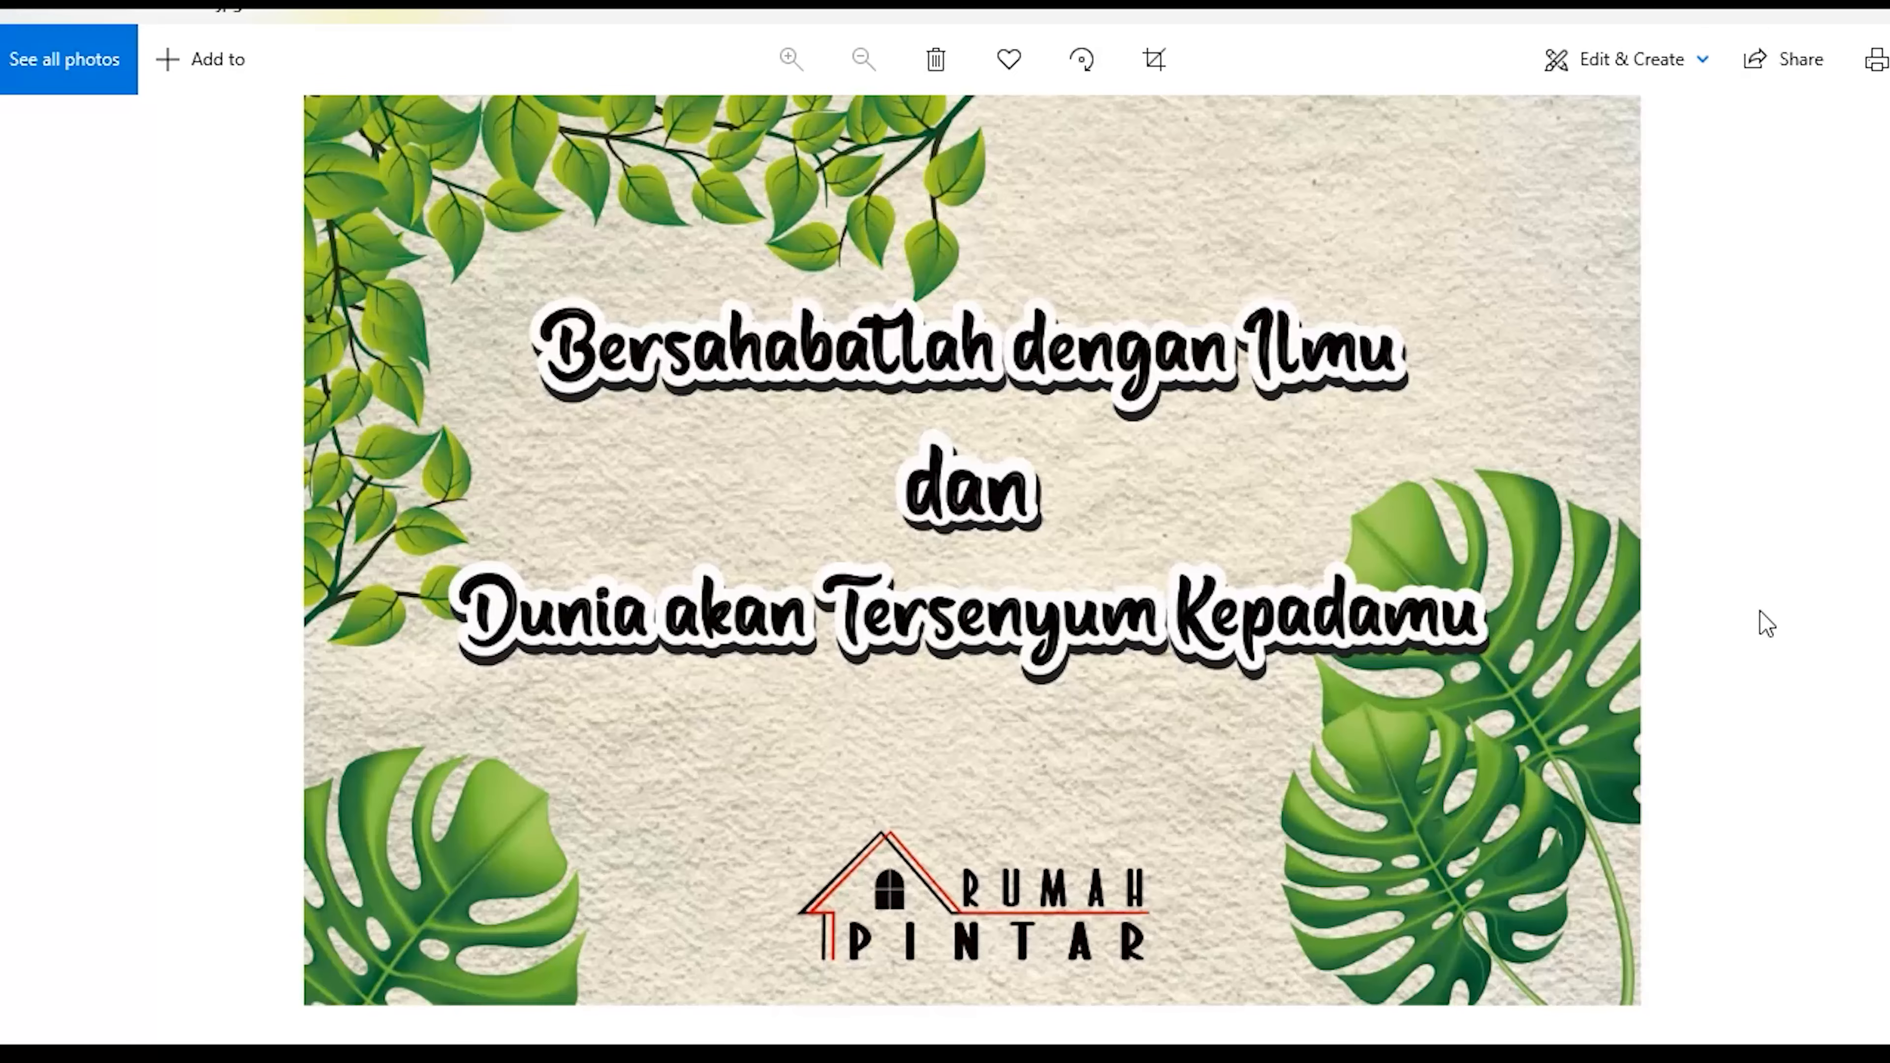